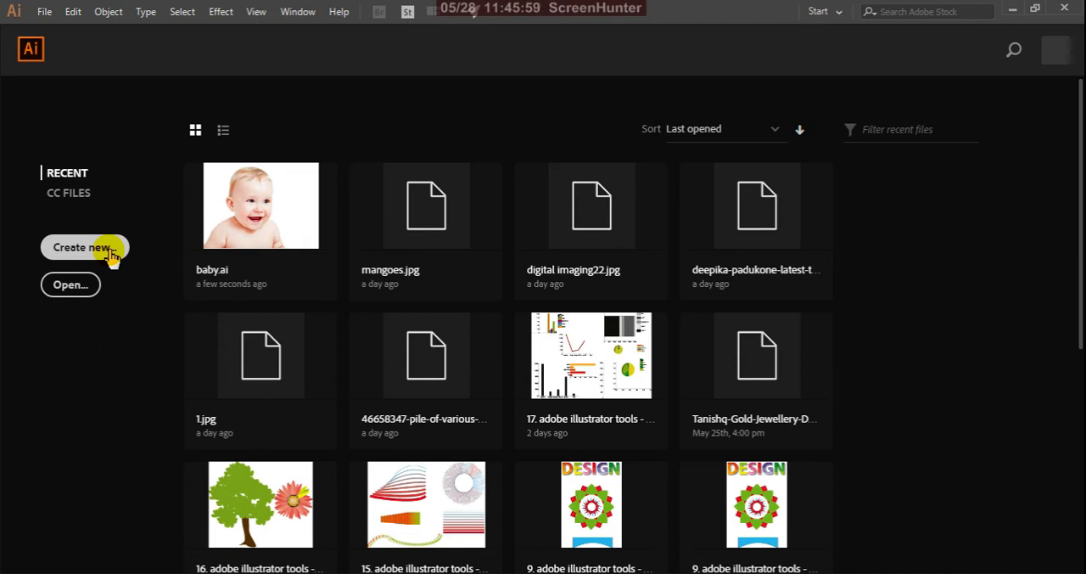
Create a new CMYK document with one landscape A3 artboard, 420 by 297 mm
click(85, 247)
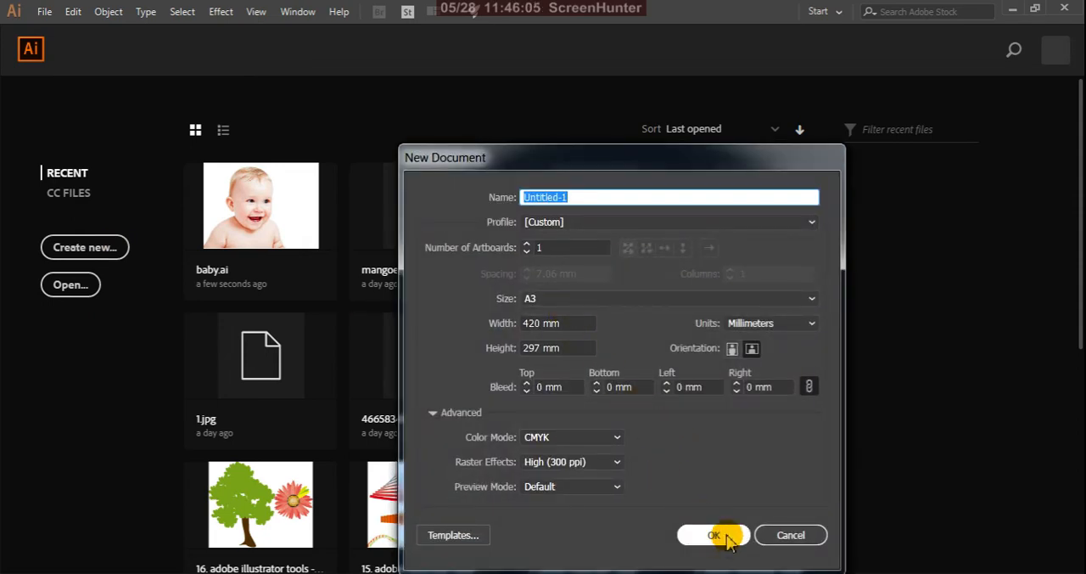
click(726, 539)
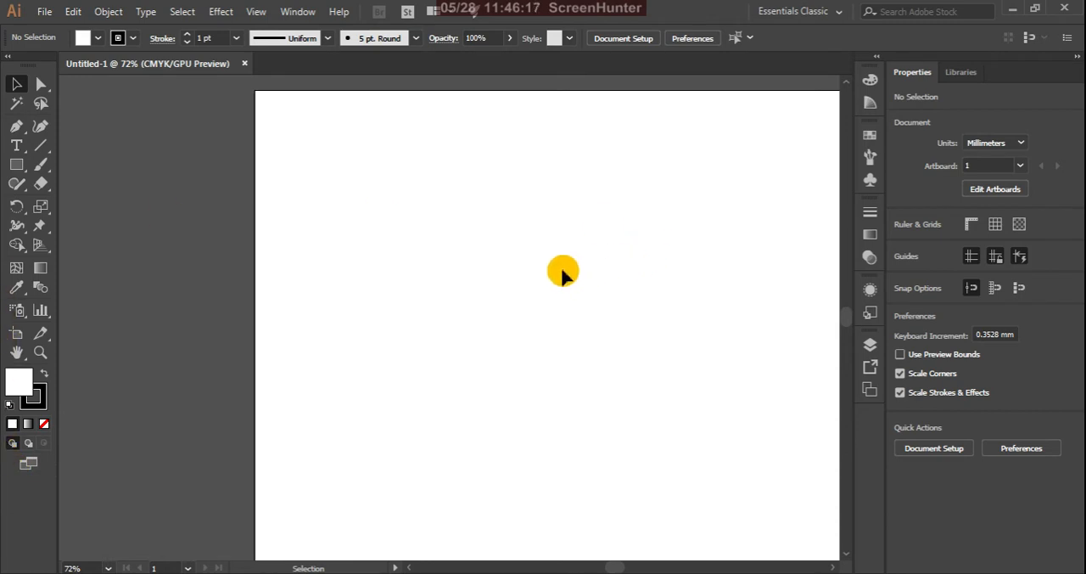
scroll(560, 268, up, 1)
scroll(523, 246, down, 2)
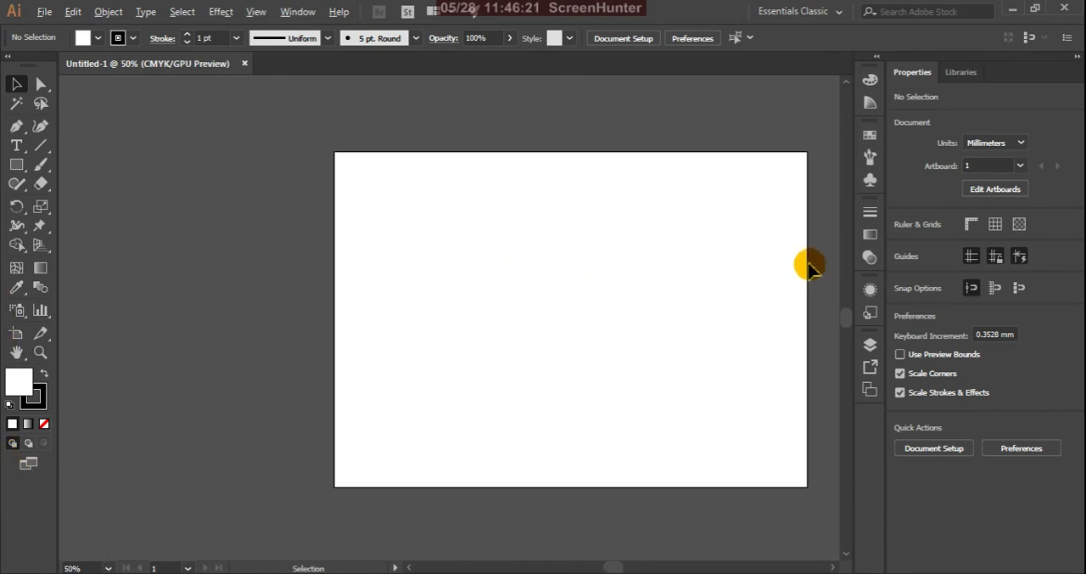
key(h)
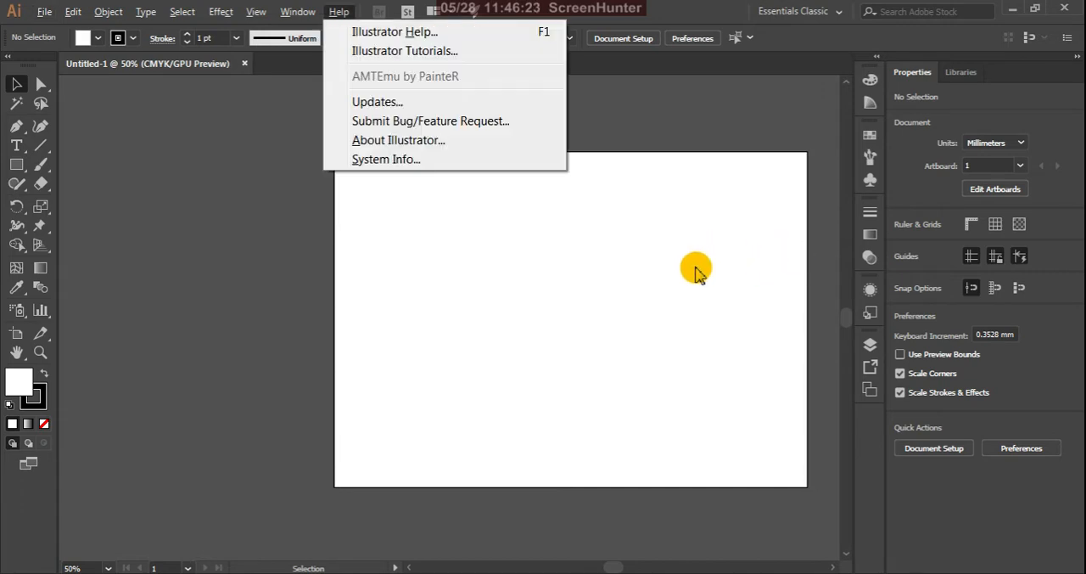
click(675, 116)
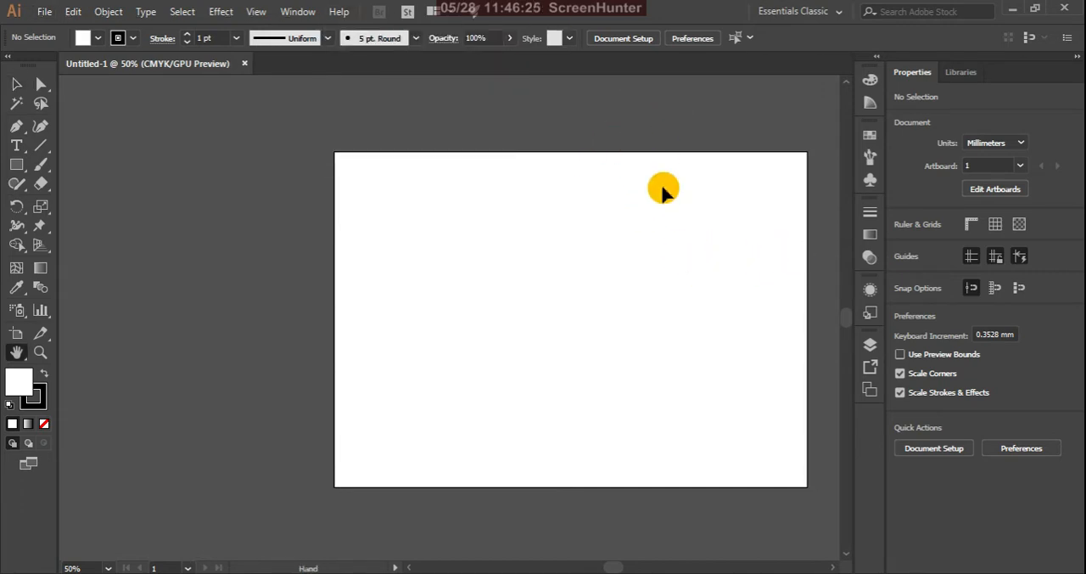
key(h)
drag(698, 203, 577, 209)
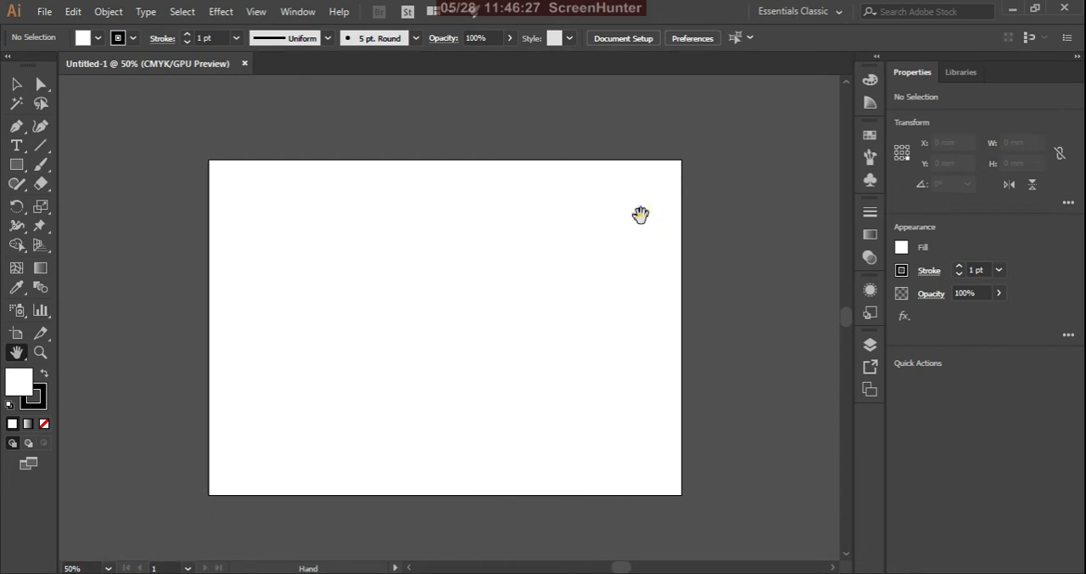
drag(643, 213, 660, 216)
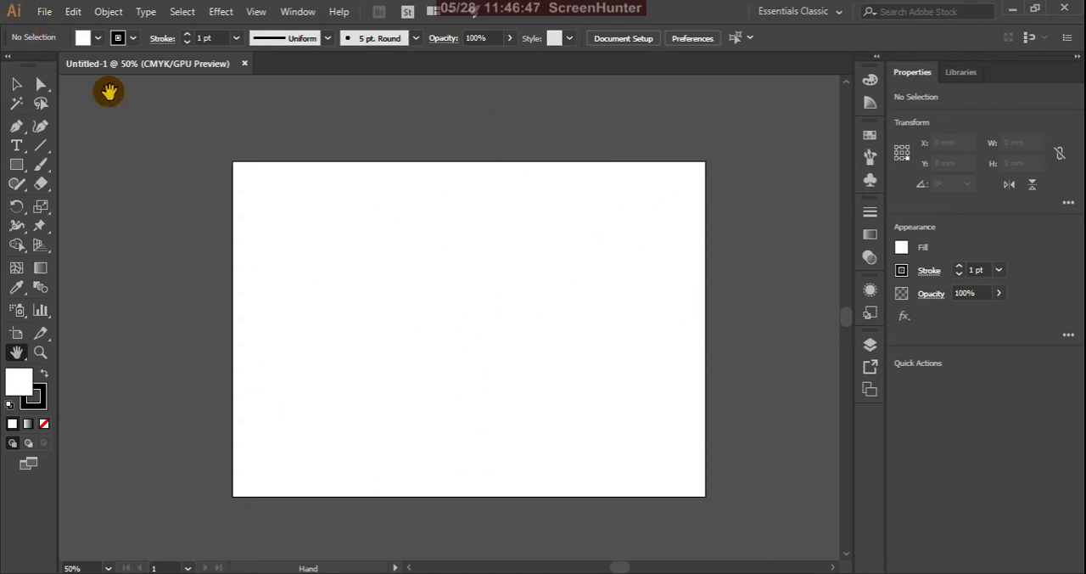
Place Birds-PNG-Image-16736 from the ref folder as a linked file, with its upper corner beside the artboard
click(44, 11)
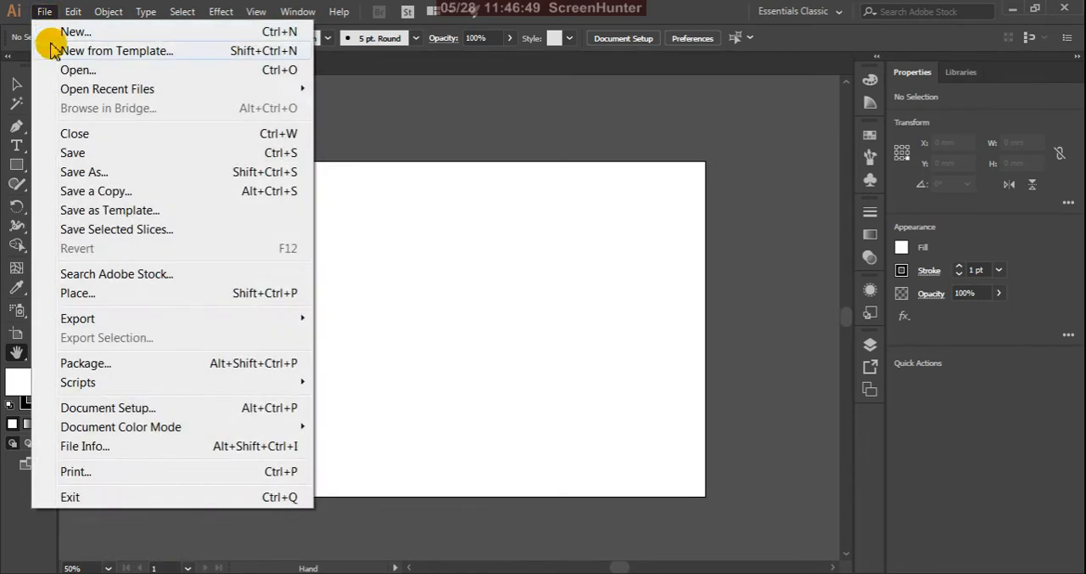
click(84, 294)
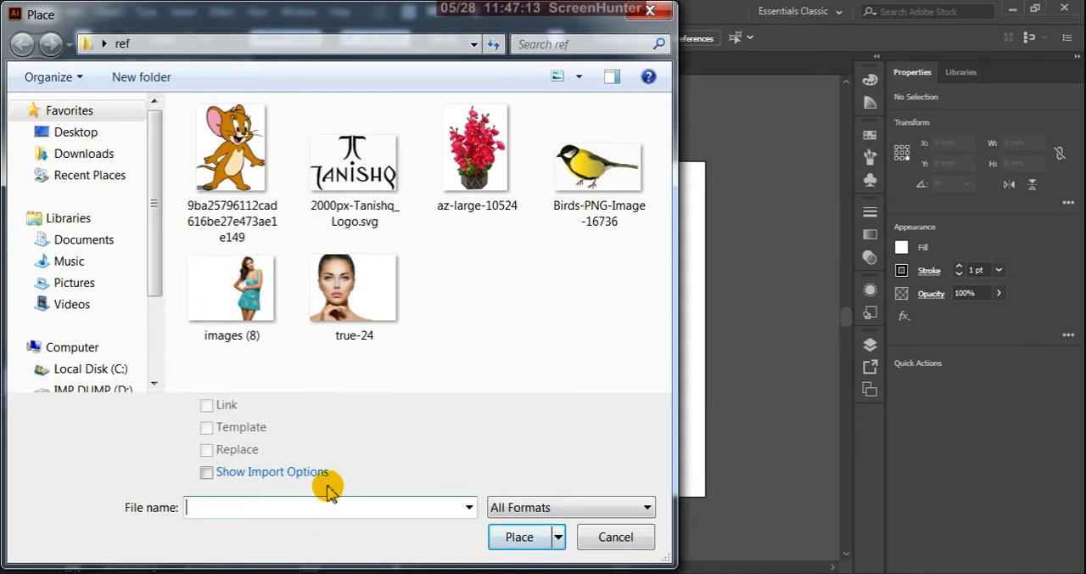
click(647, 507)
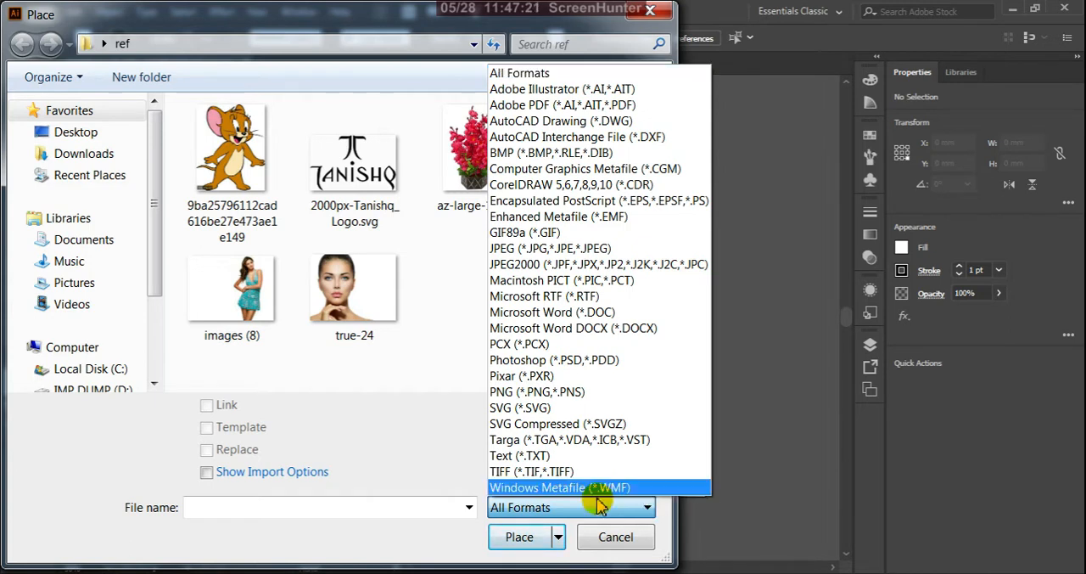
click(461, 443)
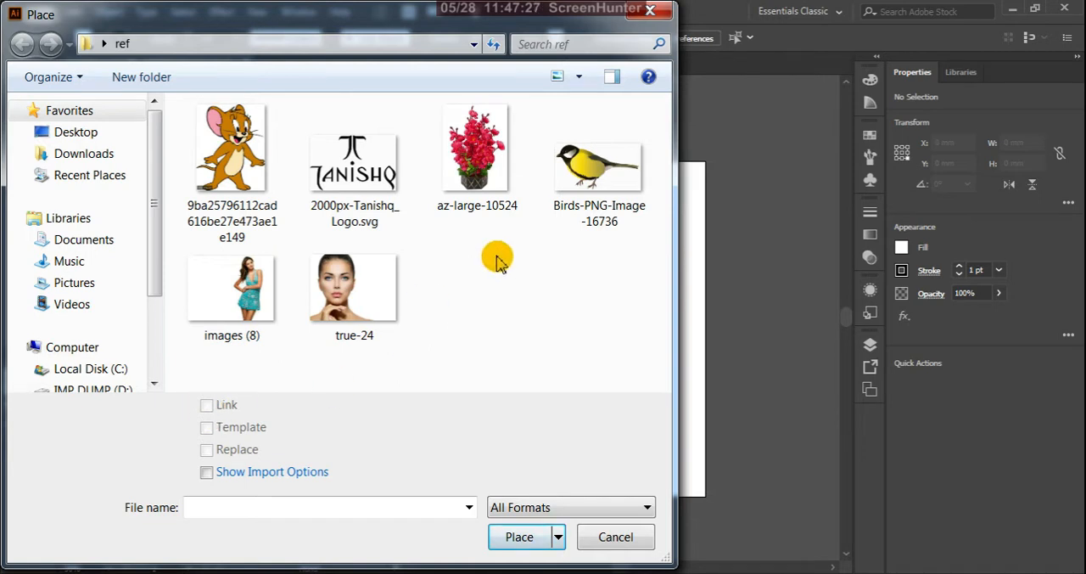
click(612, 178)
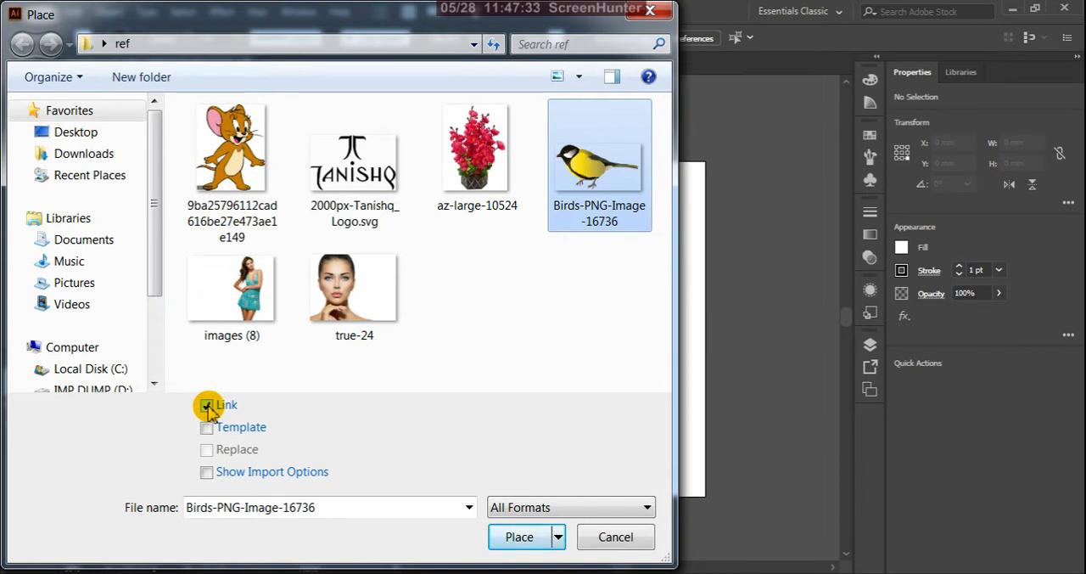
click(207, 407)
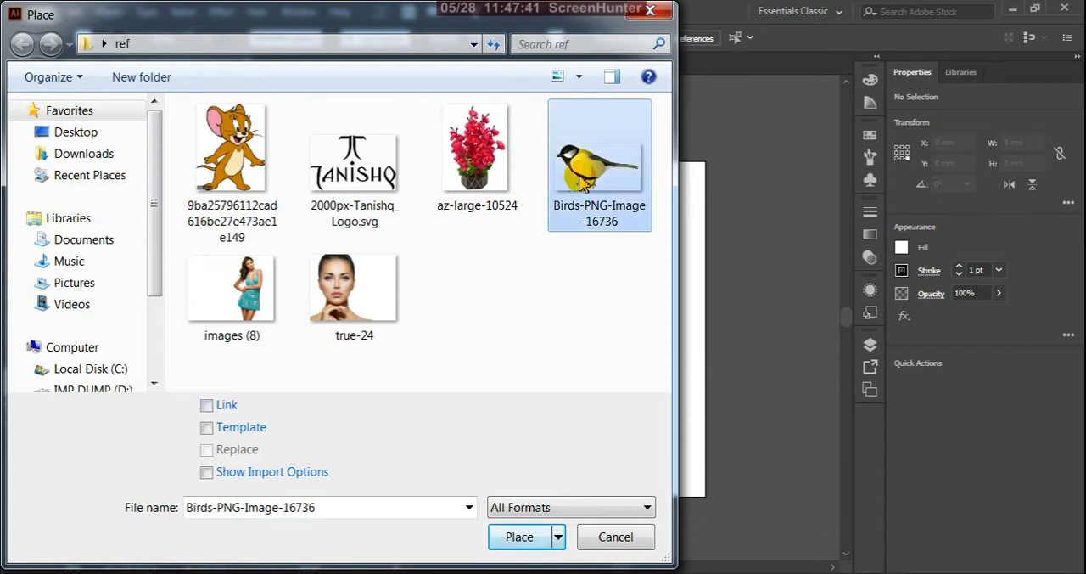
click(206, 406)
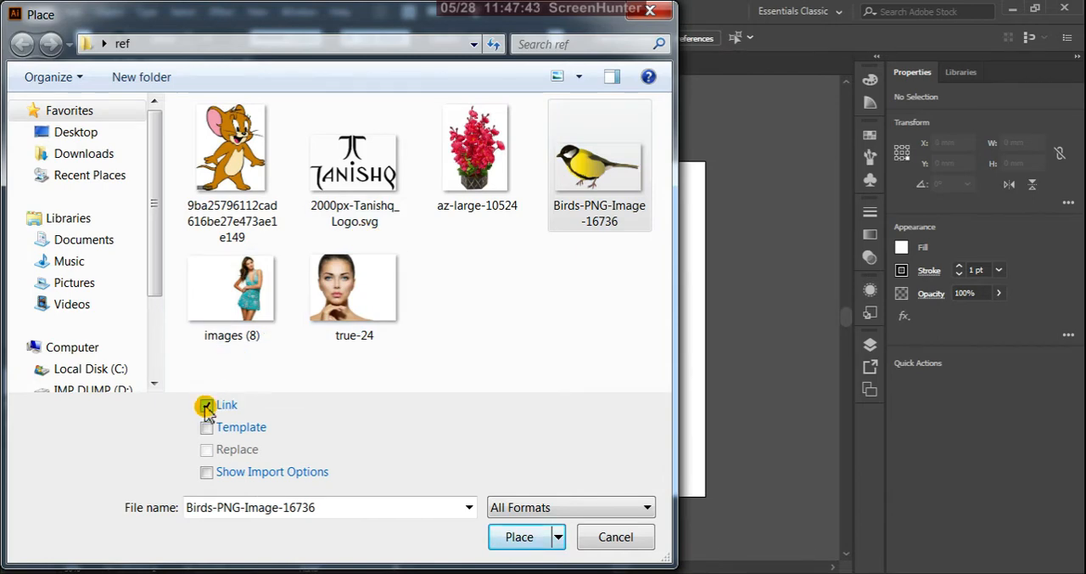
click(624, 191)
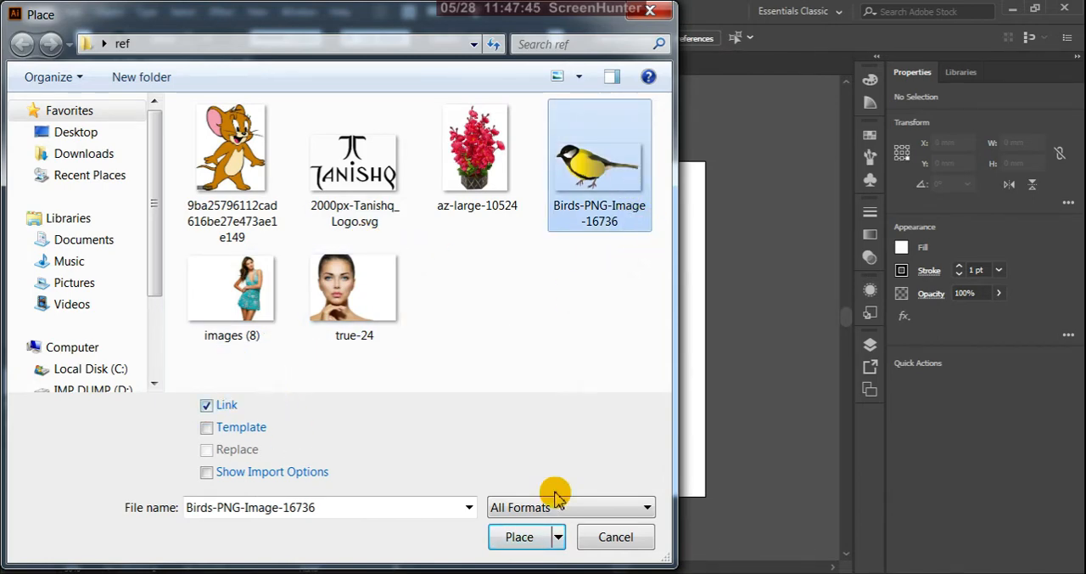
click(519, 537)
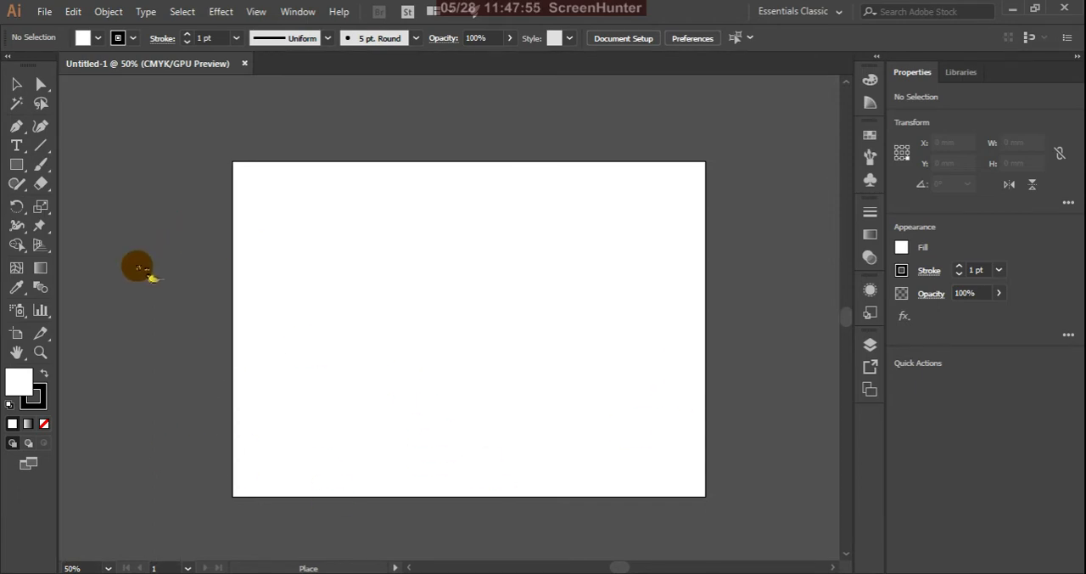
click(150, 248)
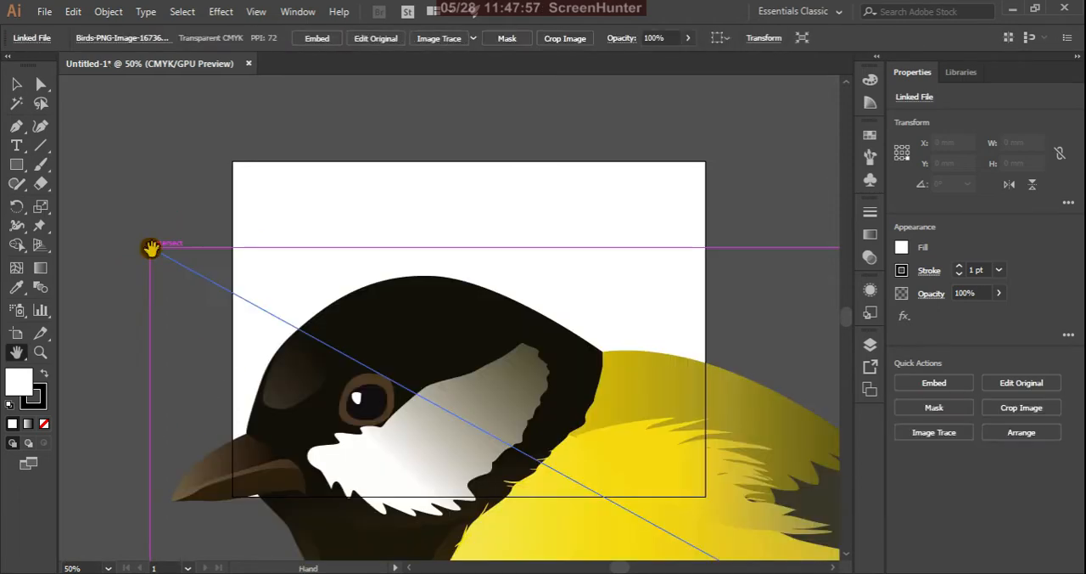
Scale the linked bird image down proportionally to about 284 by 156 mm and centre it on the artboard
key(space)
key(ctrl+minus)
key(ctrl+minus)
key(ctrl+minus)
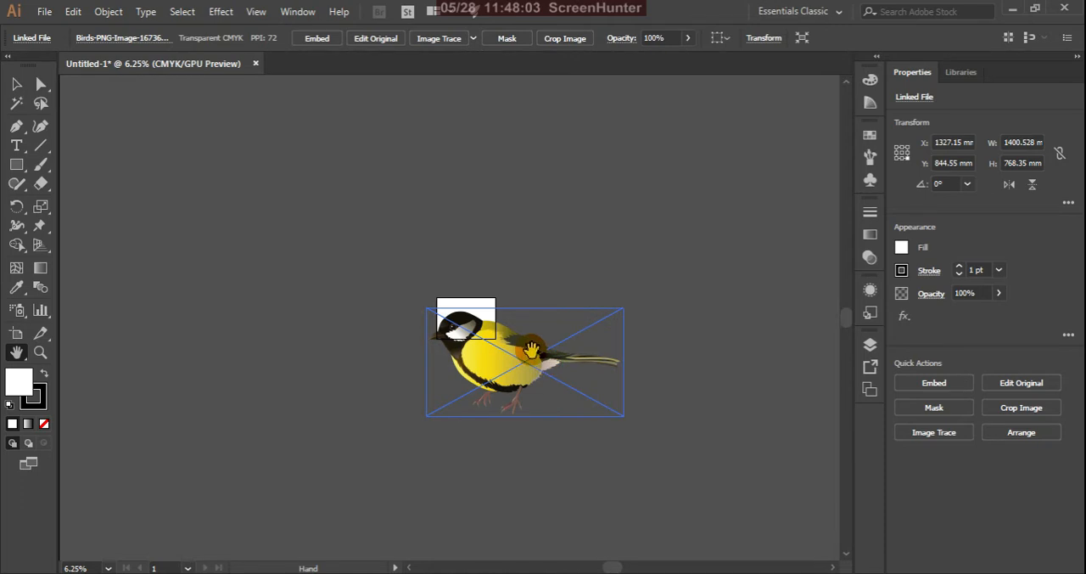
key(v)
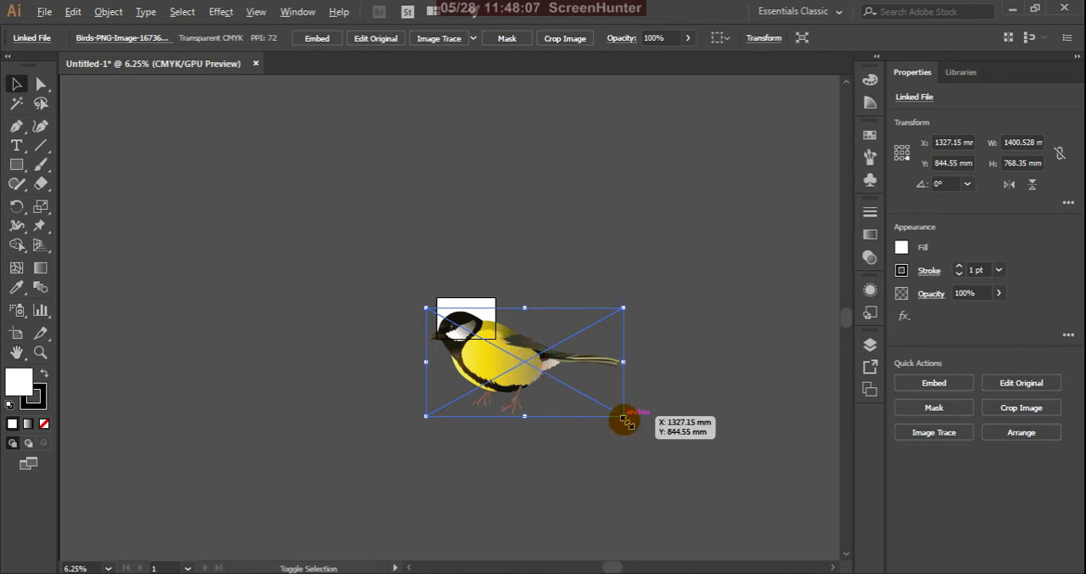
drag(625, 418, 460, 319)
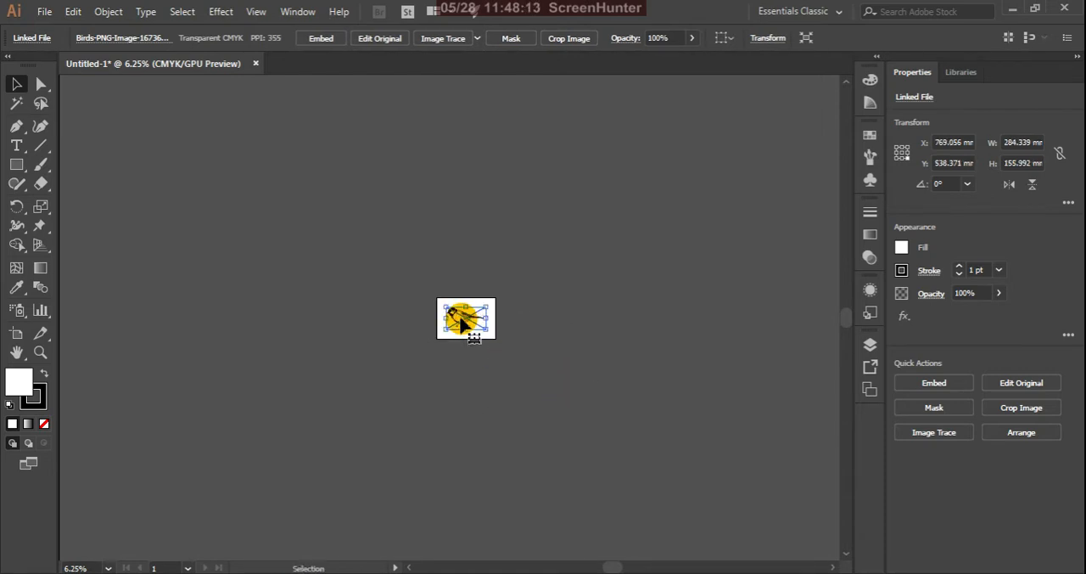
alt+scroll(467, 323, up, 5)
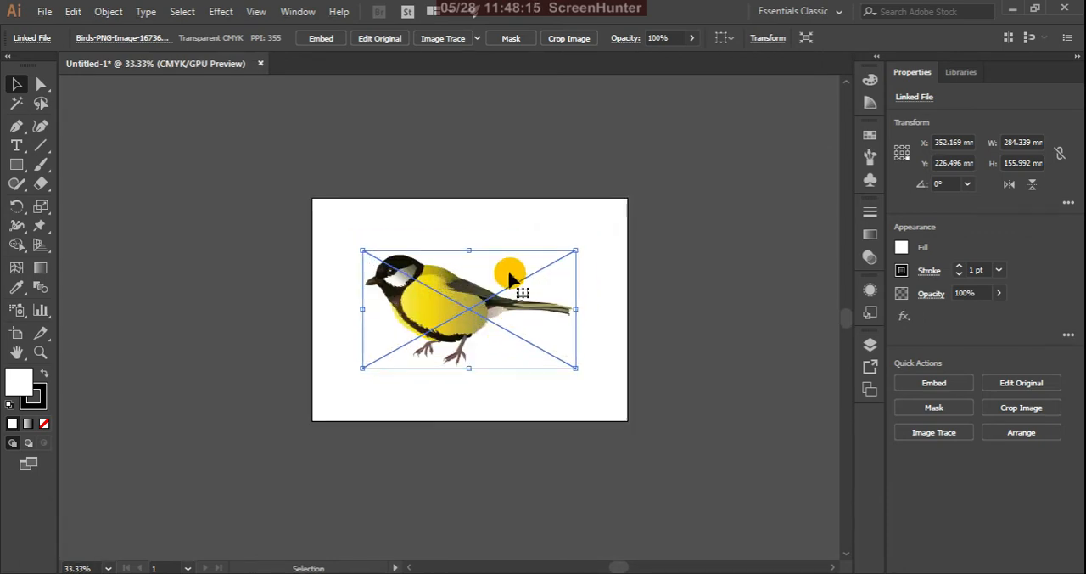
alt+scroll(480, 275, up, 2)
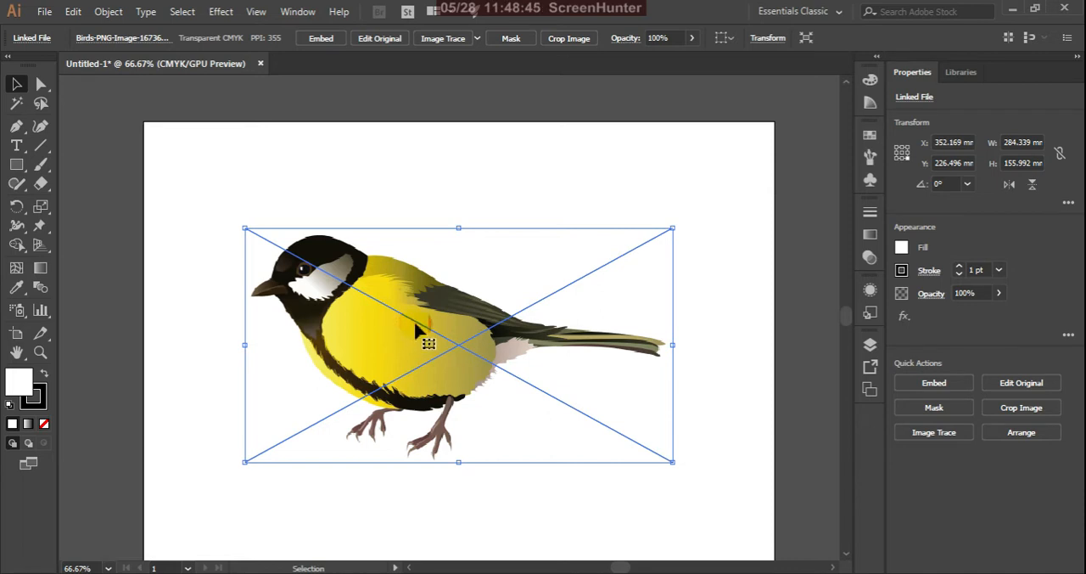
click(439, 317)
click(558, 310)
Save the document to the Desktop as bird in Adobe Illustrator format, version Illustrator CC, without including linked files, and close it
click(47, 15)
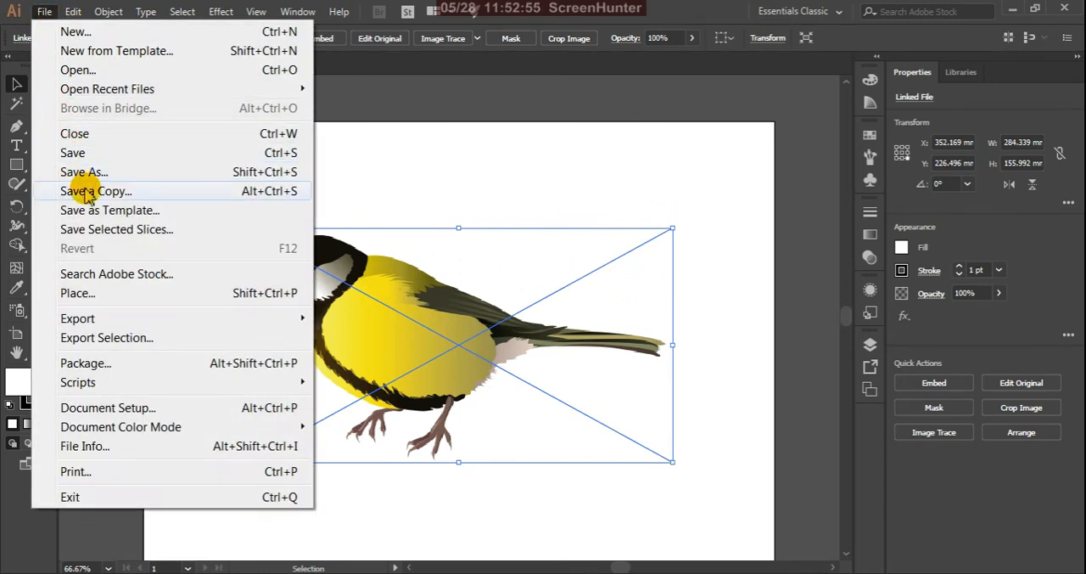
click(97, 154)
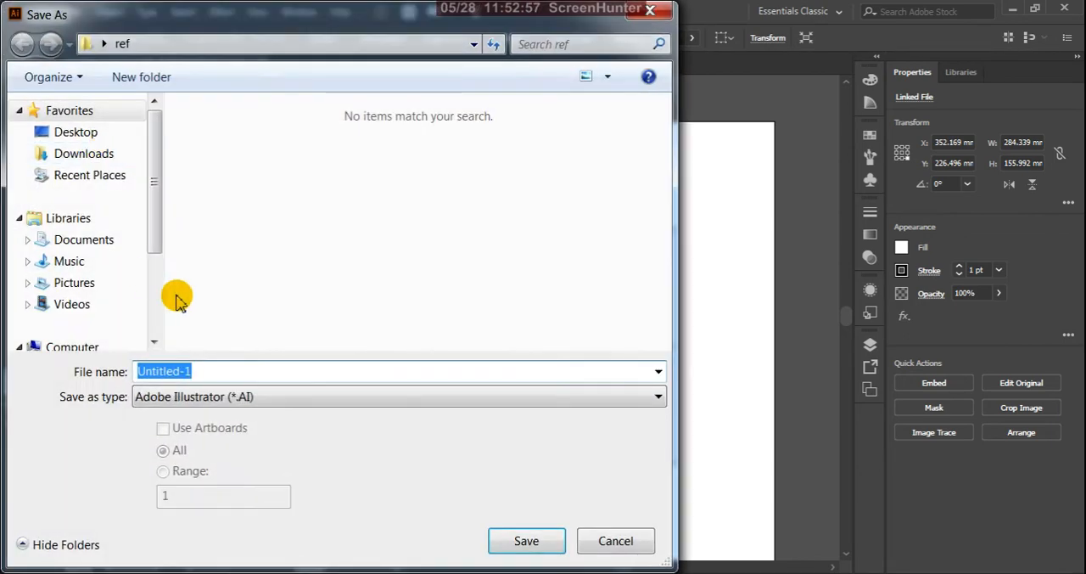
text(bi)
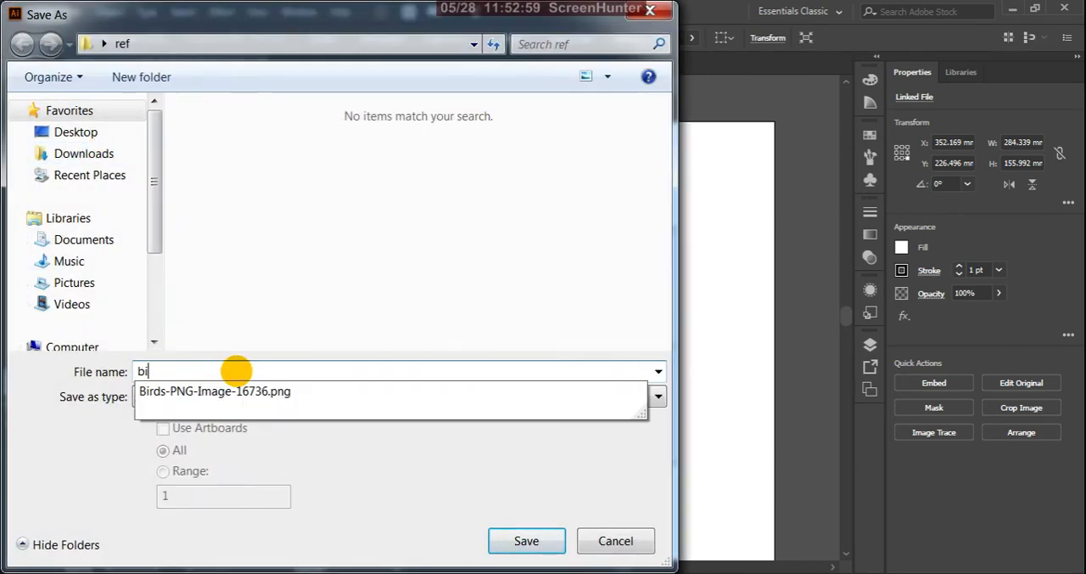
text(rd)
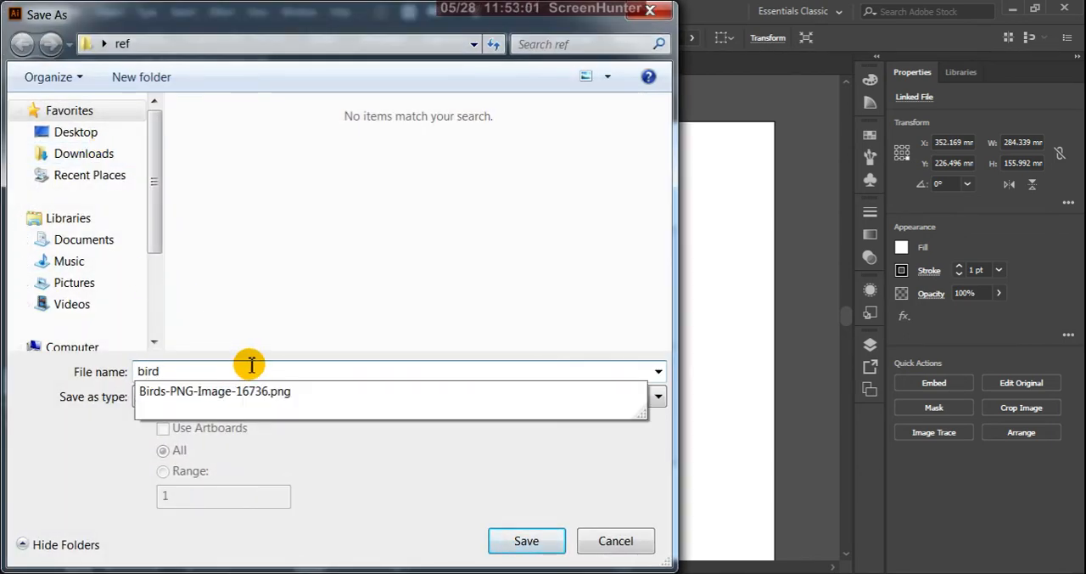
click(386, 338)
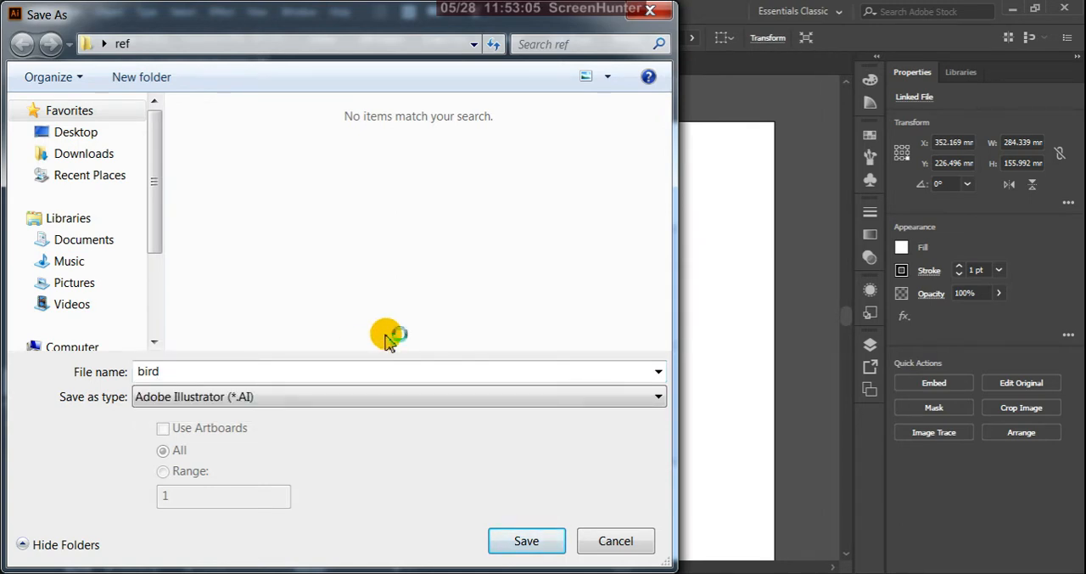
click(85, 132)
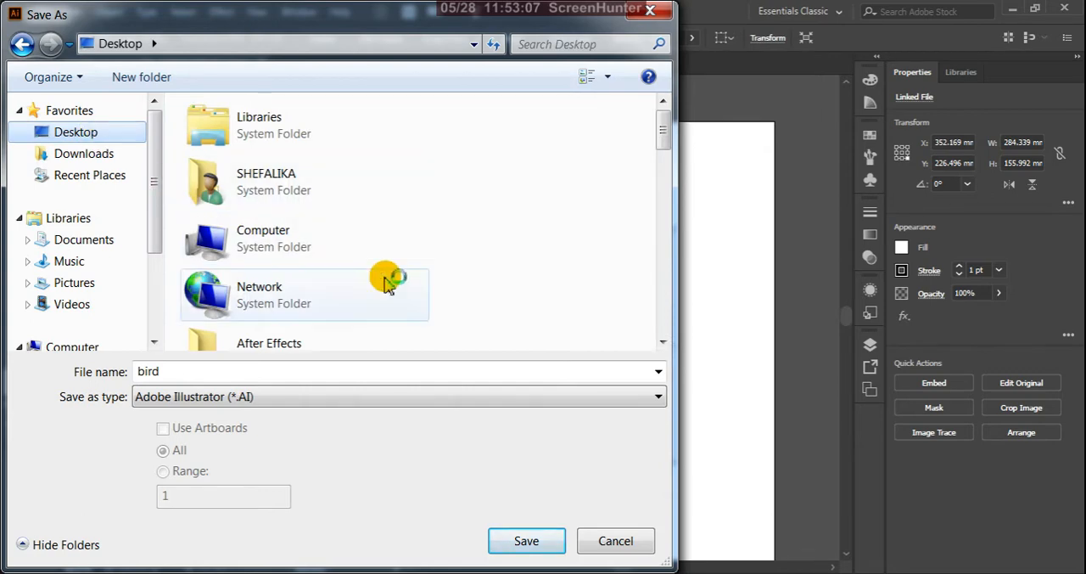
click(528, 540)
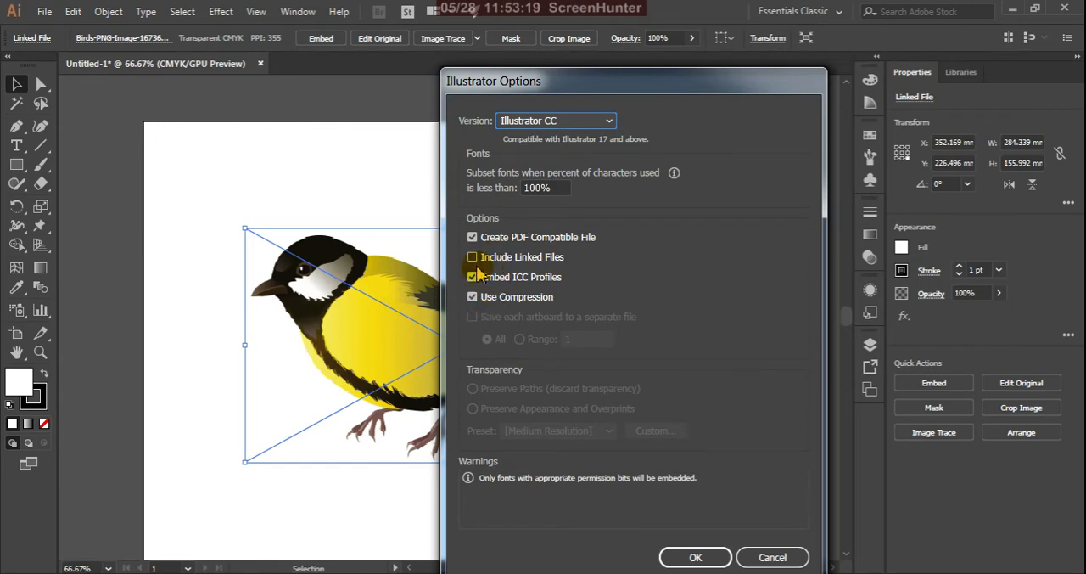
click(693, 557)
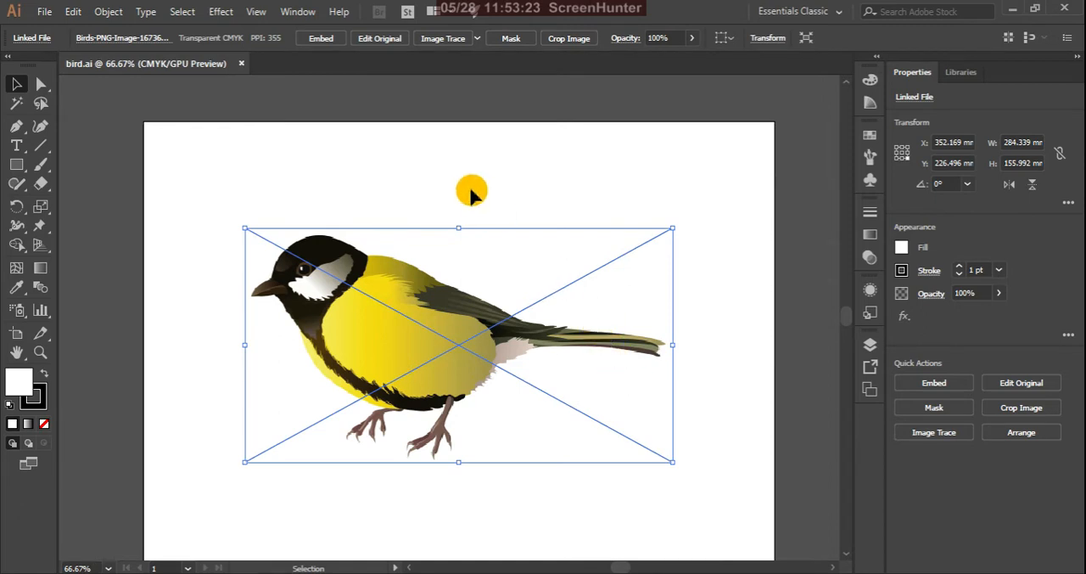
click(452, 170)
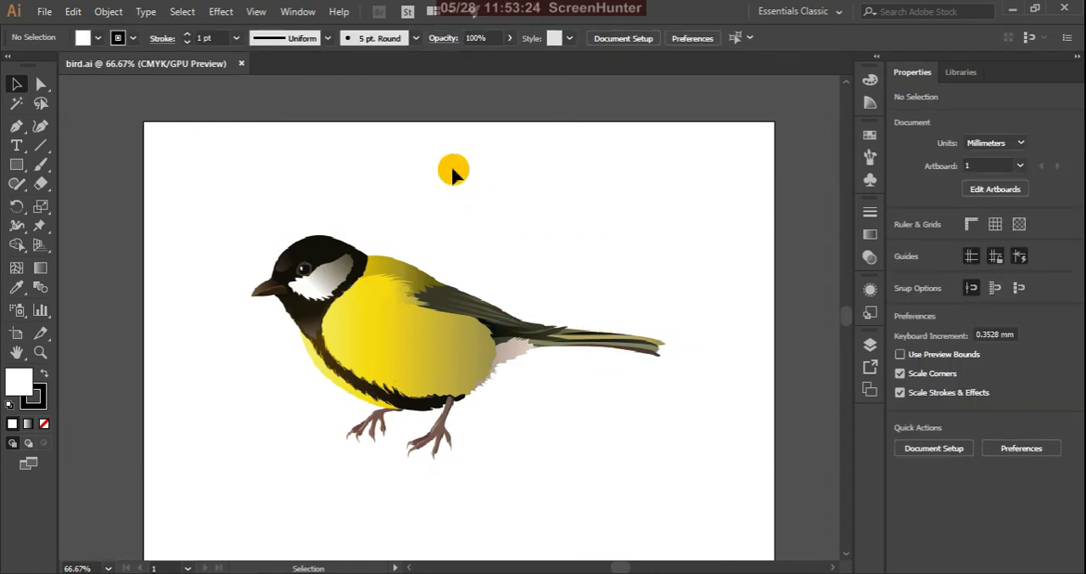
click(241, 64)
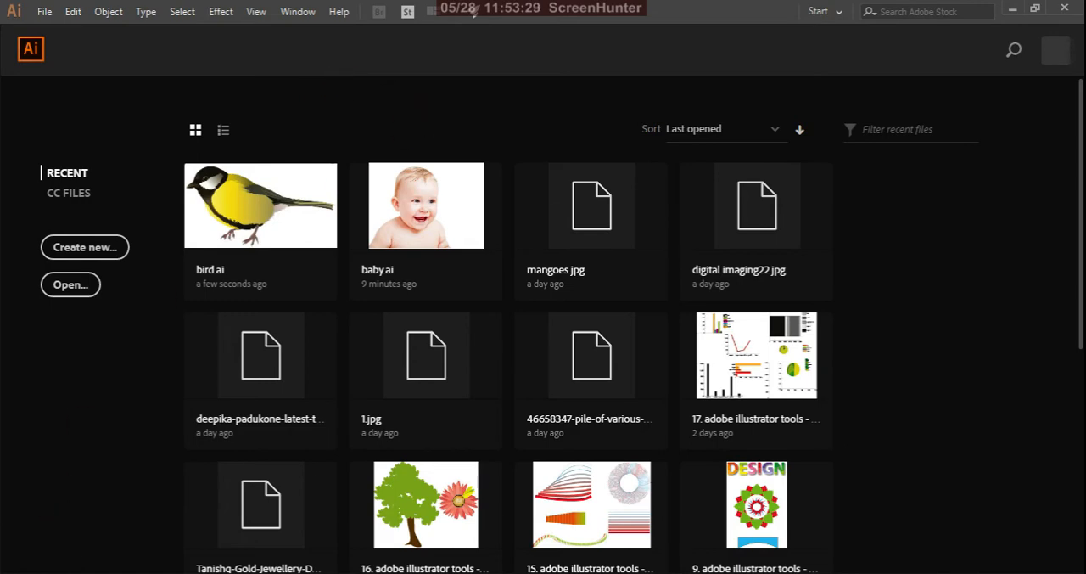
Delete the Birds-PNG-Image-16736 image from the ref folder and close the folder window
click(131, 573)
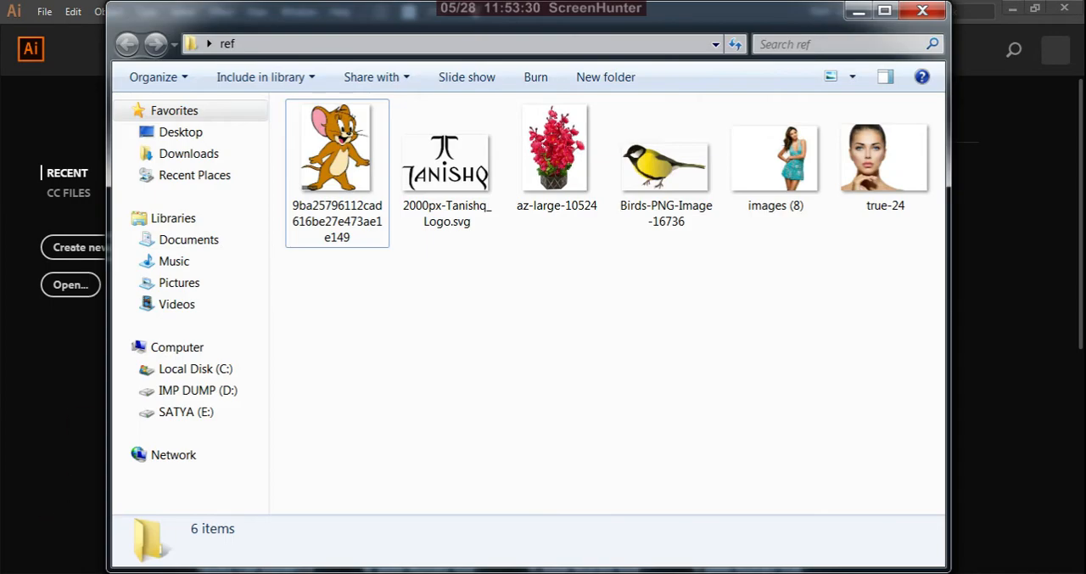
click(682, 185)
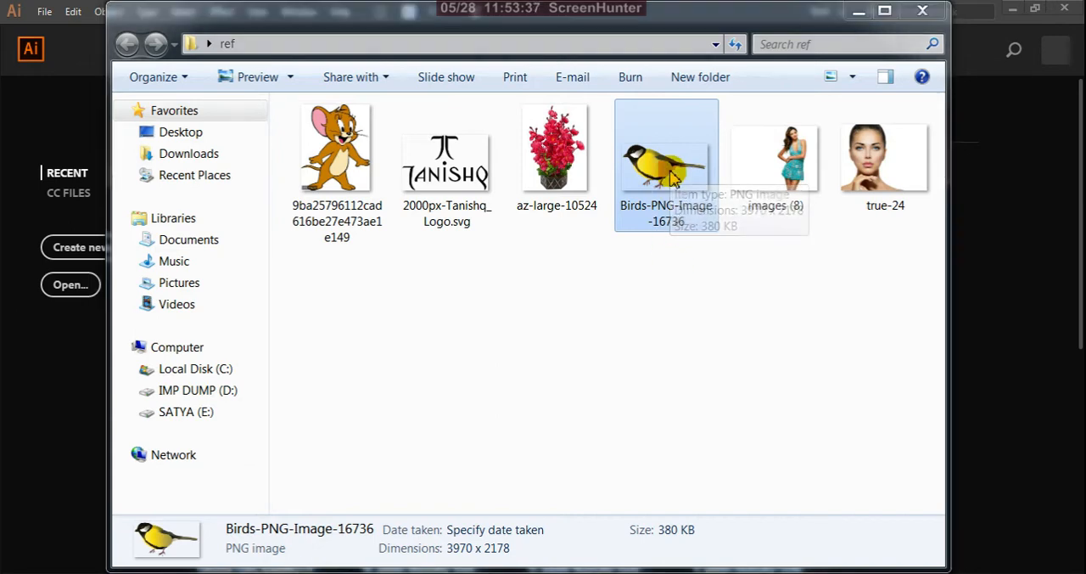
key(Delete)
click(613, 350)
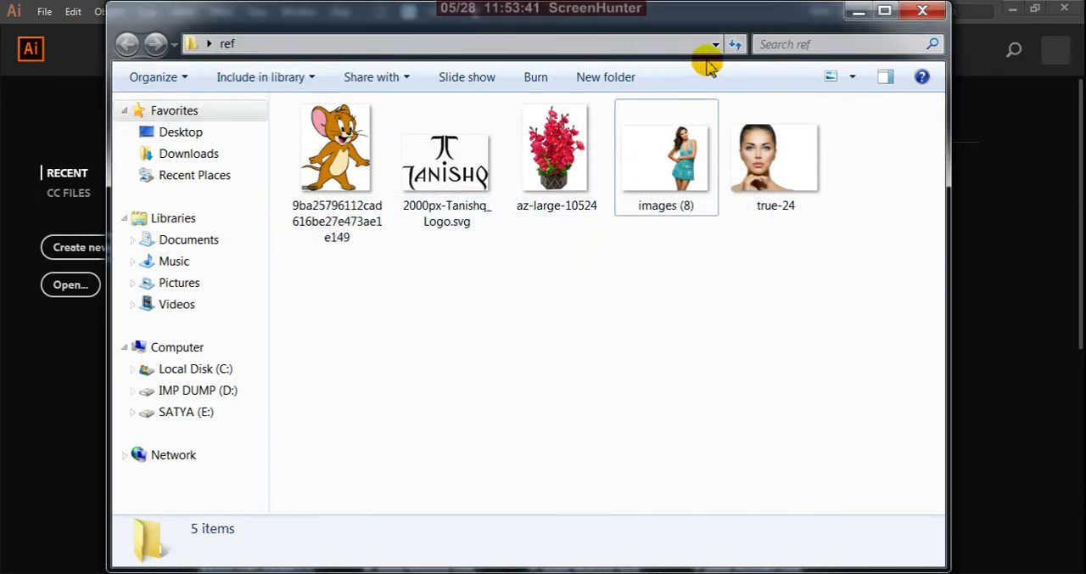
click(923, 10)
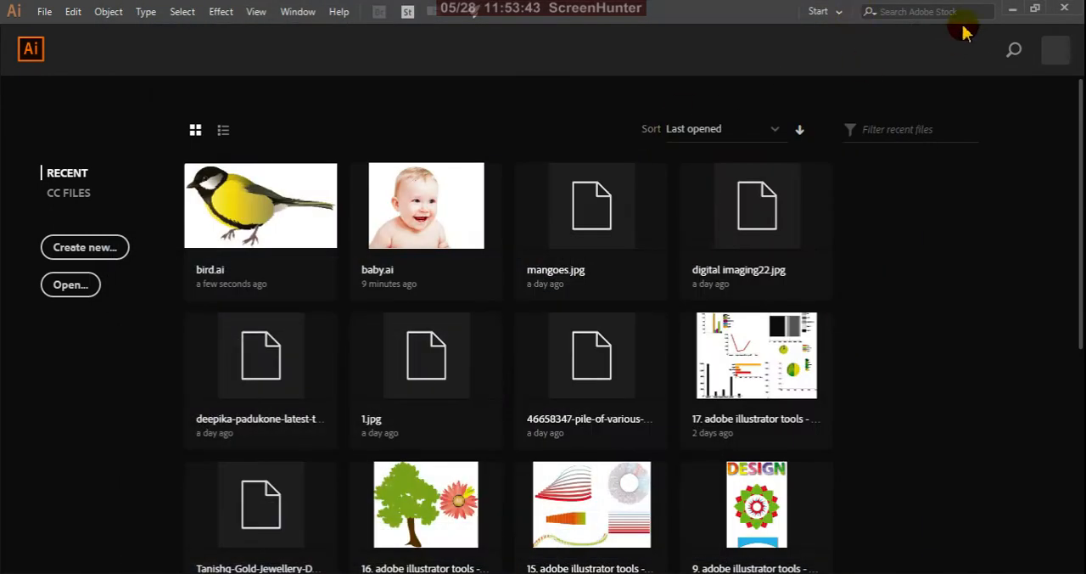
Open the bird document from the Desktop and replace its missing linked image with images (8) from the ref folder
click(1013, 10)
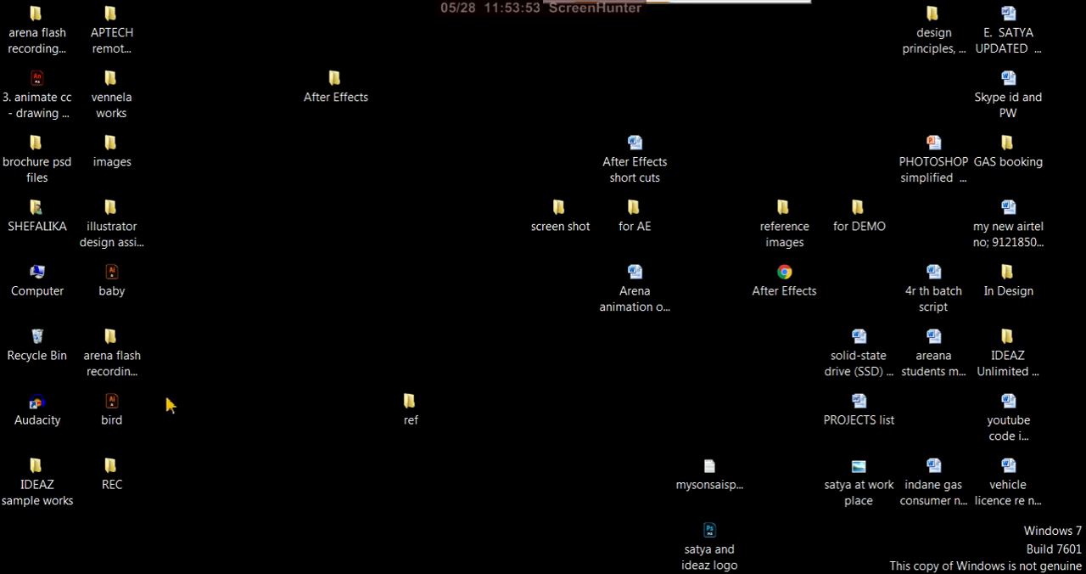
click(110, 409)
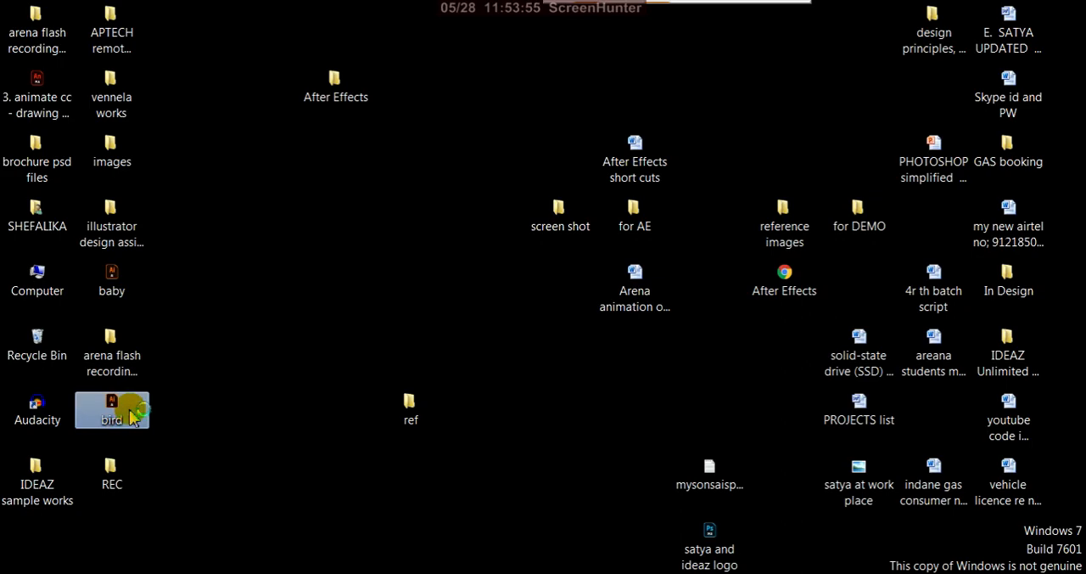
double_click(131, 416)
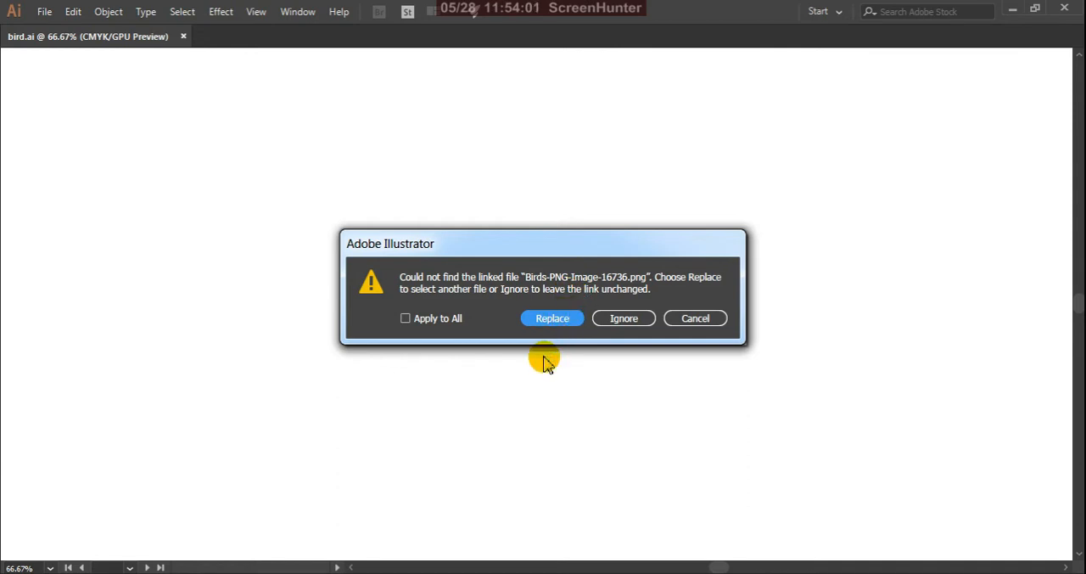
mouse_move(138, 573)
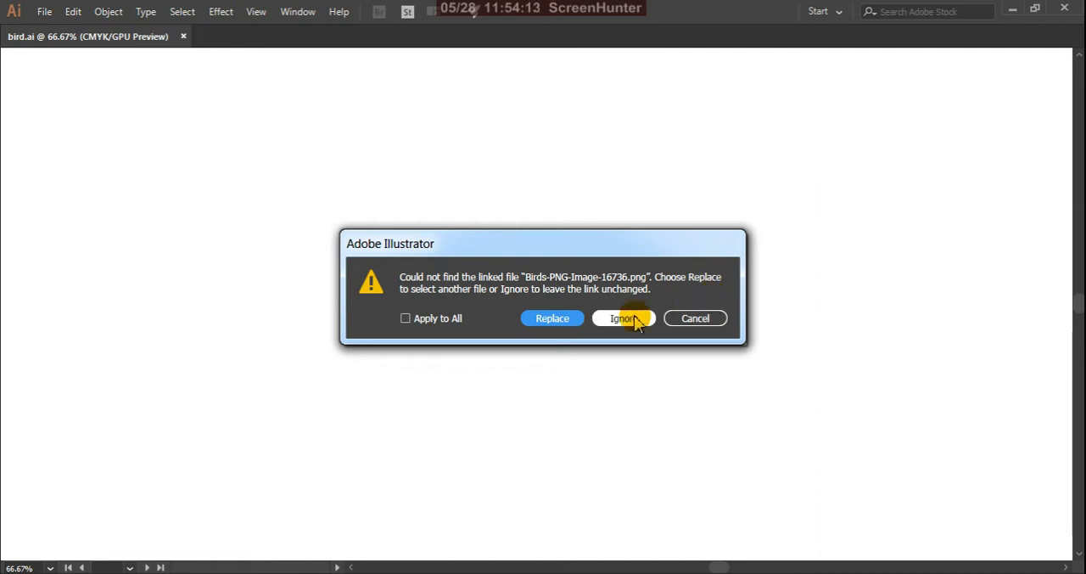
click(567, 322)
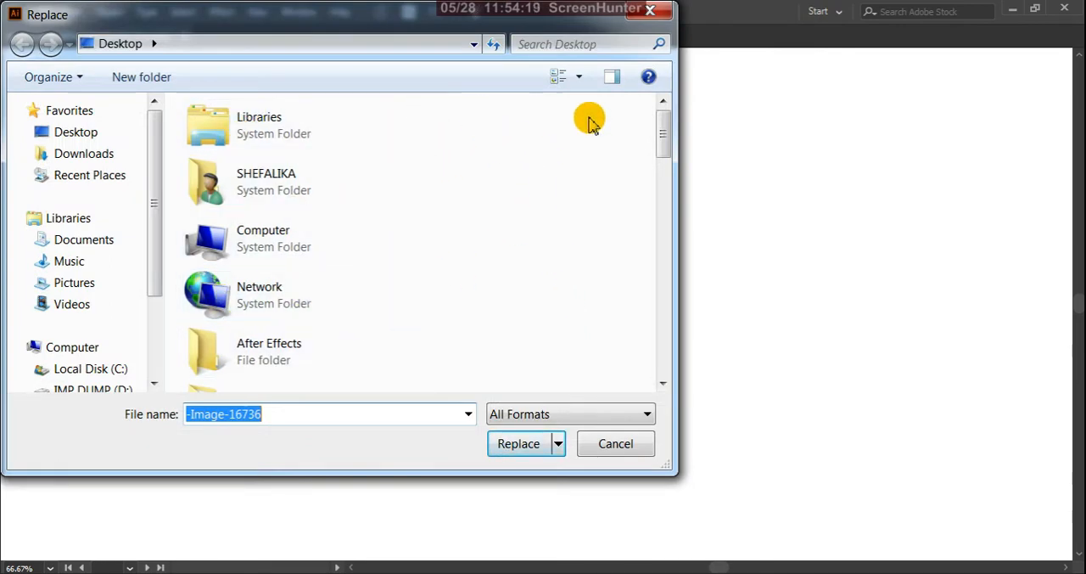
click(599, 448)
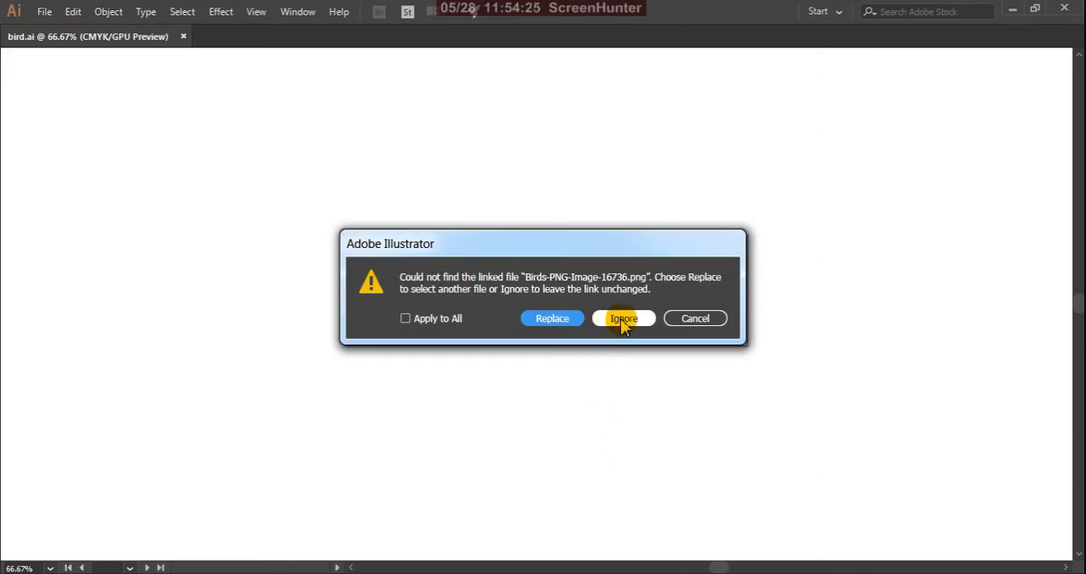
click(552, 321)
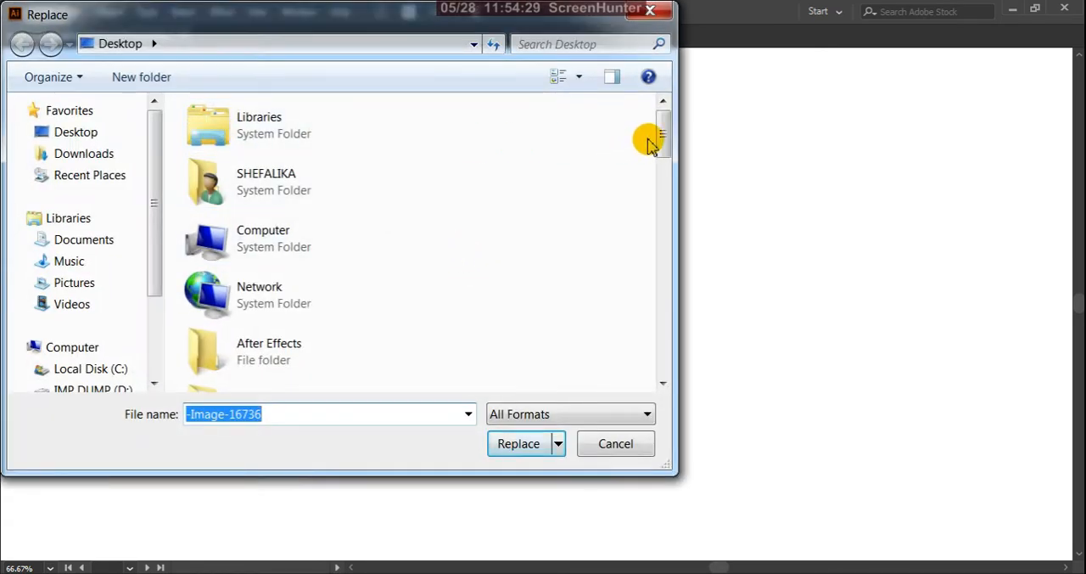
drag(664, 136, 645, 297)
double_click(307, 307)
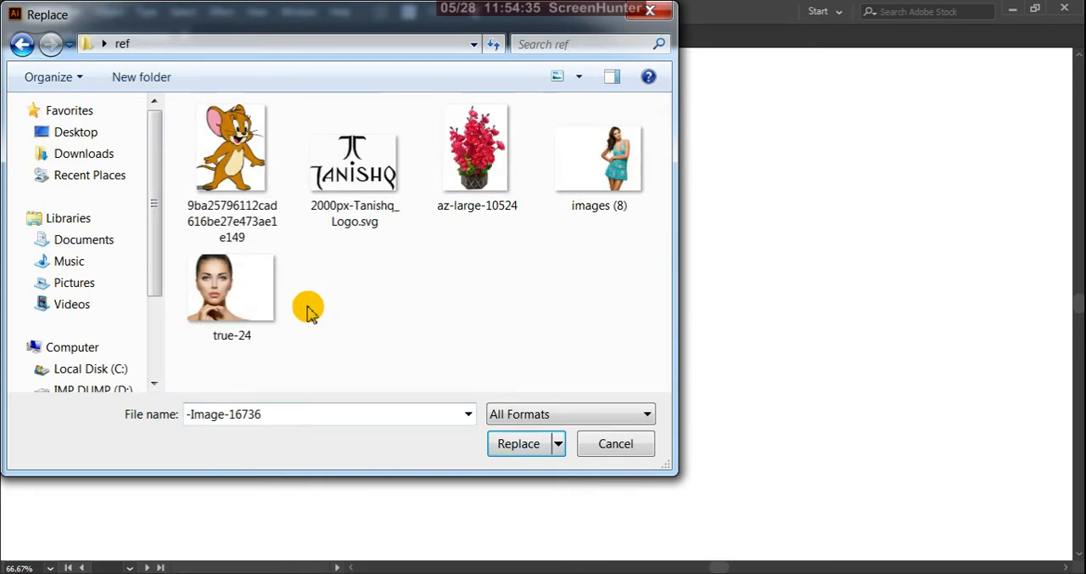
click(623, 192)
click(512, 445)
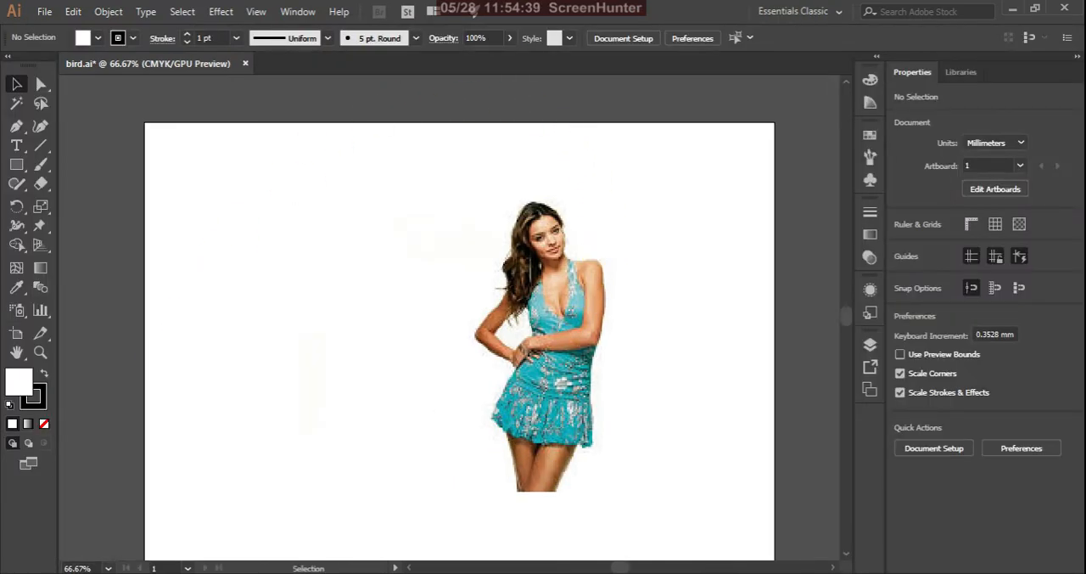
Close bird.ai without saving the changes
click(491, 299)
click(247, 69)
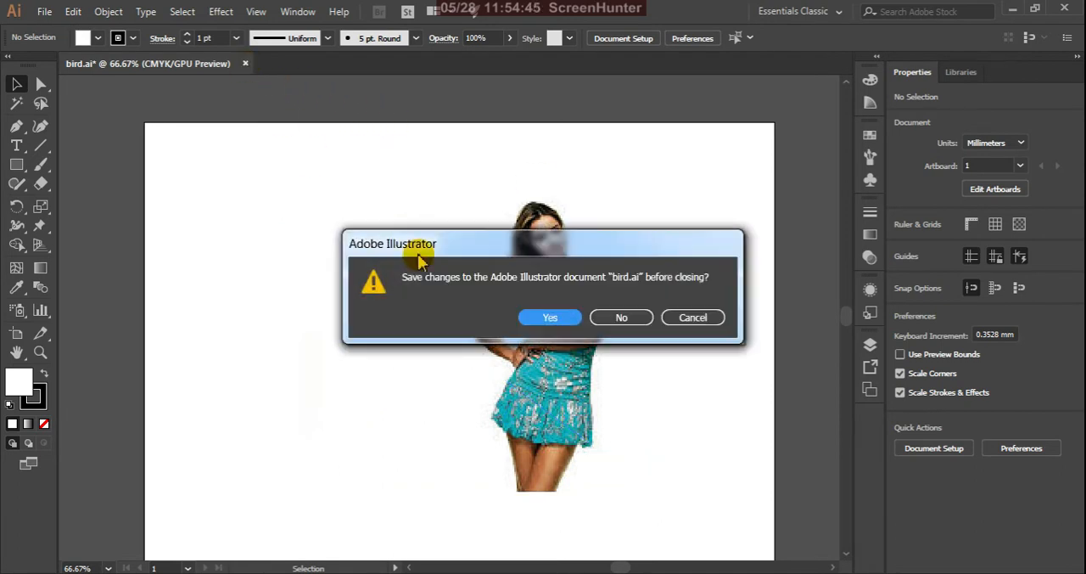
click(626, 316)
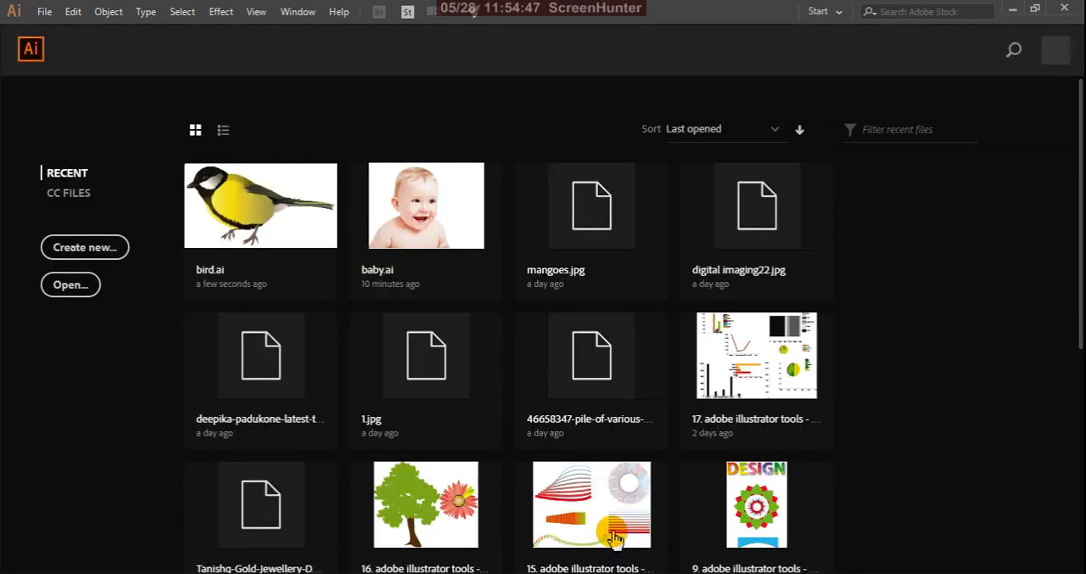
Reopen bird from the Desktop, ignoring the missing link, and select the empty linked image frame on the artboard
click(1014, 10)
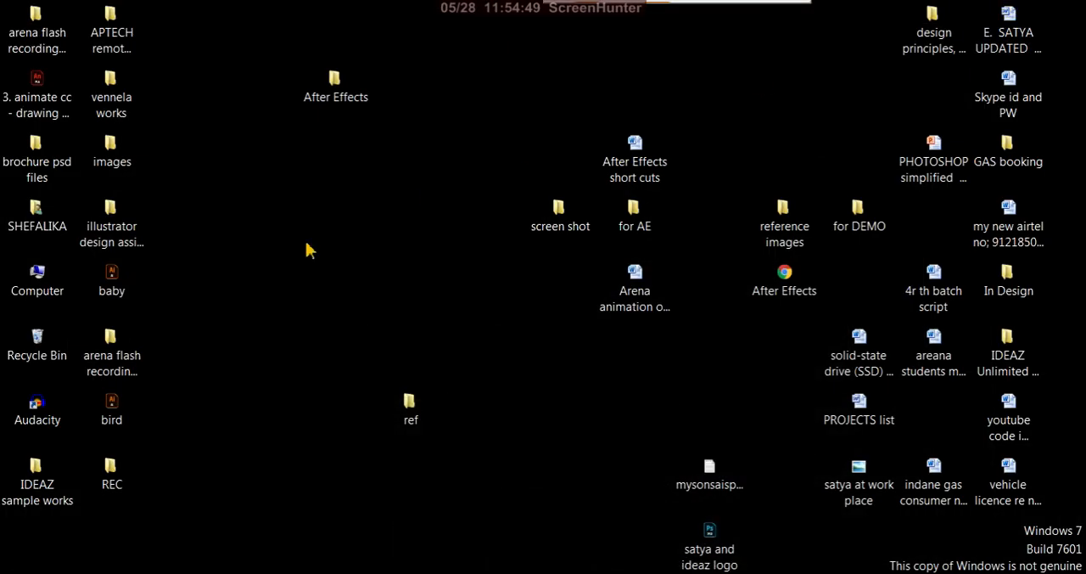
double_click(120, 408)
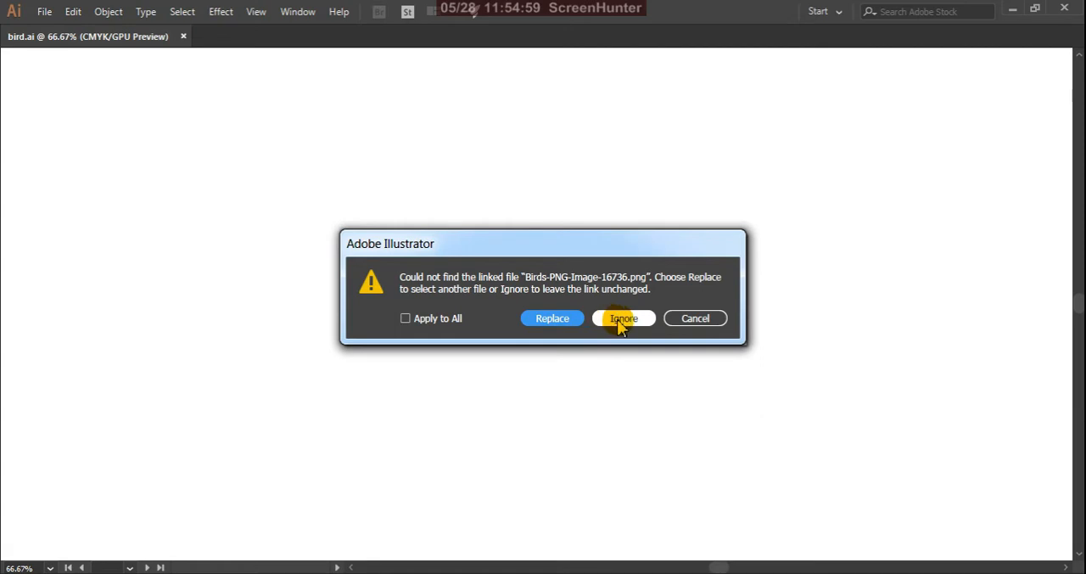
click(633, 324)
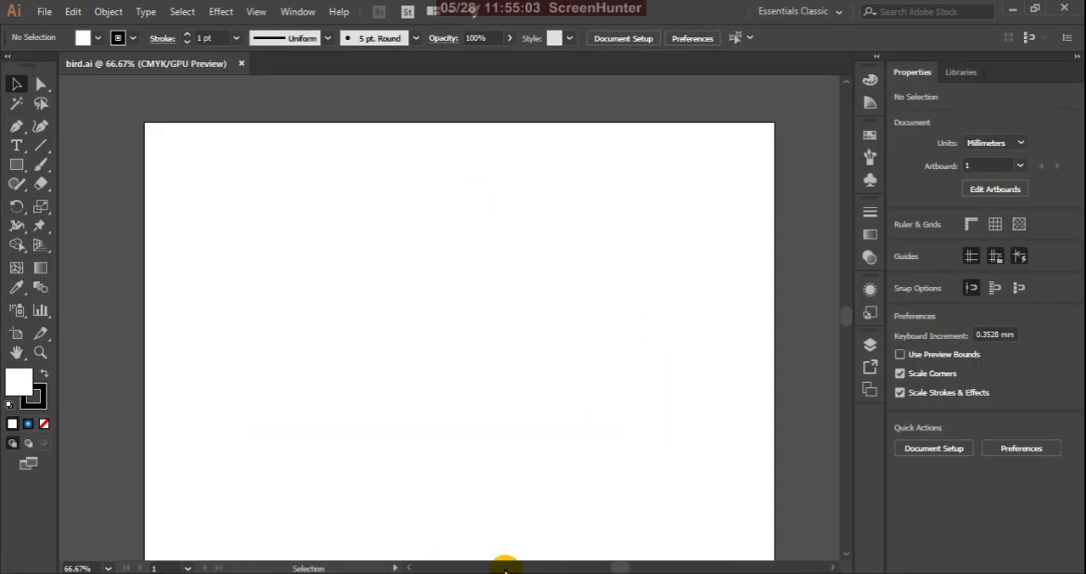
click(514, 276)
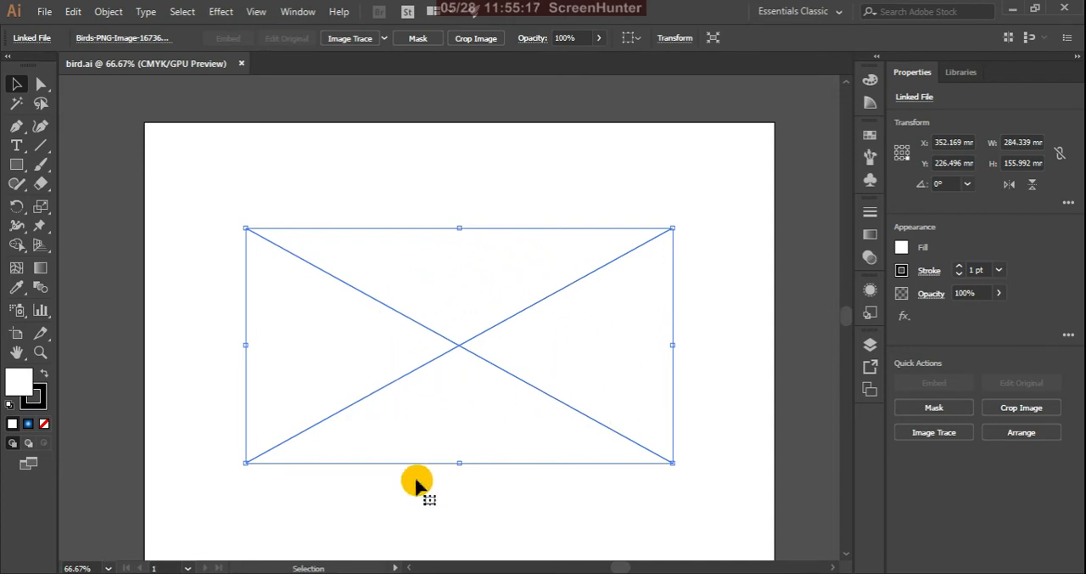
Close bird.ai and check the contents of the ref folder on the Desktop
click(241, 64)
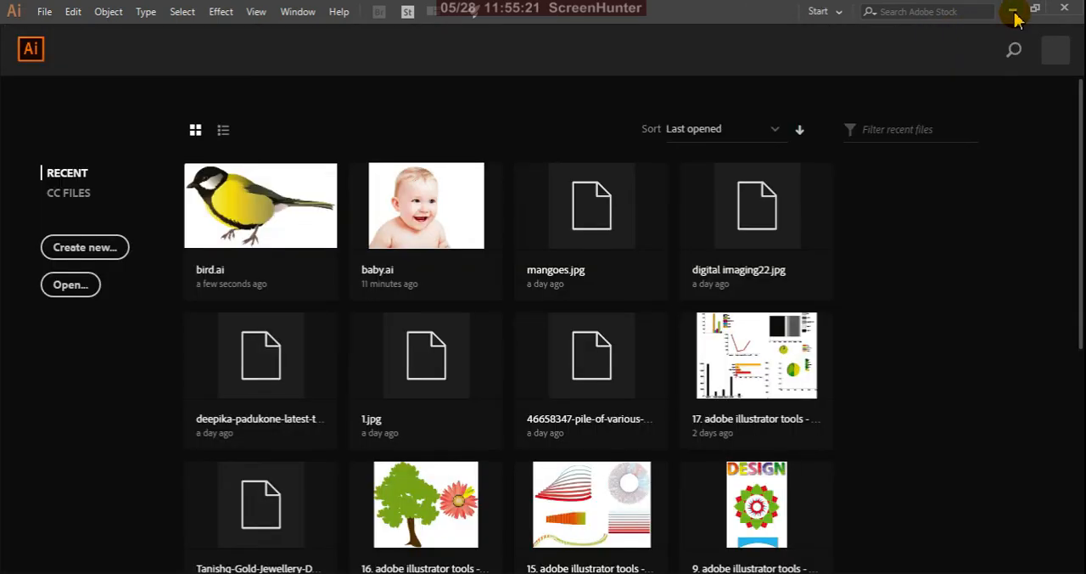
click(1013, 11)
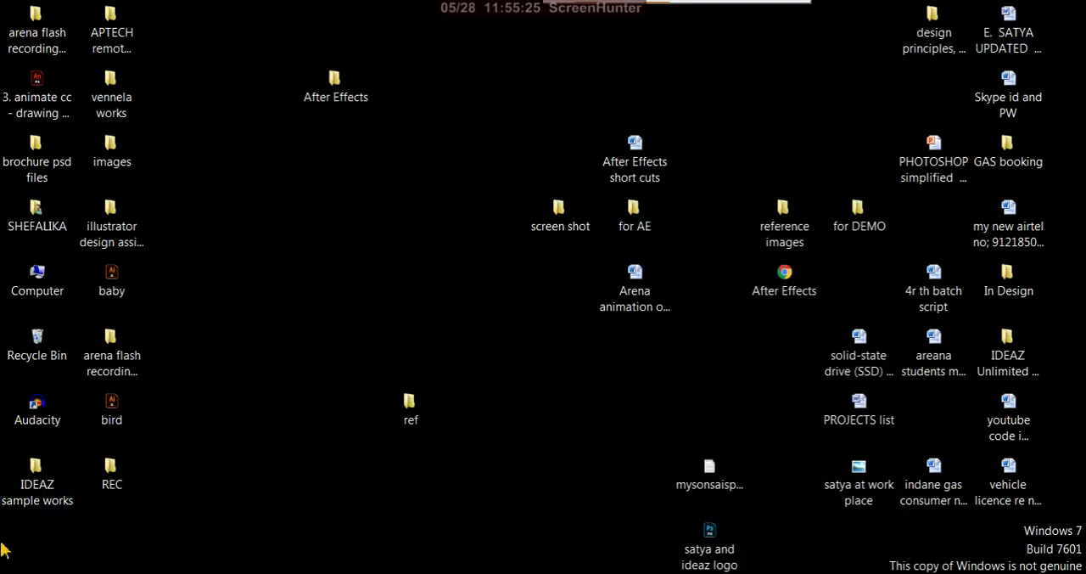
double_click(410, 405)
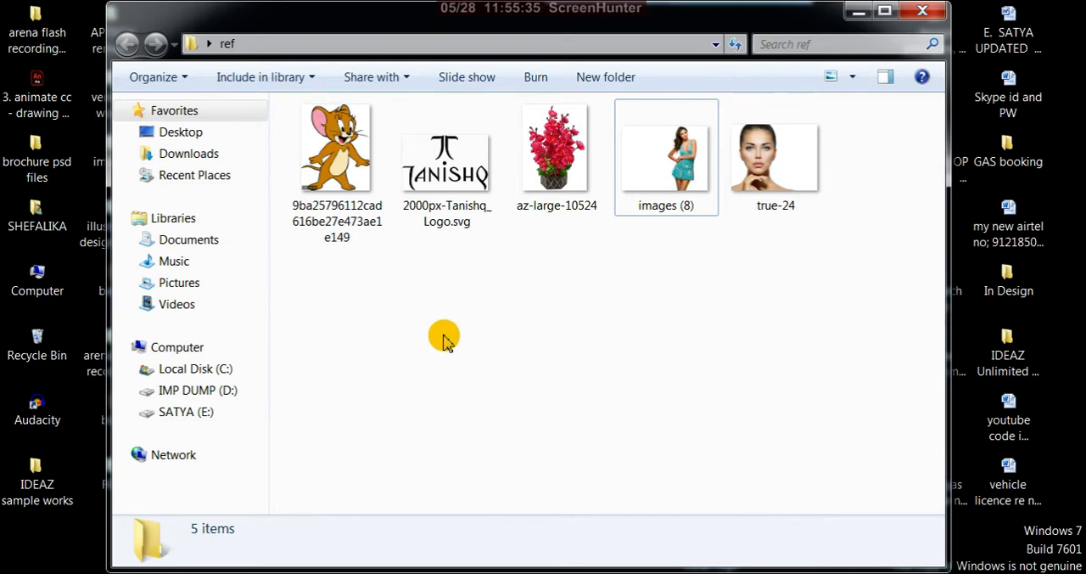
click(857, 13)
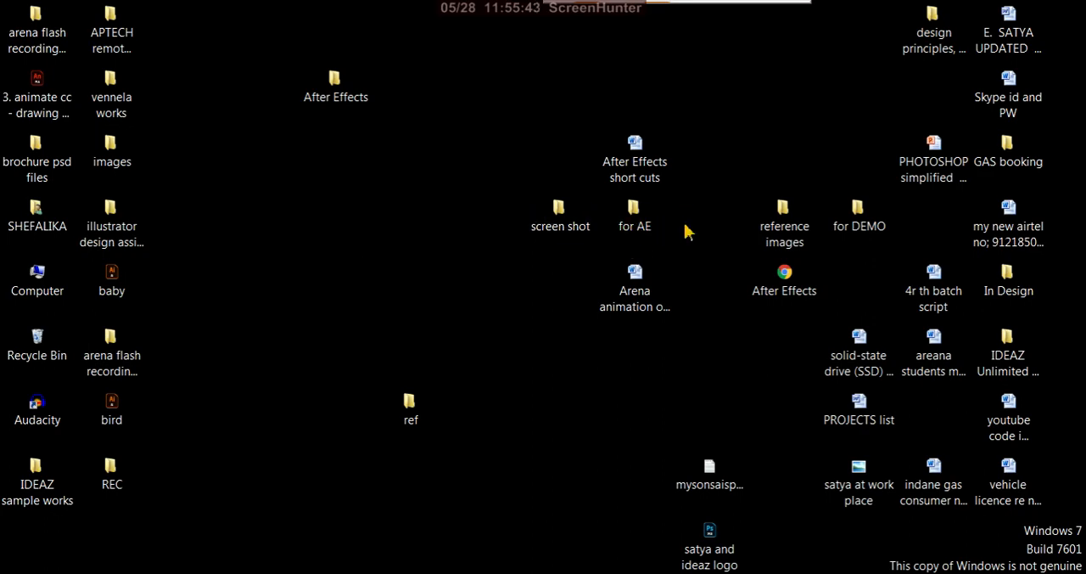
Copy Birds-PNG-Image-16736 from the LATEST PICTURES folder inside reference images and close the folder window
double_click(784, 222)
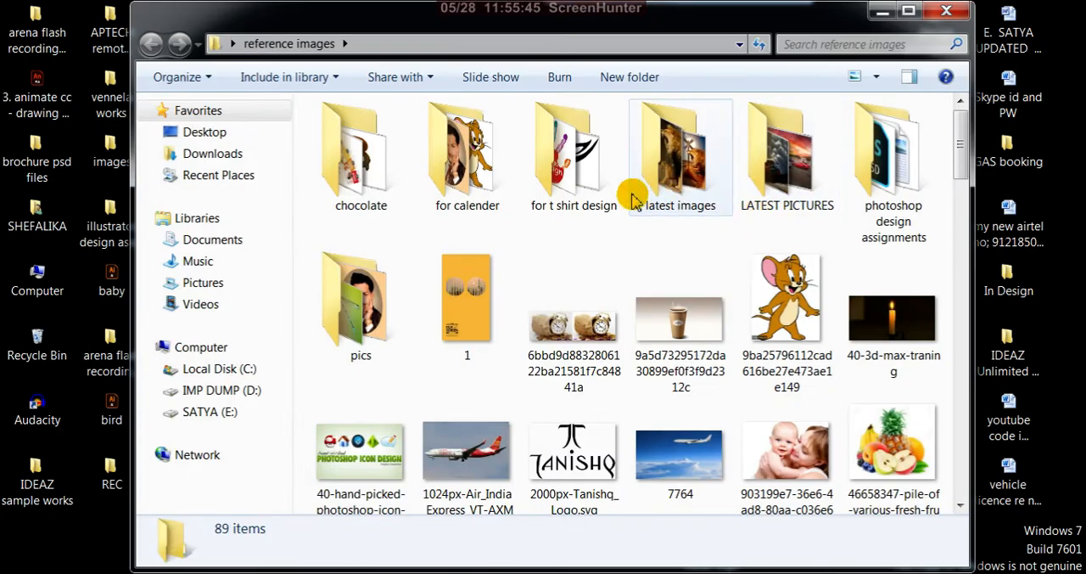
double_click(797, 170)
scroll(761, 214, down, 3)
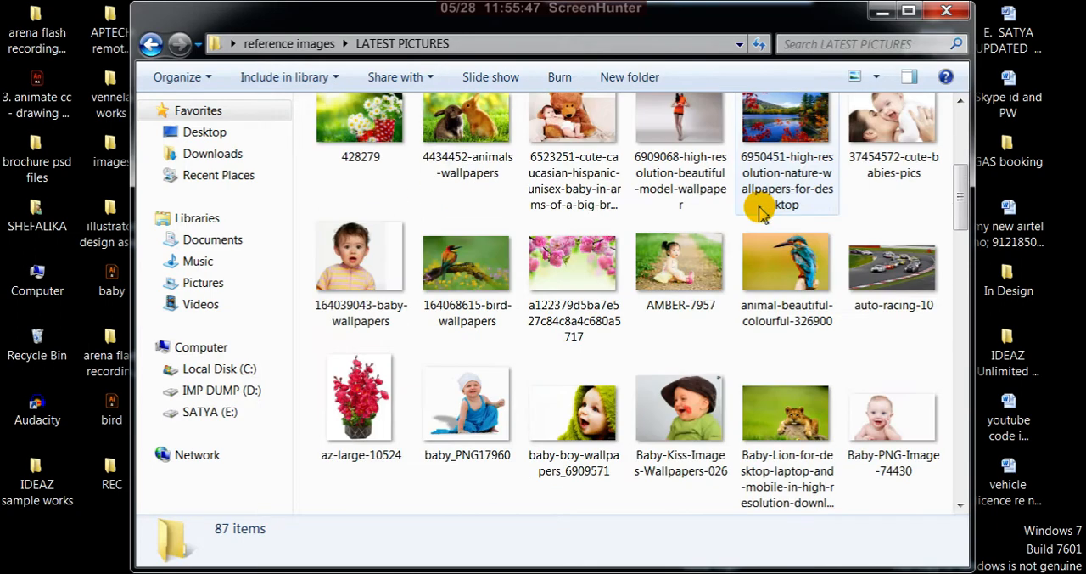
scroll(761, 214, down, 12)
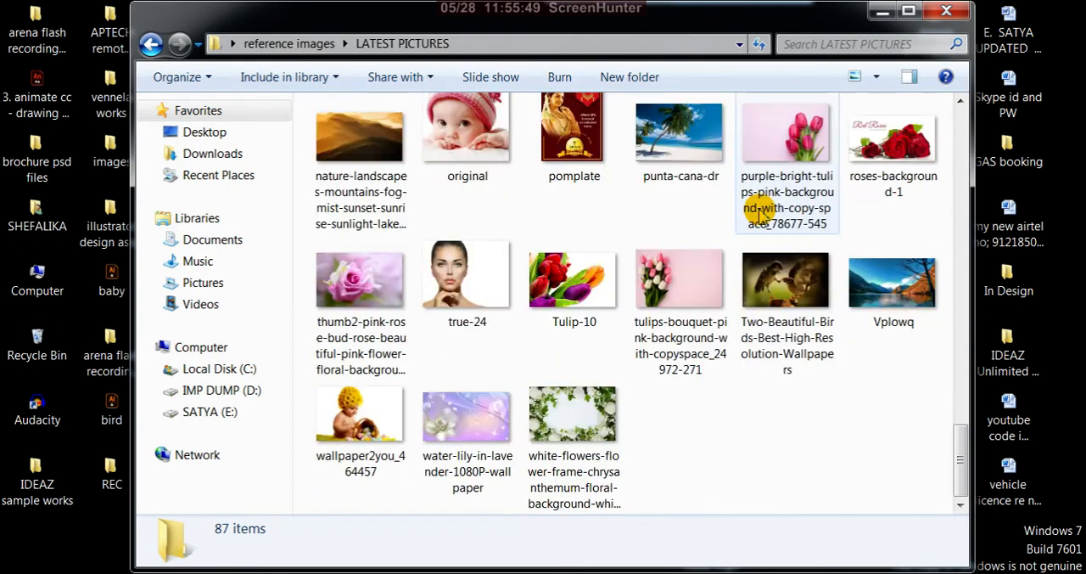
scroll(761, 214, up, 8)
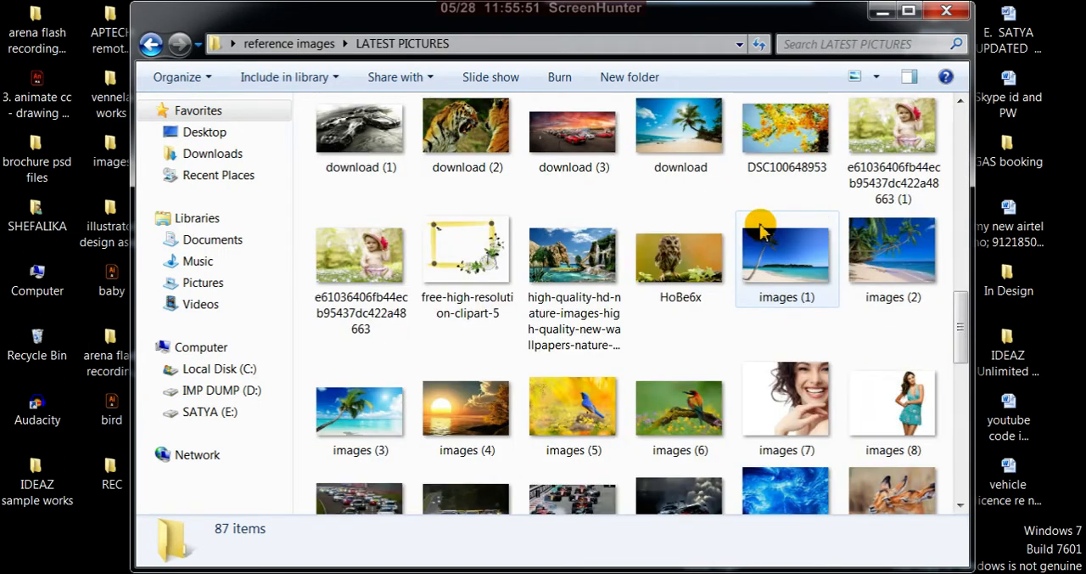
scroll(764, 238, up, 5)
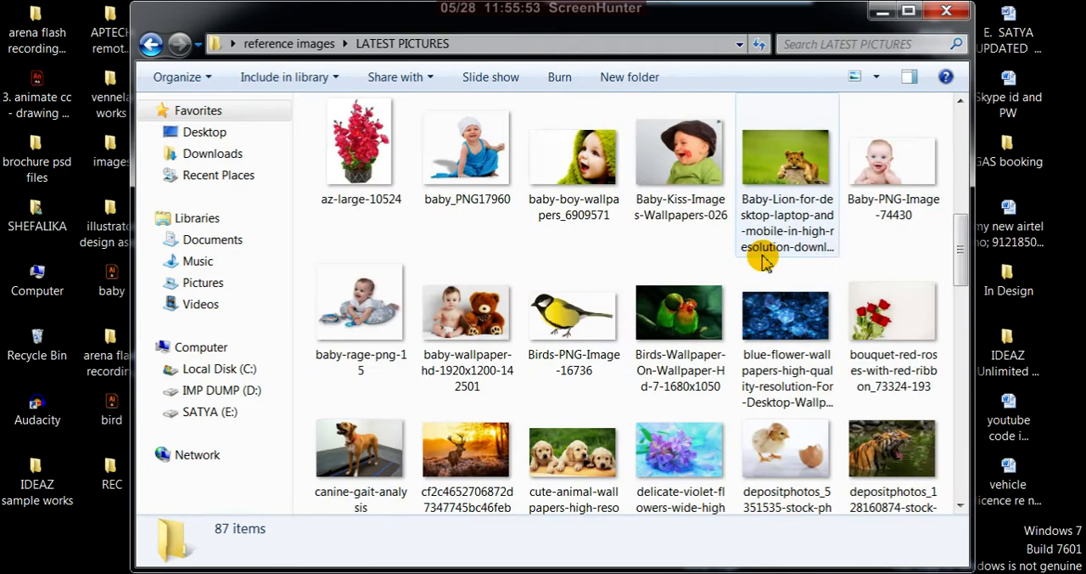
click(594, 303)
right_click(577, 320)
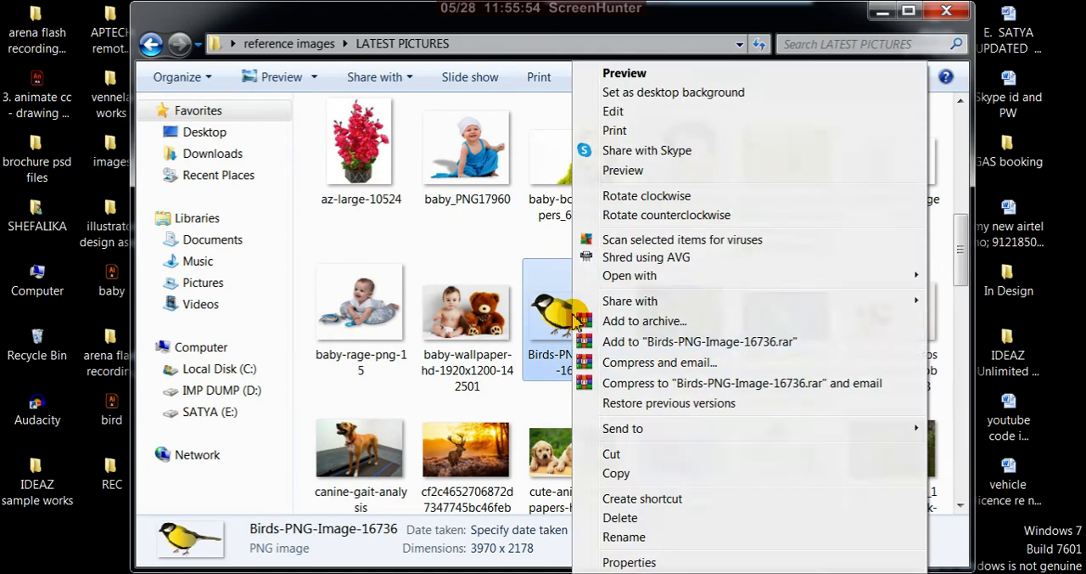
click(612, 475)
click(948, 11)
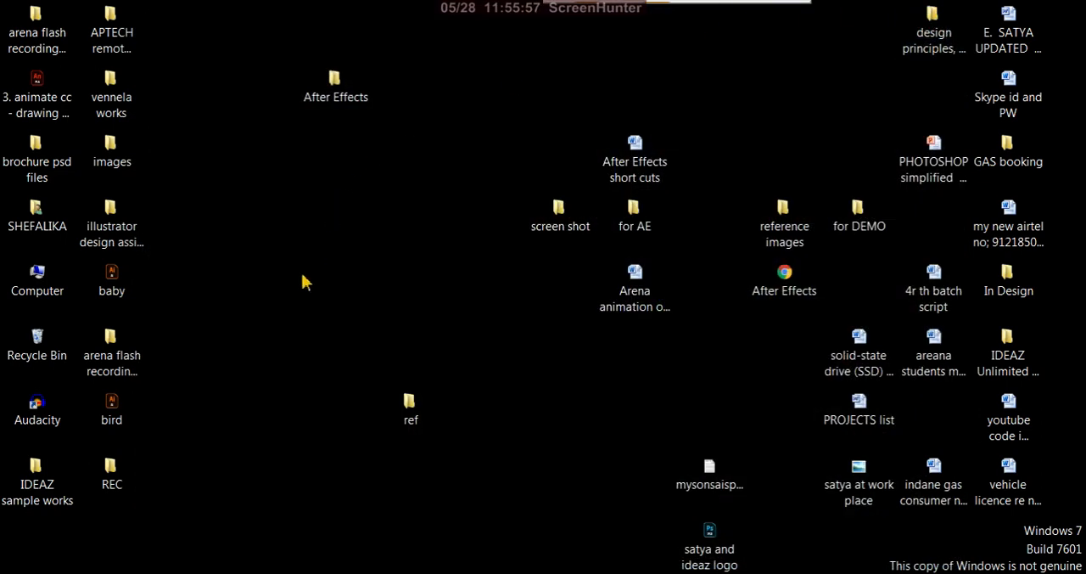
Paste the copied bird image into the ref folder on the Desktop and minimize the folder window
click(416, 414)
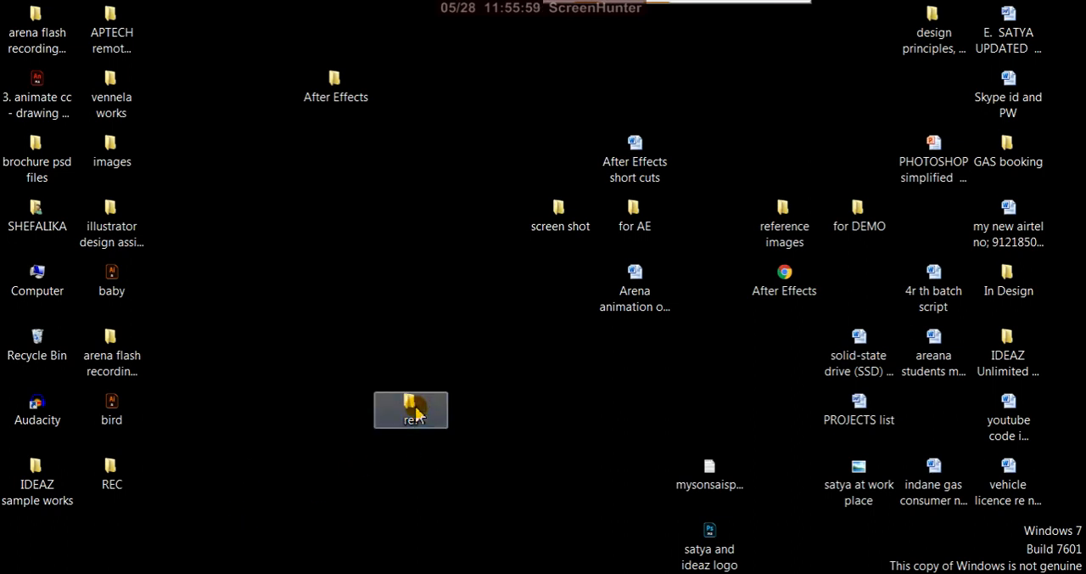
double_click(416, 413)
right_click(508, 348)
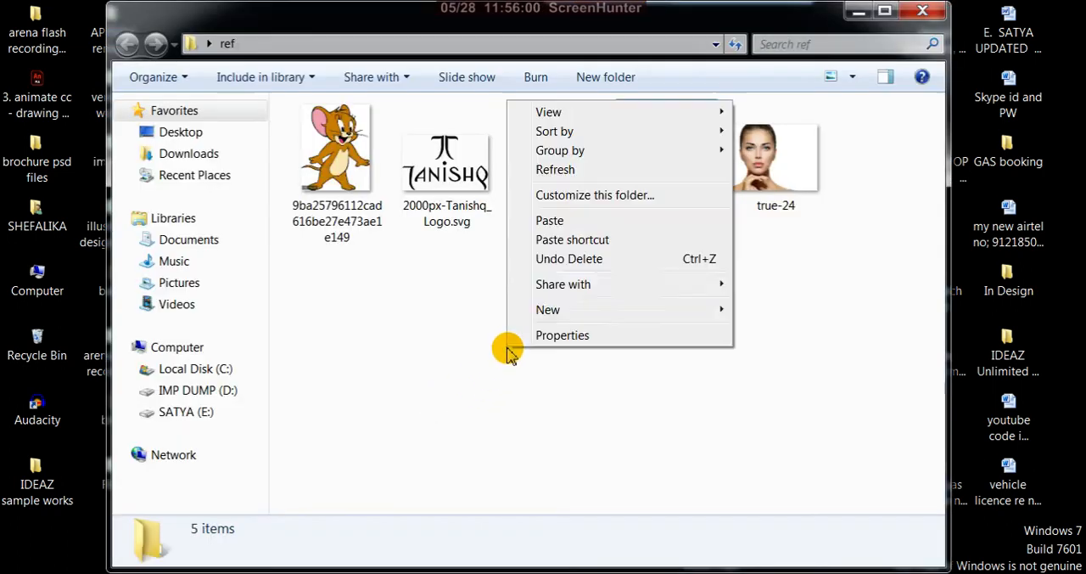
click(556, 222)
click(859, 12)
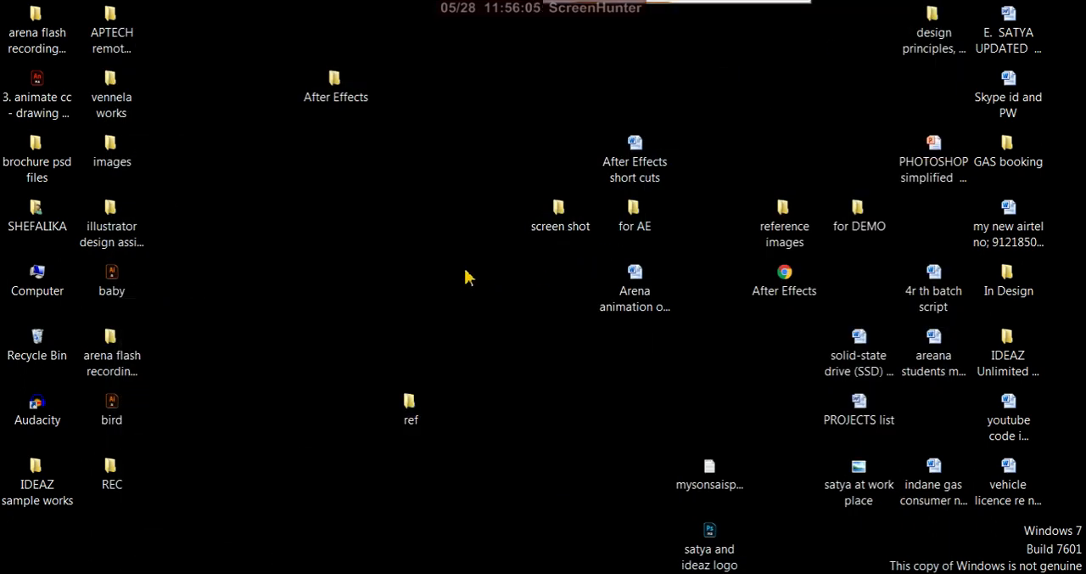
Delete the bird Illustrator file from the Desktop, moving it to the Recycle Bin
key(alt+Tab)
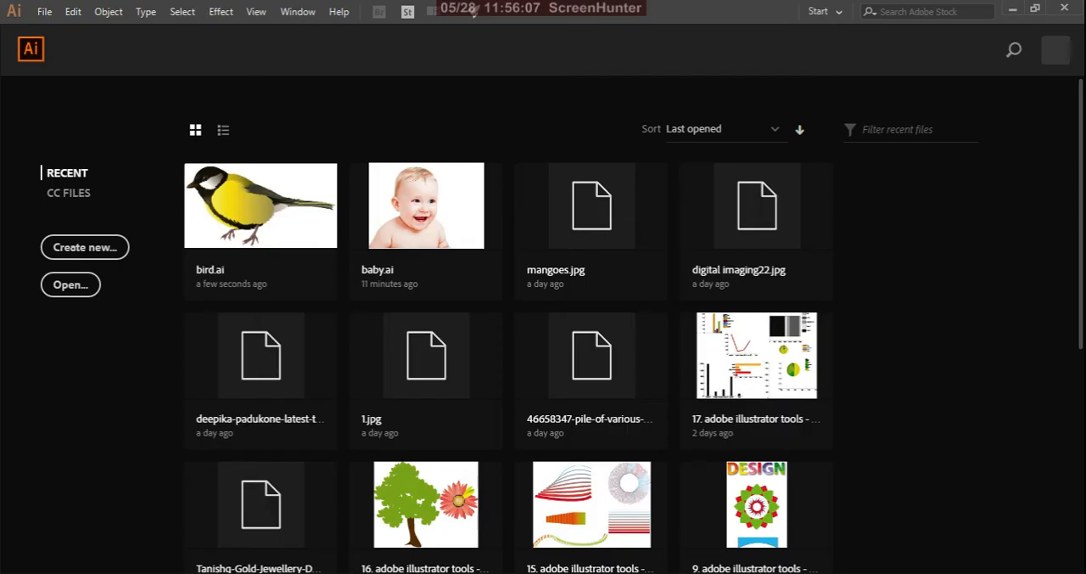
key(alt+Tab)
click(111, 412)
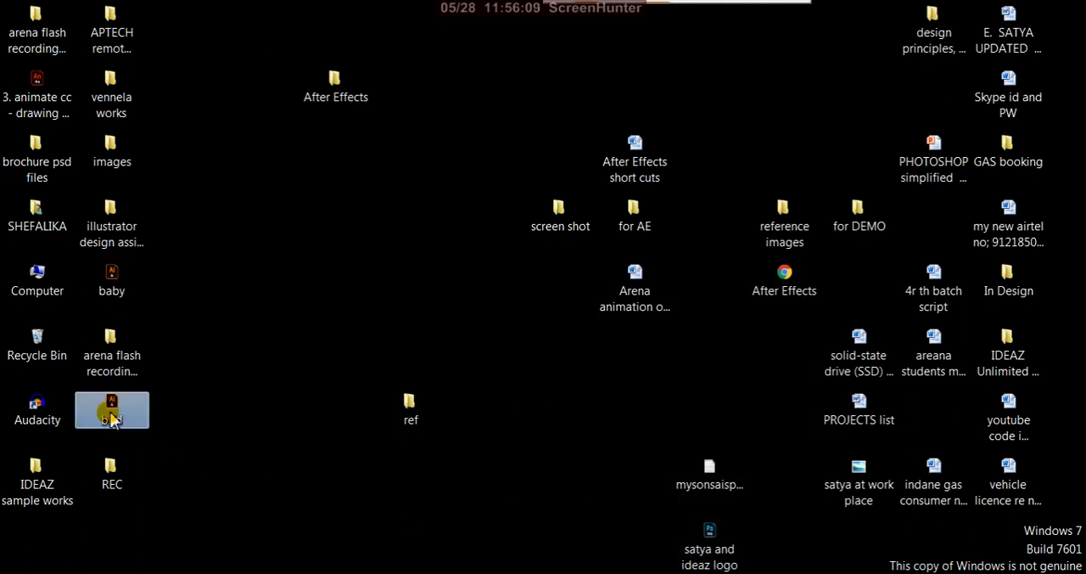
key(Delete)
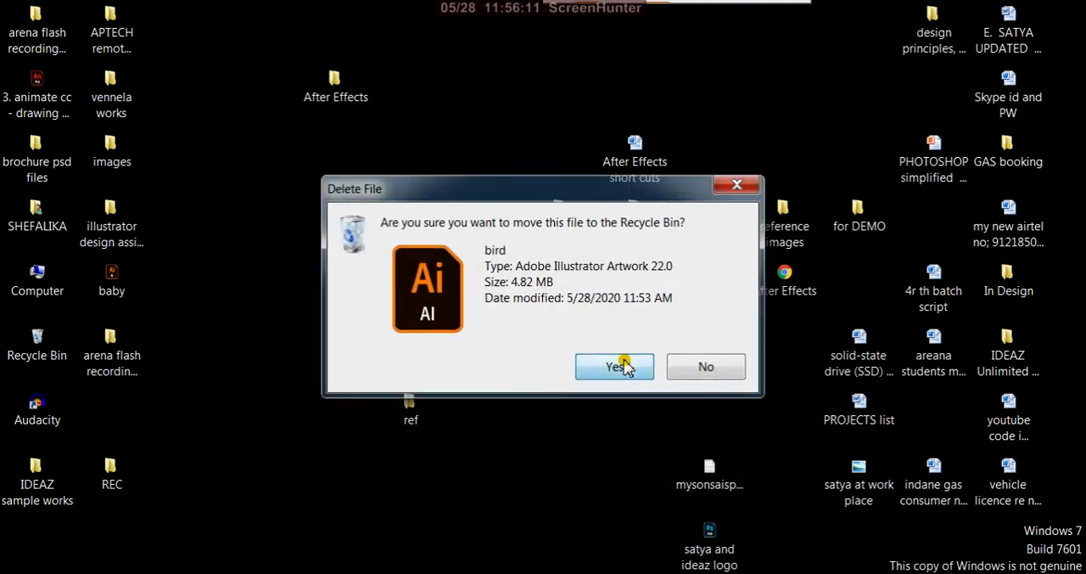
click(620, 365)
Switch to Illustrator and create a new A3 landscape CMYK document, 420 by 297 mm
key(alt+Tab)
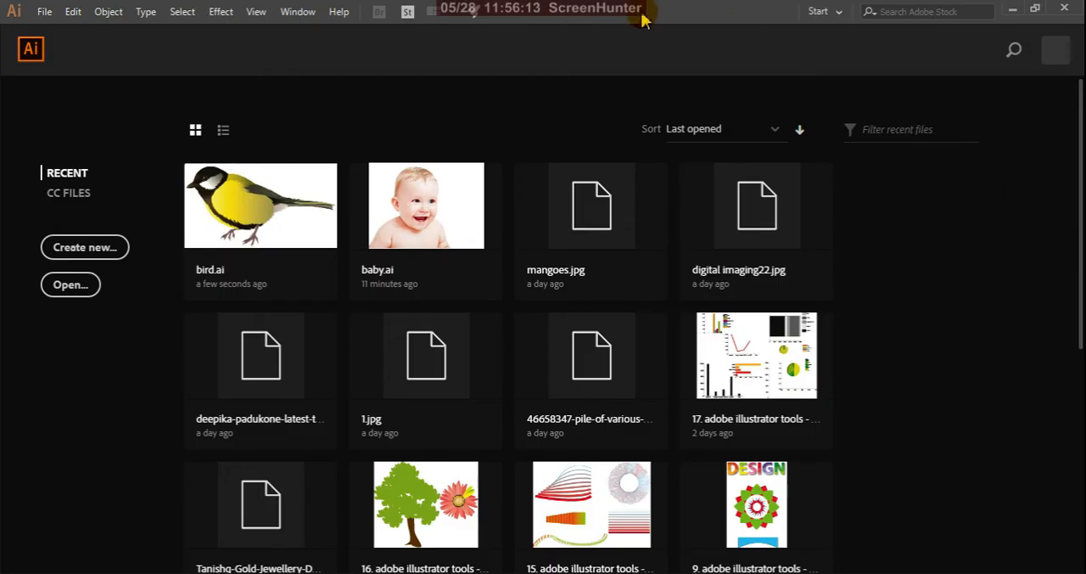
click(84, 247)
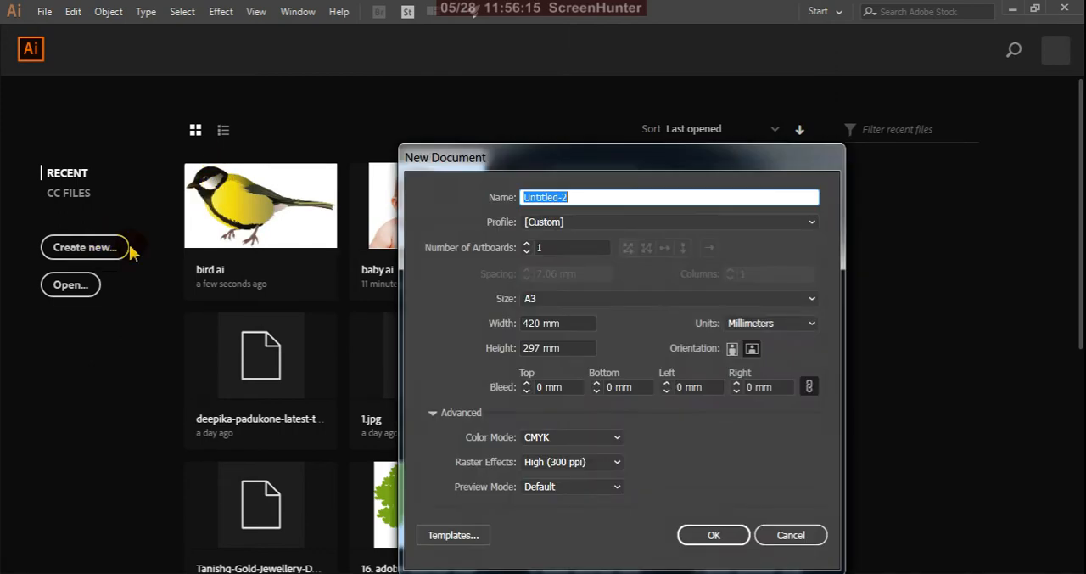
click(715, 533)
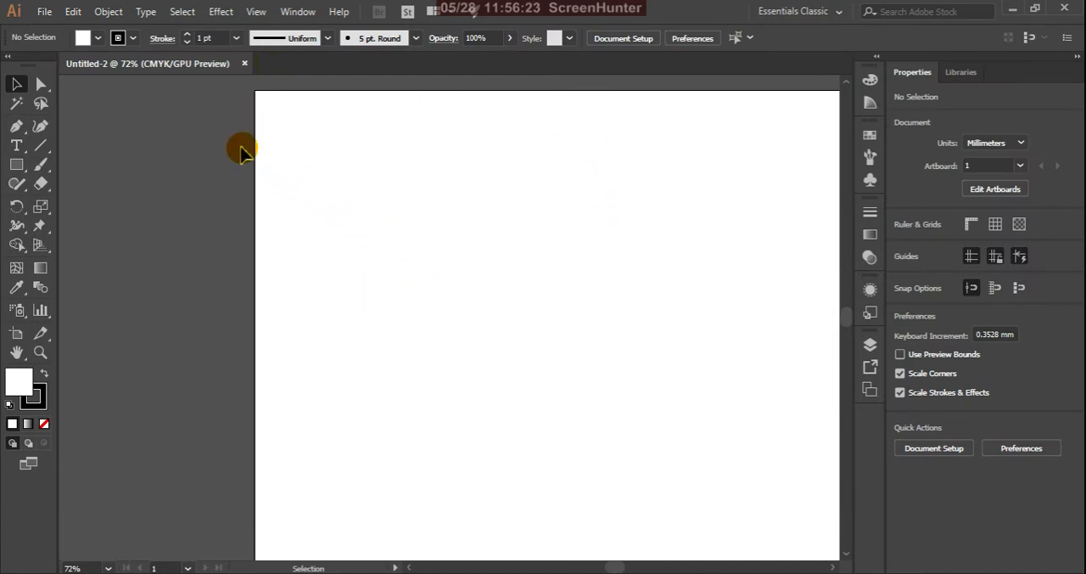
Place Birds-PNG-Image-16736 from the ref folder with the Link option turned off, embedding it in the document
click(44, 13)
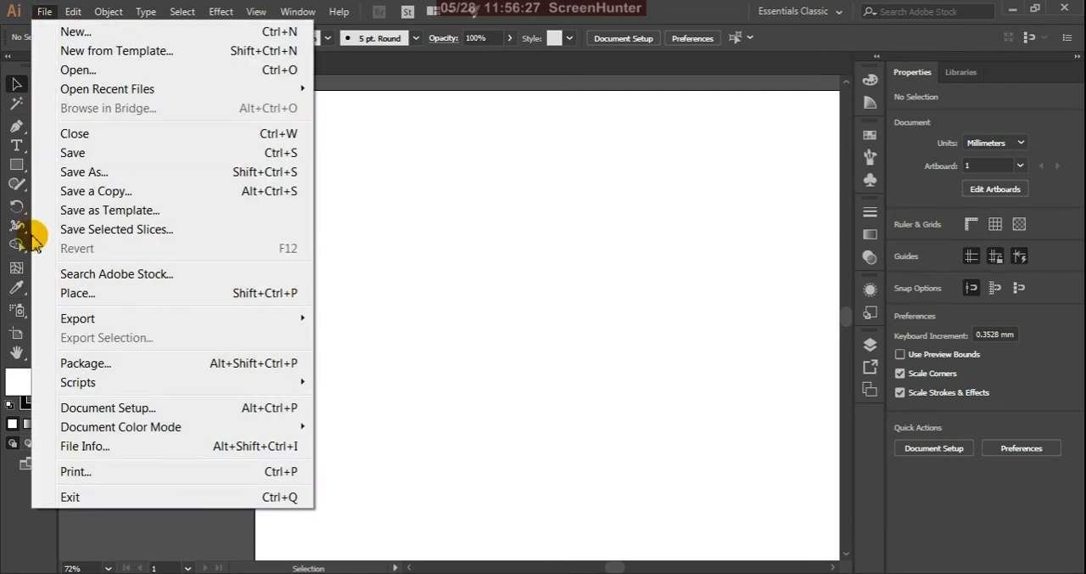
click(76, 295)
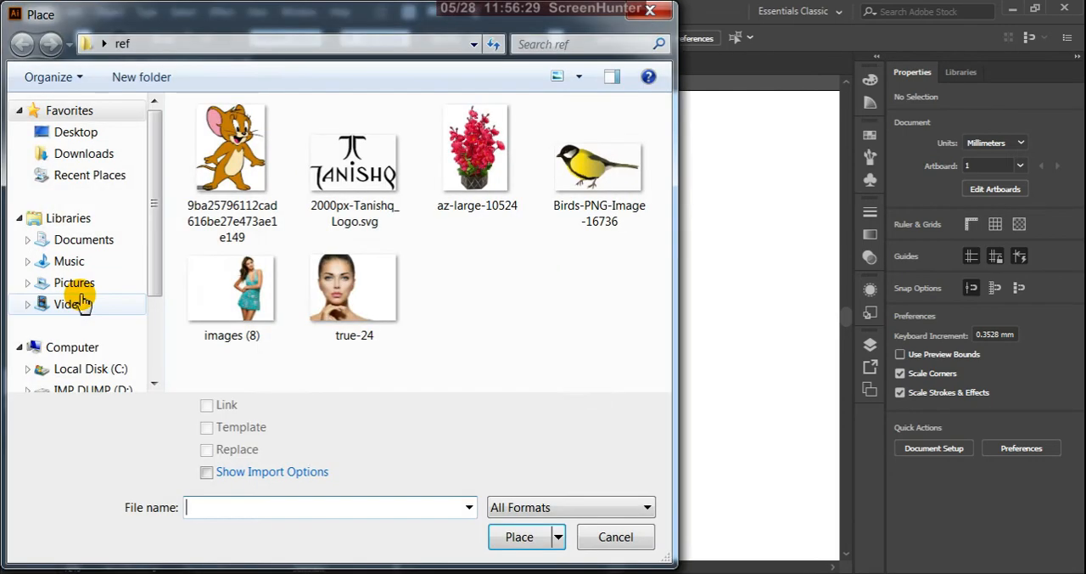
click(601, 167)
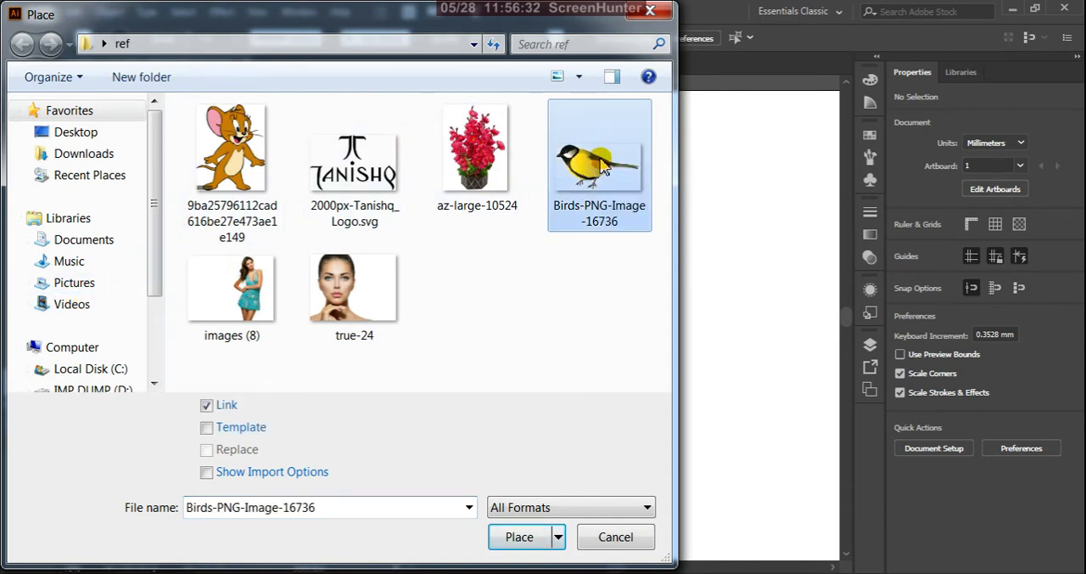
click(206, 406)
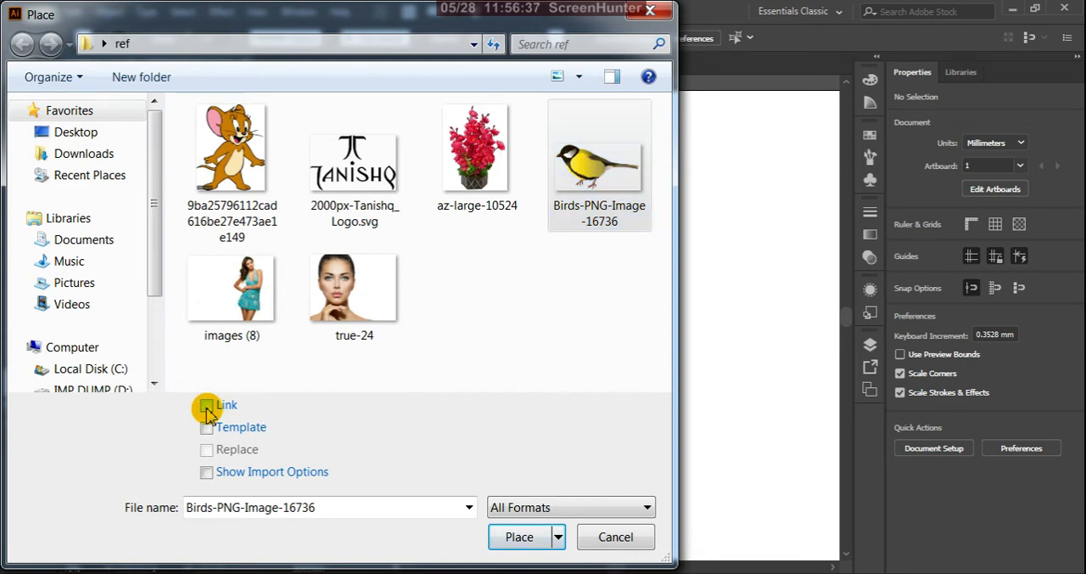
click(520, 536)
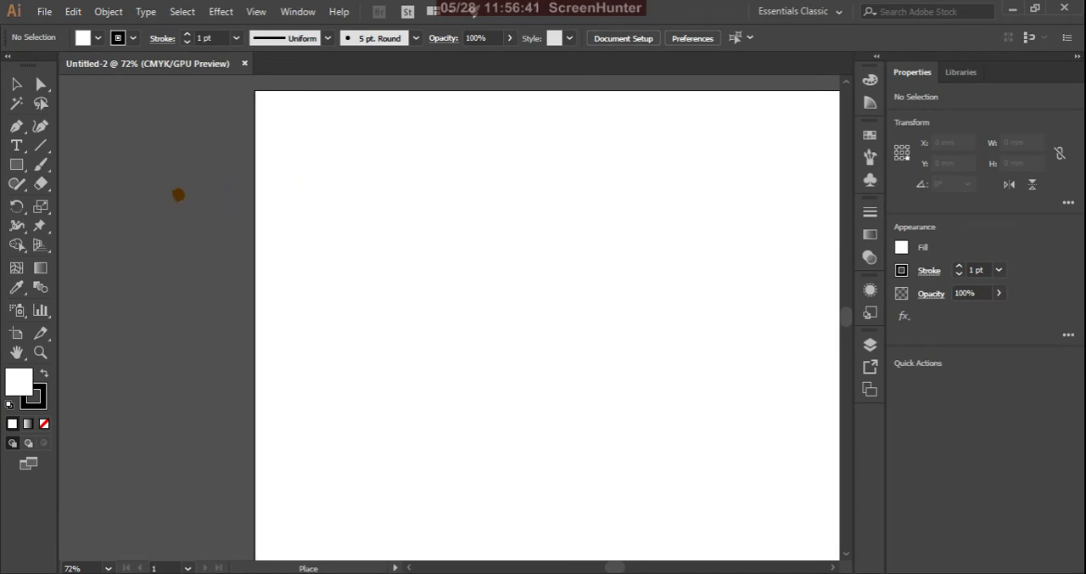
click(177, 194)
Scale the placed bird image down to about 308 by 169 mm and centre it roughly on the artboard
scroll(450, 242, down, 3)
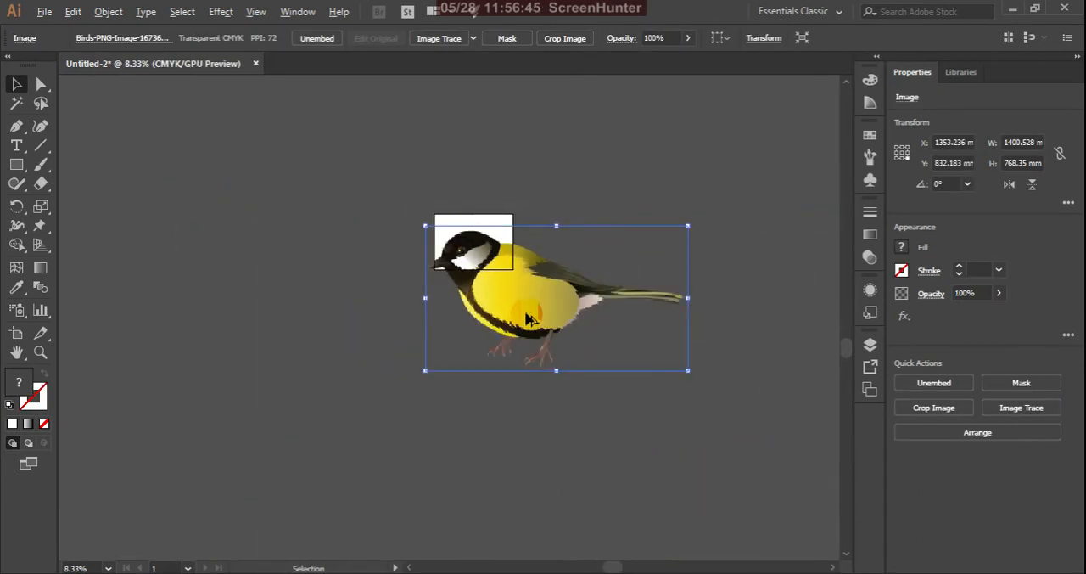
drag(689, 370, 484, 248)
scroll(510, 146, up, 2)
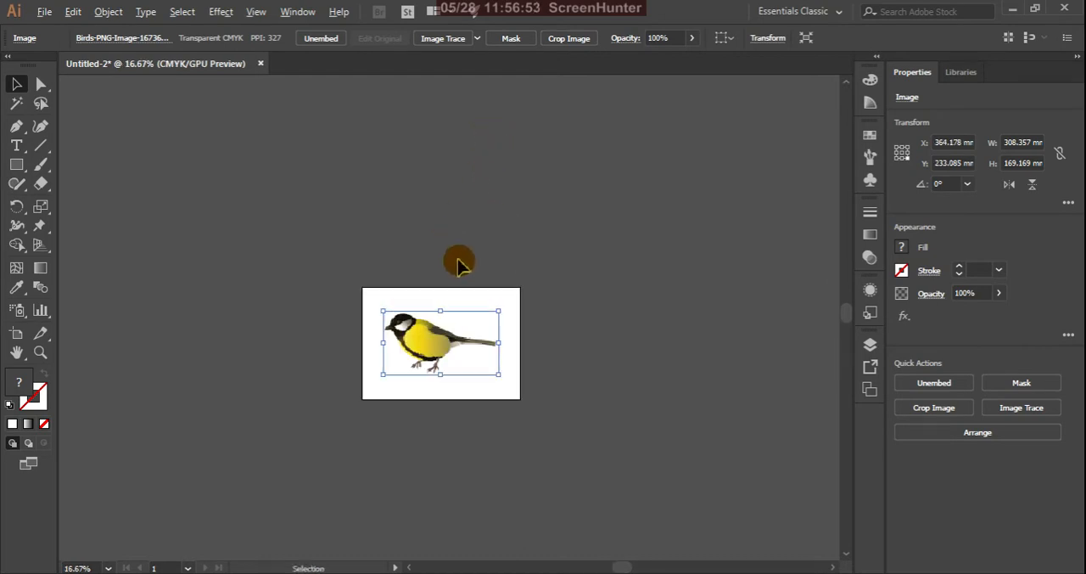
scroll(371, 381, up, 2)
click(787, 250)
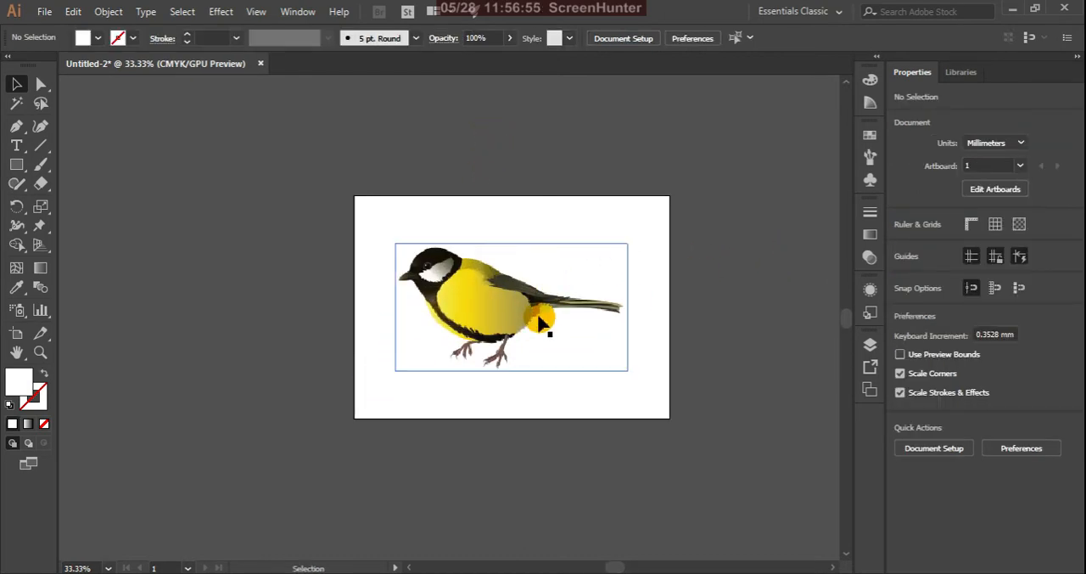
click(502, 303)
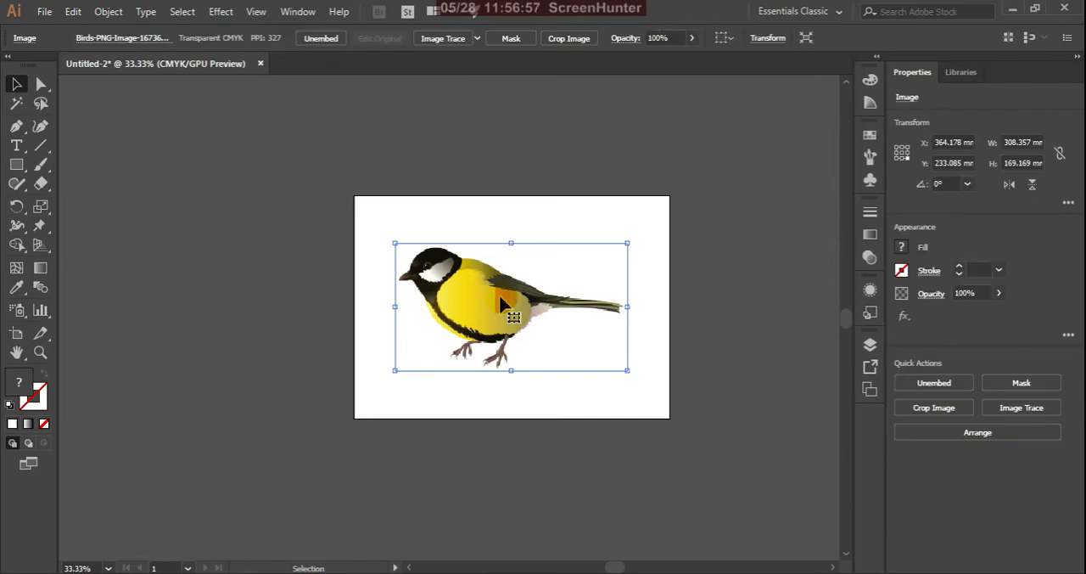
mouse_move(501, 303)
mouse_down()
mouse_move(357, 271)
mouse_move(266, 334)
mouse_move(274, 291)
mouse_move(277, 305)
mouse_move(359, 308)
mouse_move(351, 320)
mouse_move(499, 298)
mouse_up()
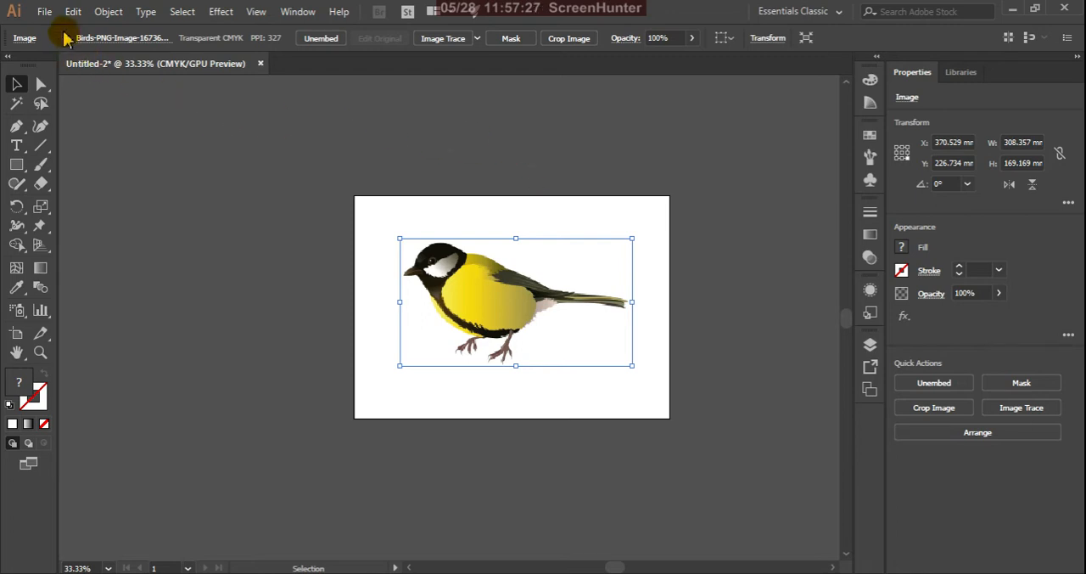
Save the document to the Desktop as Untitled-2 in Adobe Illustrator format, accepting the save options
click(46, 13)
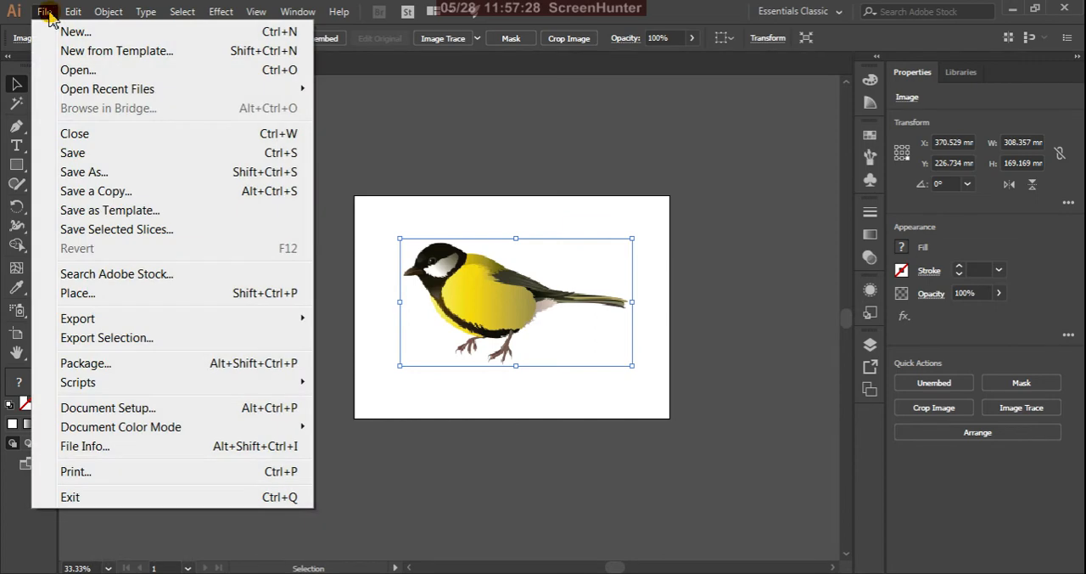
click(97, 155)
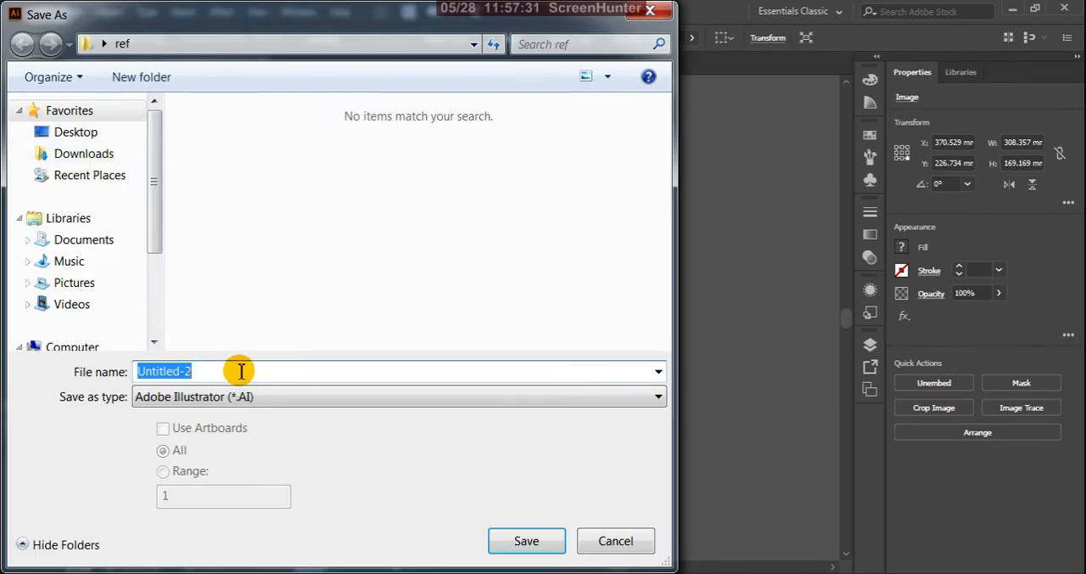
click(97, 140)
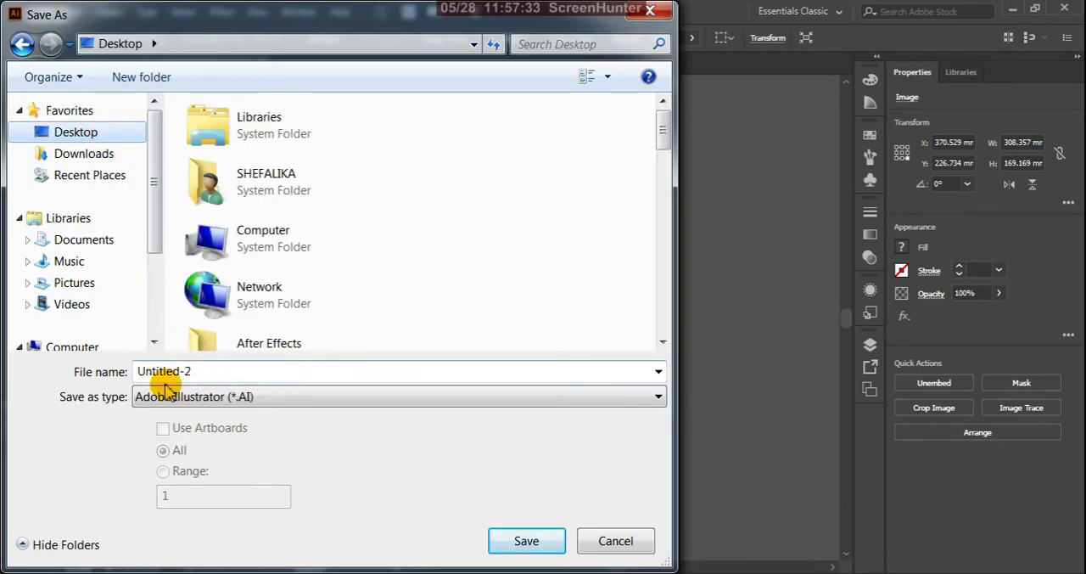
click(523, 543)
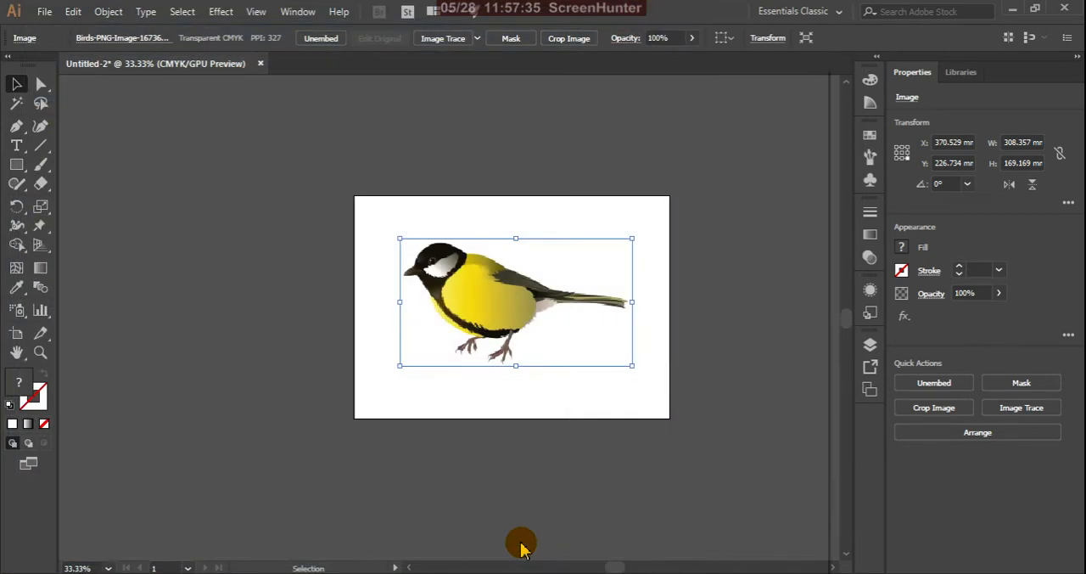
click(700, 557)
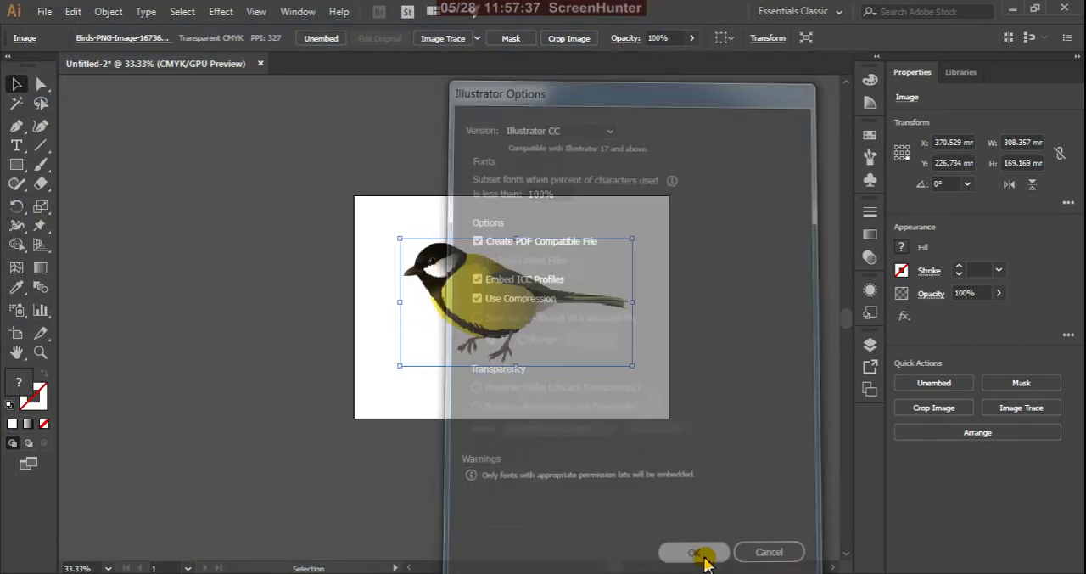
Check the Desktop for the saved Untitled-2 file and close the document in Illustrator
click(1009, 13)
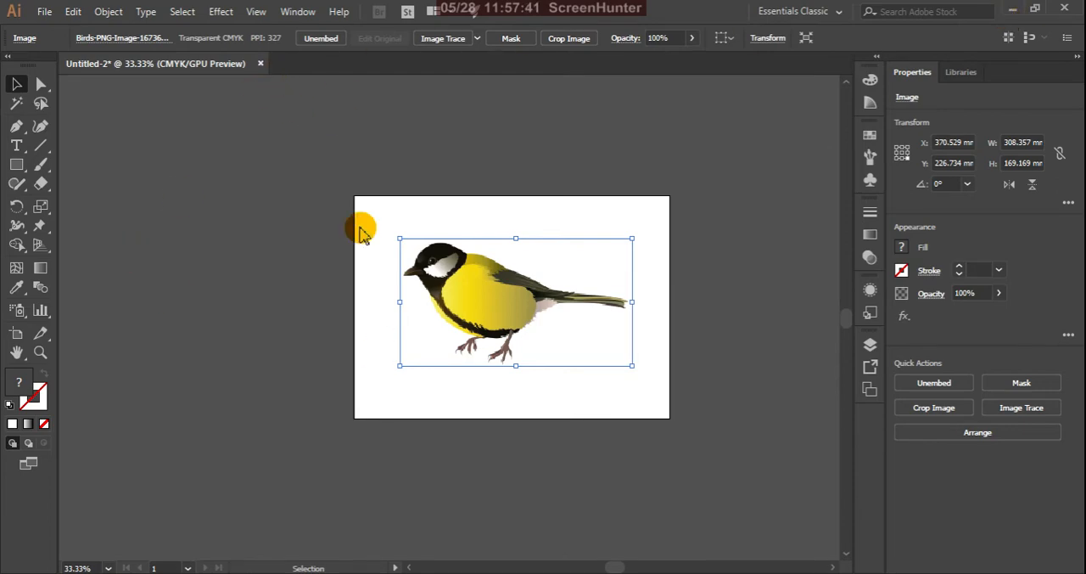
key(alt+Tab)
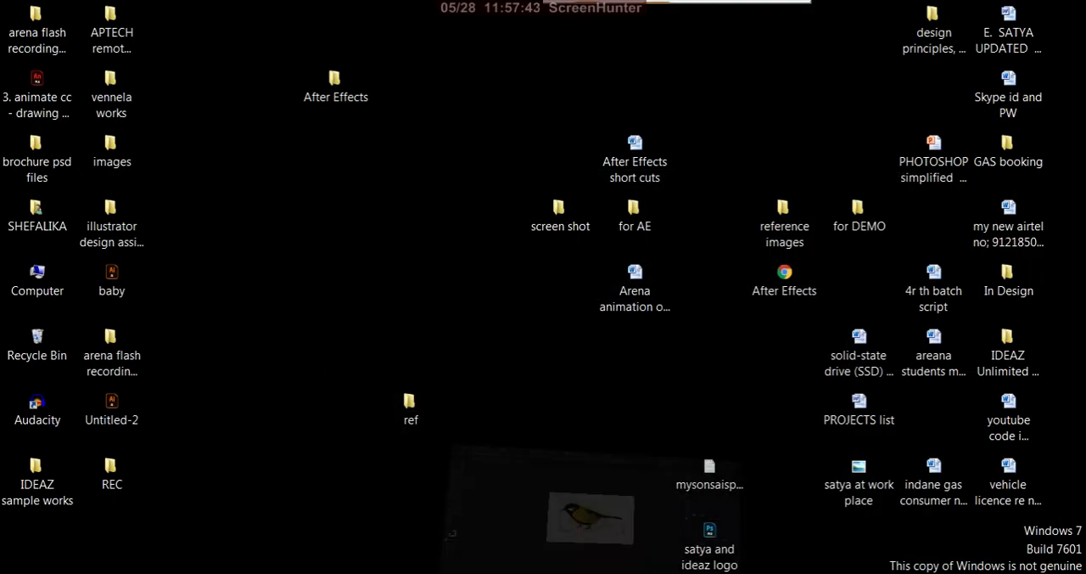
click(247, 229)
click(265, 64)
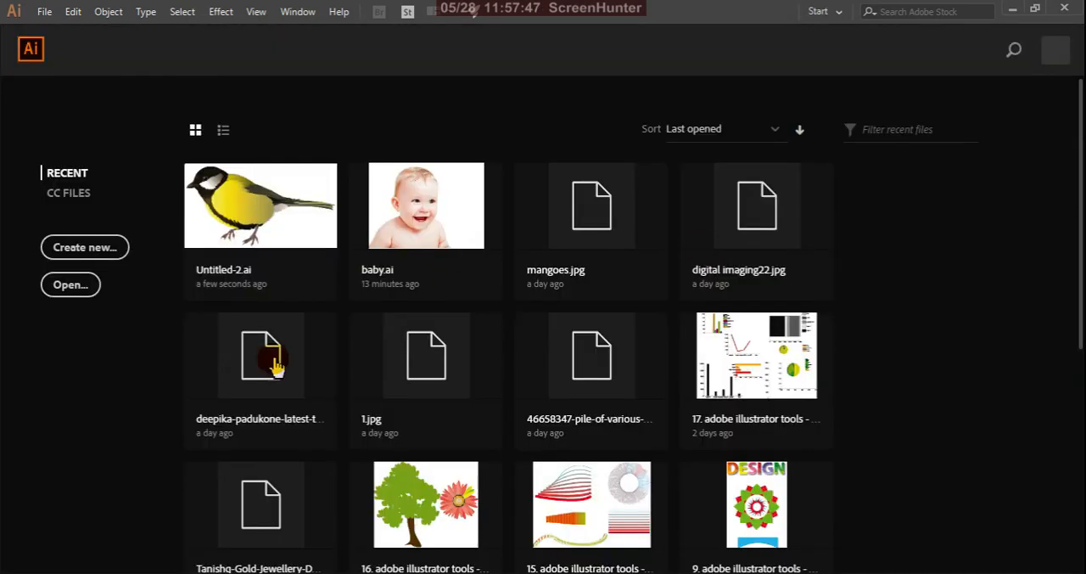
Cut Birds-PNG-Image-16736 in the ref folder and minimize the folder window
click(142, 573)
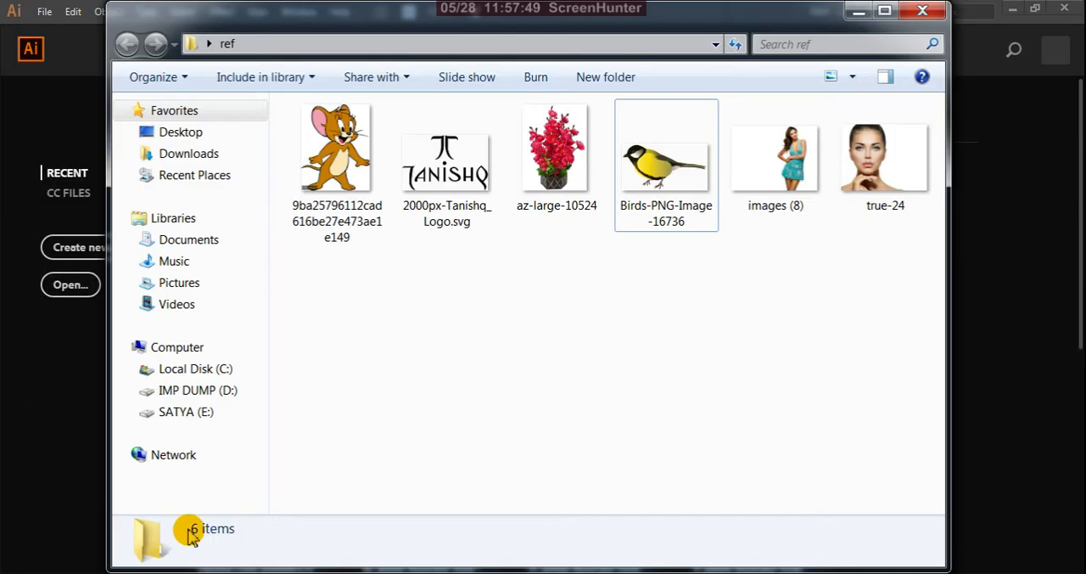
click(645, 191)
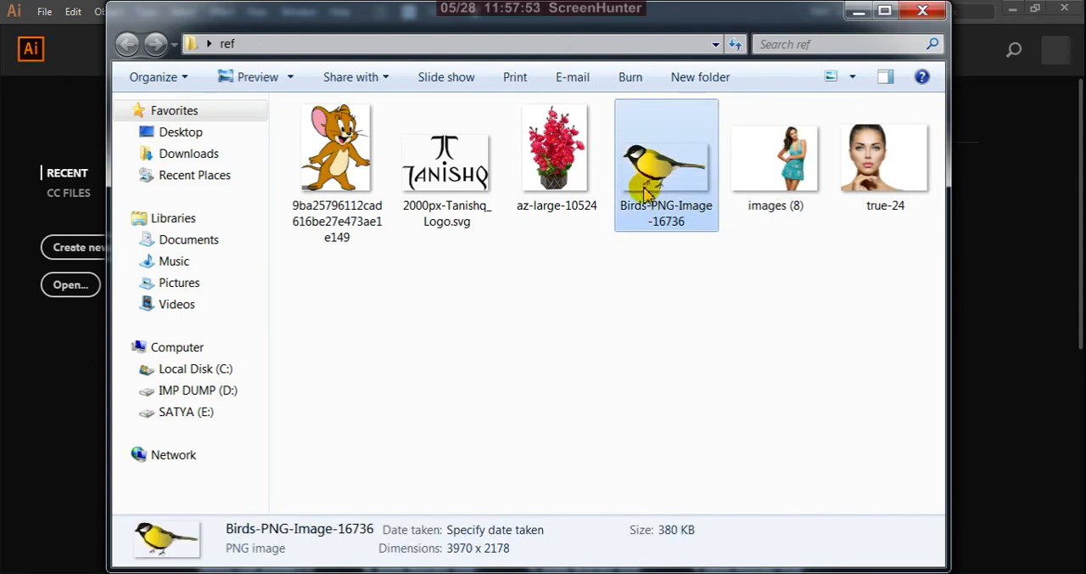
key(ctrl+x)
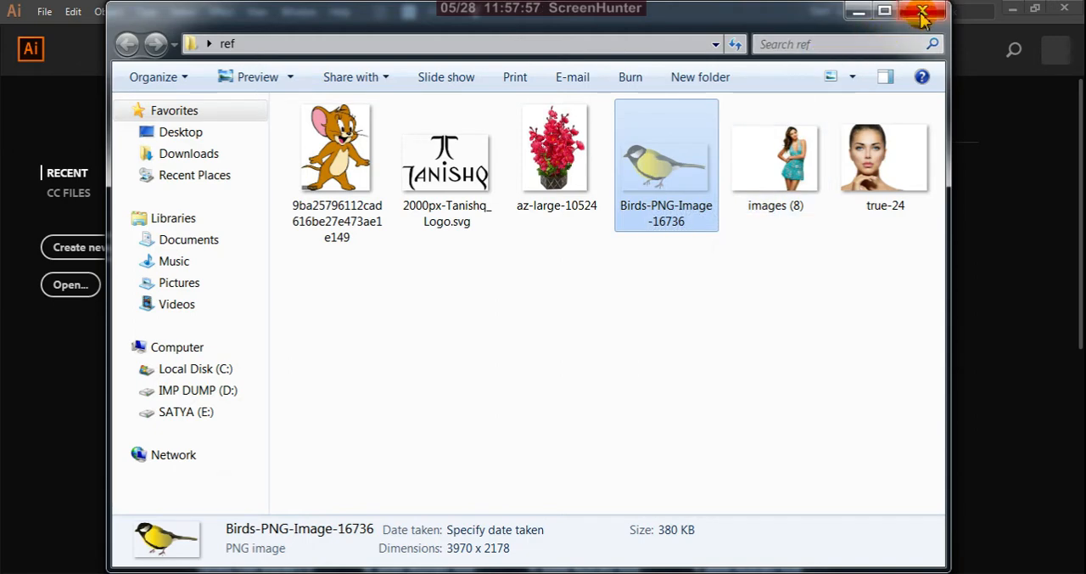
click(856, 12)
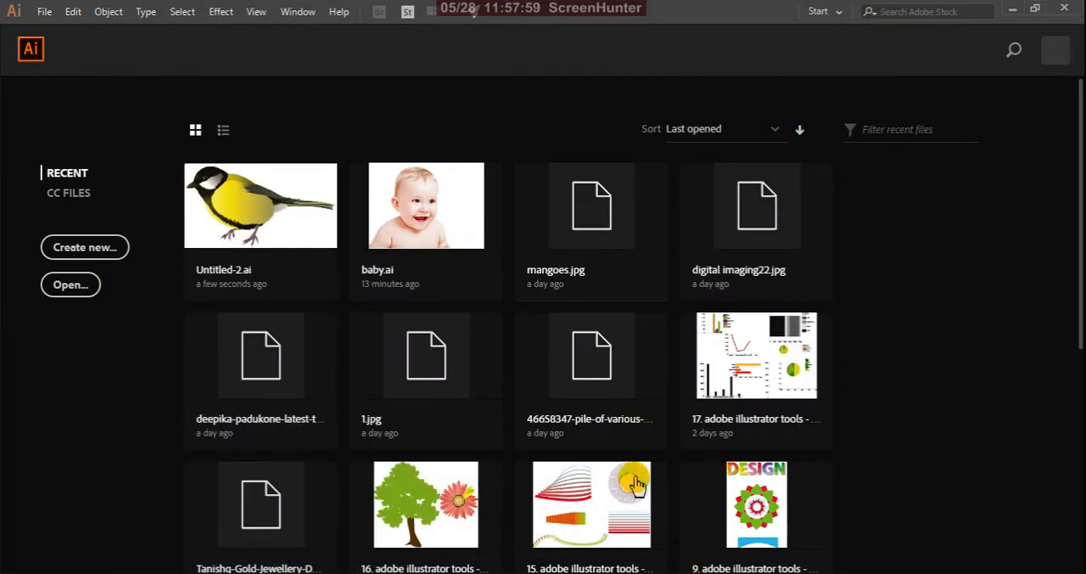
Minimize Illustrator, reopen Untitled-2 from the Desktop and select the embedded bird image on the artboard
click(1012, 10)
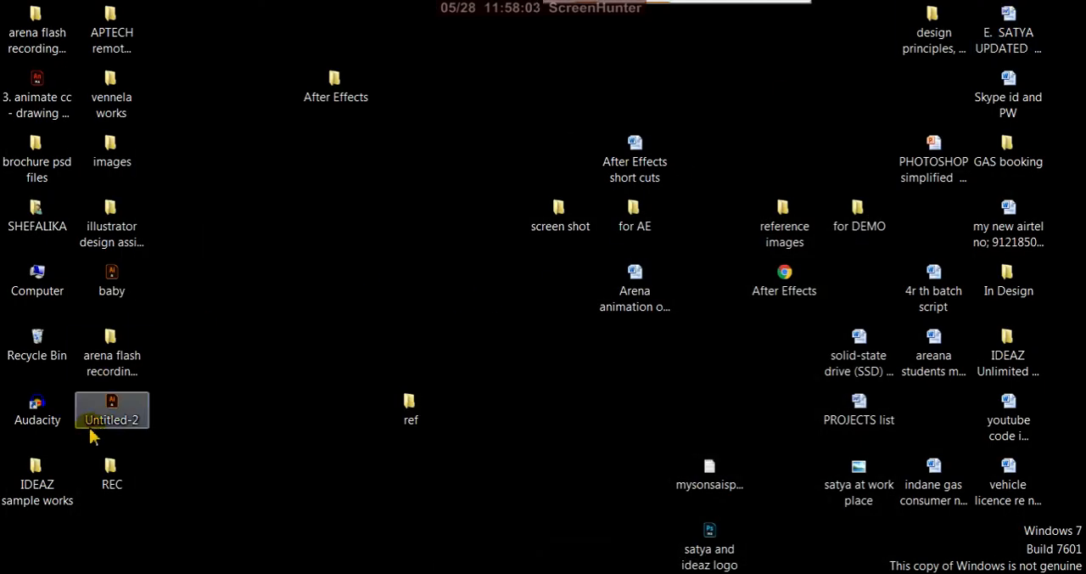
double_click(123, 416)
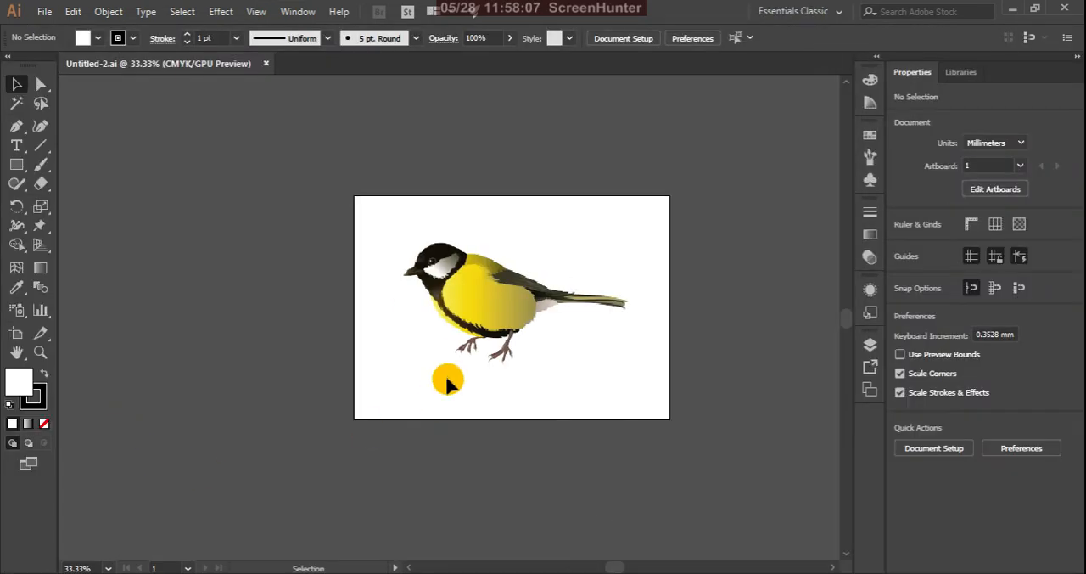
click(487, 294)
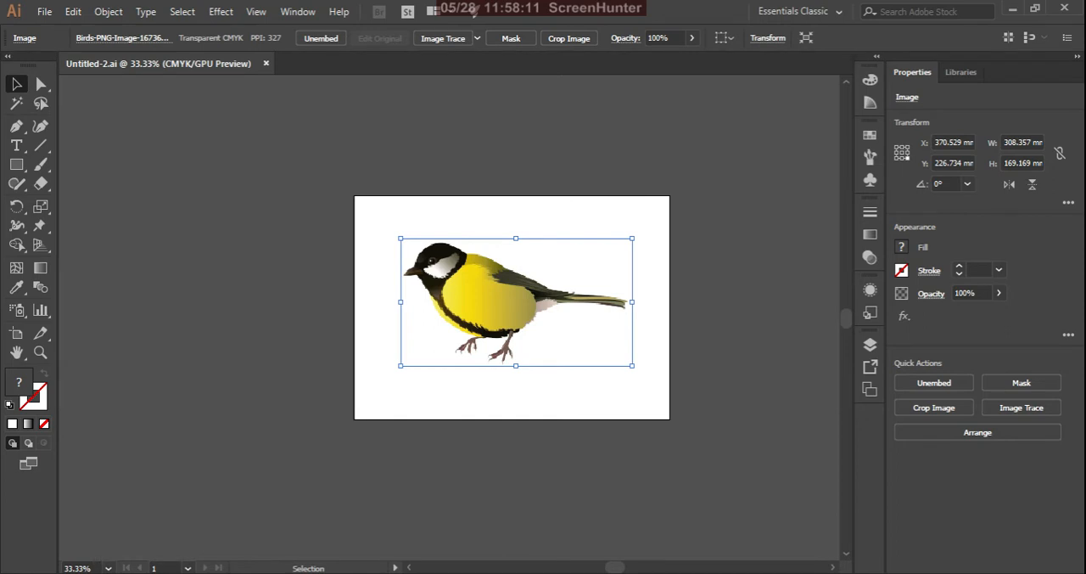
Try to paste the cut bird image back into the ref folder, cancel the move and minimize the folder window
mouse_move(138, 573)
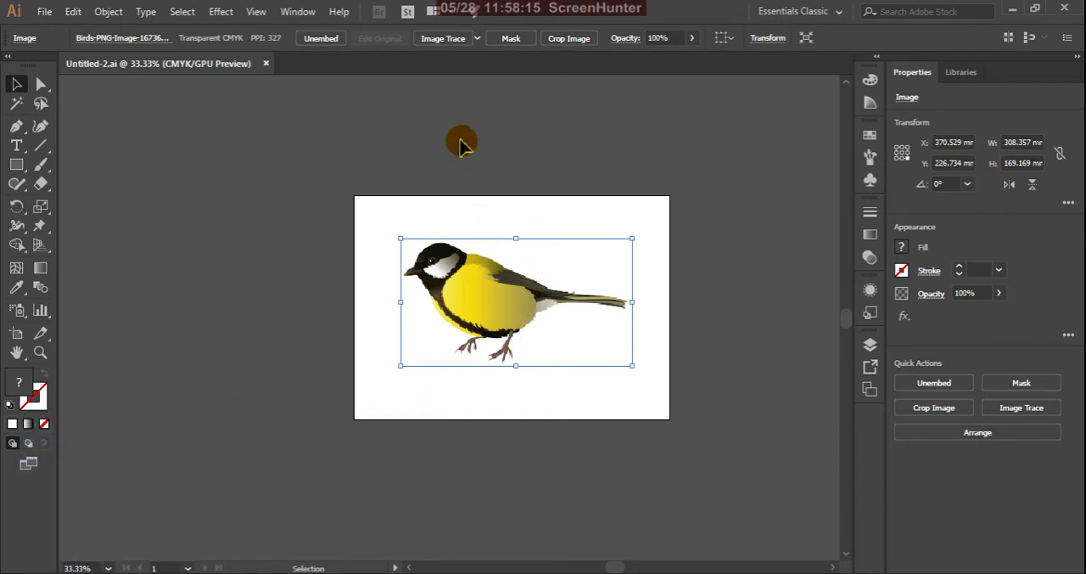
click(141, 573)
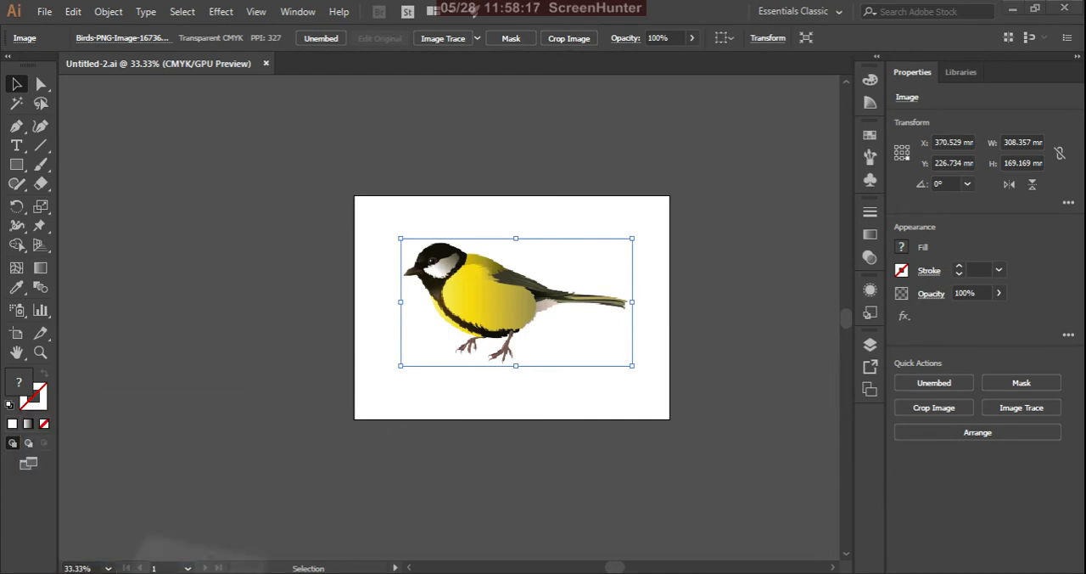
click(430, 351)
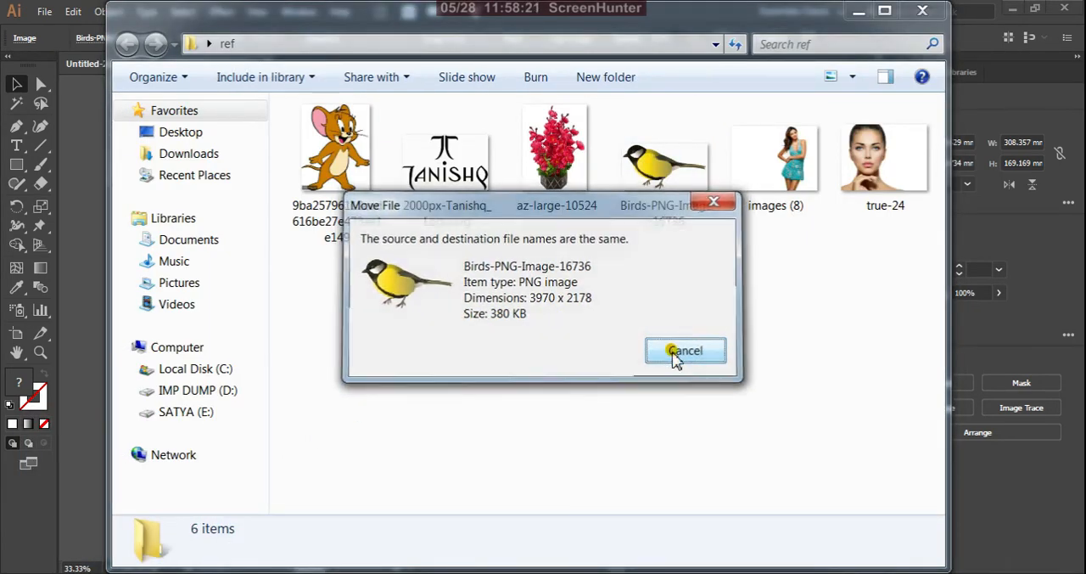
click(684, 350)
click(859, 12)
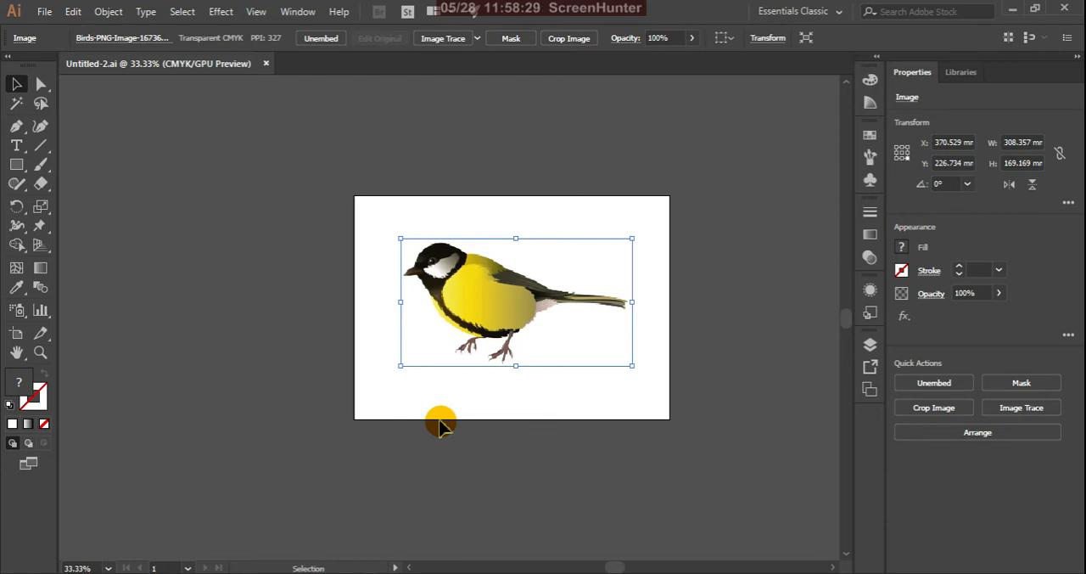
Reselect the bird image on the artboard, start unembedding it as a Photoshop file and cancel without saving
click(1014, 9)
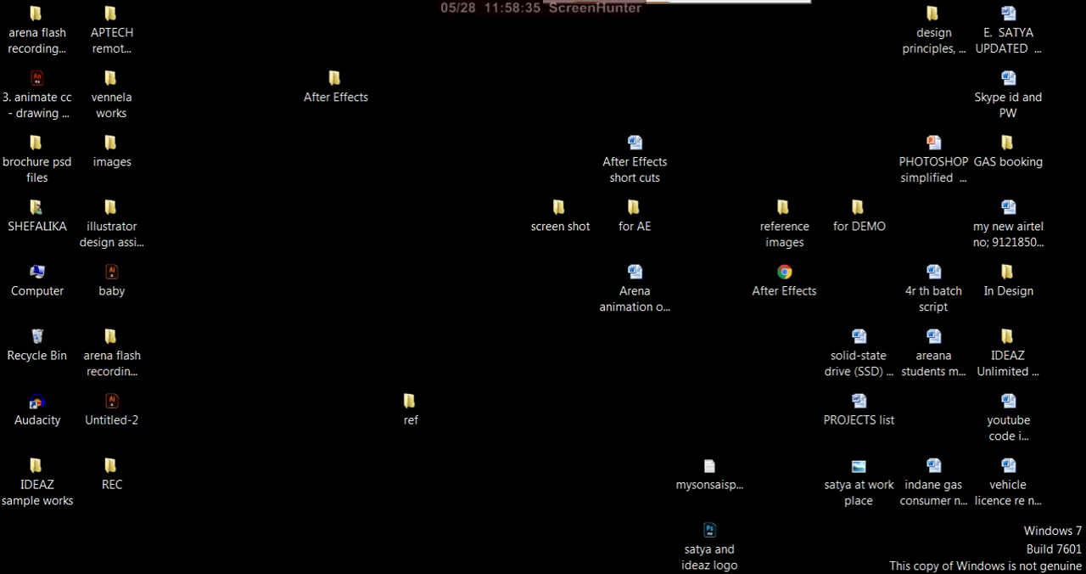
key(alt+Tab)
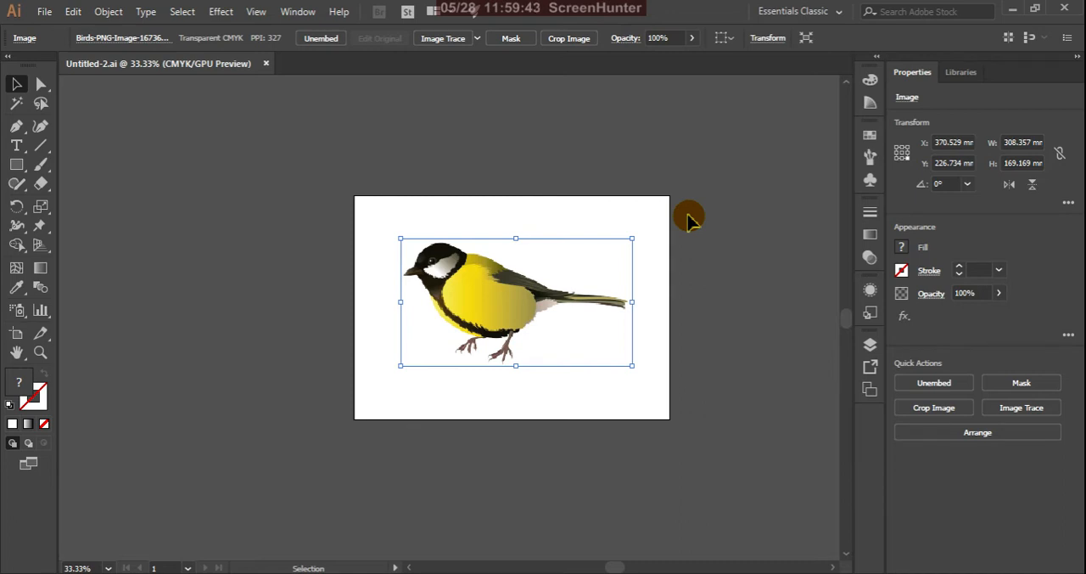
click(262, 128)
click(464, 295)
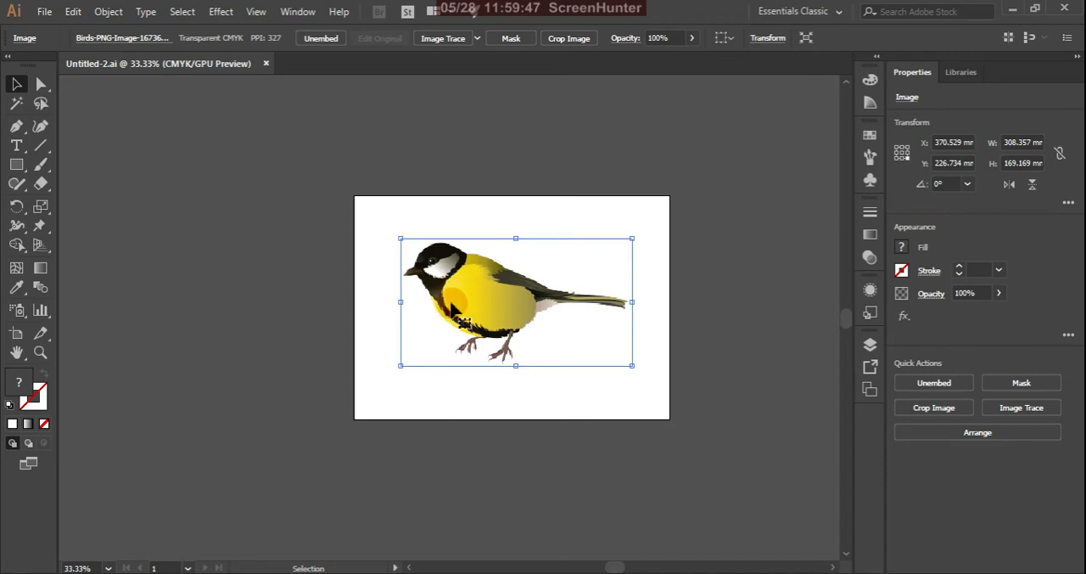
click(316, 44)
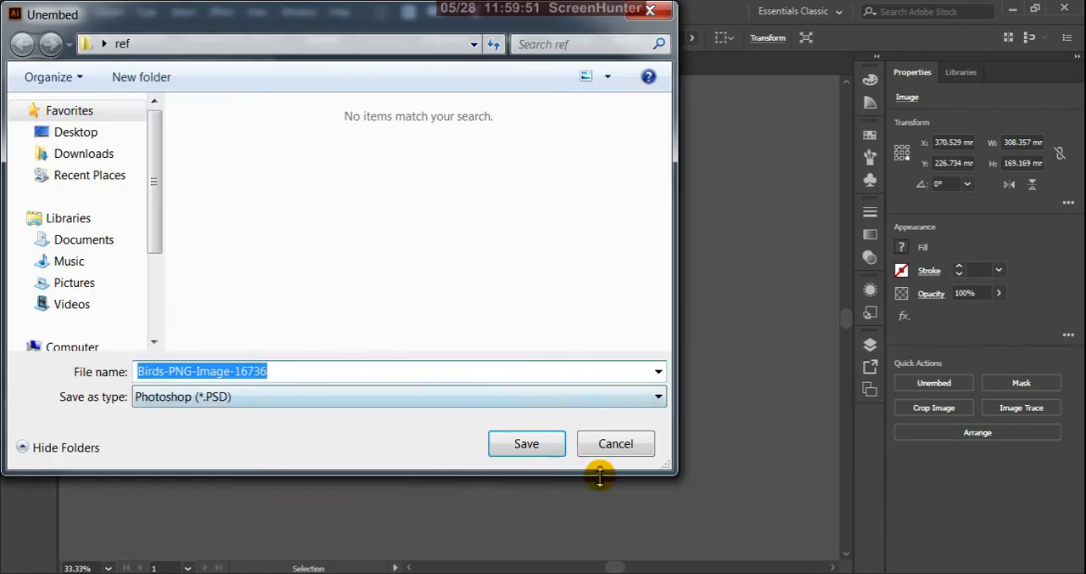
click(634, 448)
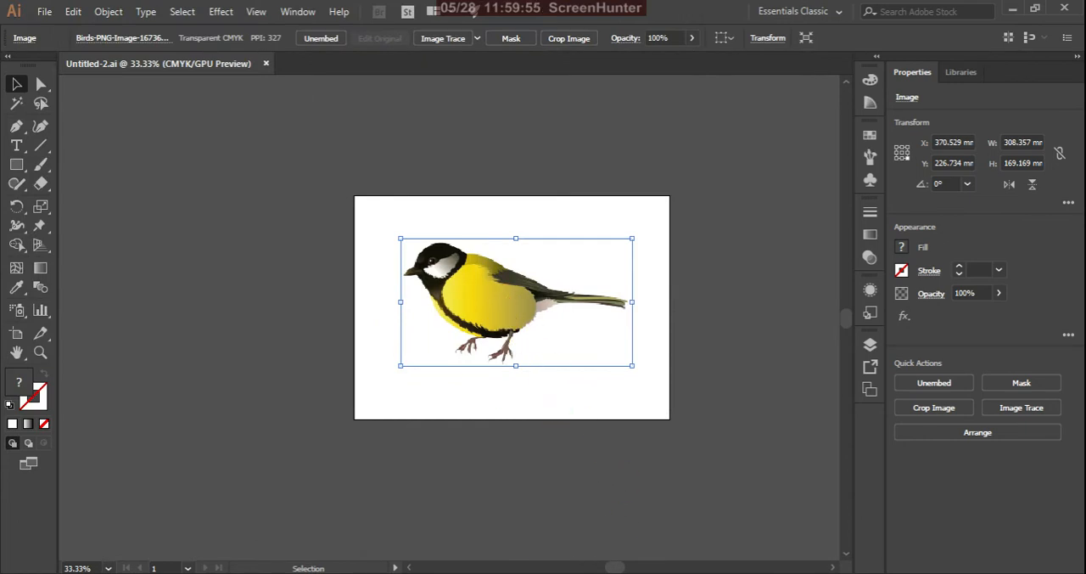
Create a new single-artboard A3 landscape document, 420 × 297 mm, in CMYK mode at 300 ppi
mouse_move(584, 573)
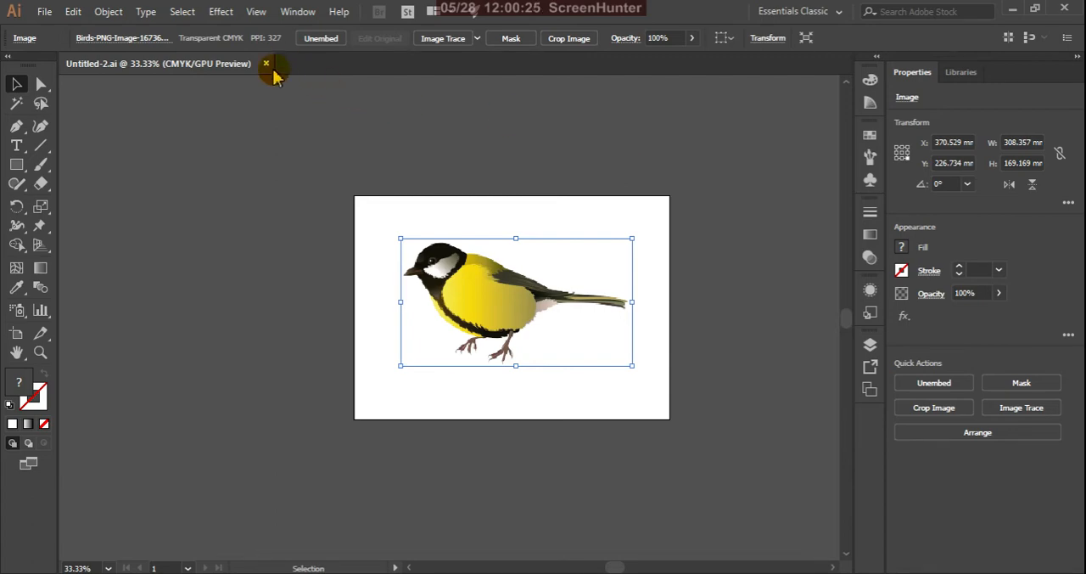
click(45, 12)
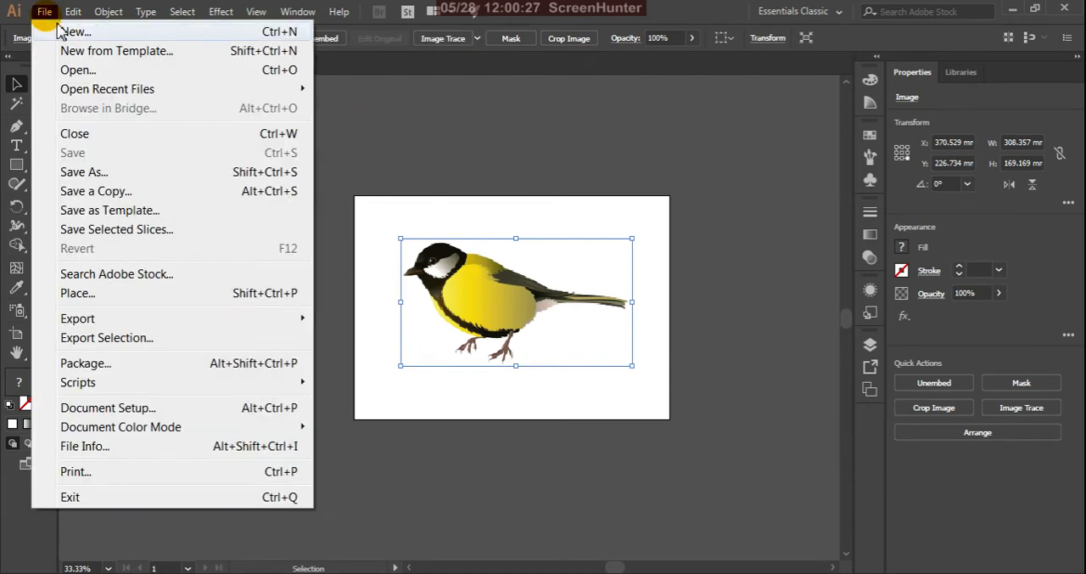
click(64, 32)
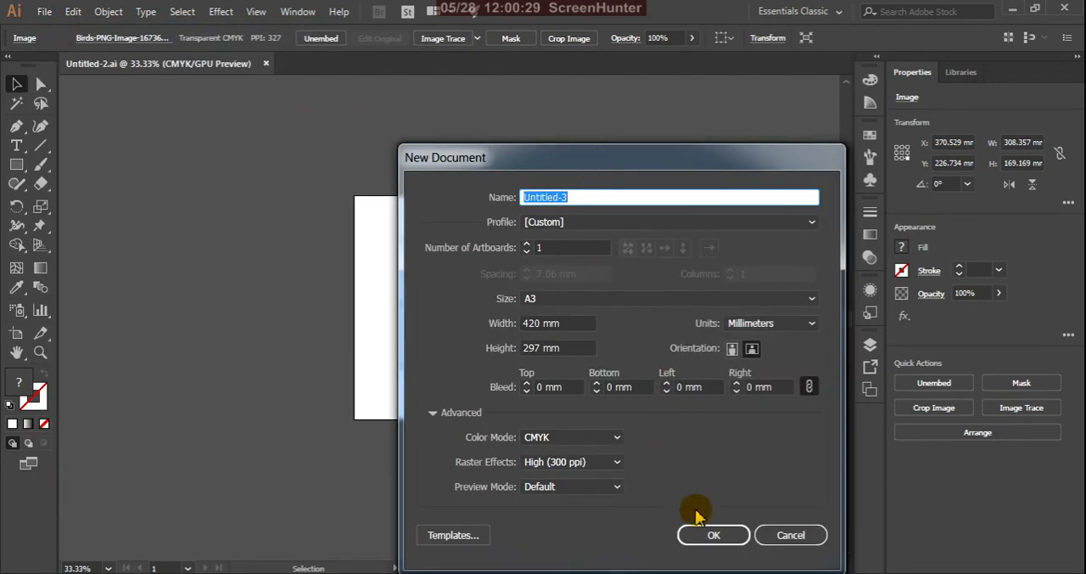
click(707, 533)
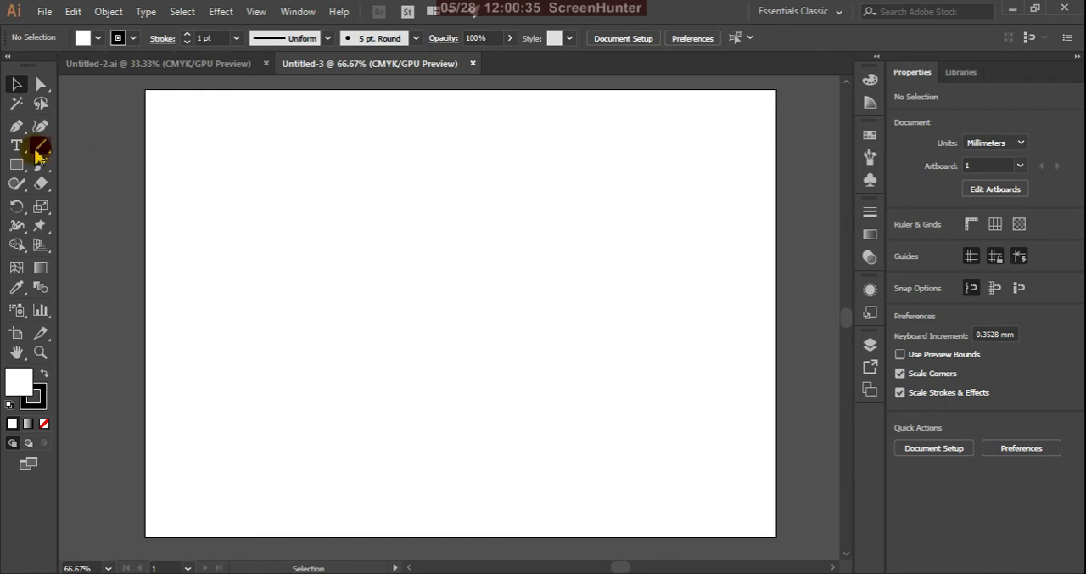
Draw a rectangle about 51 × 57 mm near the artboard's upper-left corner, filled with red #F40606, and select it
click(16, 164)
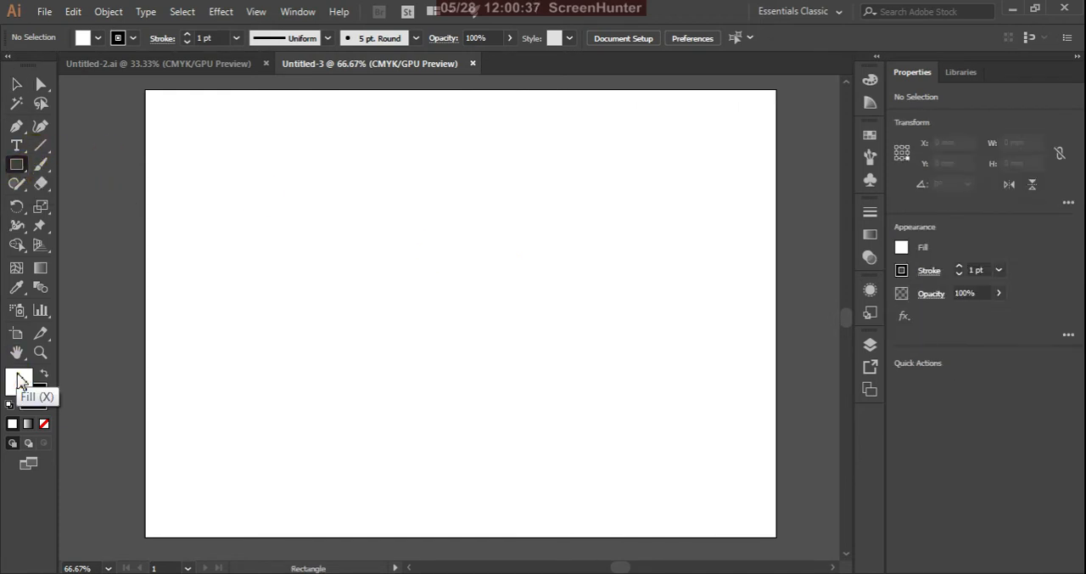
double_click(19, 378)
click(806, 316)
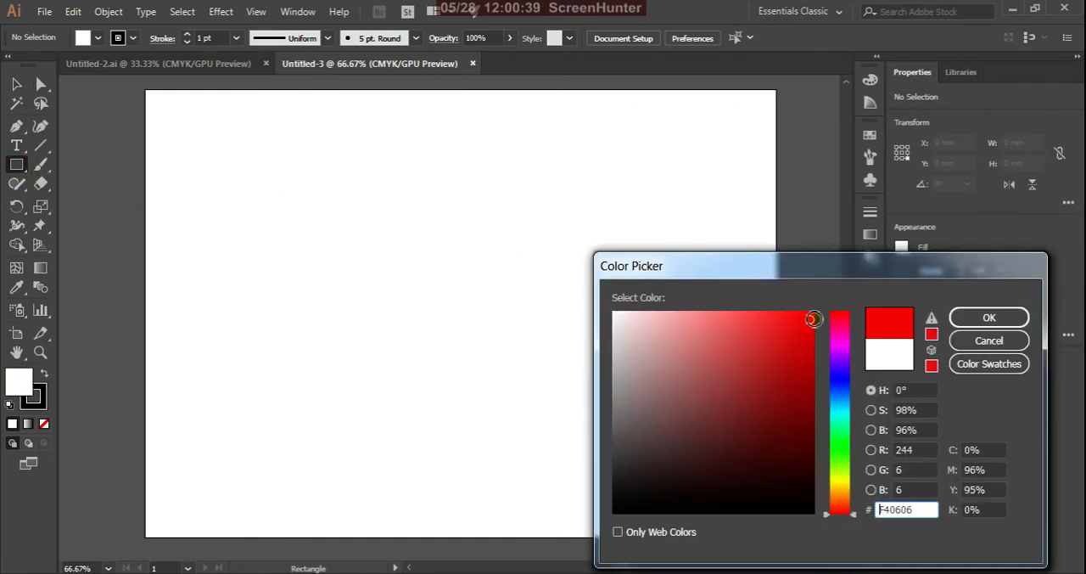
click(987, 316)
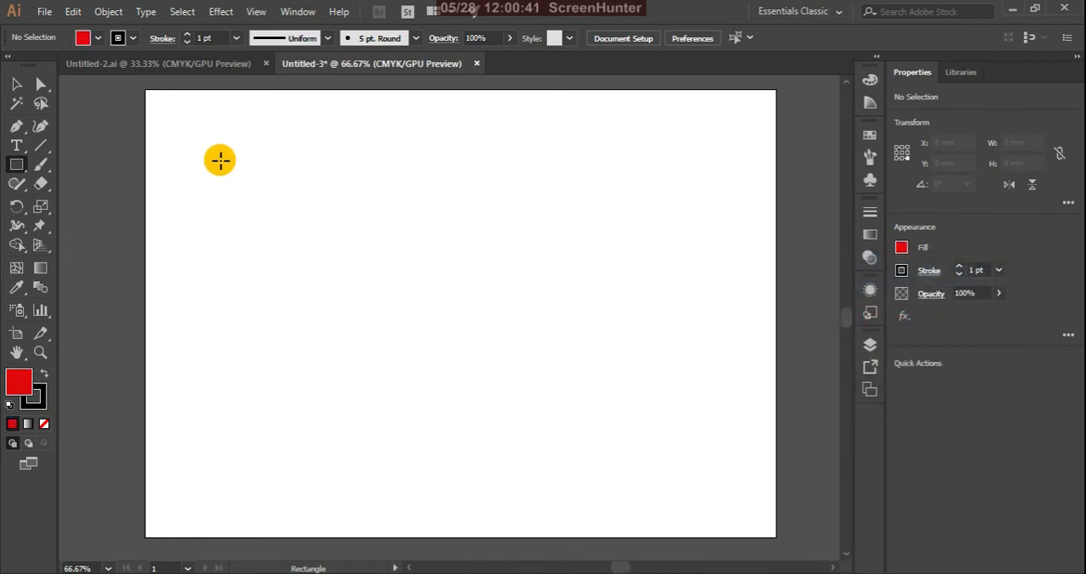
drag(219, 159, 297, 246)
click(17, 85)
click(236, 200)
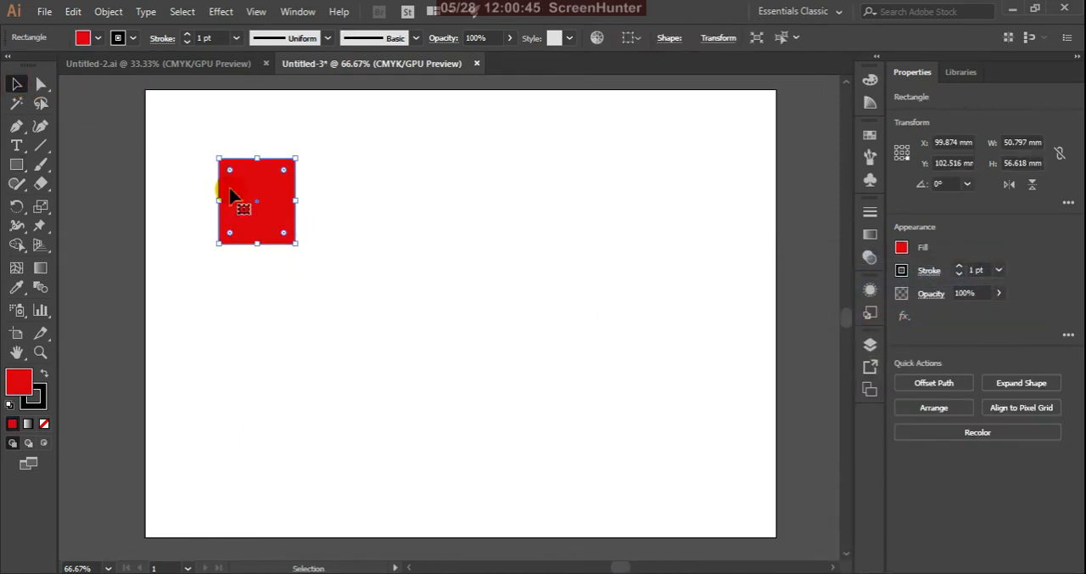
Duplicate the red rectangle into four unevenly scattered copies on the artboard and select all five rectangles
drag(268, 194, 560, 307)
drag(277, 212, 260, 342)
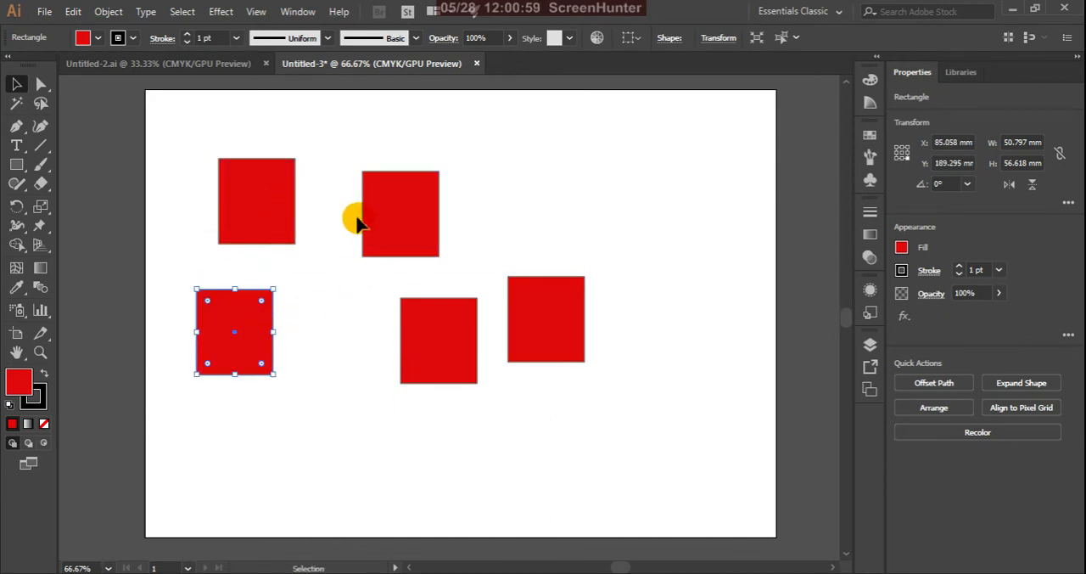
click(337, 136)
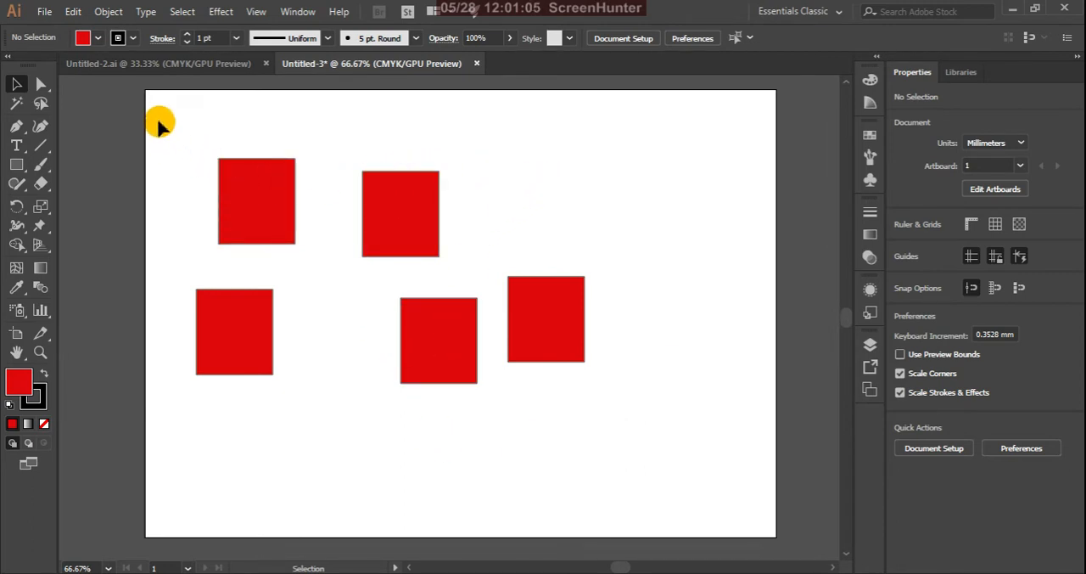
drag(159, 124, 630, 466)
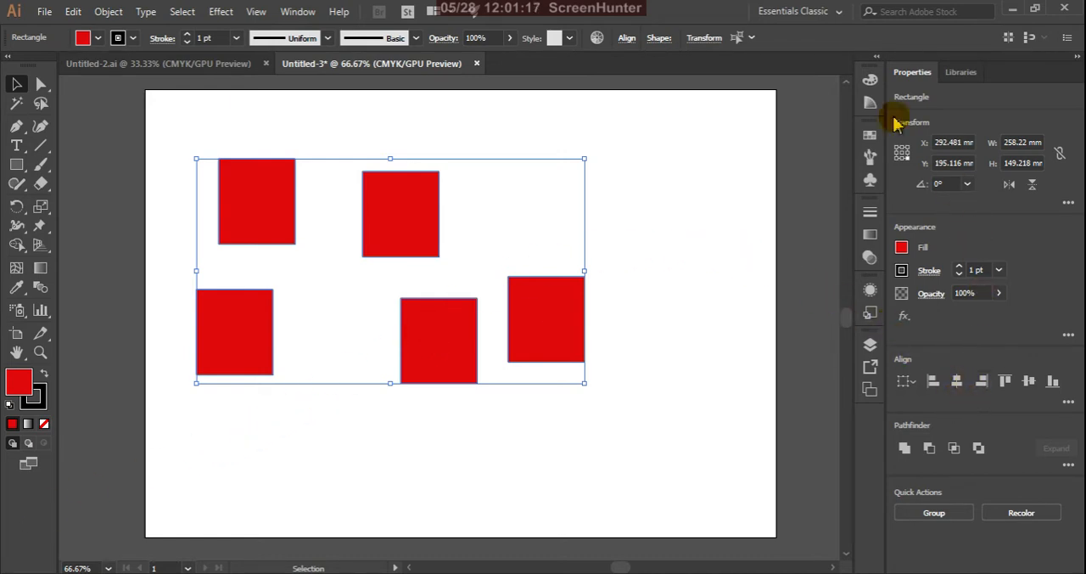
Examine the align, distribute and spacing options for the selected rectangles, including the Align To choices for selection, key object and artboard
click(628, 39)
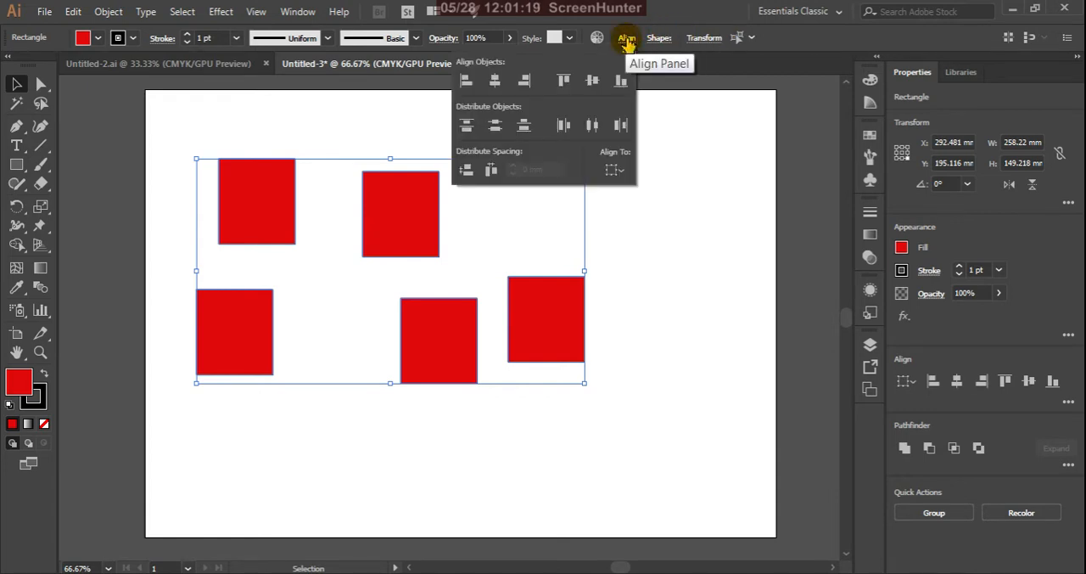
click(627, 39)
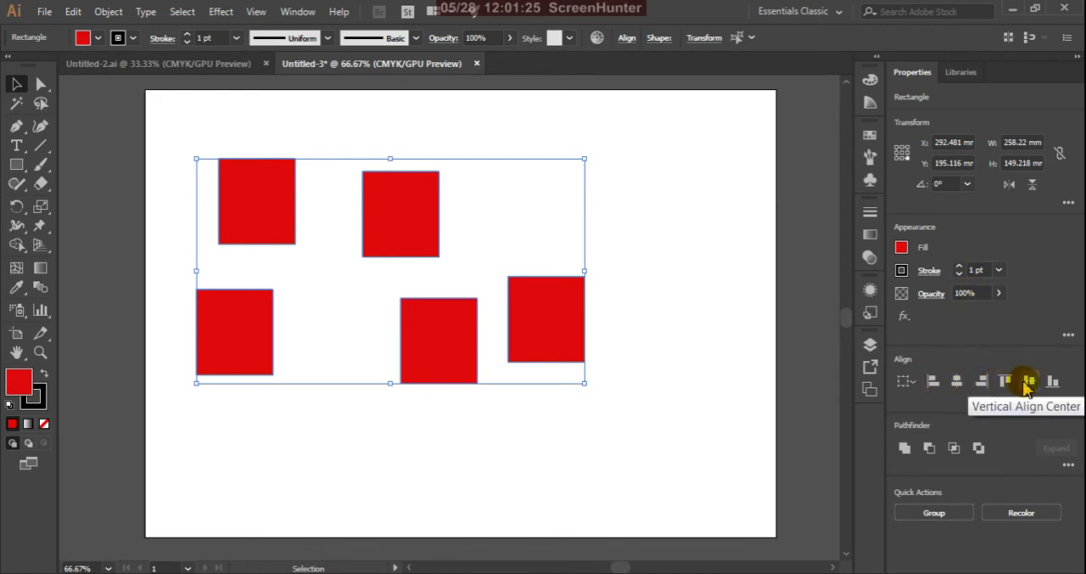
click(907, 382)
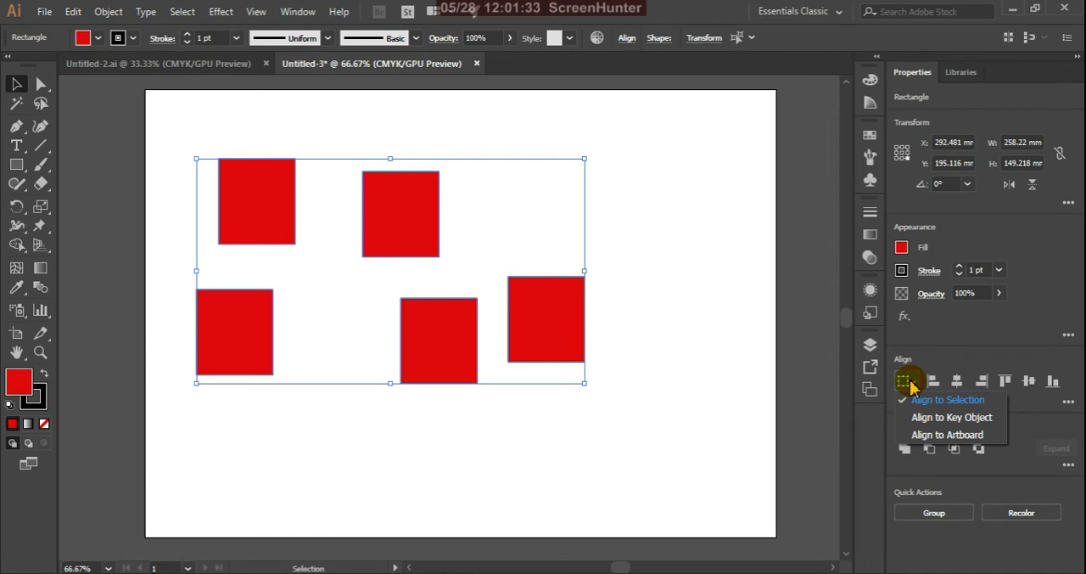
click(910, 384)
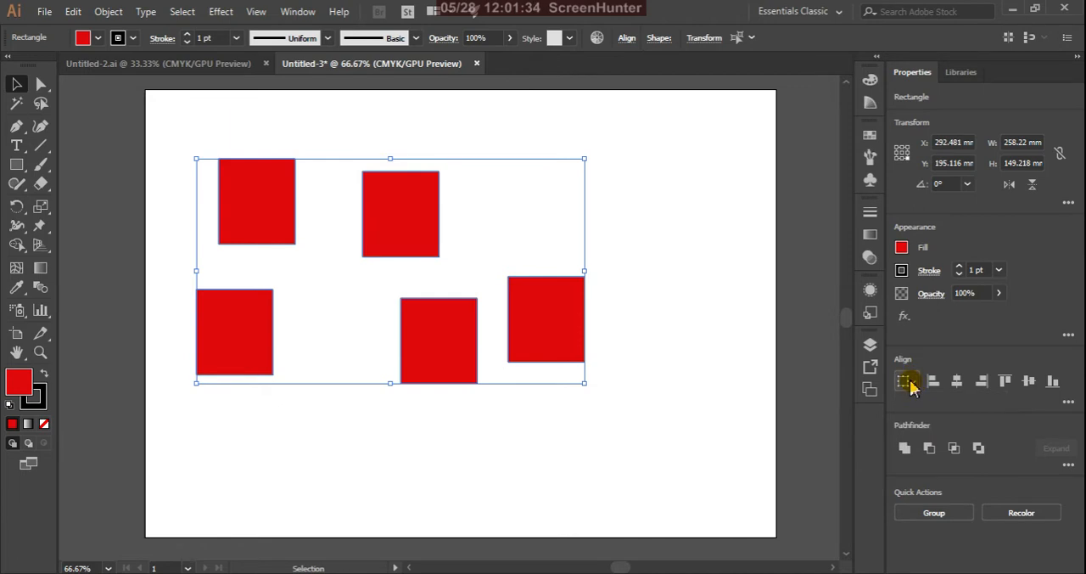
click(632, 41)
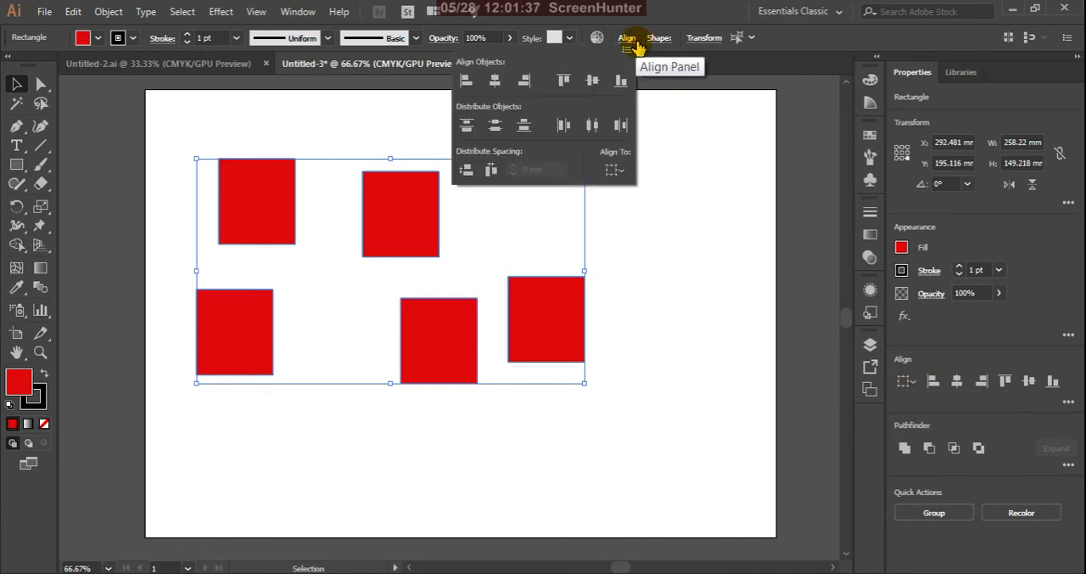
click(622, 173)
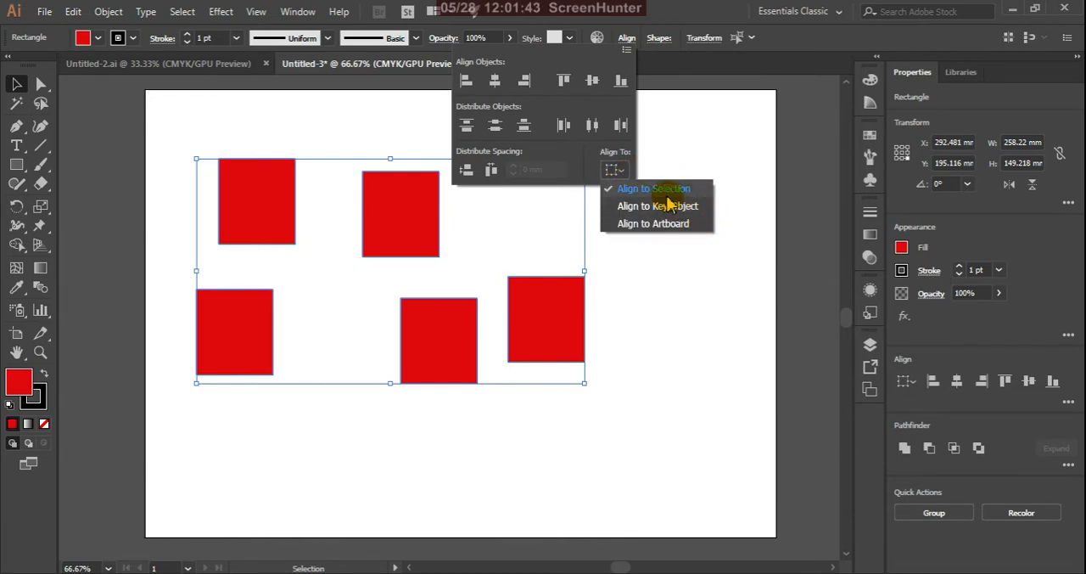
click(770, 45)
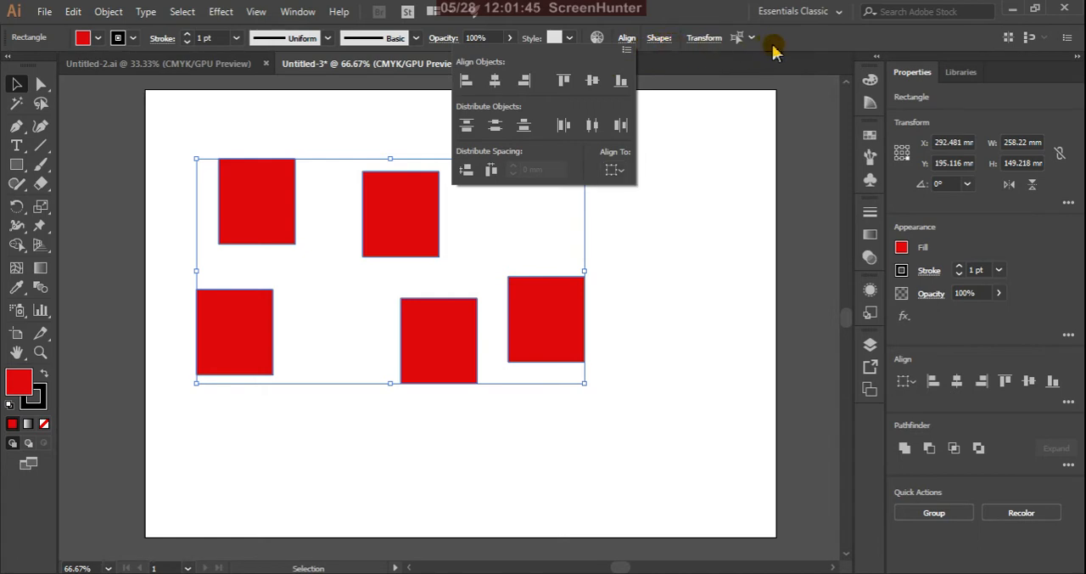
click(627, 50)
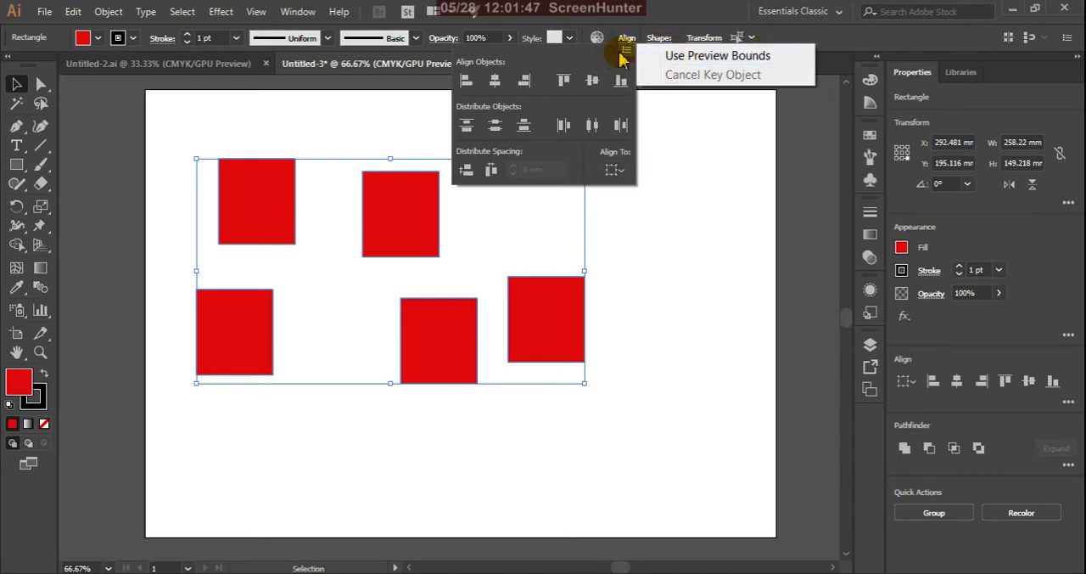
click(612, 28)
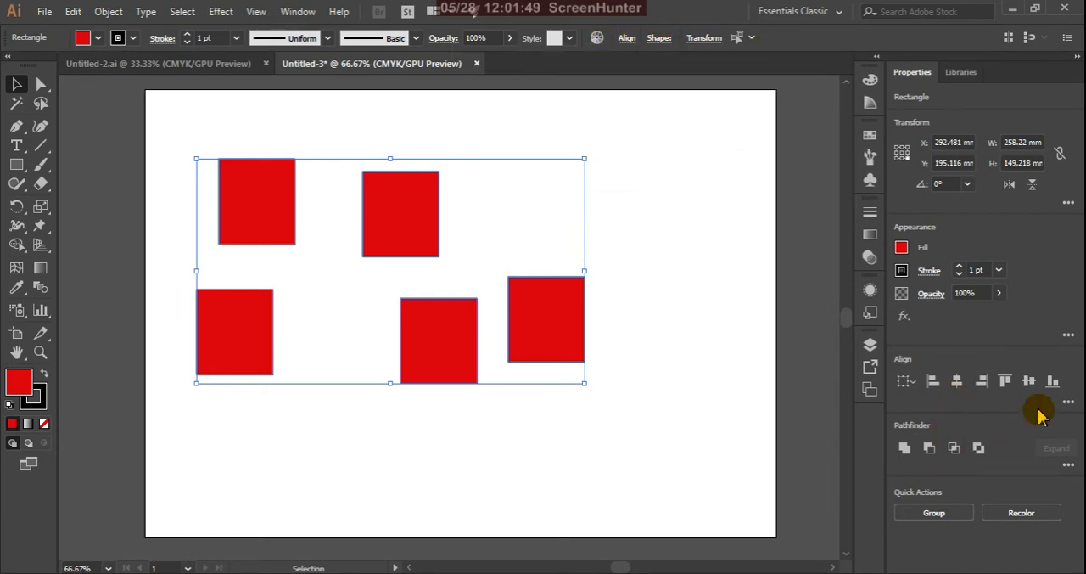
click(1069, 404)
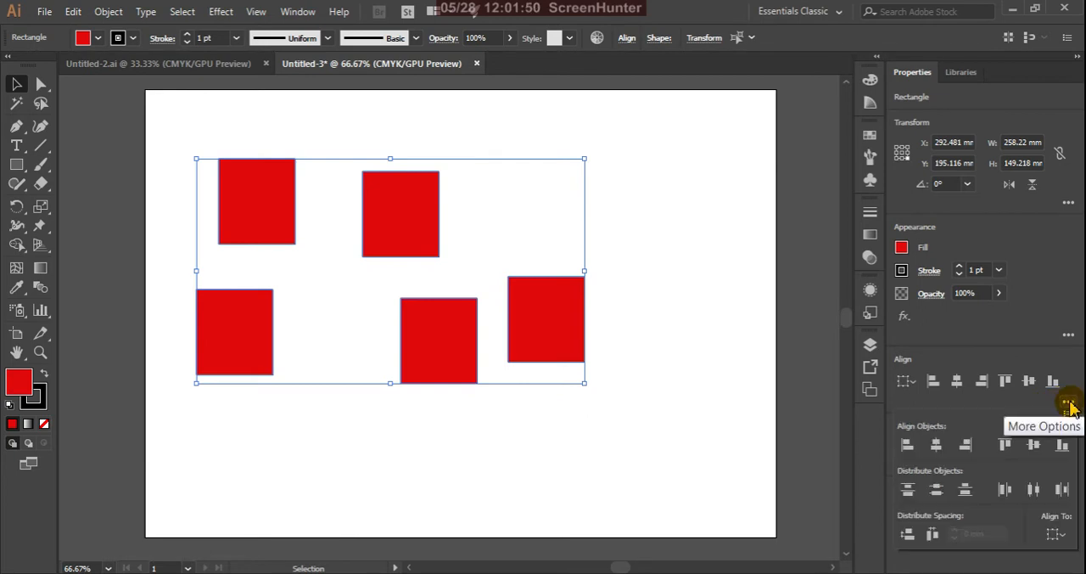
click(1062, 538)
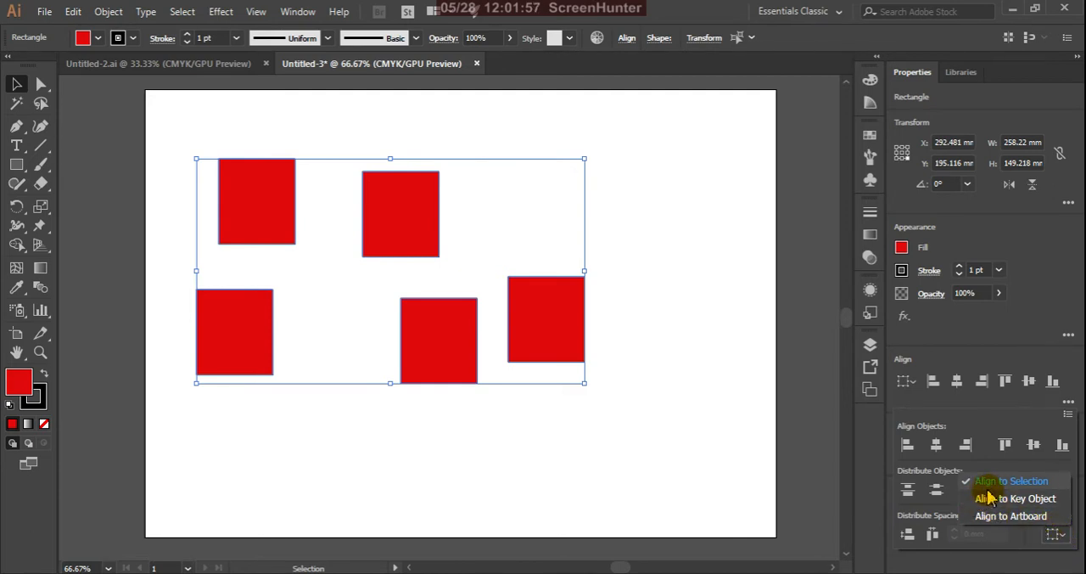
click(863, 413)
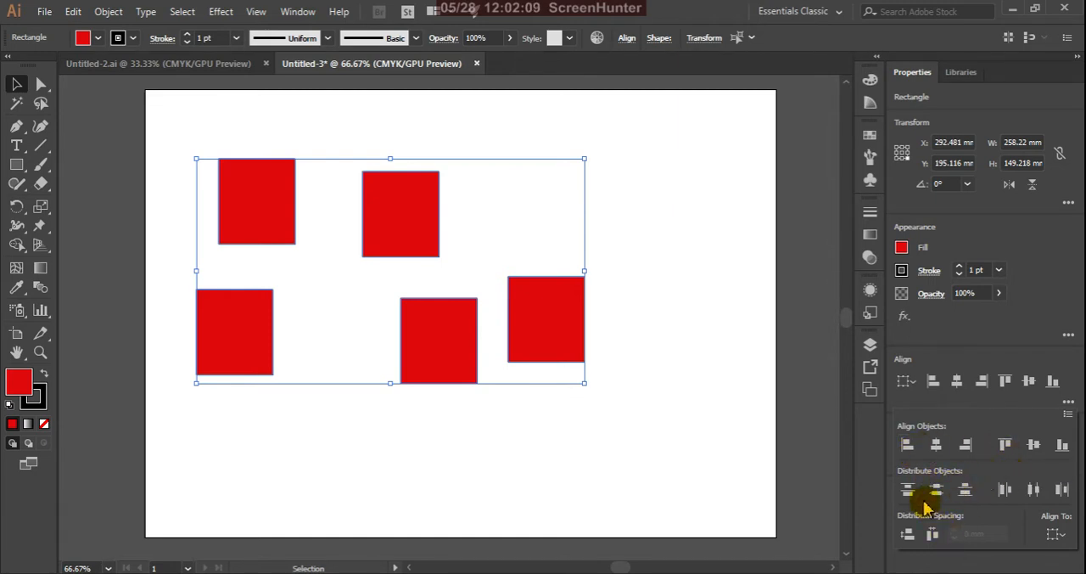
Try horizontal left, center and right alignment on the five rectangles, undoing each alignment before trying the next
click(907, 446)
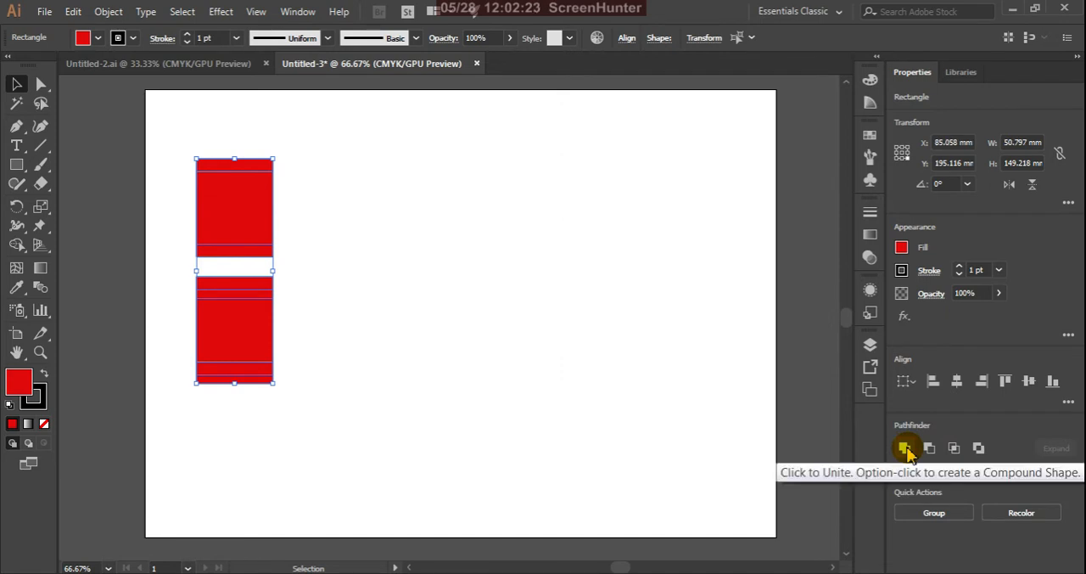
key(ctrl+z)
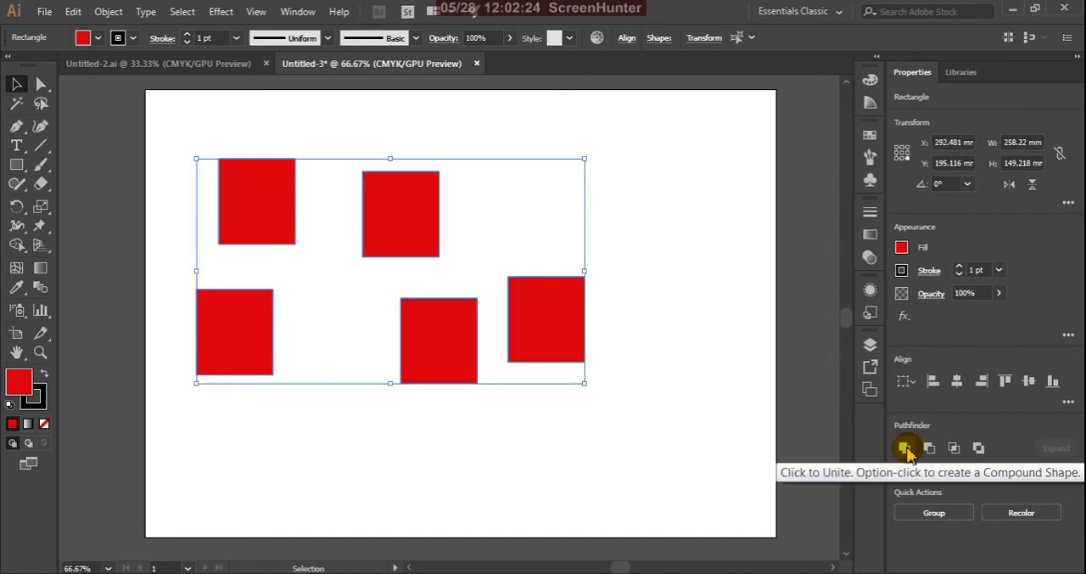
click(956, 384)
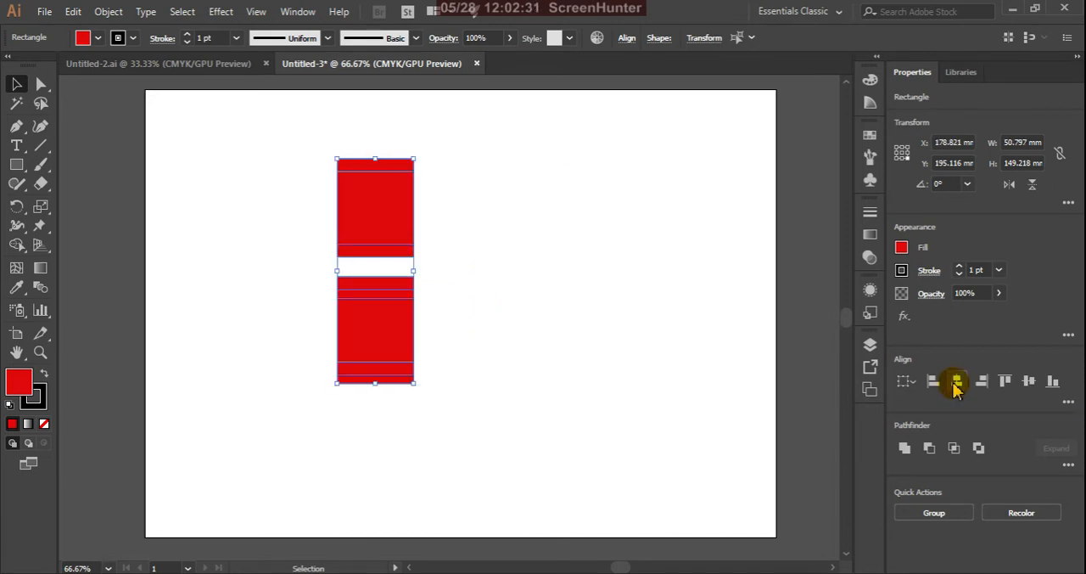
key(ctrl+z)
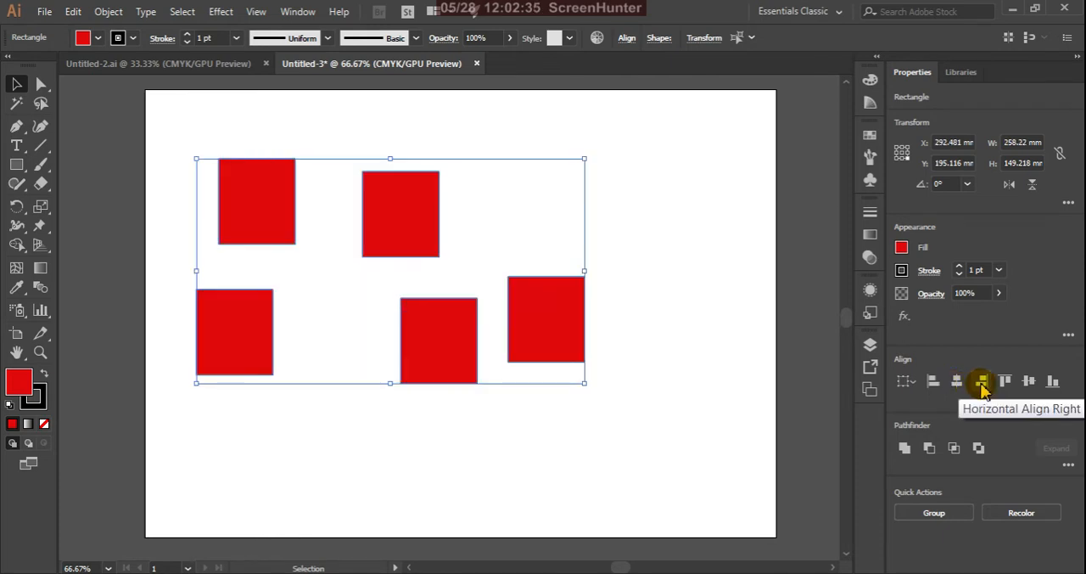
click(982, 384)
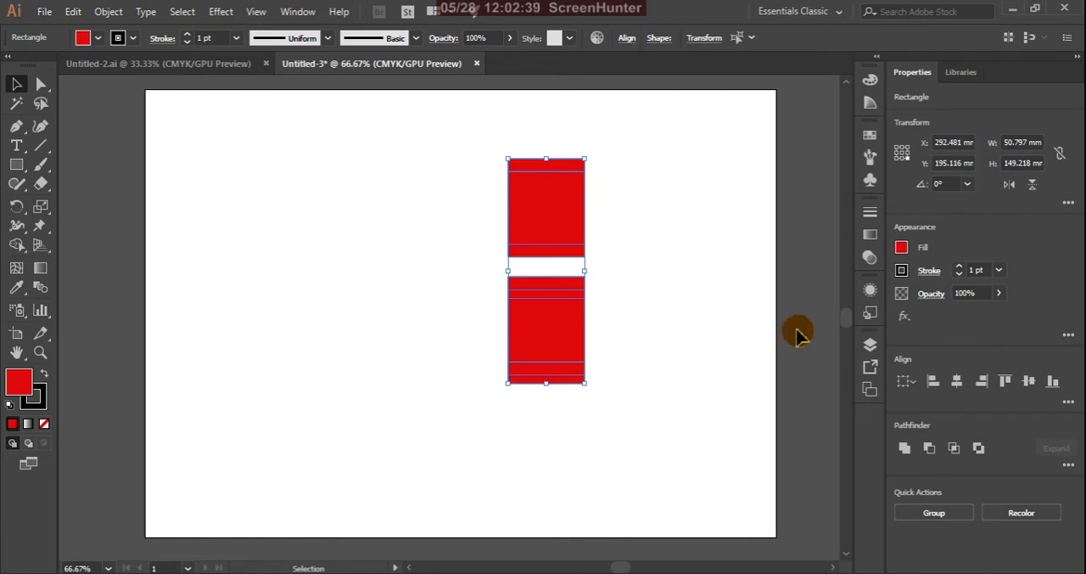
key(ctrl+z)
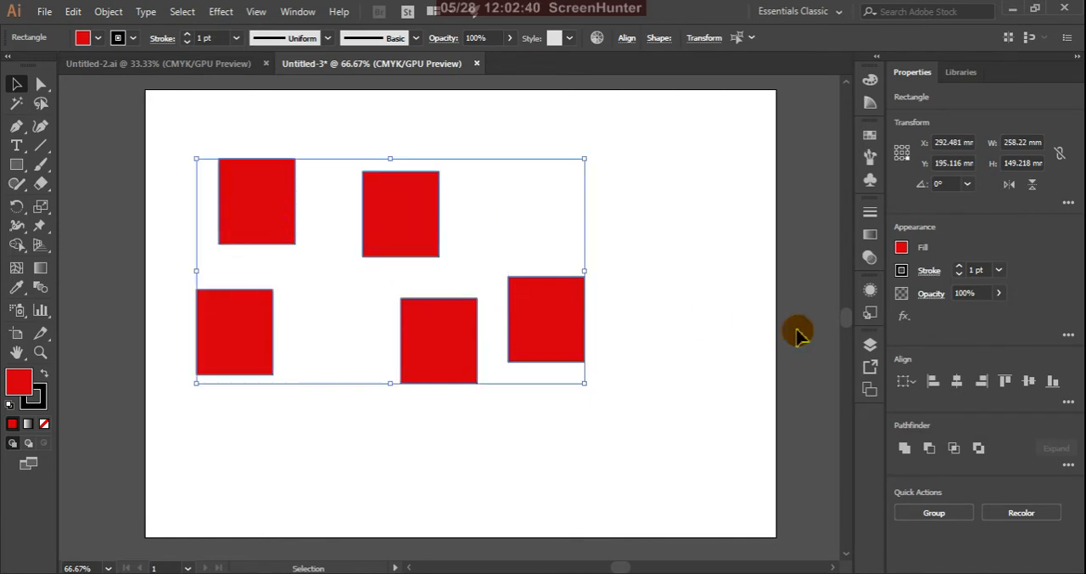
Align the five selected rectangles vertically to their top edges using Vertical Align Top
click(1006, 383)
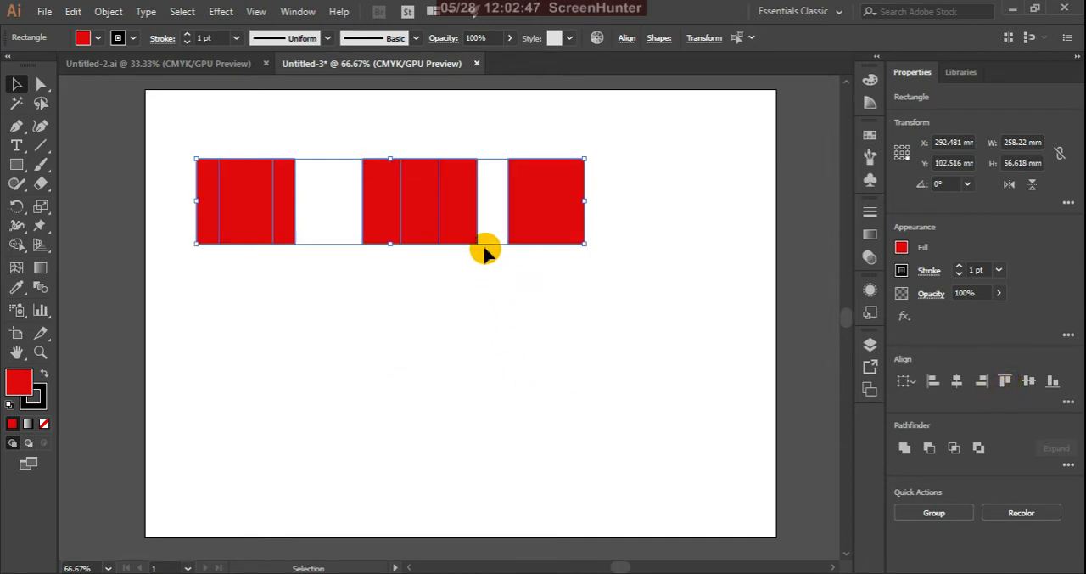
Undo the top alignment and try vertical center and vertical bottom alignment on the five rectangles, undoing each attempt
key(ctrl+z)
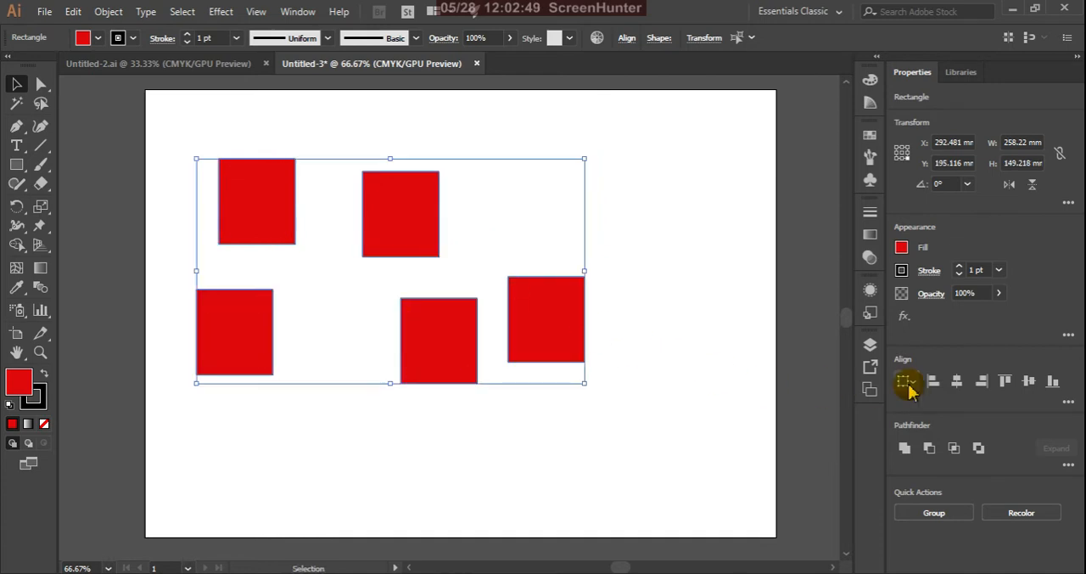
click(1030, 383)
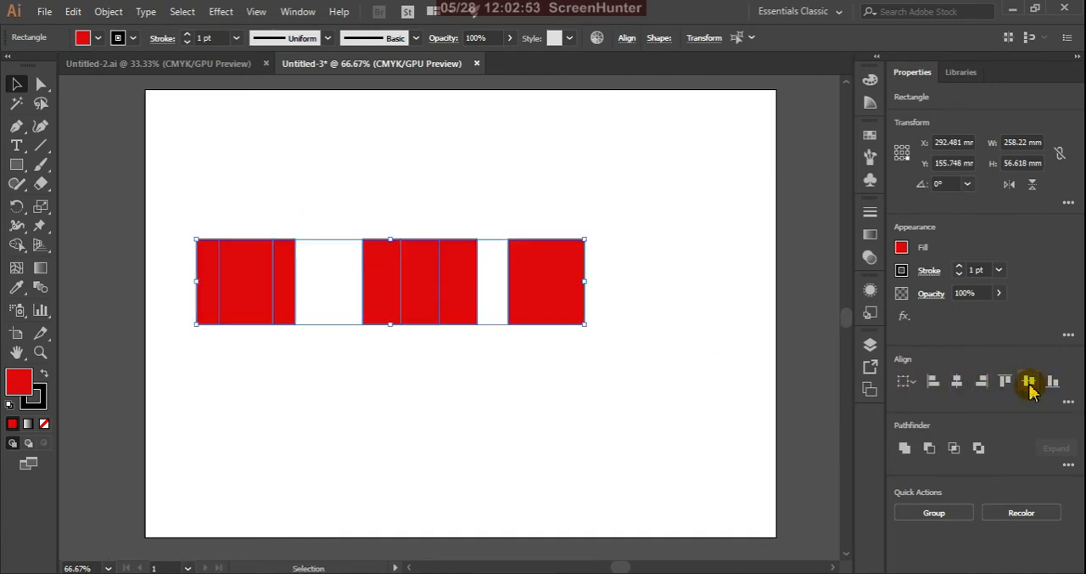
key(ctrl+z)
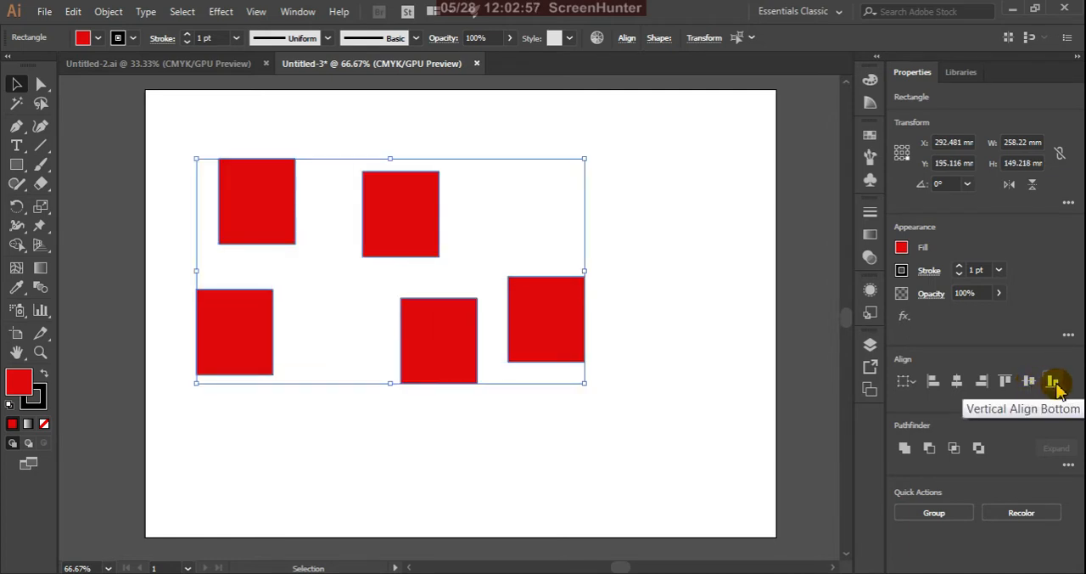
click(1053, 383)
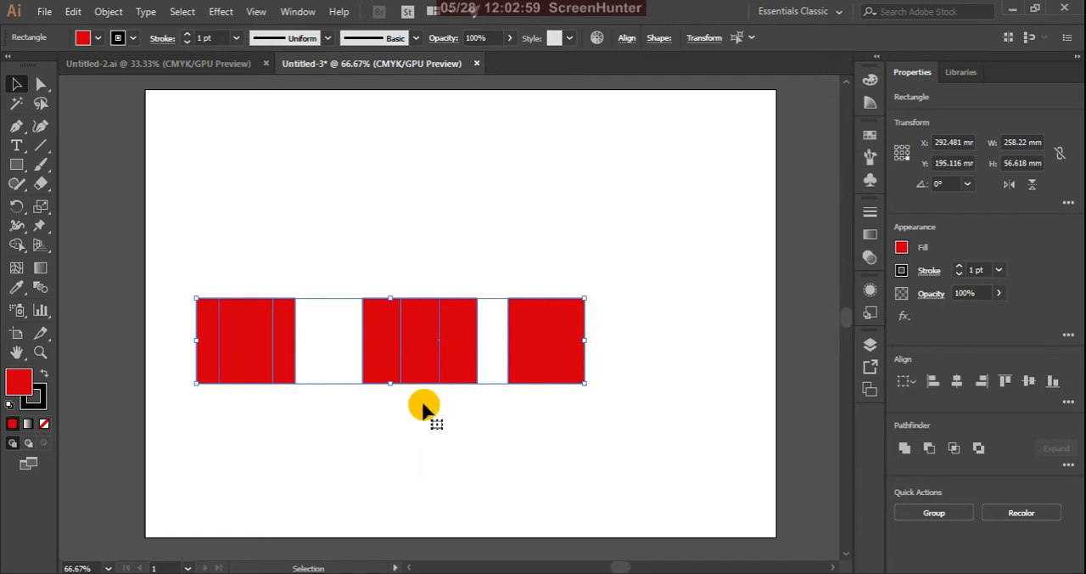
key(ctrl+z)
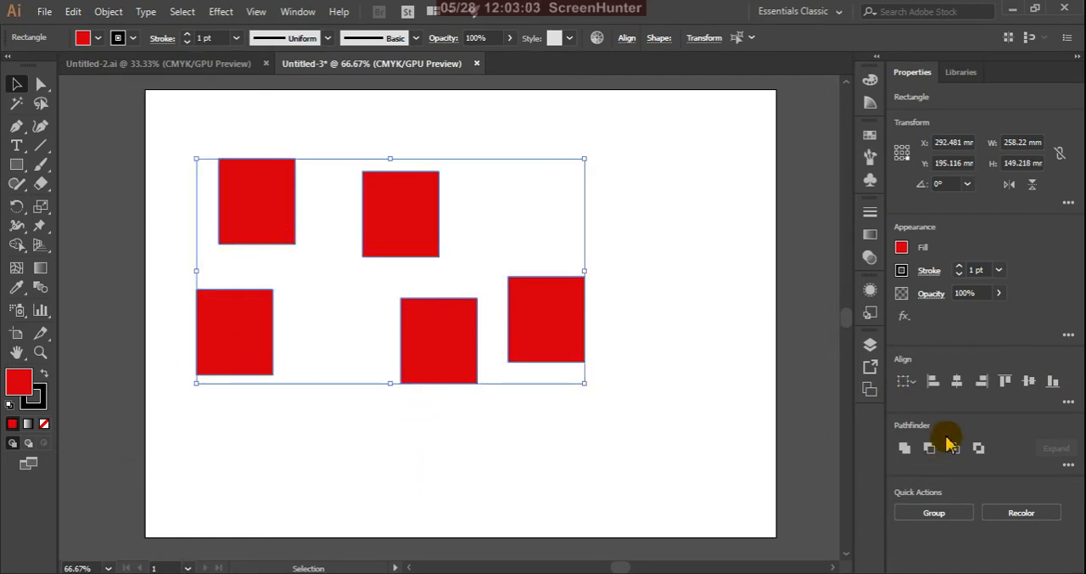
Distribute the five selected rectangles vertically by their top edges, and try distributing them by their vertical centers too
click(1067, 402)
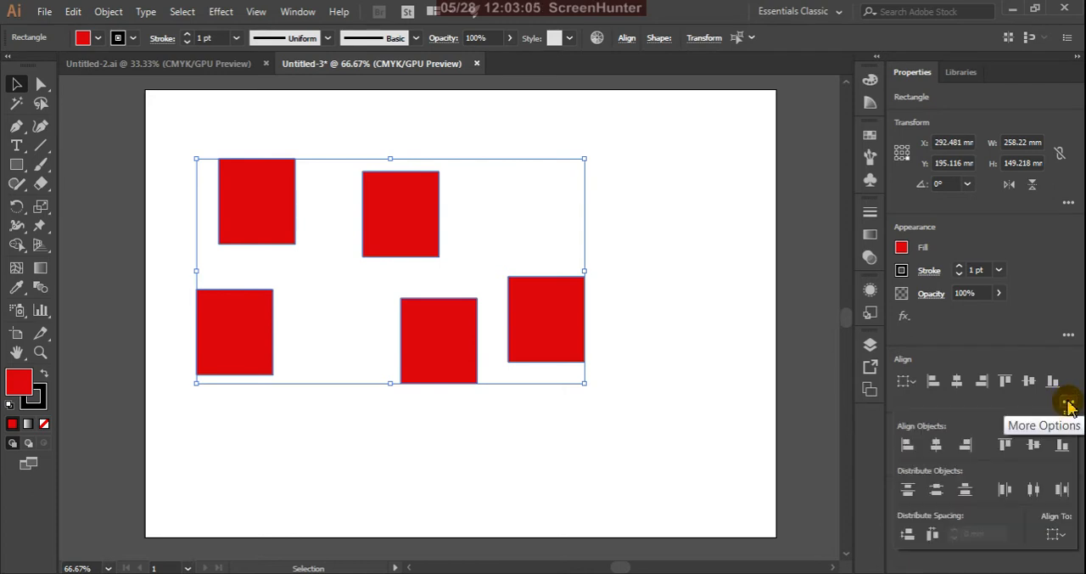
click(1052, 381)
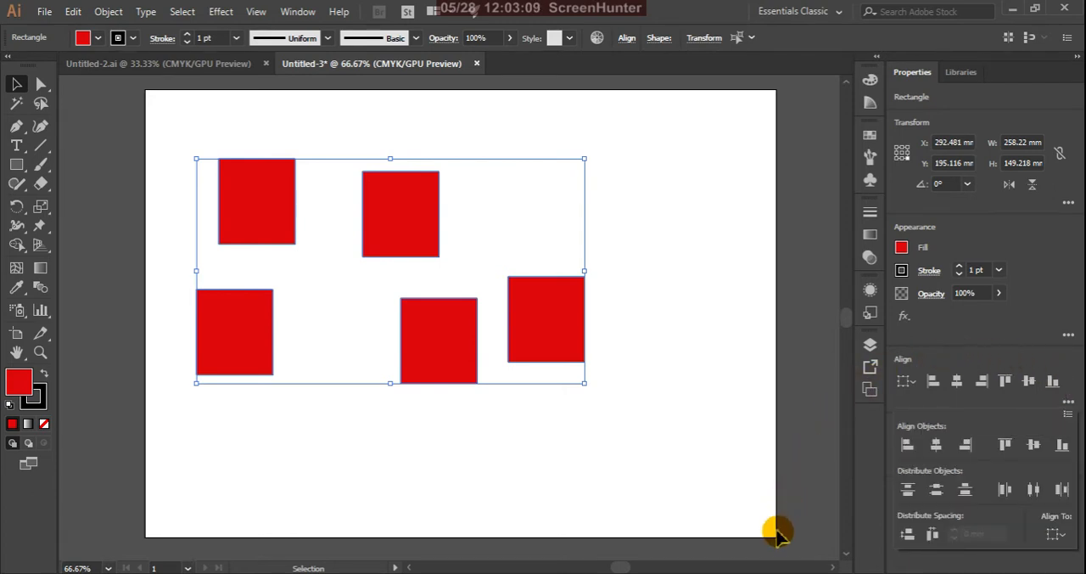
click(909, 492)
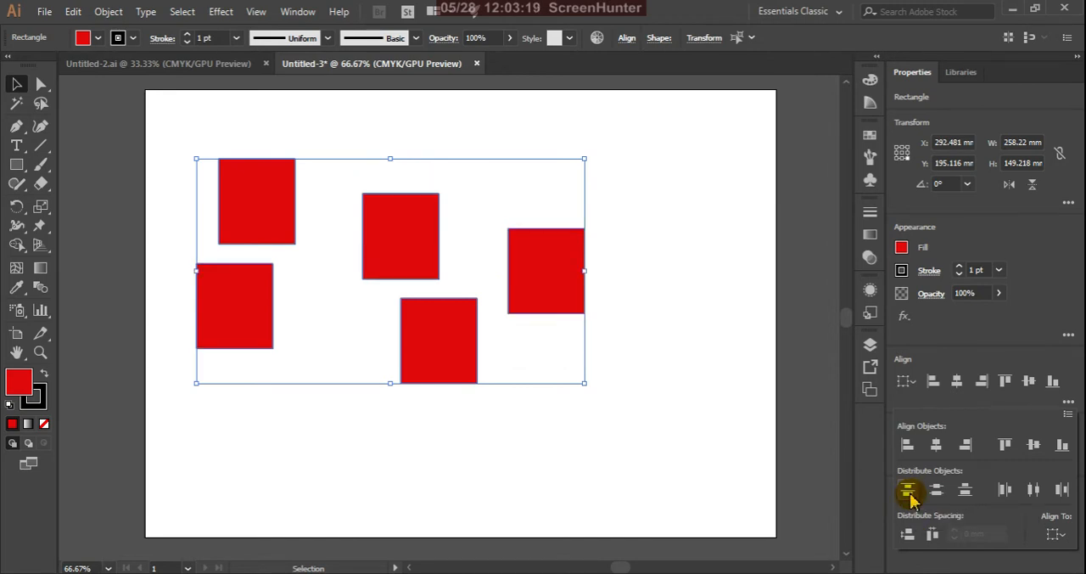
key(ctrl+z)
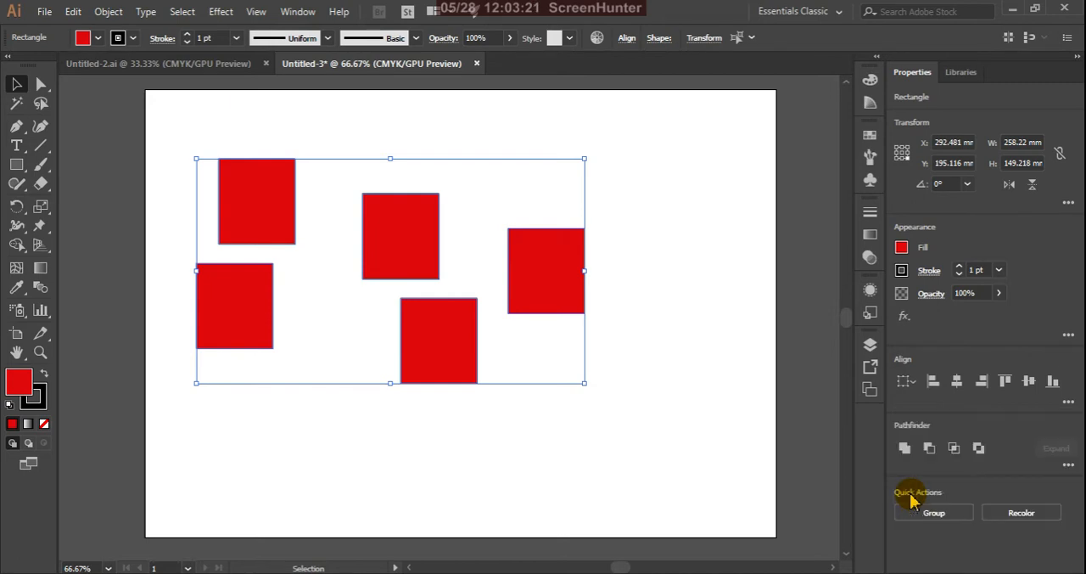
click(1068, 405)
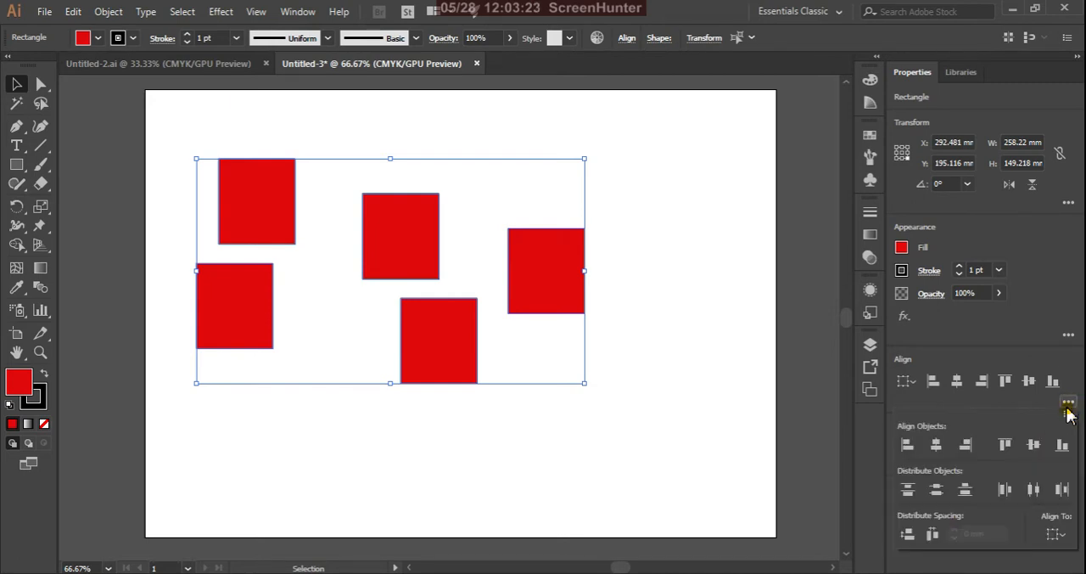
click(939, 493)
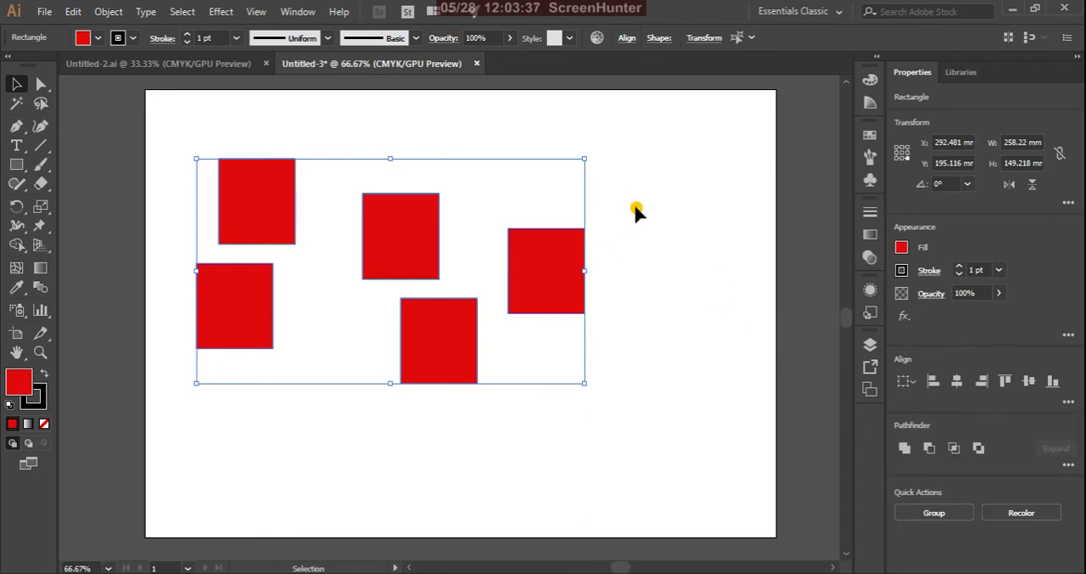
Reselect all five rectangles and try Horizontal Align Right to the rightmost rectangle as key object, undoing the alignment
click(243, 124)
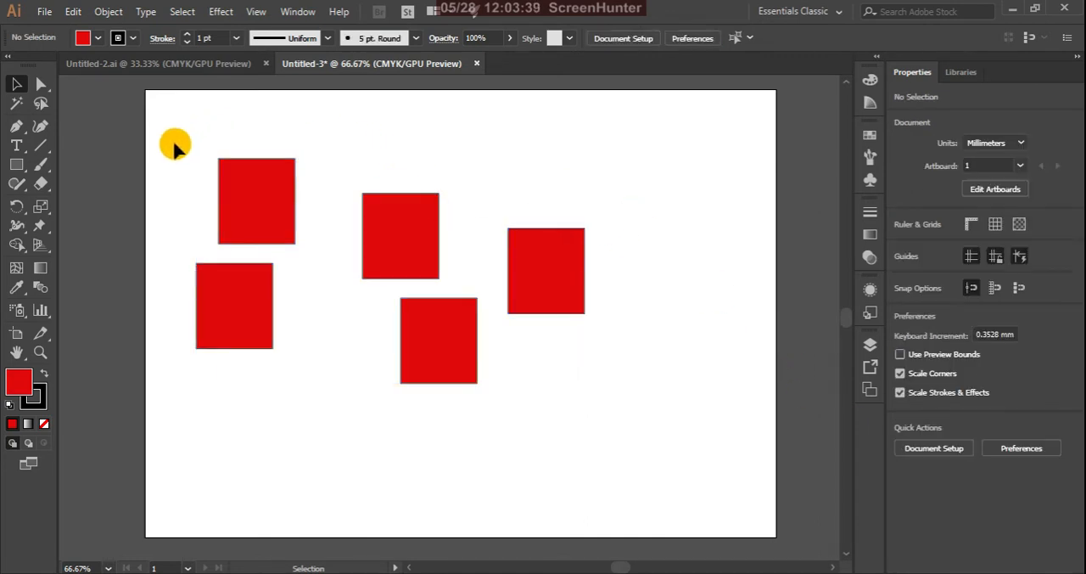
drag(162, 136, 605, 442)
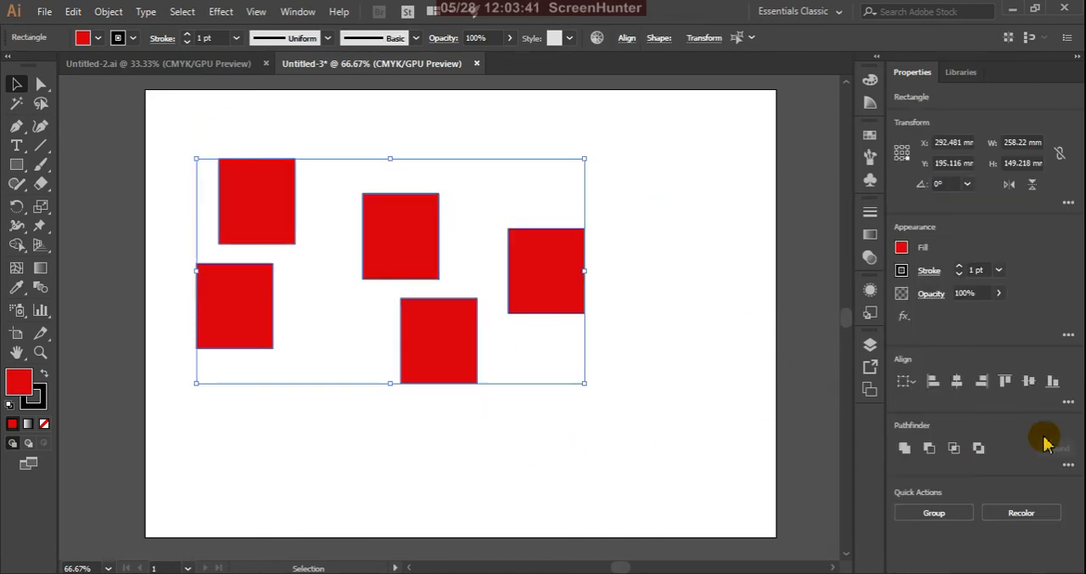
click(1067, 406)
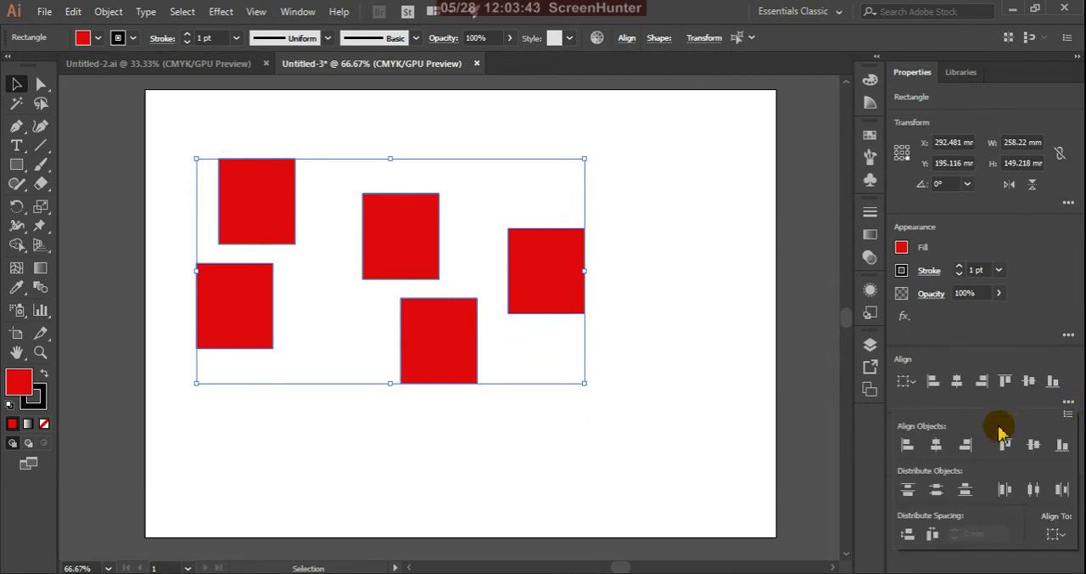
click(1054, 535)
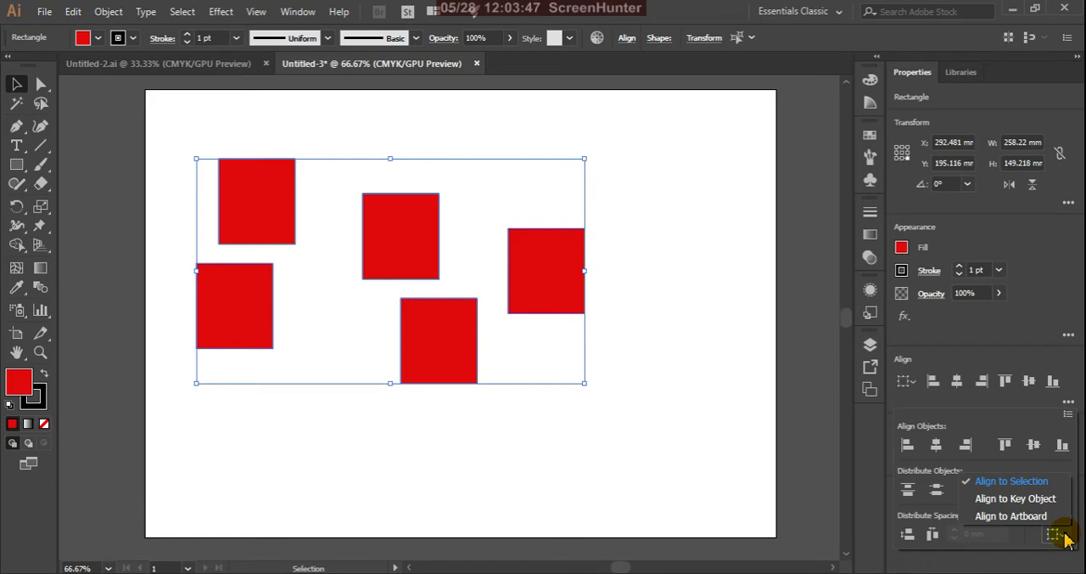
click(968, 501)
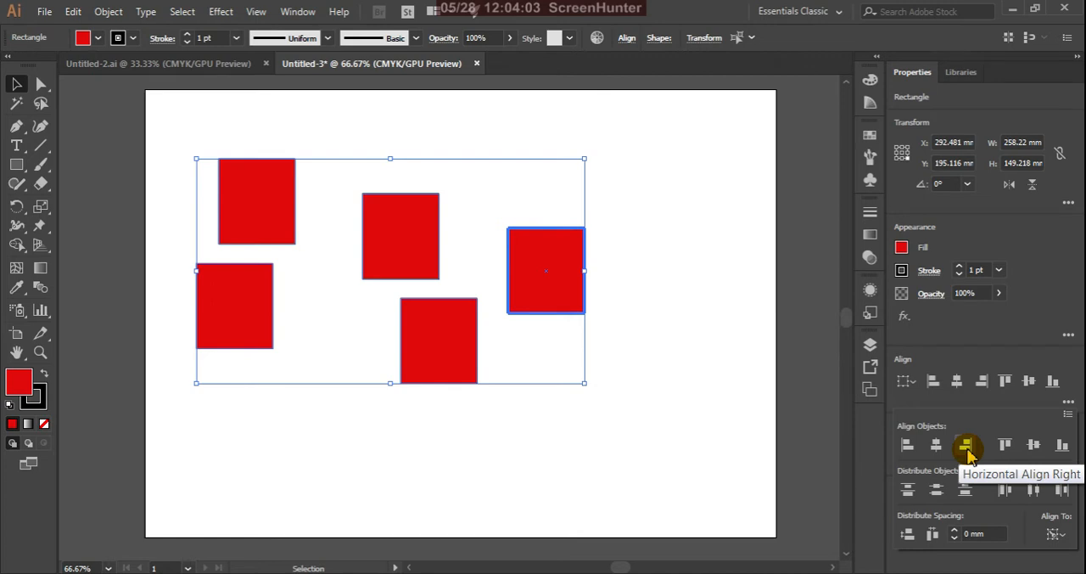
click(968, 450)
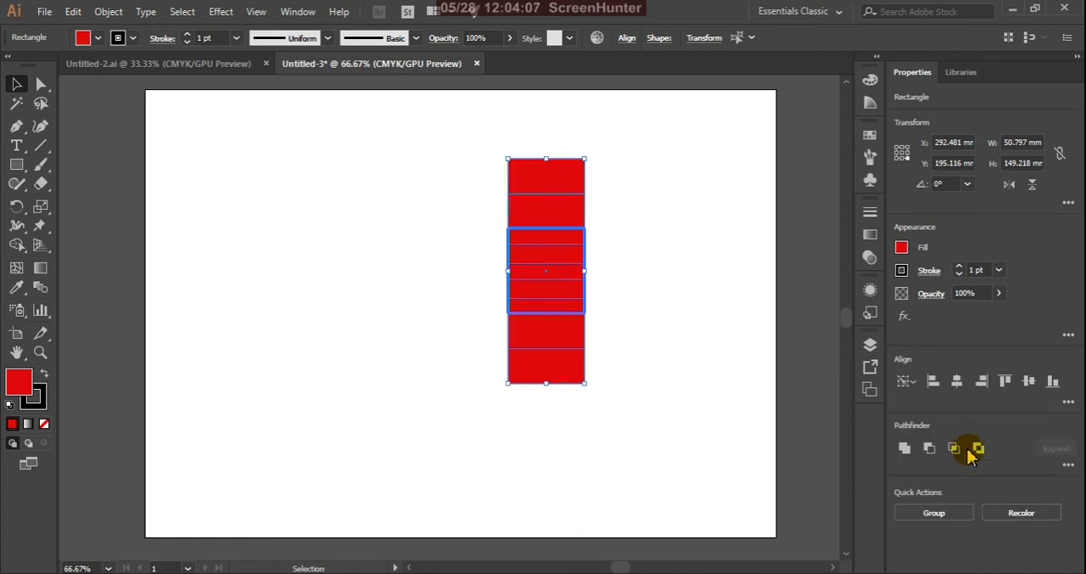
key(ctrl+z)
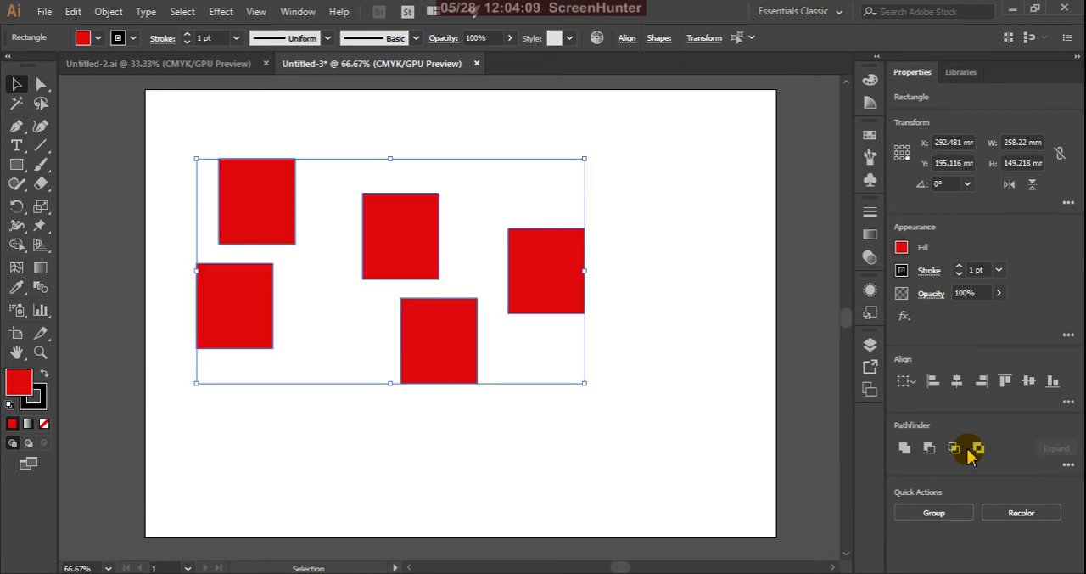
Try Vertical Distribute Top with the lower middle rectangle as key object and 0 mm spacing, undoing the result
click(560, 289)
click(465, 365)
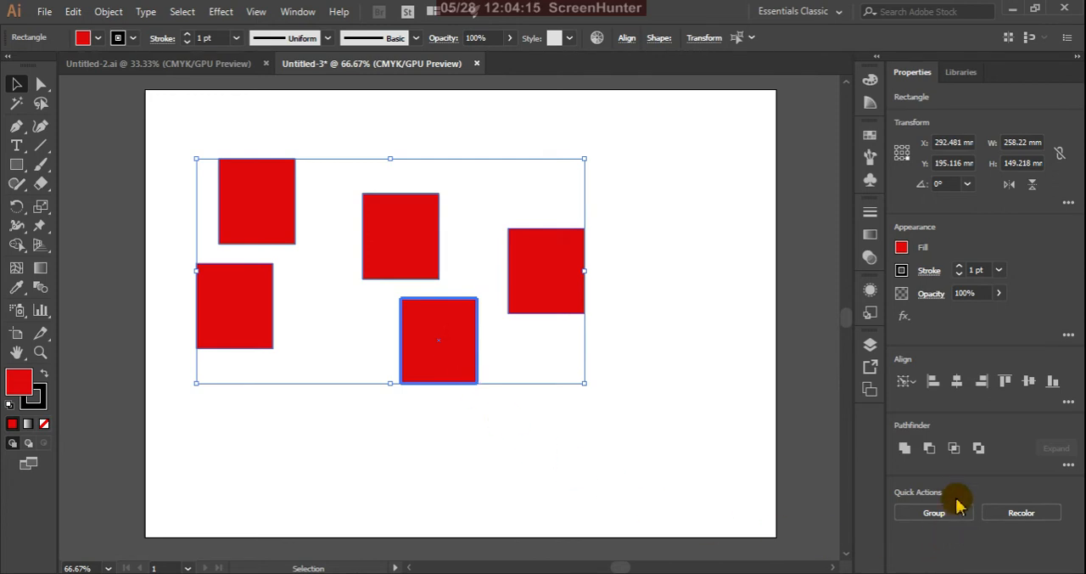
click(1067, 403)
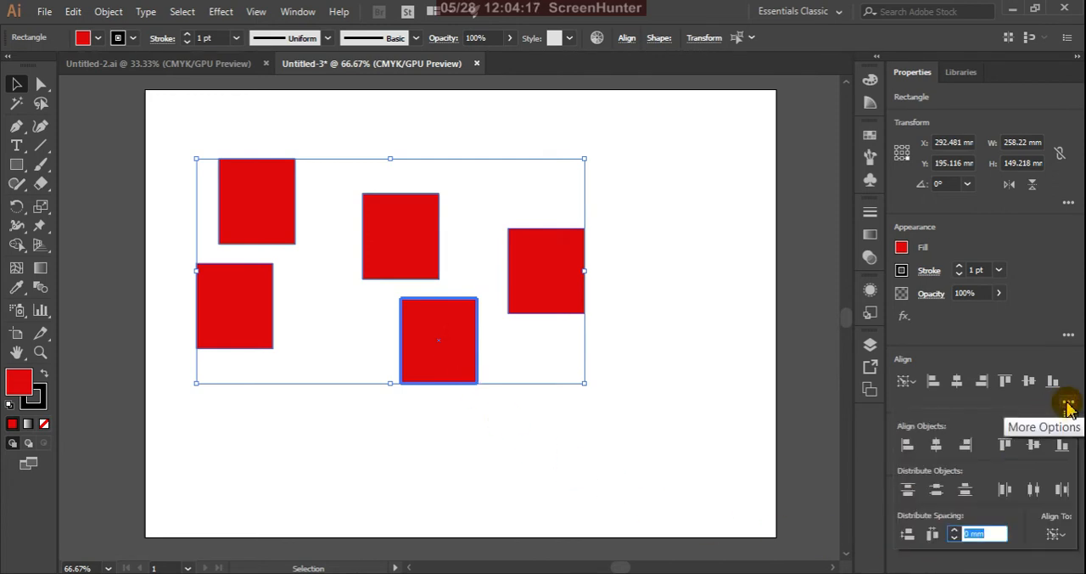
click(907, 492)
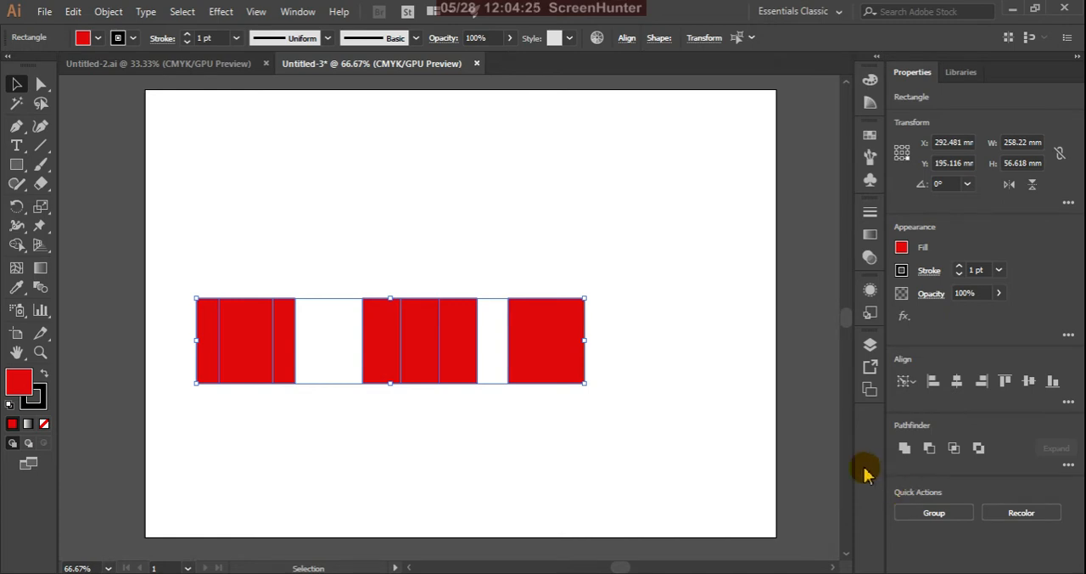
key(ctrl+z)
Move the lower-left rectangle further down the artboard, reselect all five rectangles and make the moved one the key object
click(670, 291)
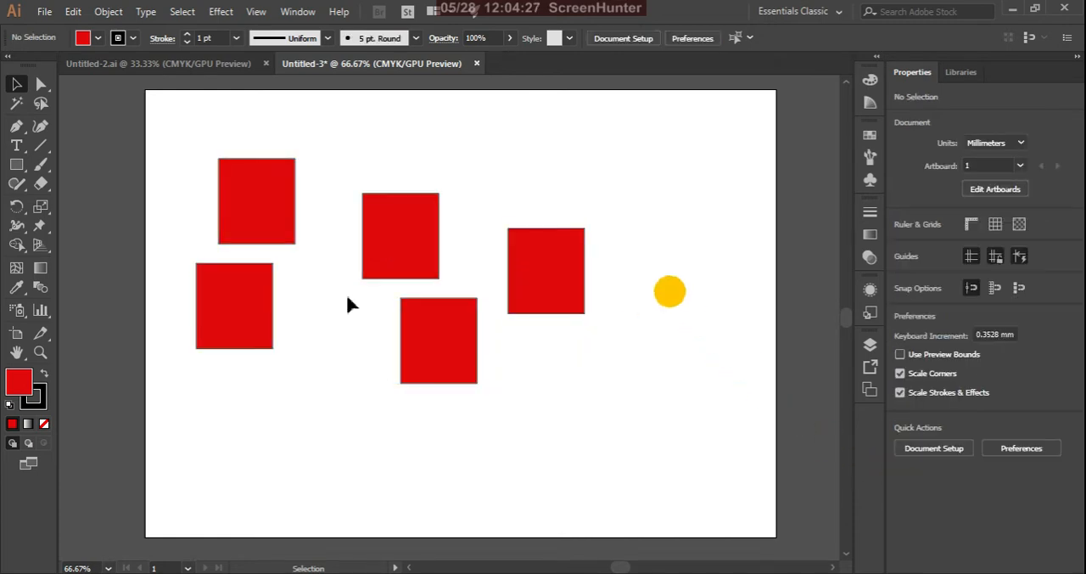
drag(262, 304, 274, 399)
drag(163, 134, 654, 511)
click(258, 399)
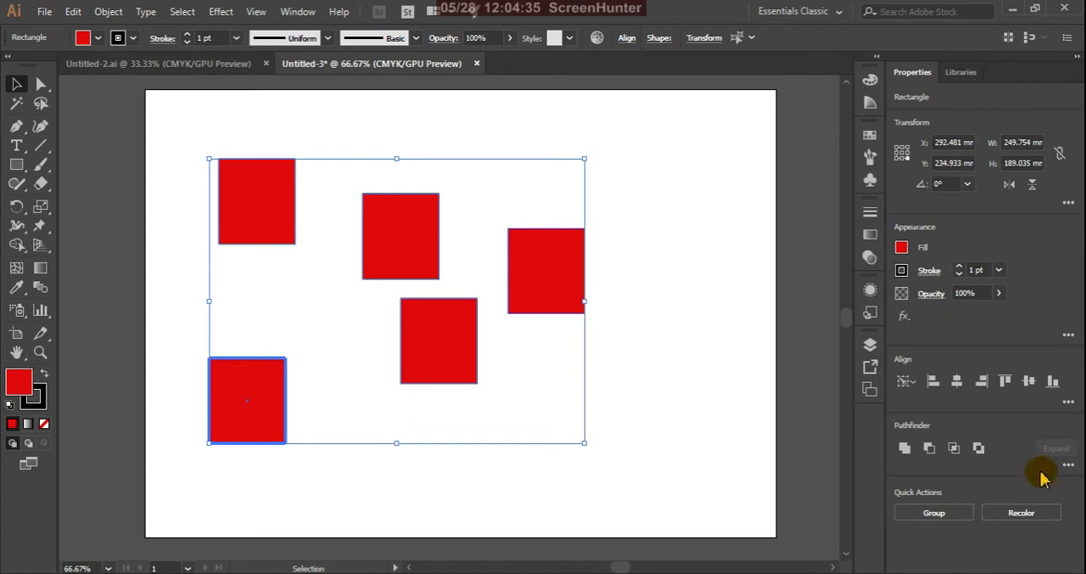
Try Horizontal Align Left on the five rectangles relative to the lower-left key object, undoing the alignment
click(1069, 404)
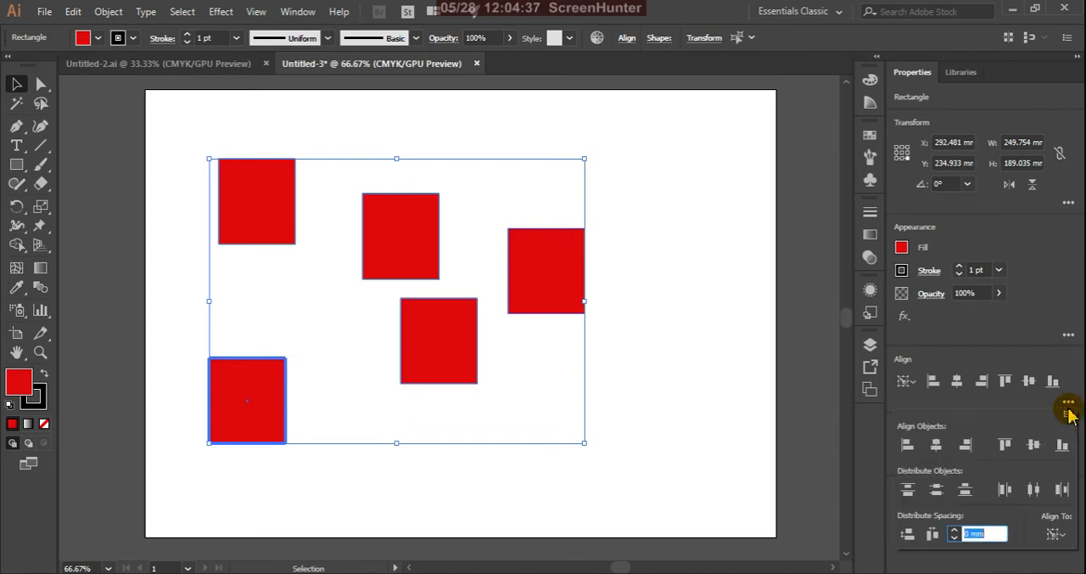
click(1056, 534)
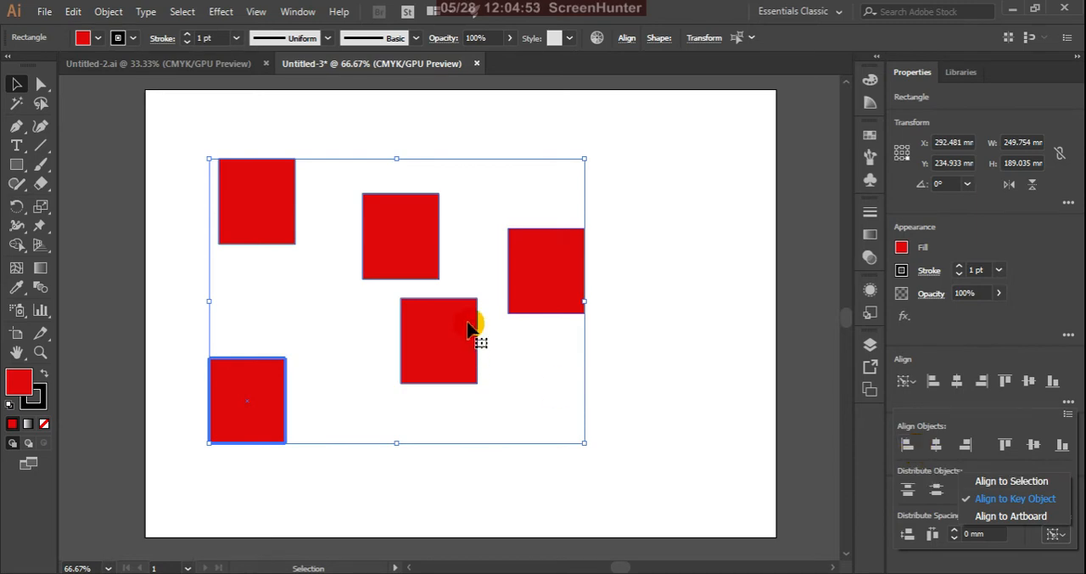
click(908, 455)
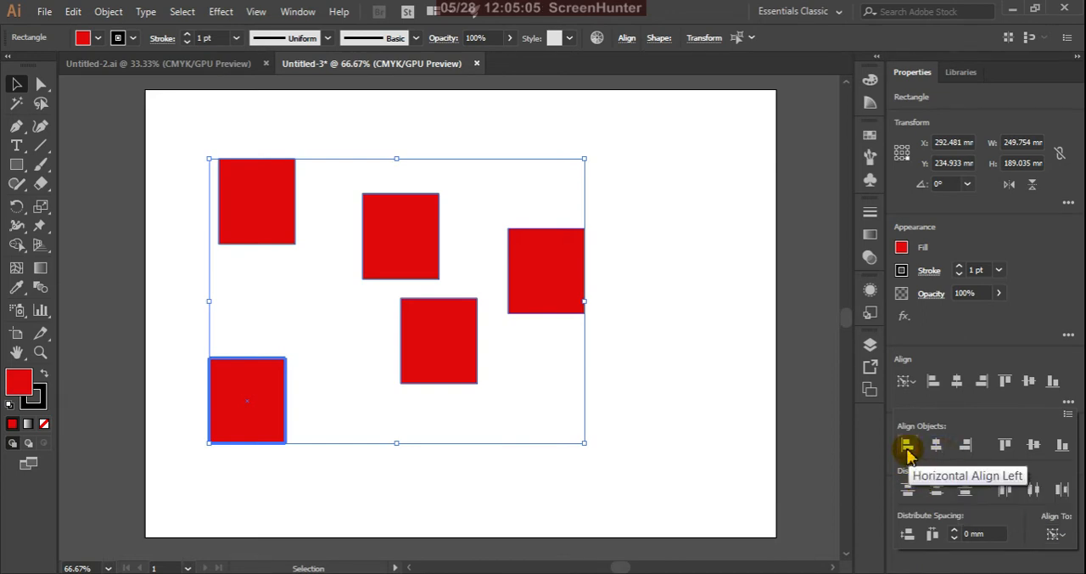
click(908, 454)
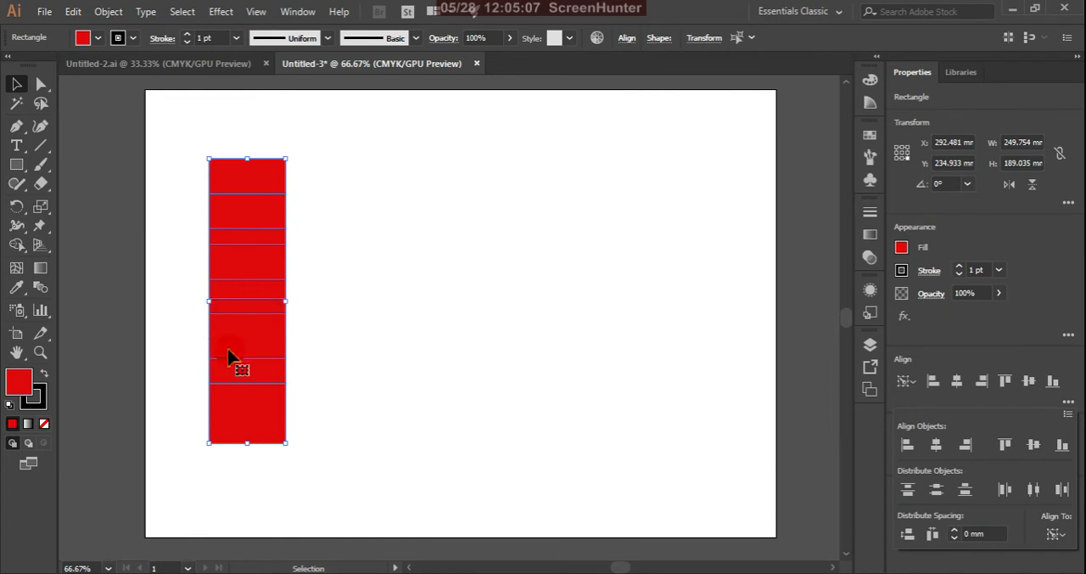
key(a)
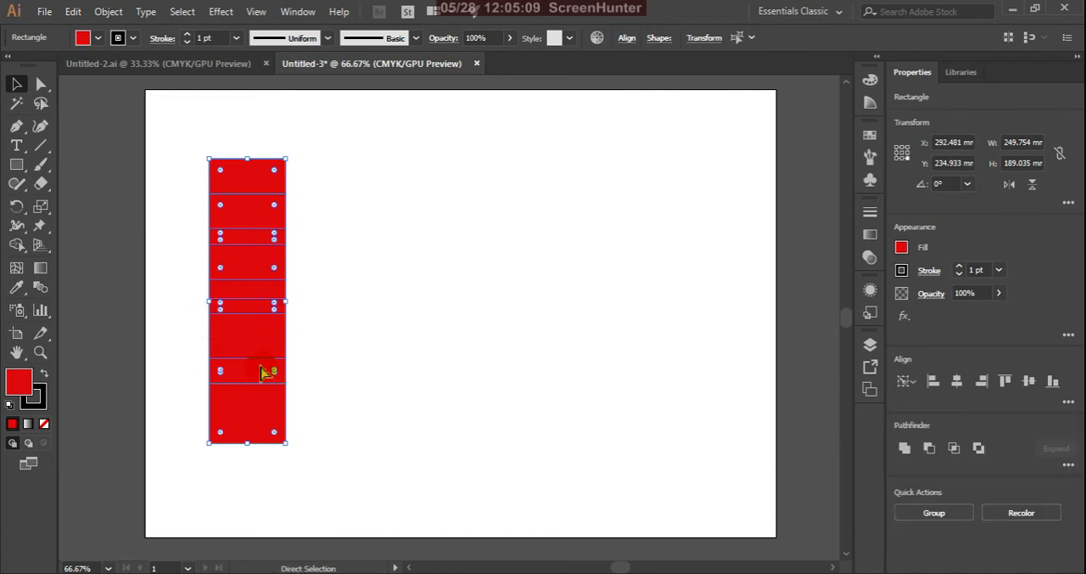
key(ctrl+z)
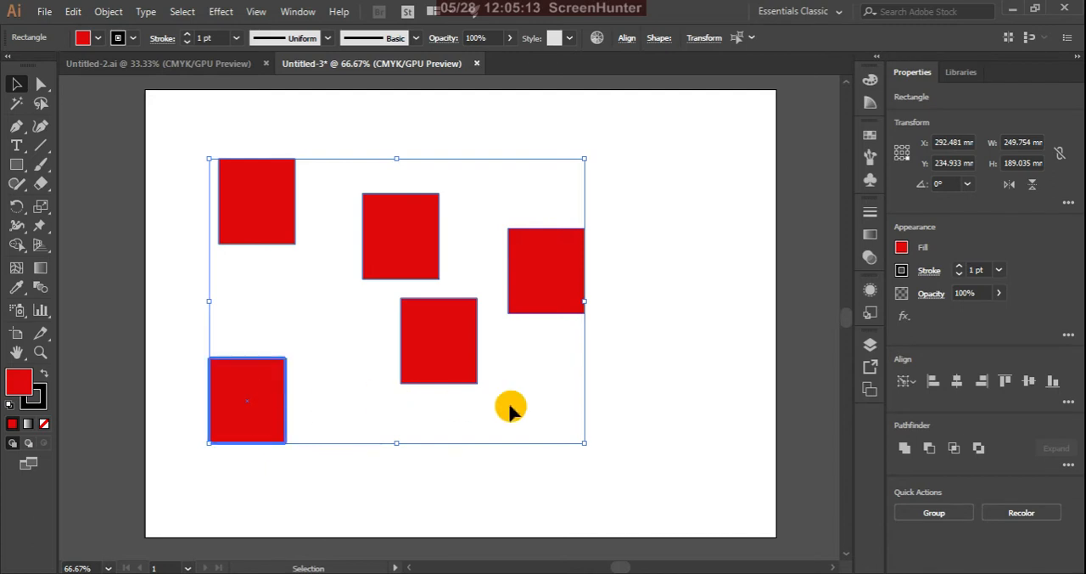
Set the rightmost of the five selected rectangles as key object and try Vertical Distribute Bottom with 0 mm spacing, undoing the result
click(704, 404)
click(575, 287)
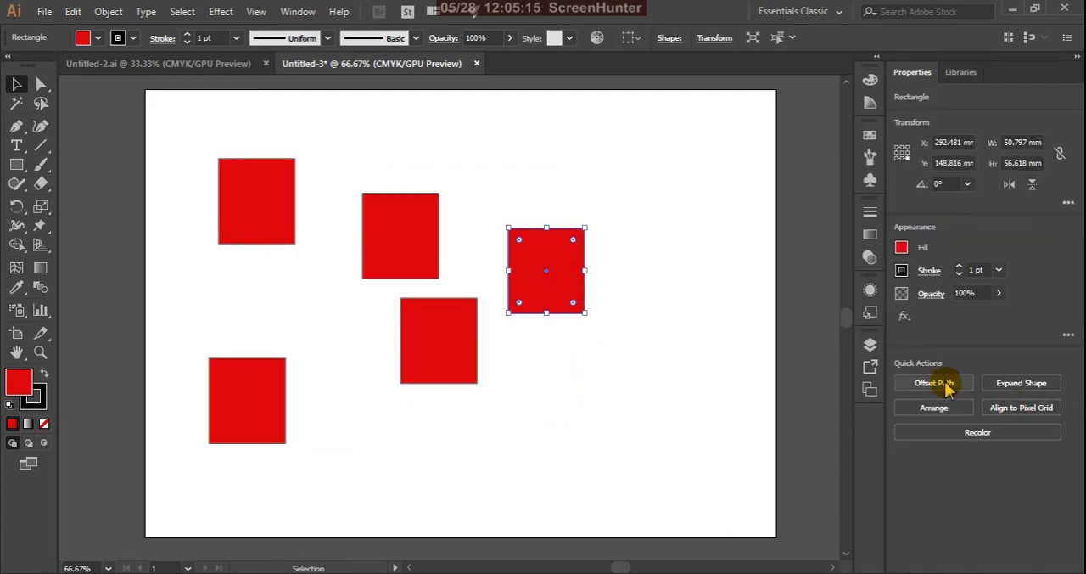
drag(165, 138, 552, 310)
click(551, 311)
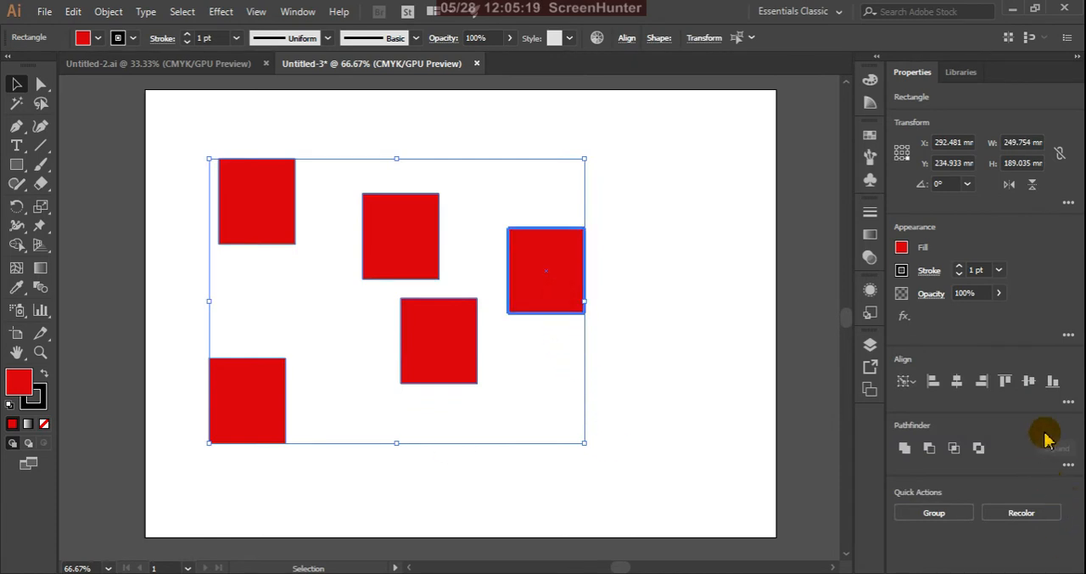
click(1068, 406)
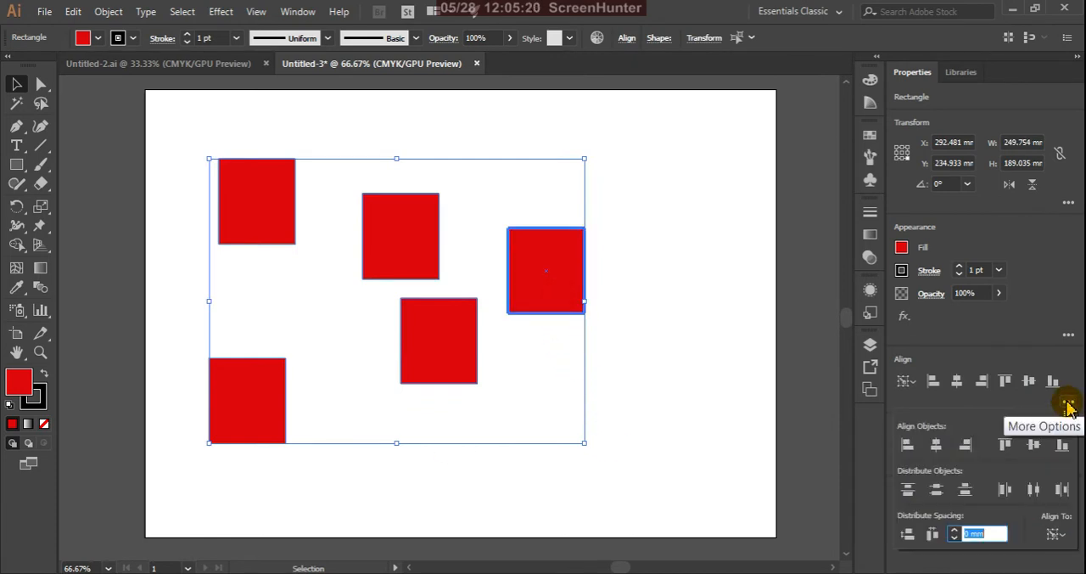
click(966, 490)
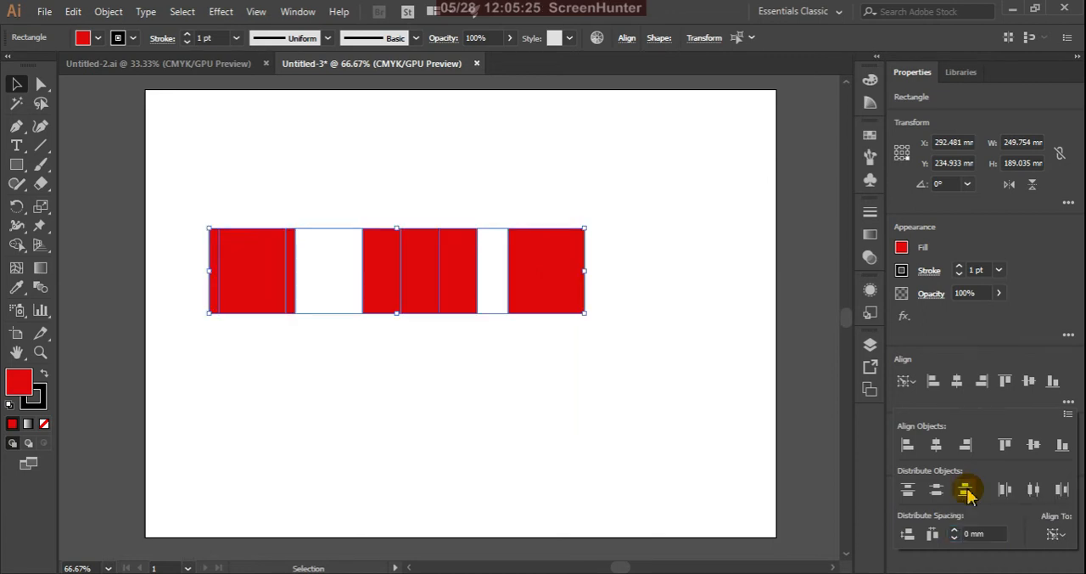
click(597, 293)
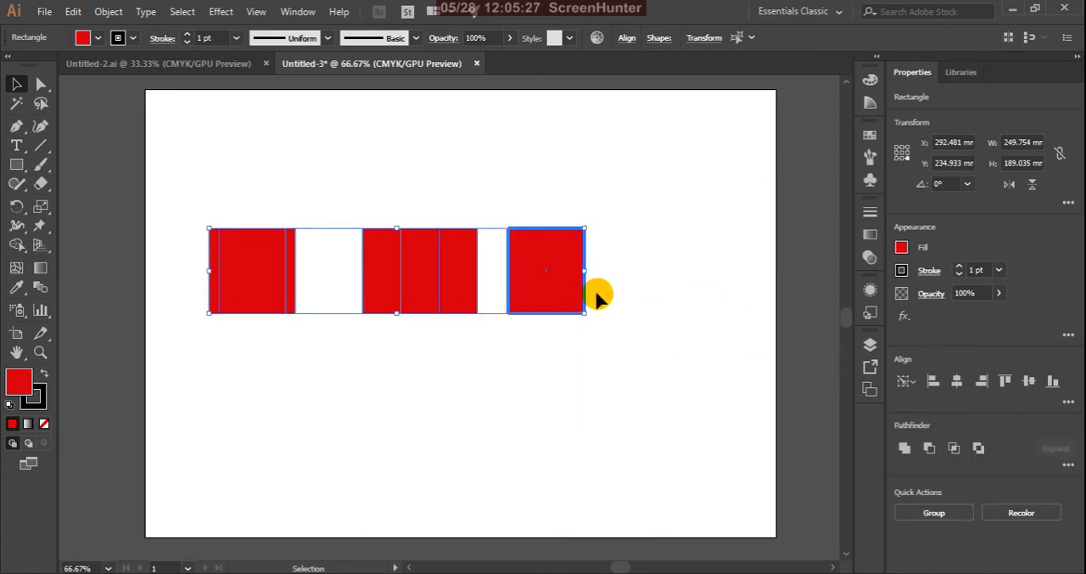
key(ctrl+z)
key(ctrl+z)
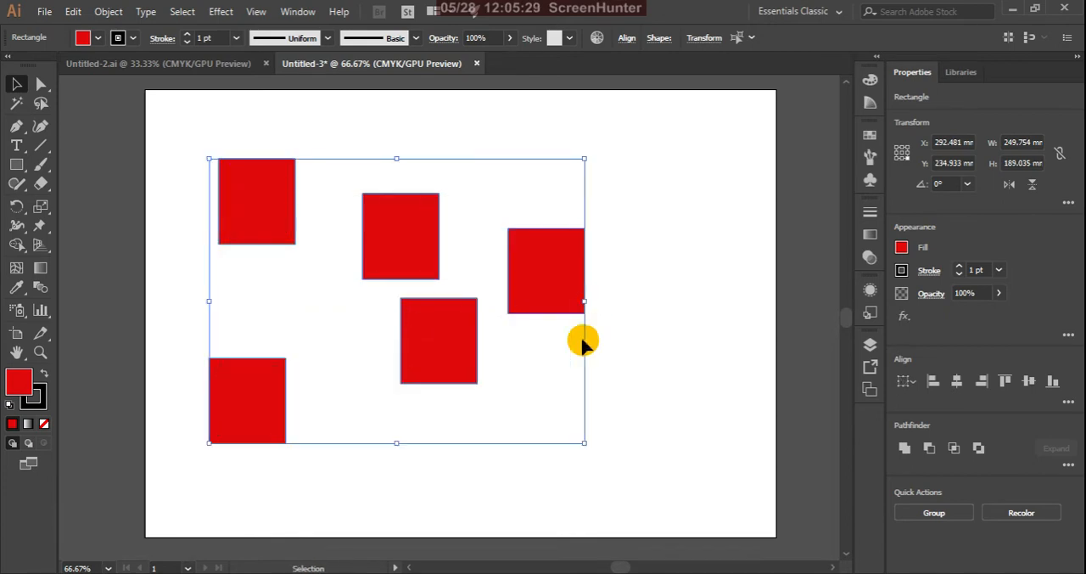
Set alignment to Align to Artboard and try Horizontal Align Left on the five rectangles, undoing the alignment
click(1070, 404)
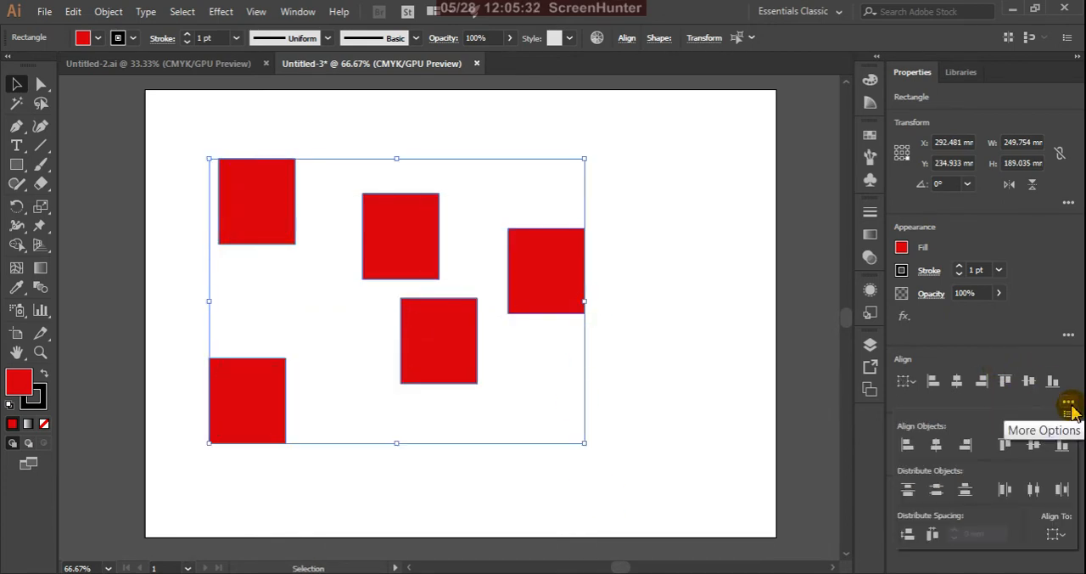
click(1057, 535)
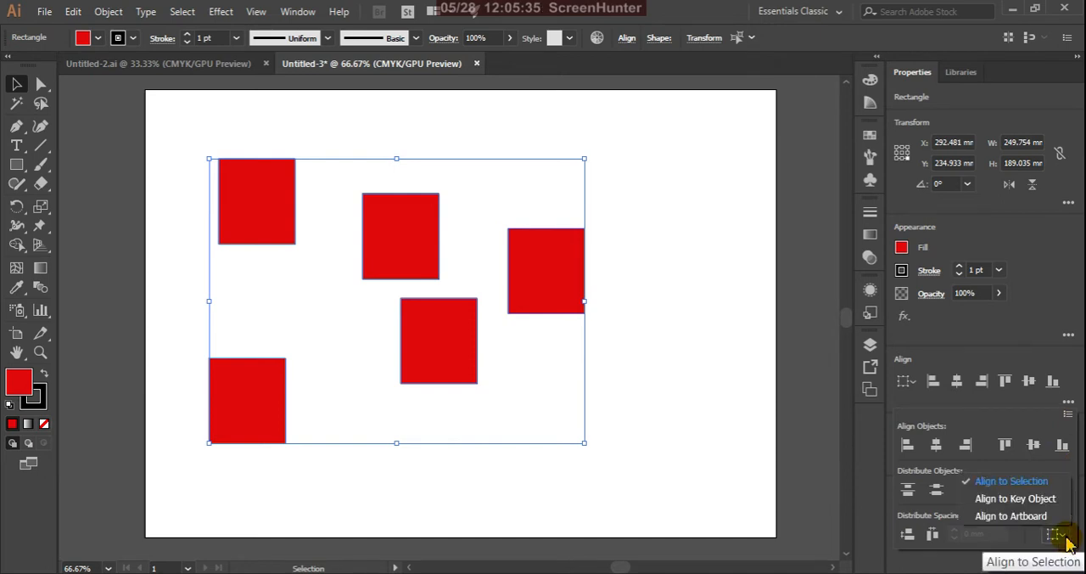
click(989, 516)
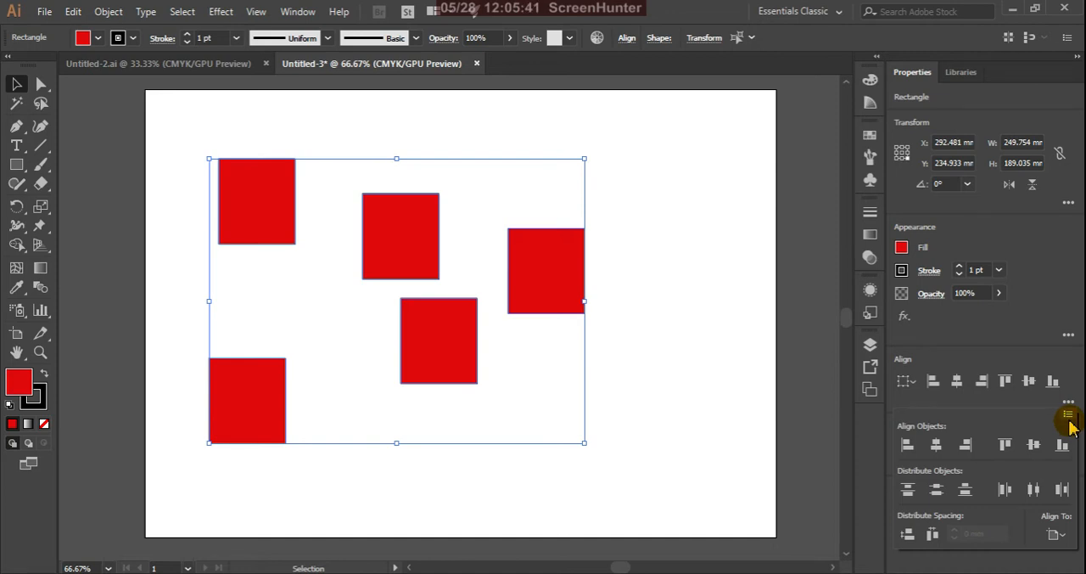
click(913, 450)
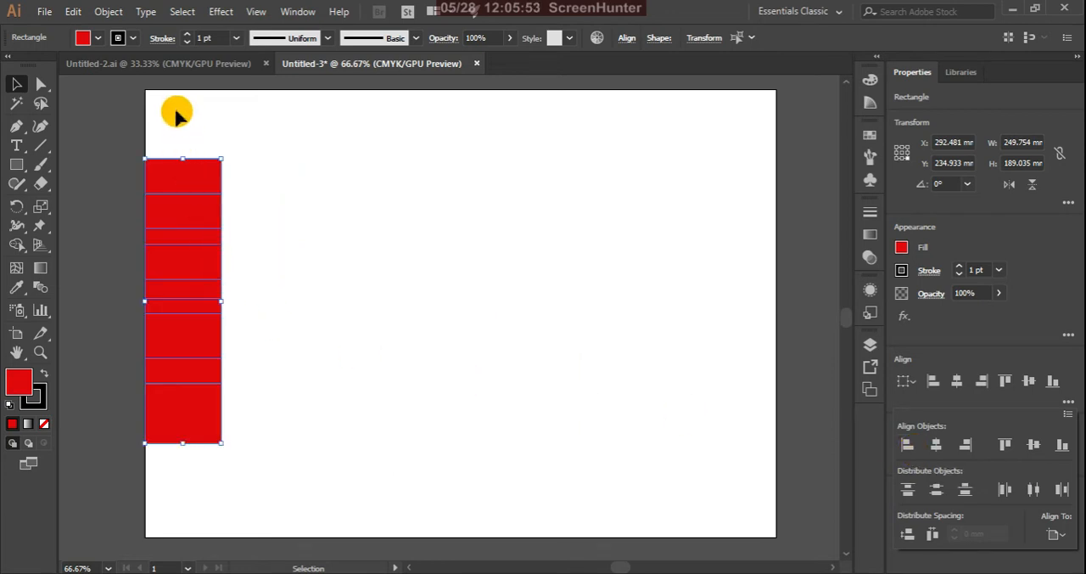
click(561, 200)
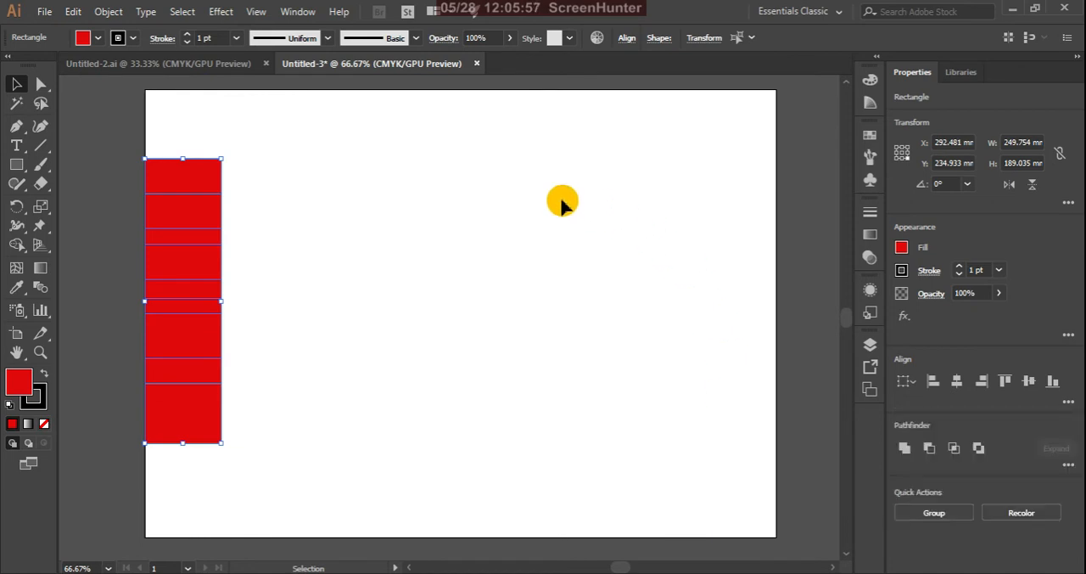
key(ctrl+z)
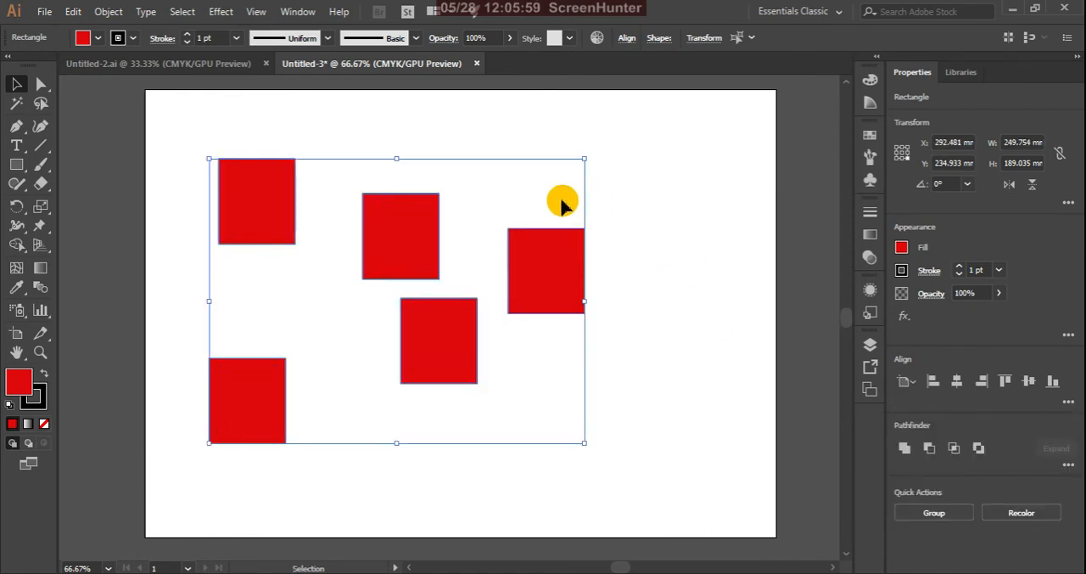
Try Horizontal Align Center and Horizontal Align Right on the five rectangles relative to the artboard, undoing each
click(956, 381)
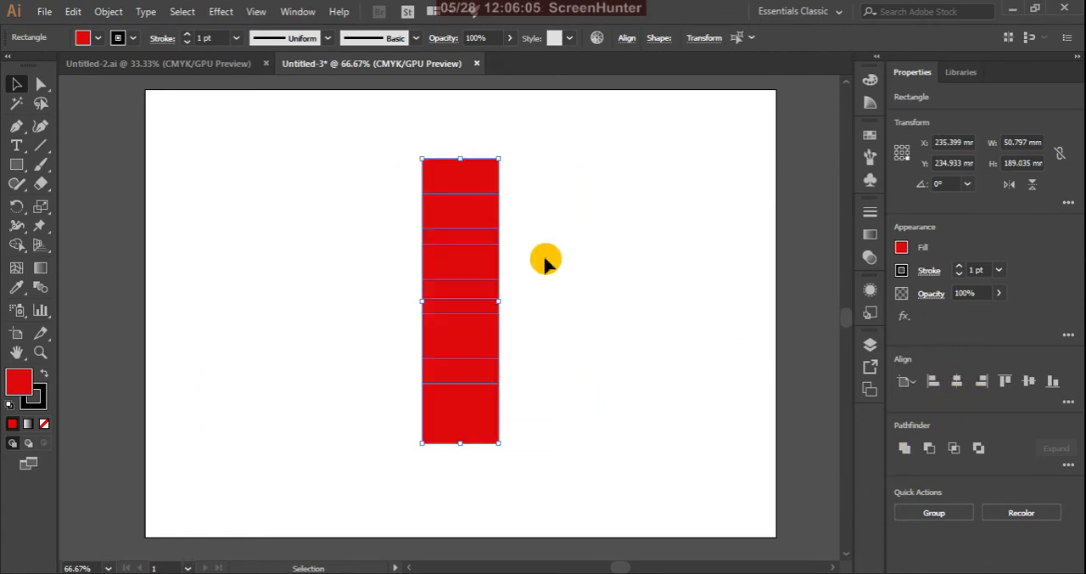
scroll(527, 266, down, 1)
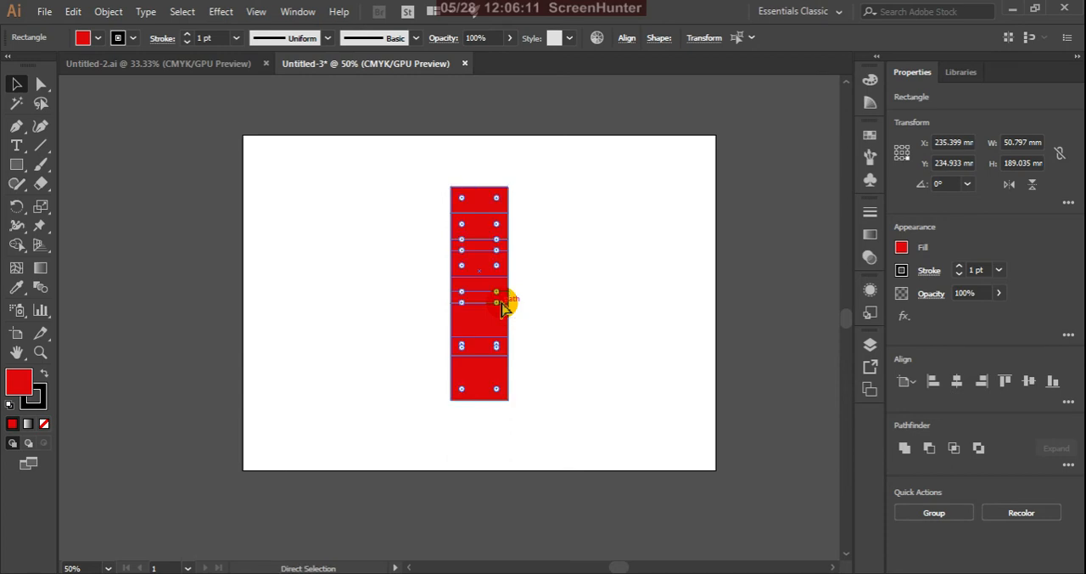
key(ctrl+z)
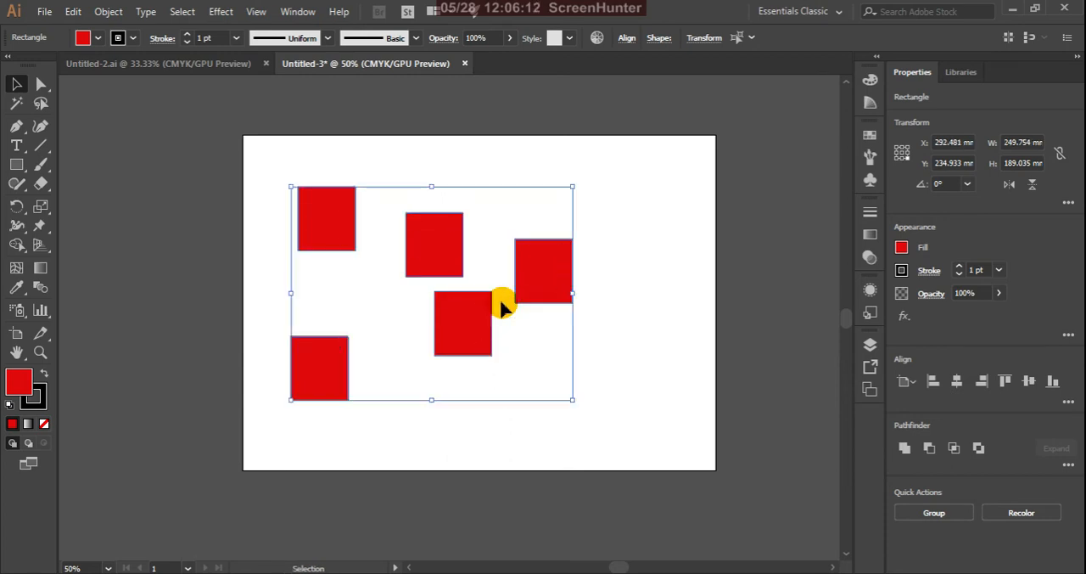
click(984, 384)
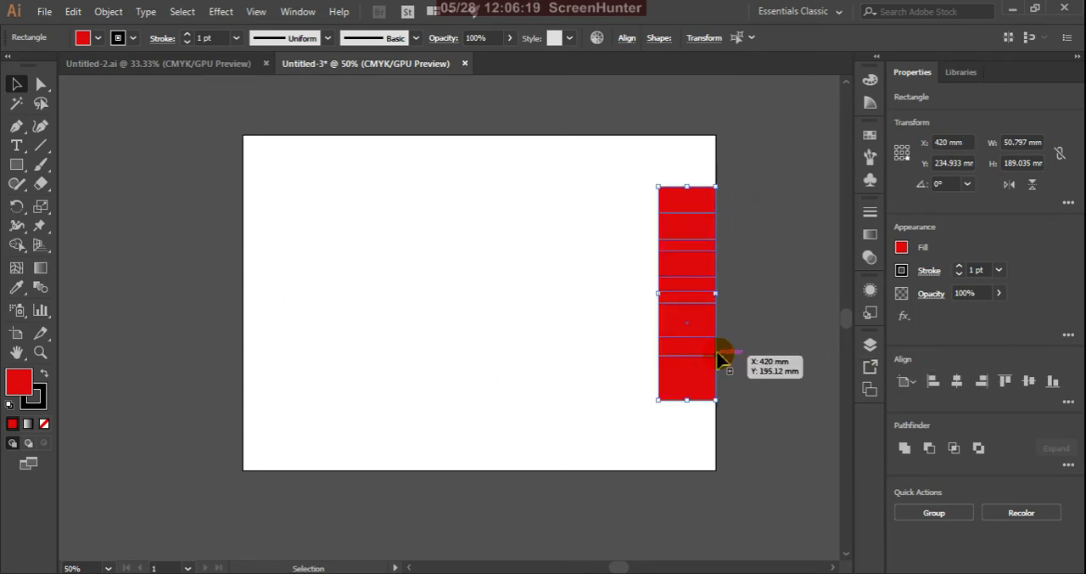
key(ctrl+z)
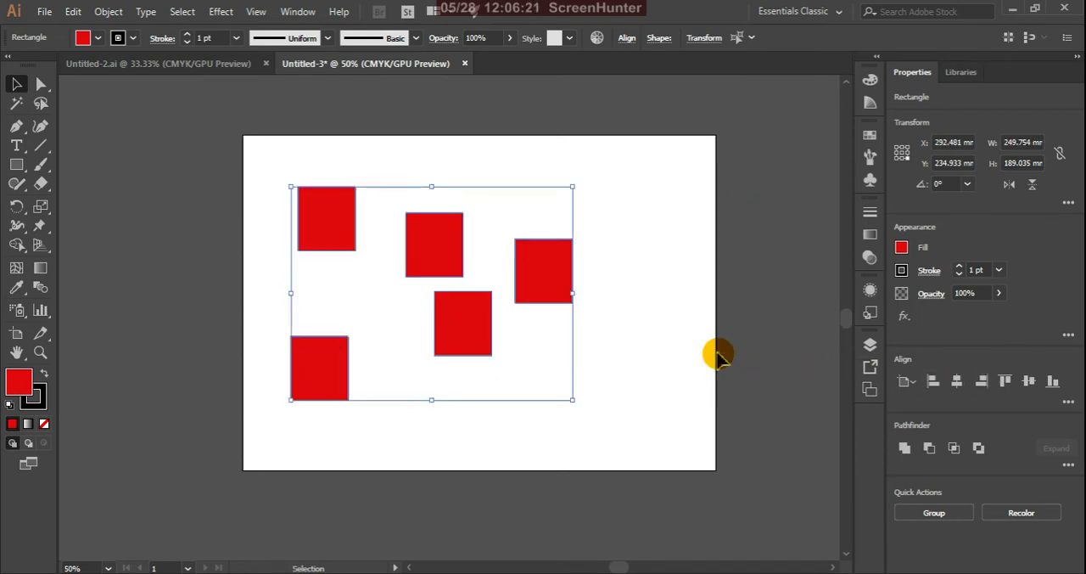
Try Vertical Align Top, Center and Bottom on the five rectangles relative to the artboard, undoing each alignment
click(1004, 384)
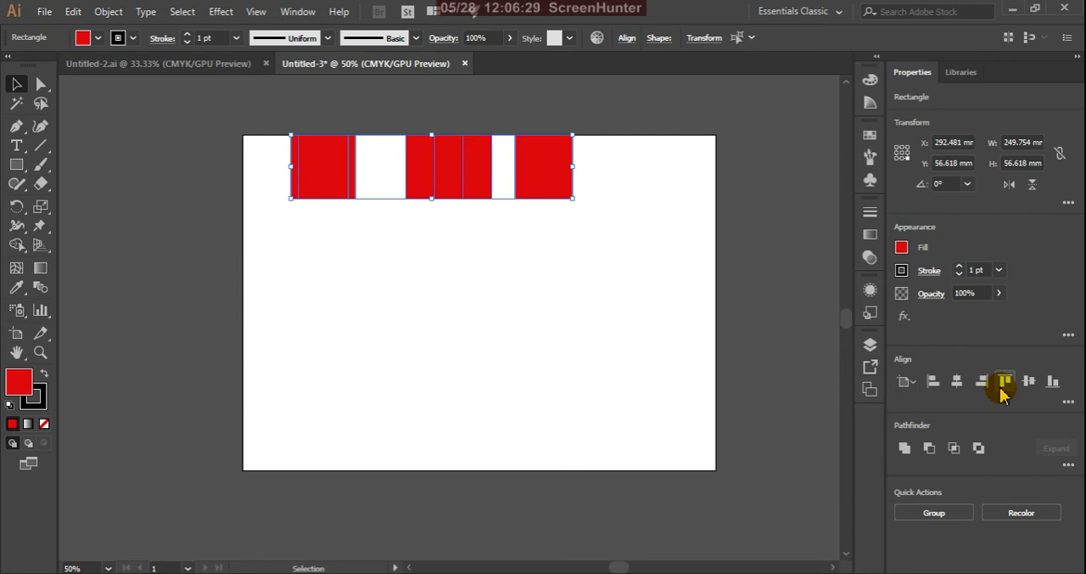
key(ctrl+z)
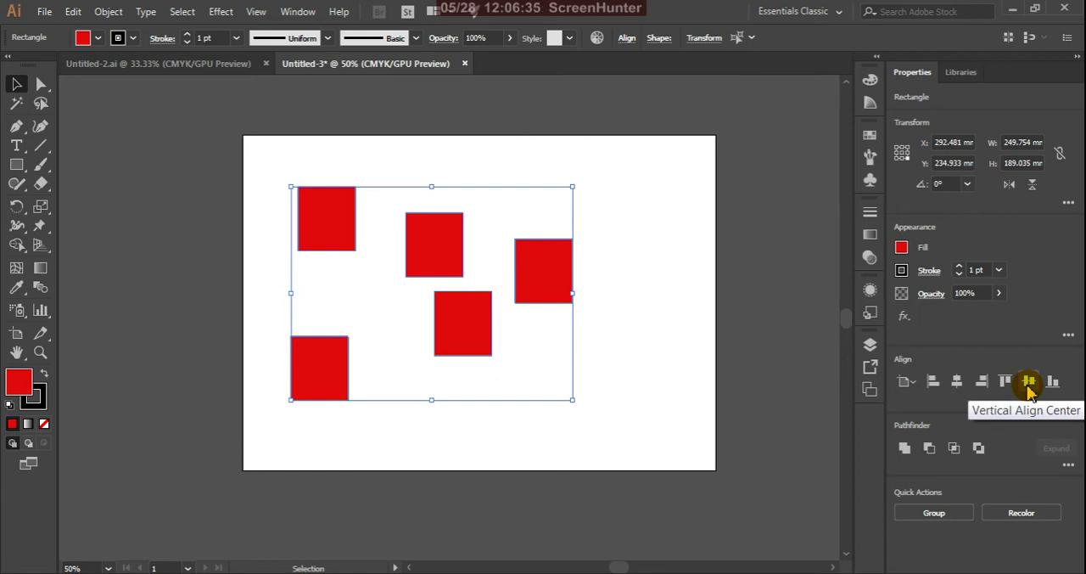
click(1028, 382)
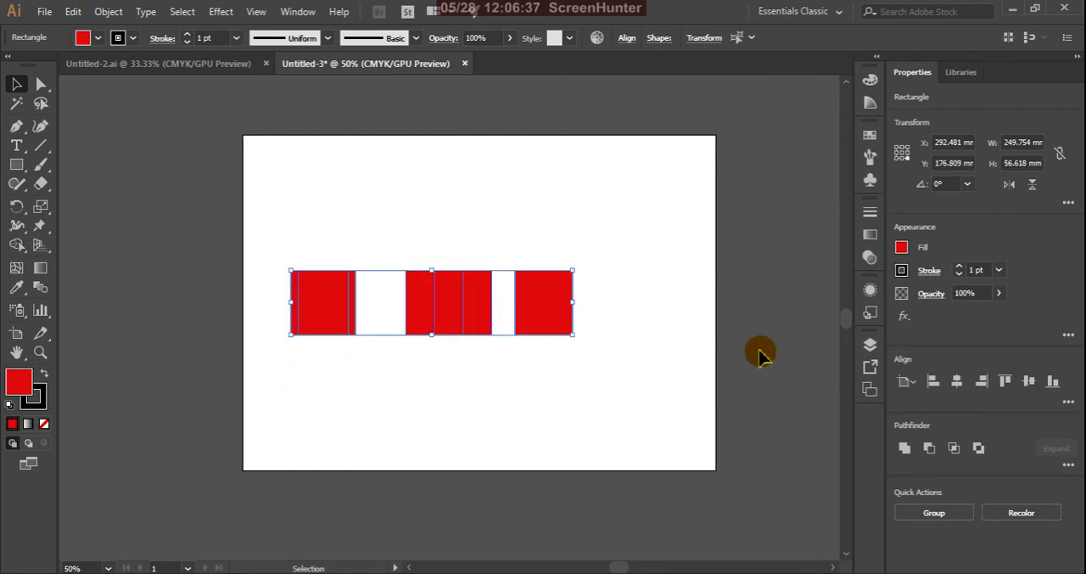
key(ctrl+z)
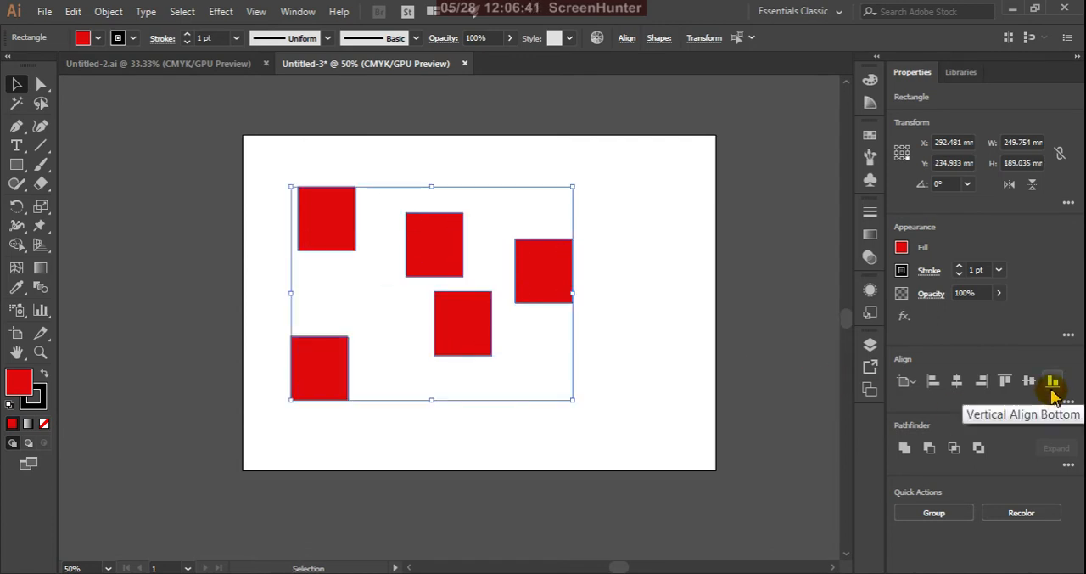
click(1052, 382)
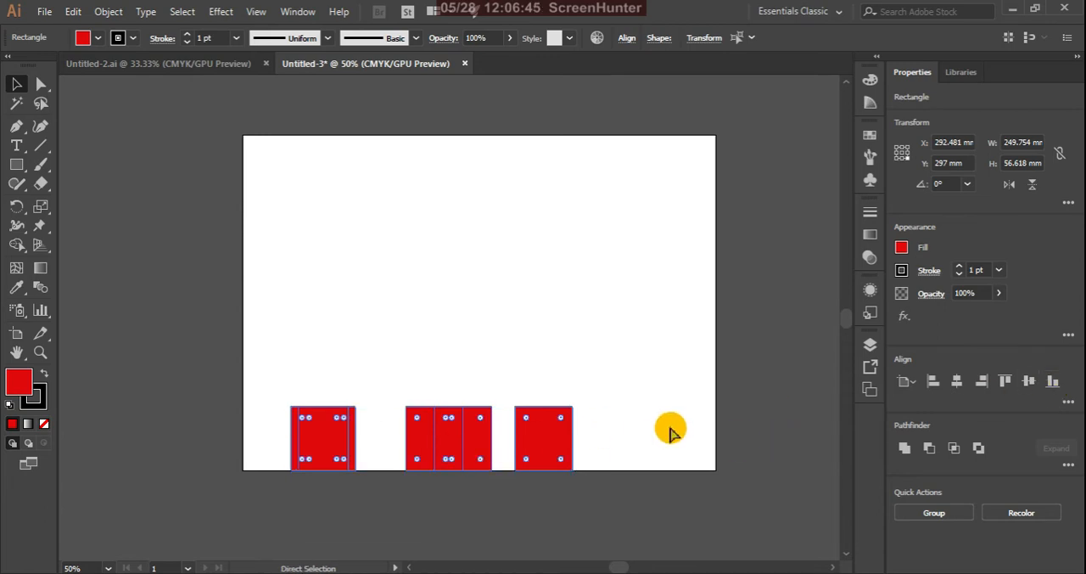
key(ctrl+z)
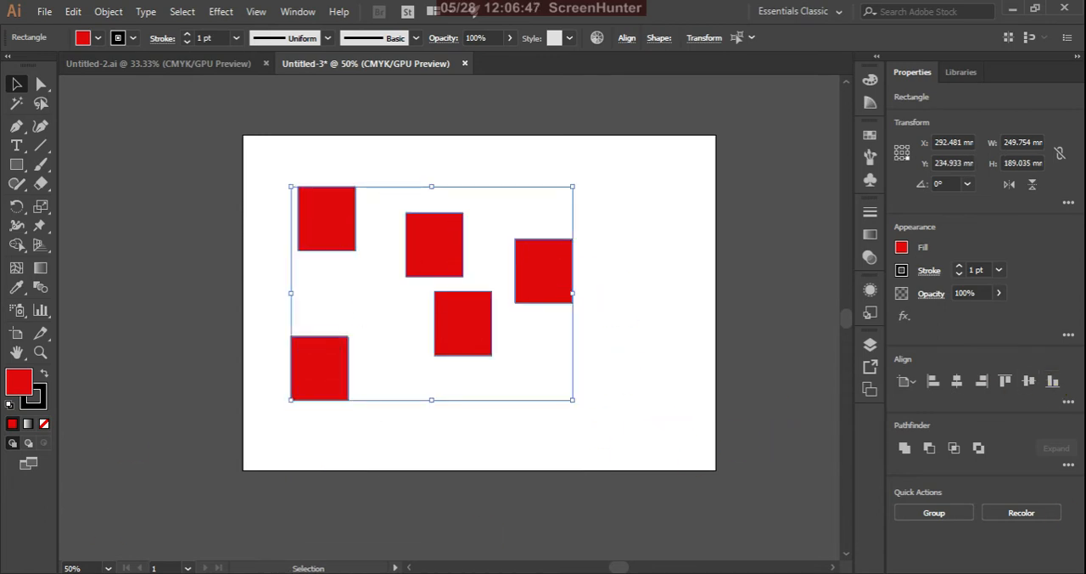
Switch alignment to Align to Selection and apply Vertical and Horizontal Distribute Space to the five rectangles
click(1068, 404)
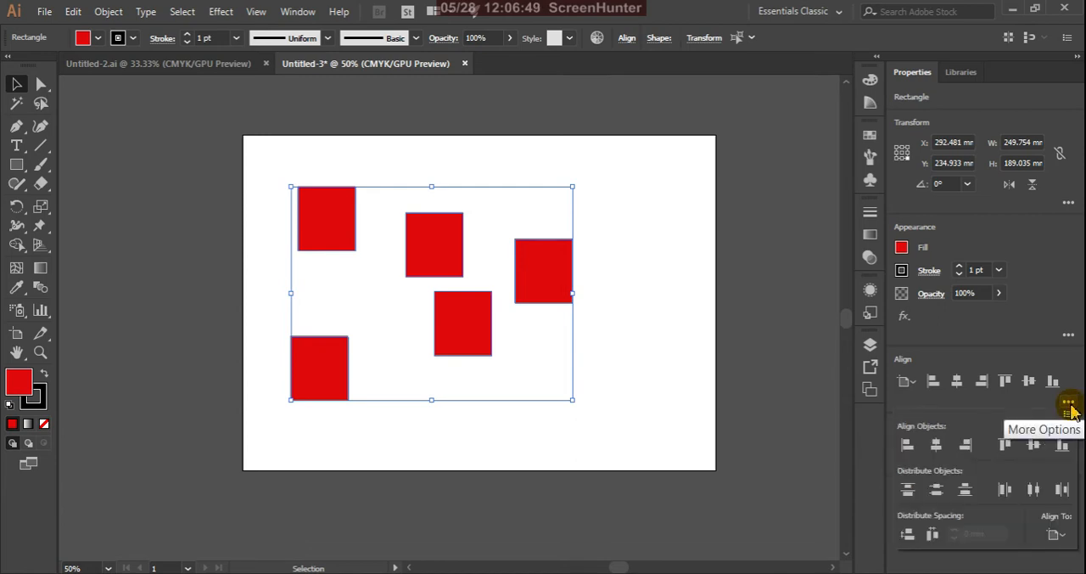
click(1061, 534)
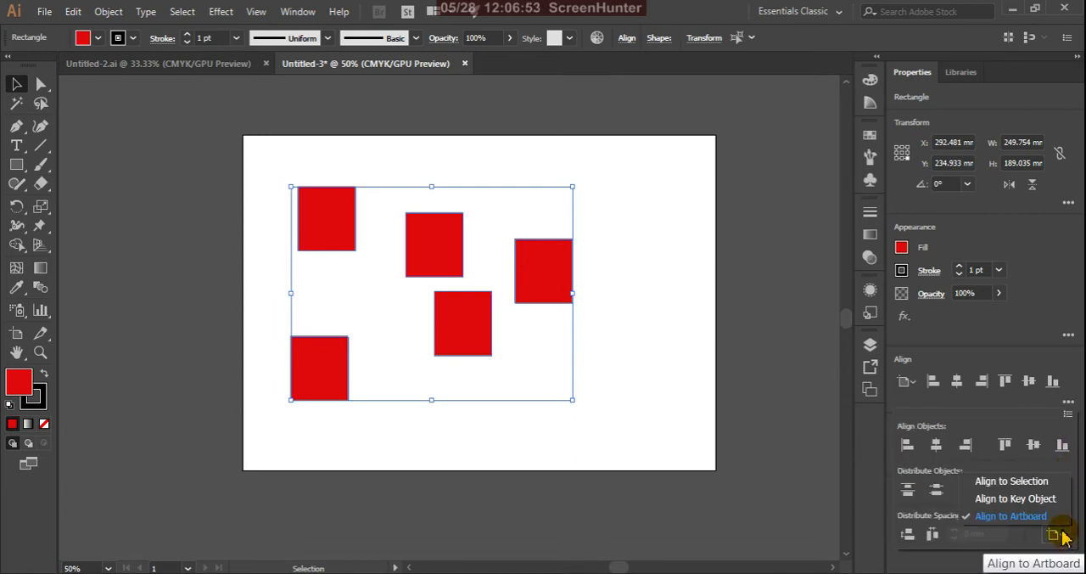
click(1014, 481)
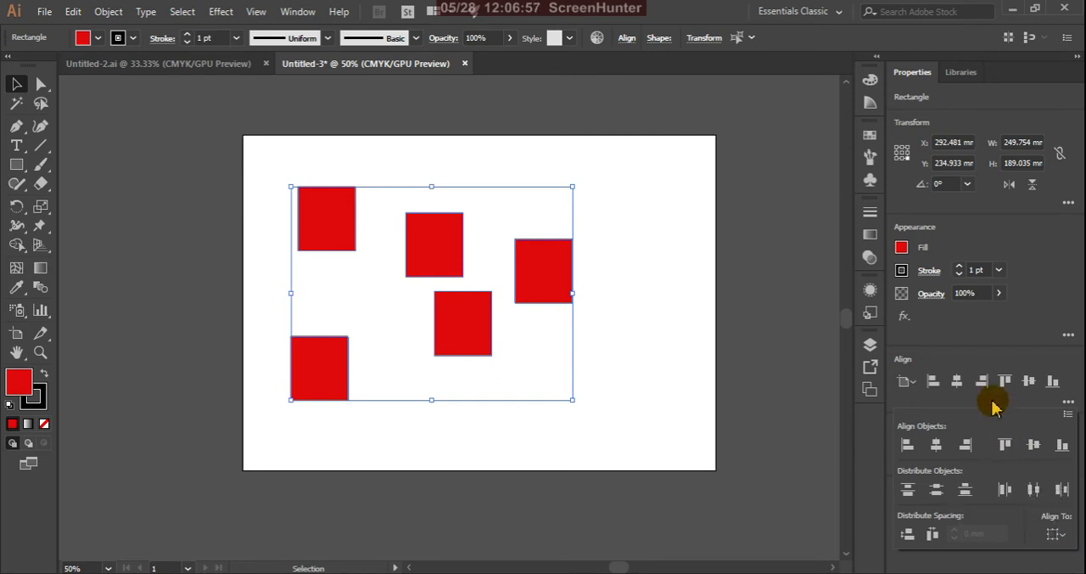
click(908, 535)
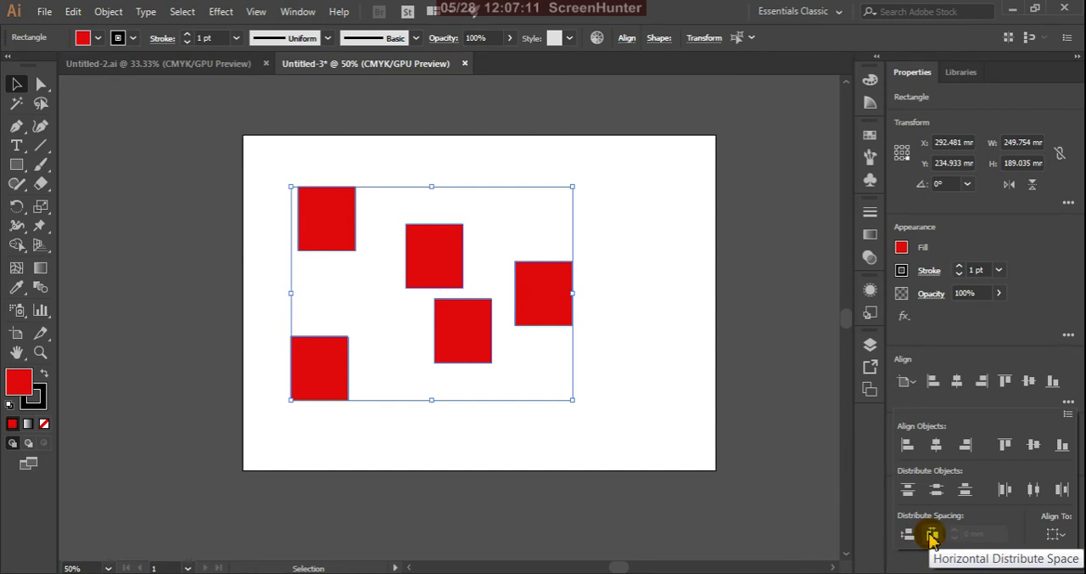
click(931, 535)
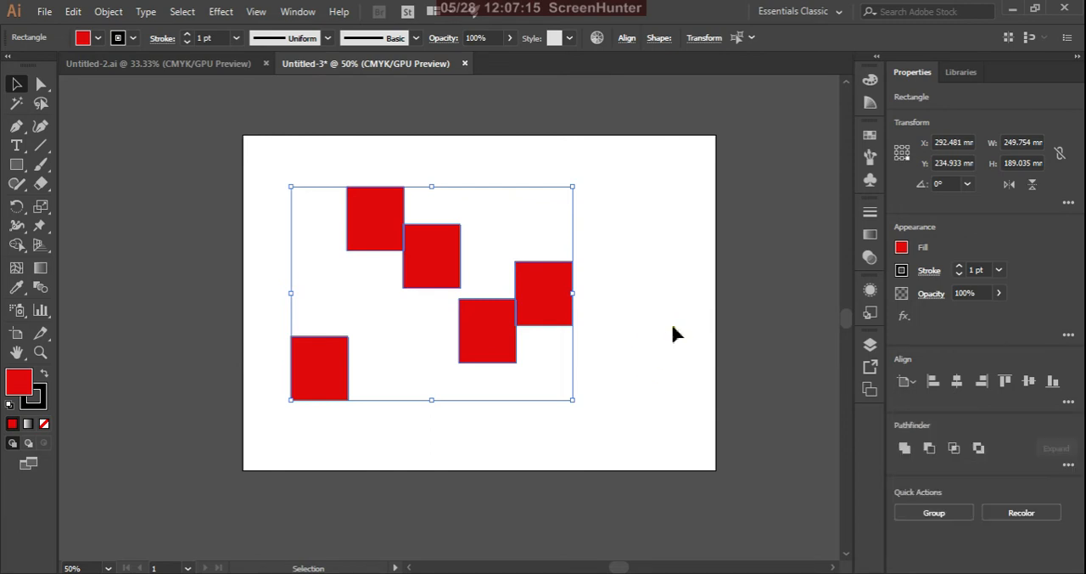
Move the rightmost rectangle further right and the upper middle rectangle up and to the right to separate them from their neighbours
click(602, 211)
click(592, 315)
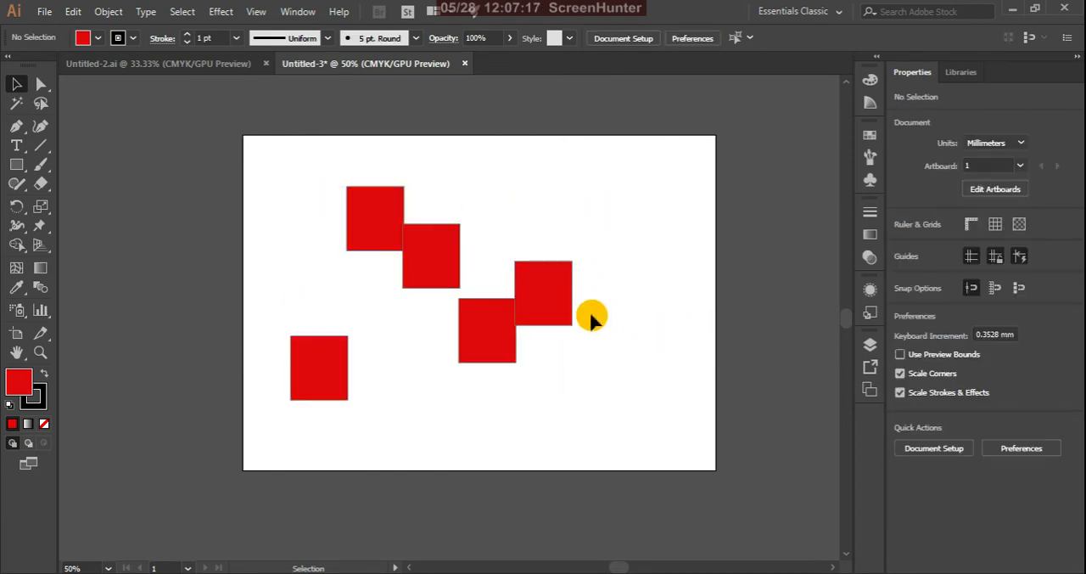
drag(562, 301, 625, 288)
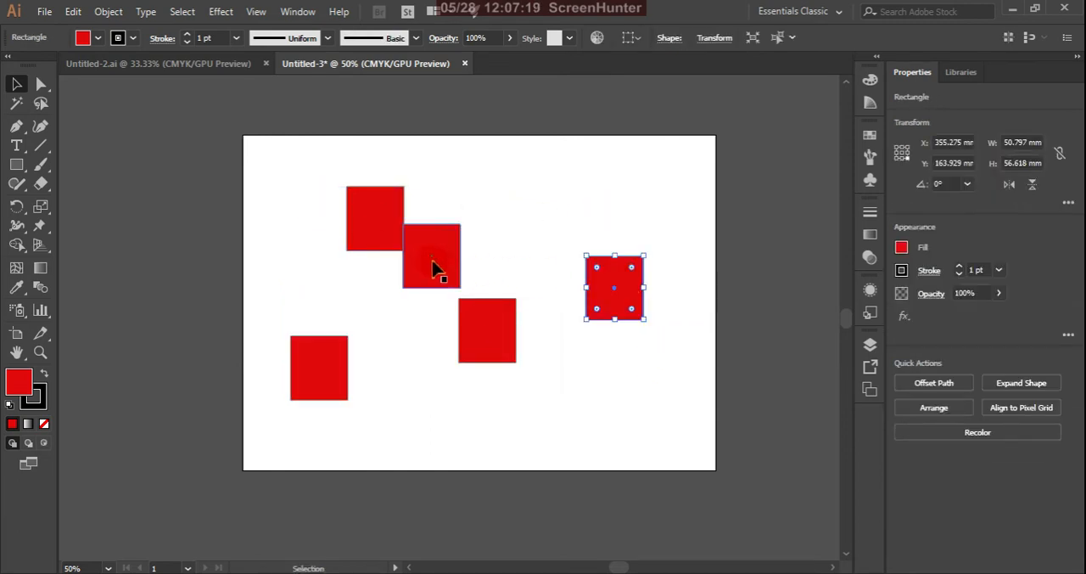
drag(449, 262, 499, 243)
click(522, 383)
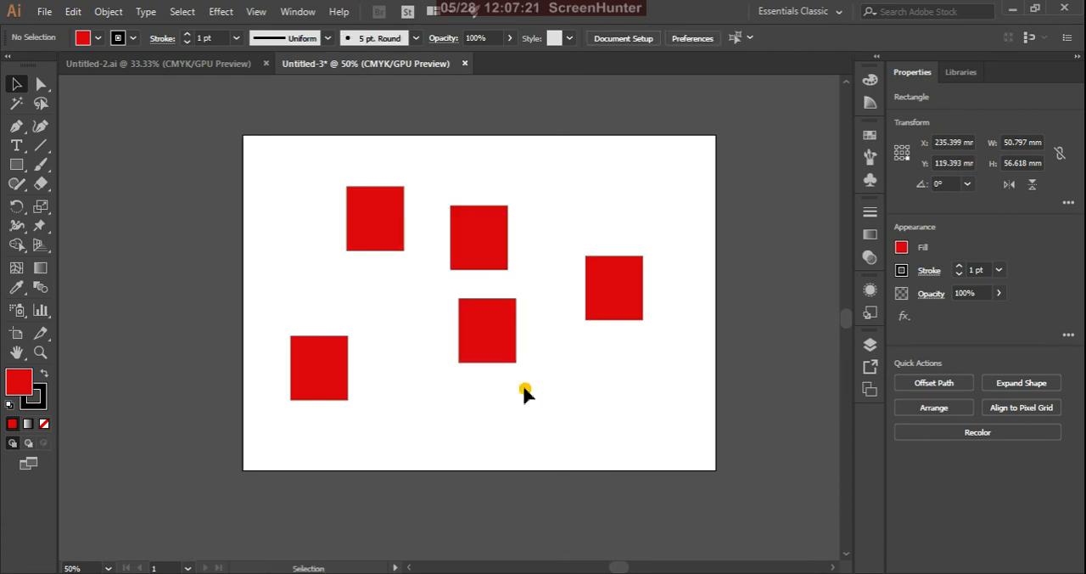
Select all five rectangles and set alignment to Align to Key Object, with the rightmost rectangle as key object
drag(268, 187, 645, 406)
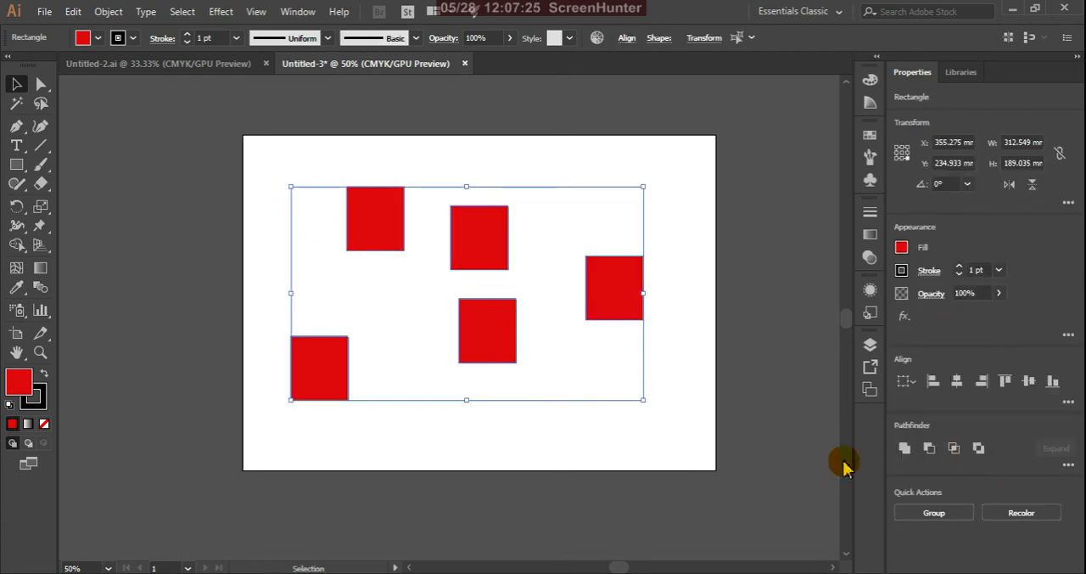
click(1067, 402)
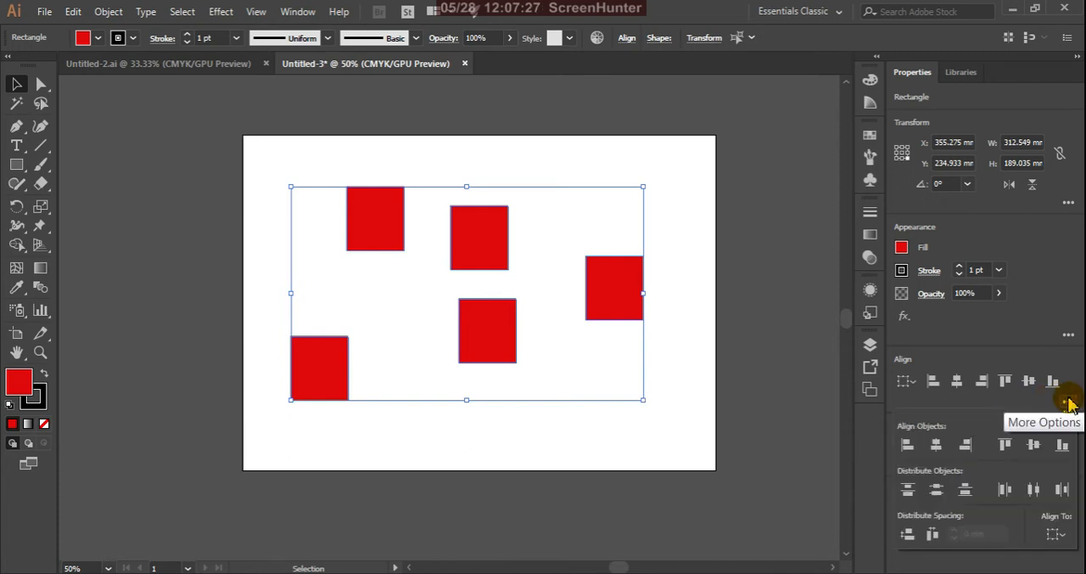
click(1055, 535)
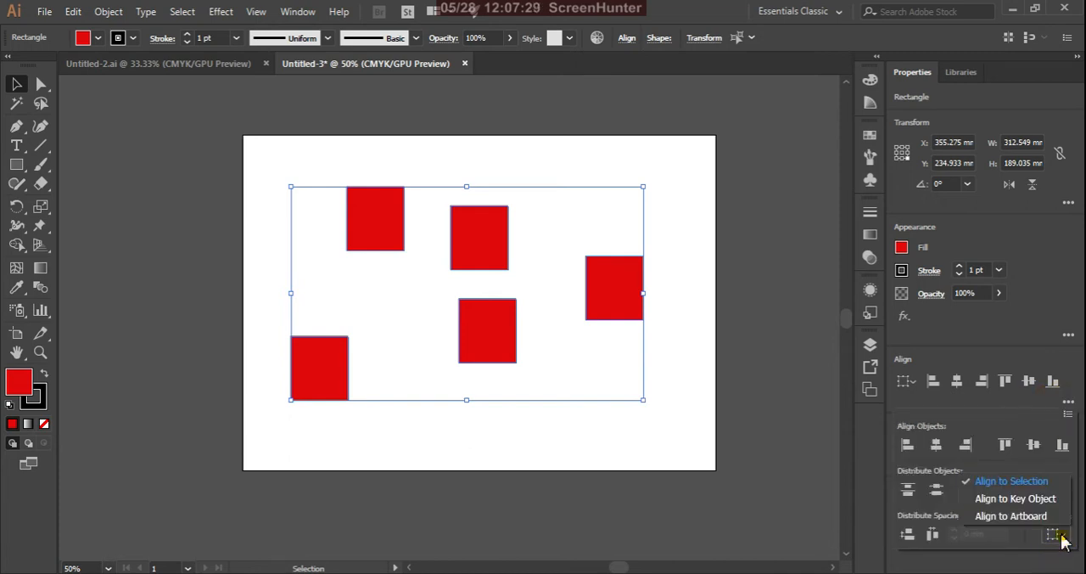
click(1028, 499)
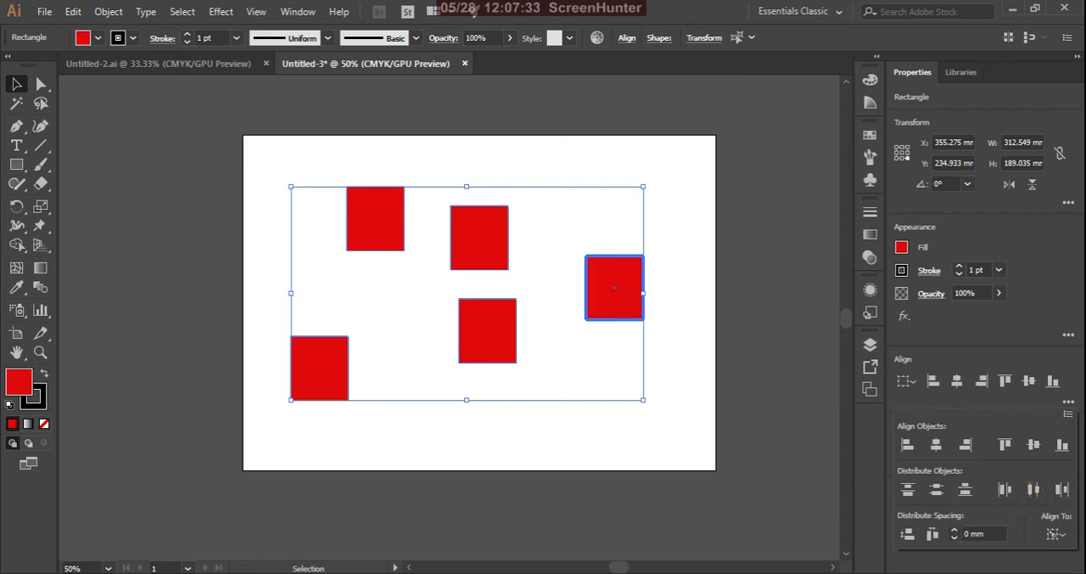
Set the distribute spacing to 5 mm and apply Vertical Distribute Space to the rectangles relative to the key object
click(987, 534)
click(984, 534)
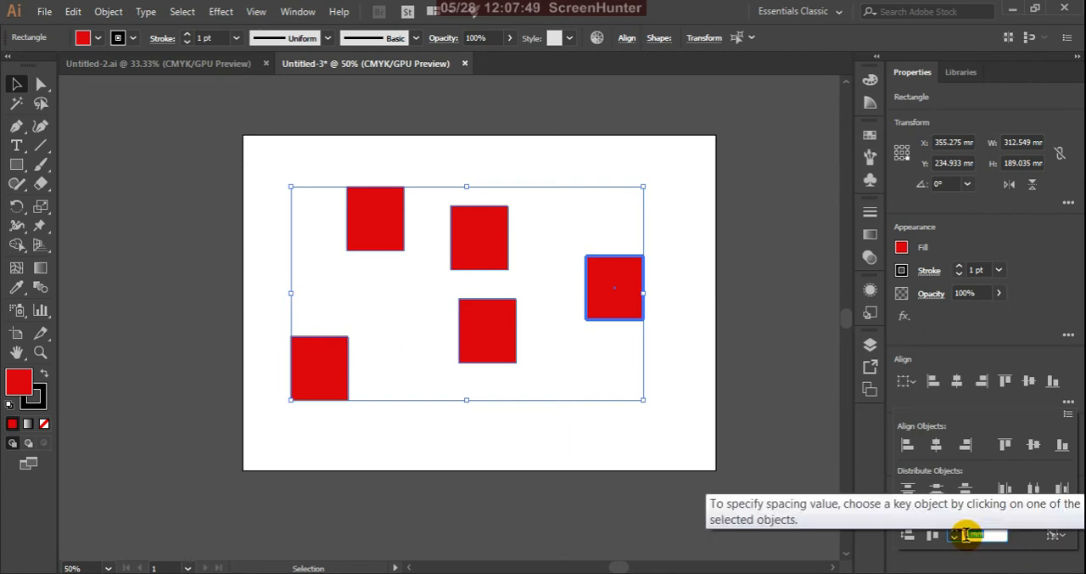
double_click(969, 535)
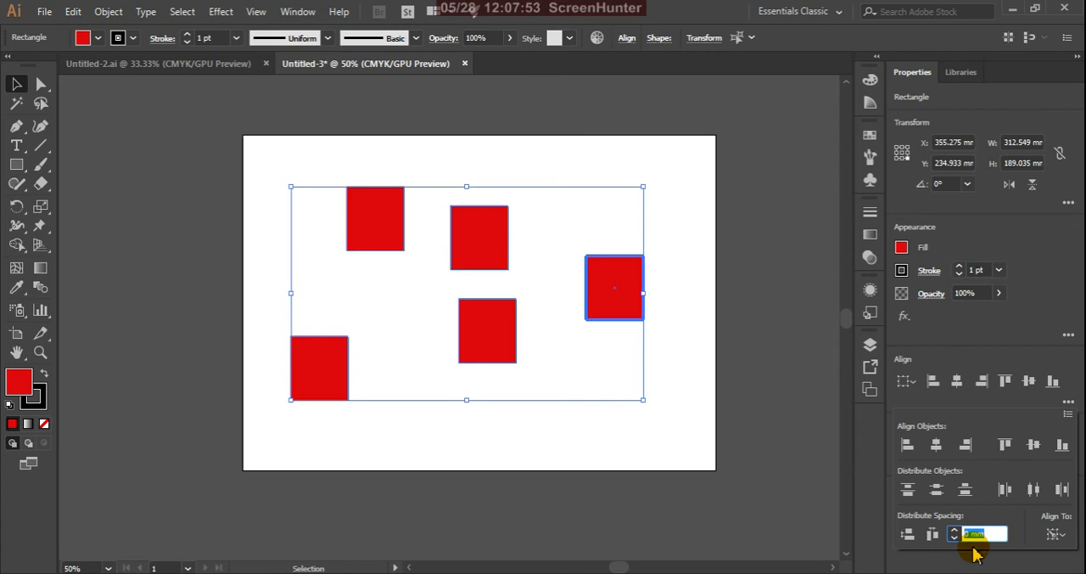
text(5)
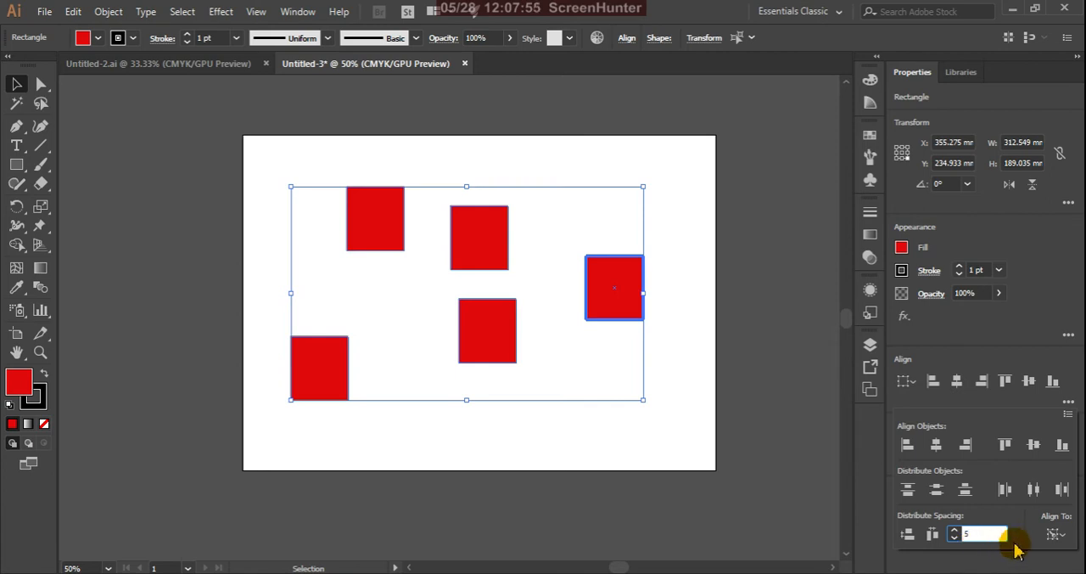
key(Return)
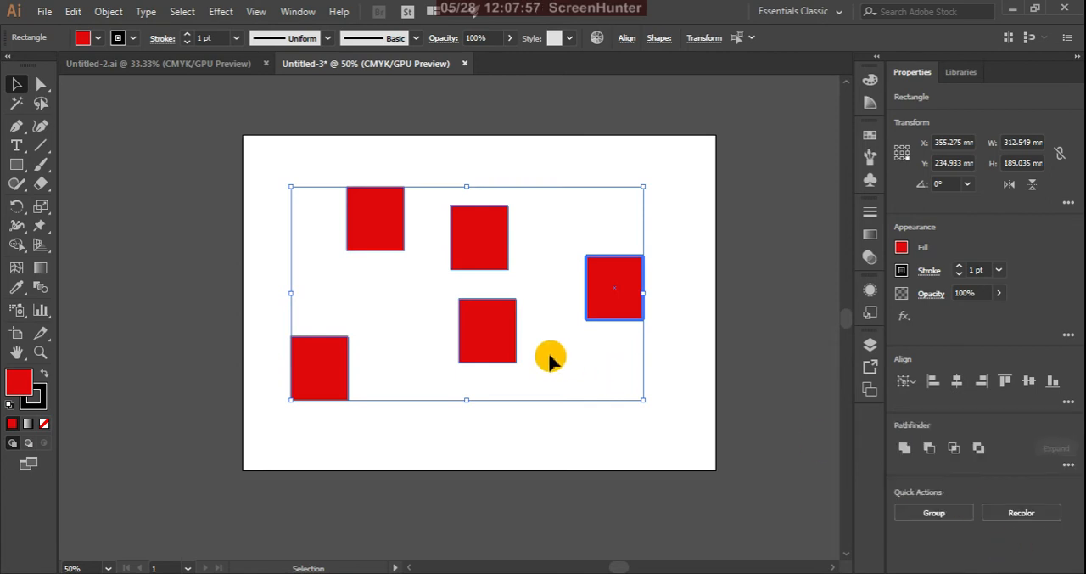
click(1062, 406)
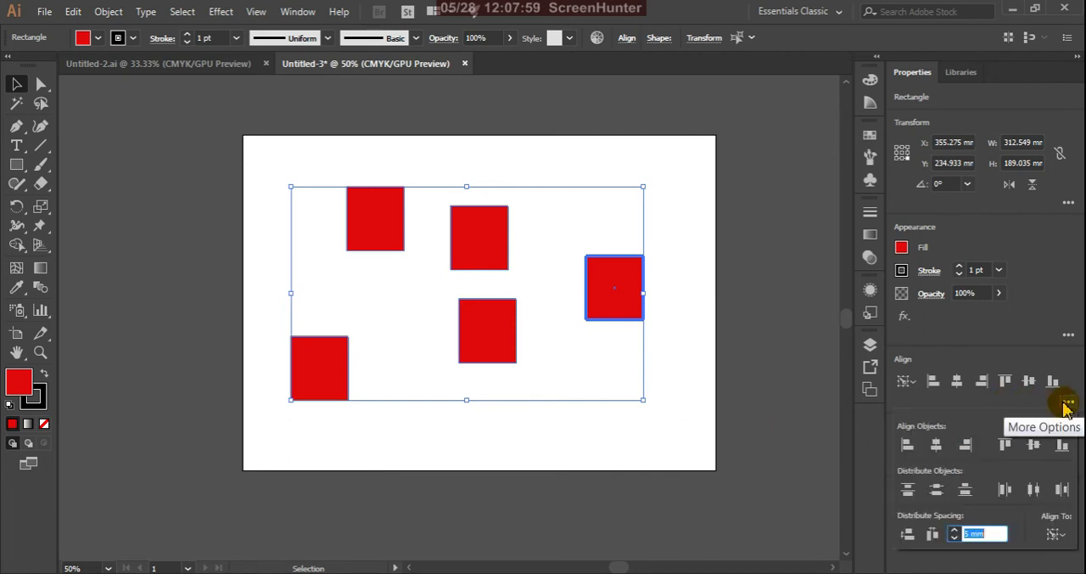
click(908, 534)
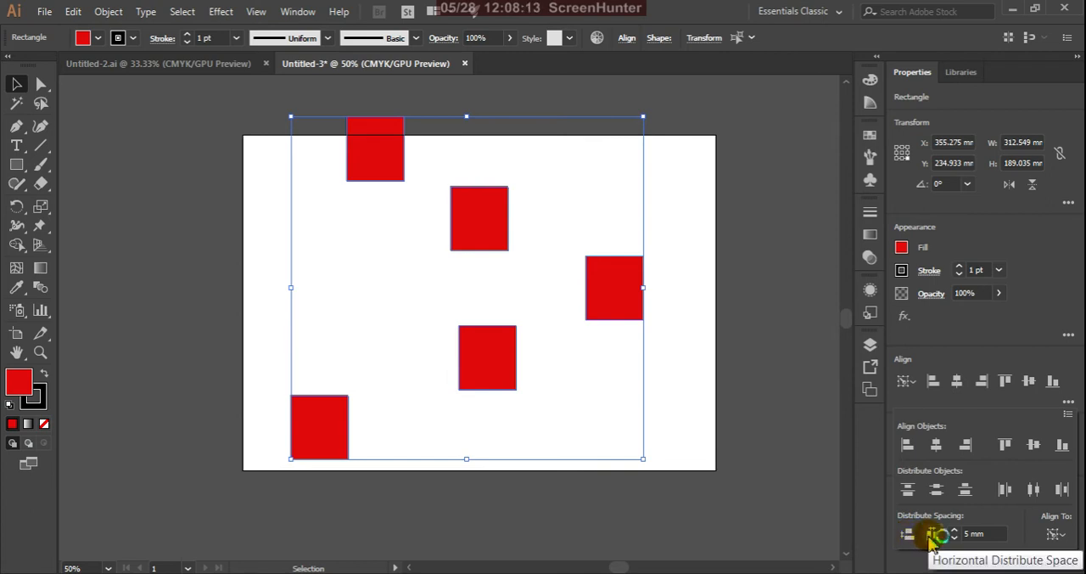
Apply Horizontal Distribute Space at 5 mm and Vertical Distribute Top to the five rectangles relative to the key object
click(932, 535)
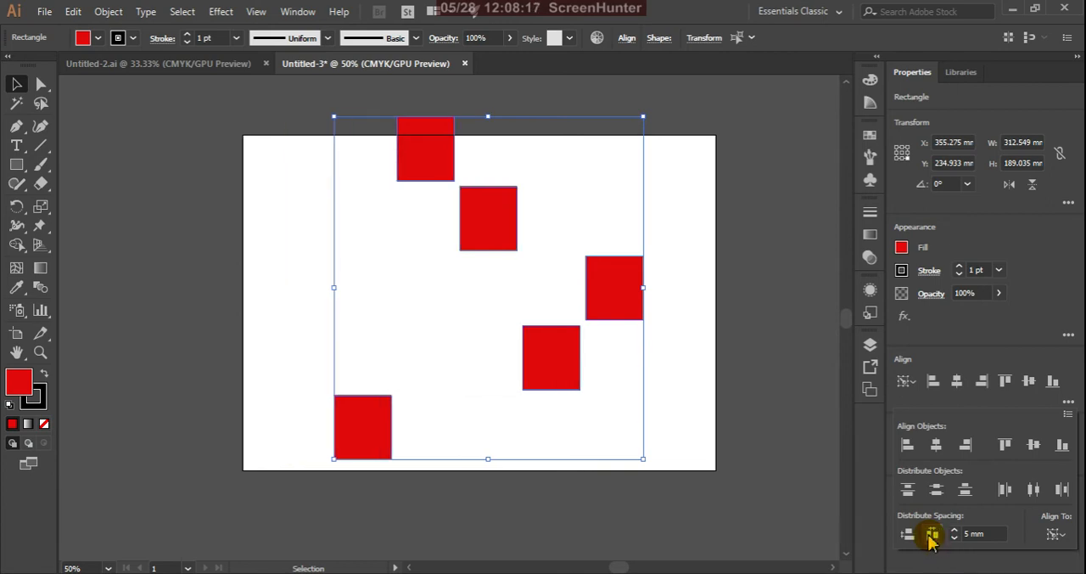
click(908, 491)
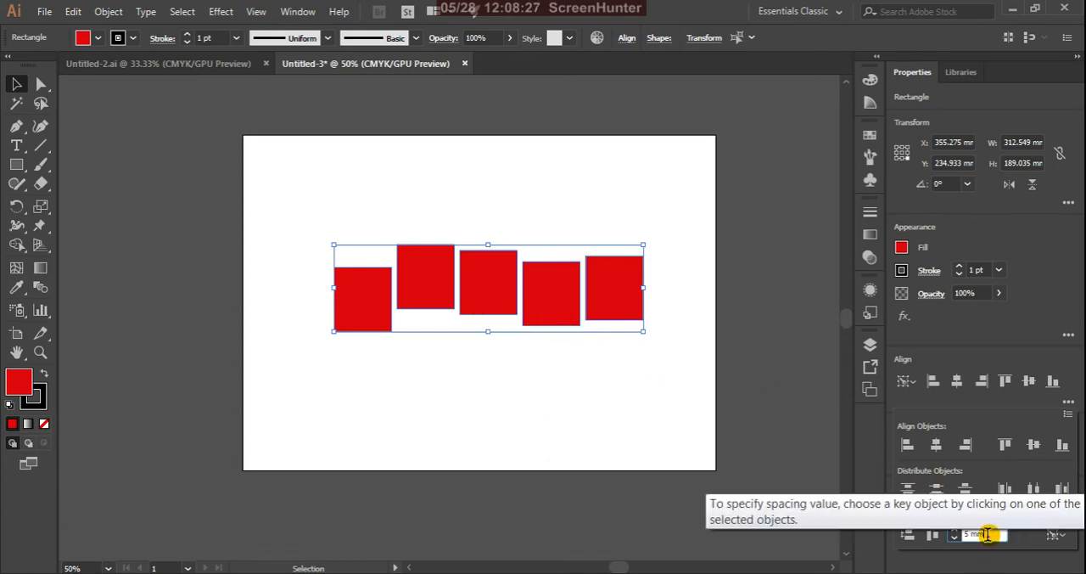
Set the distribute spacing to 20 mm and apply Vertical Distribute Center to the five rectangles
drag(987, 534, 964, 537)
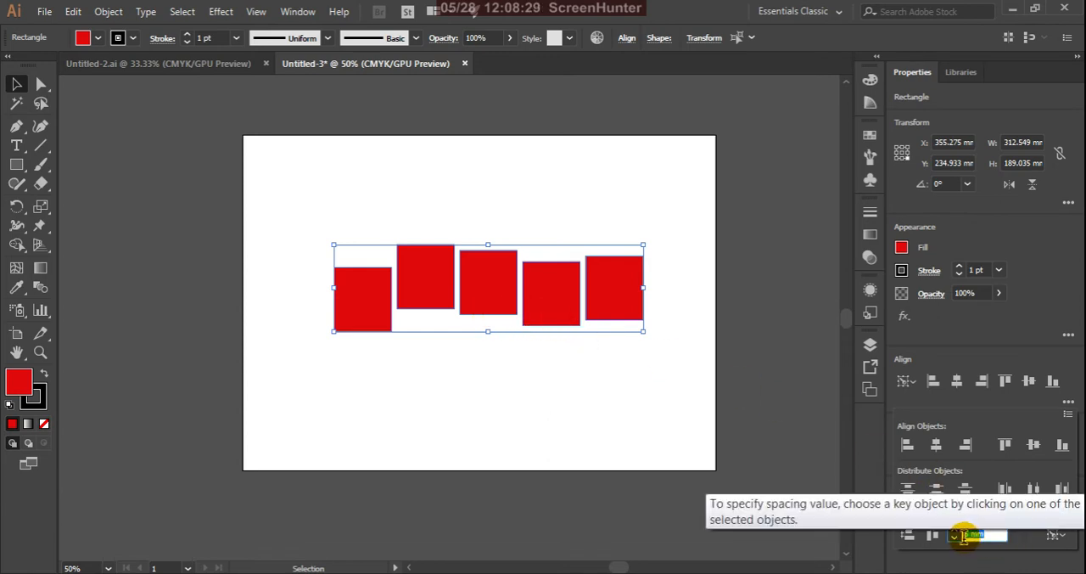
text(1)
text(0)
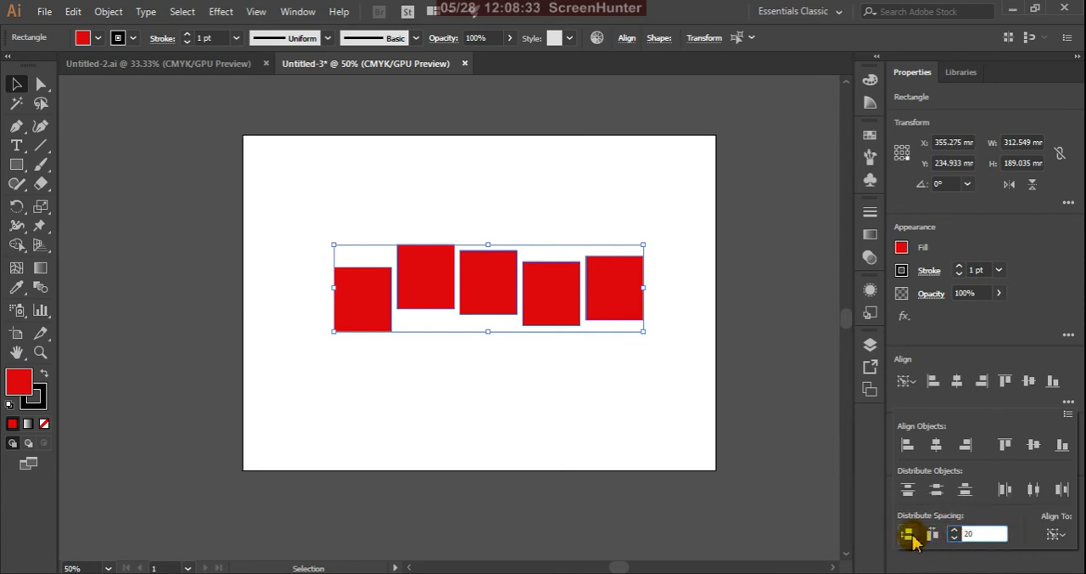
click(937, 491)
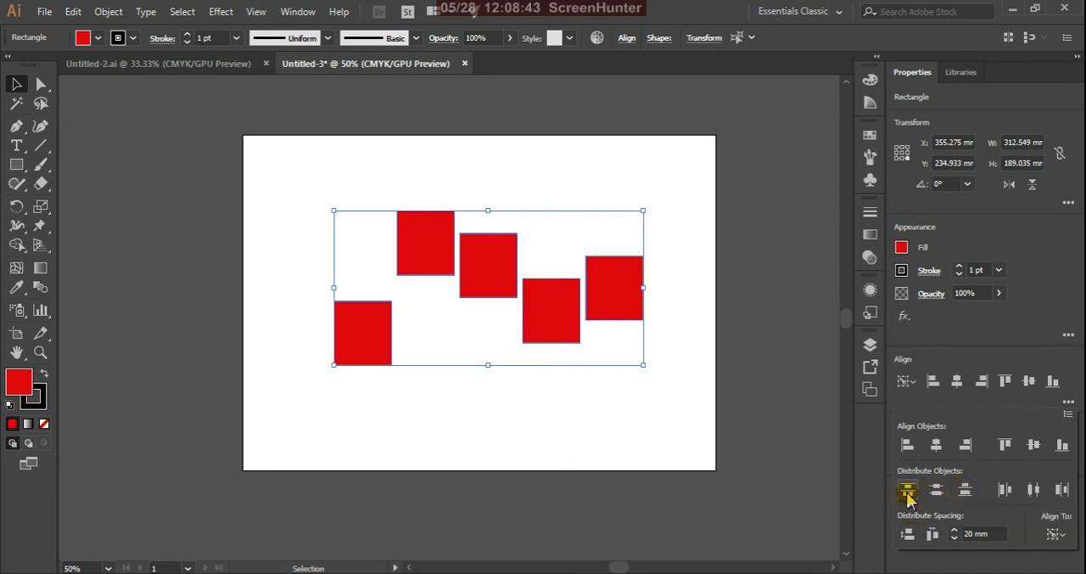
Make the leftmost rectangle the key object and apply Vertical Distribute Top to the five rectangles
click(376, 342)
click(376, 341)
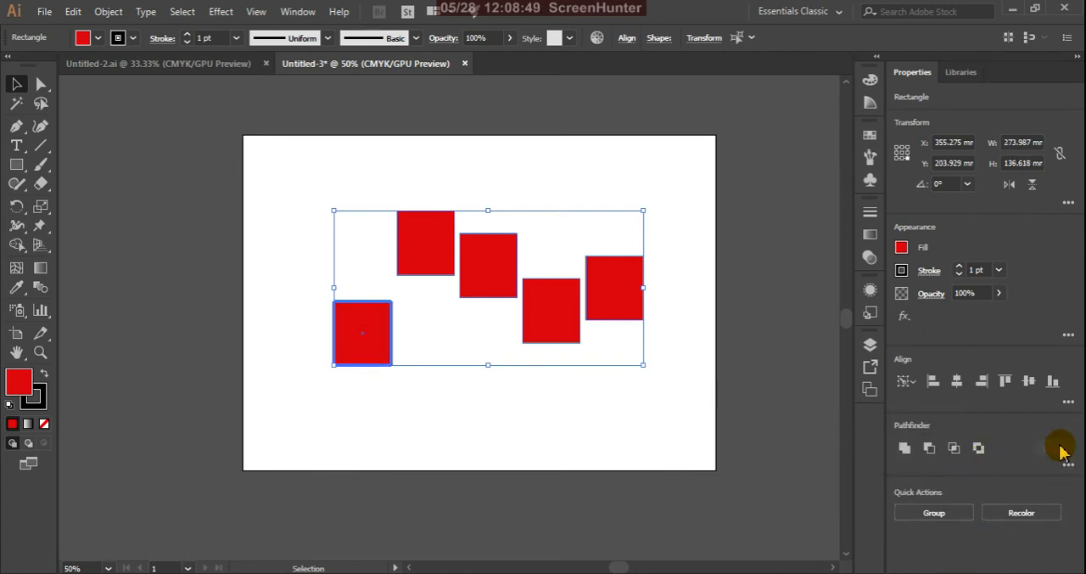
click(1070, 402)
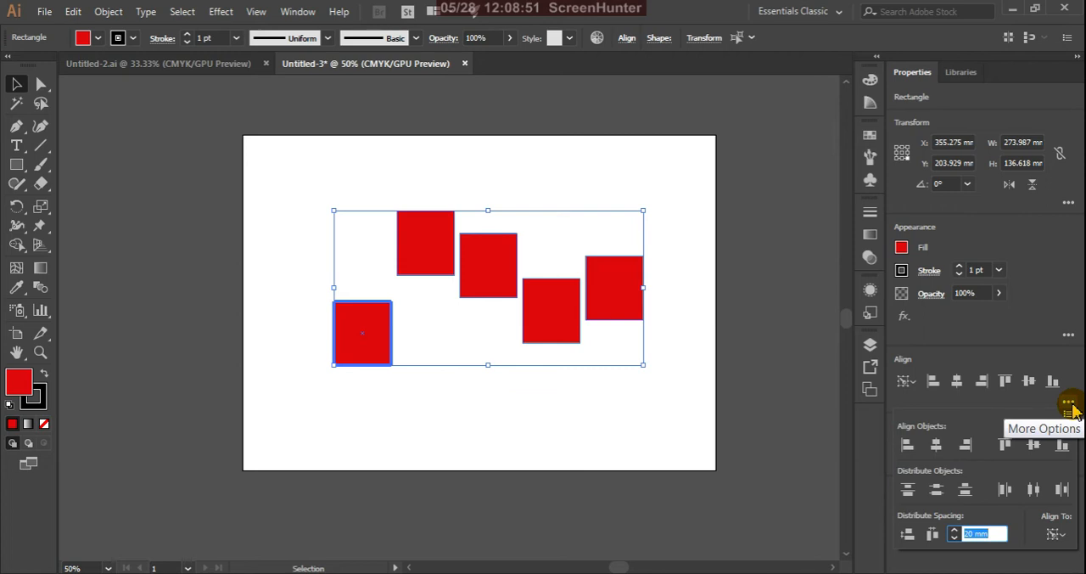
click(914, 493)
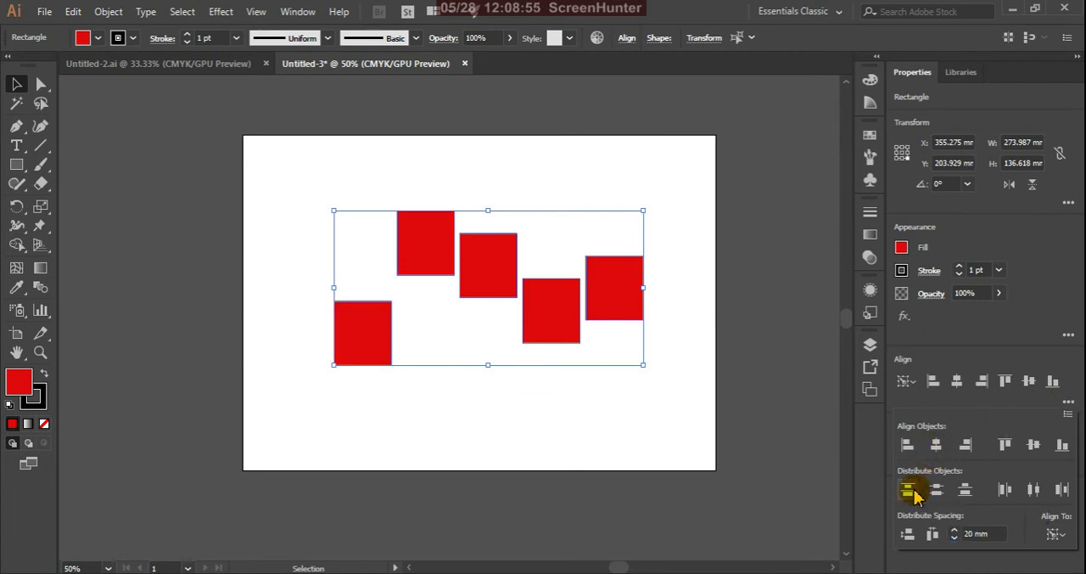
With the leftmost rectangle as key object, apply Vertical and Horizontal Distribute Space at 20 mm to the five rectangles
click(360, 324)
click(375, 334)
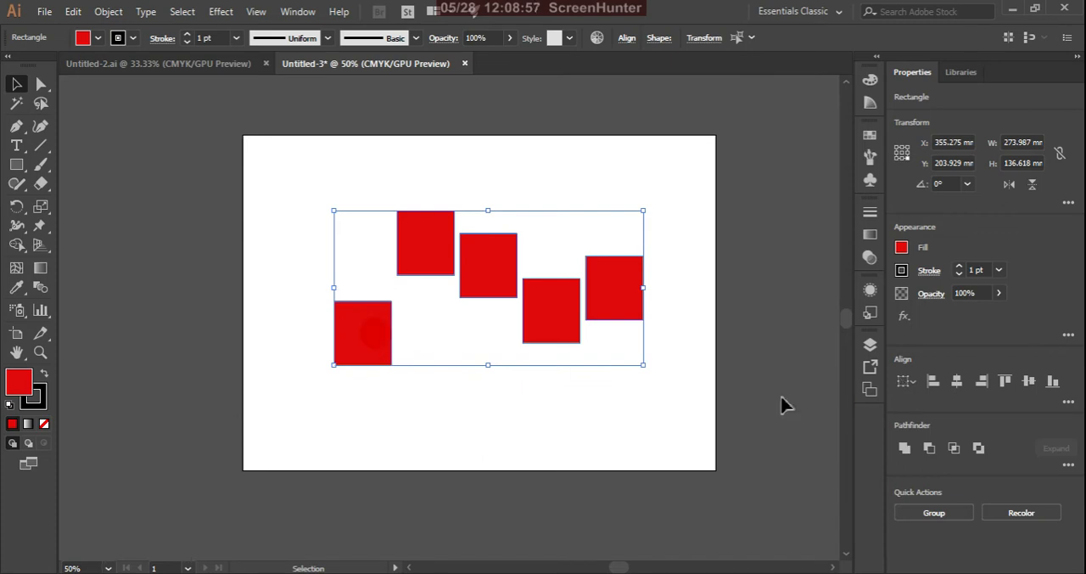
click(383, 333)
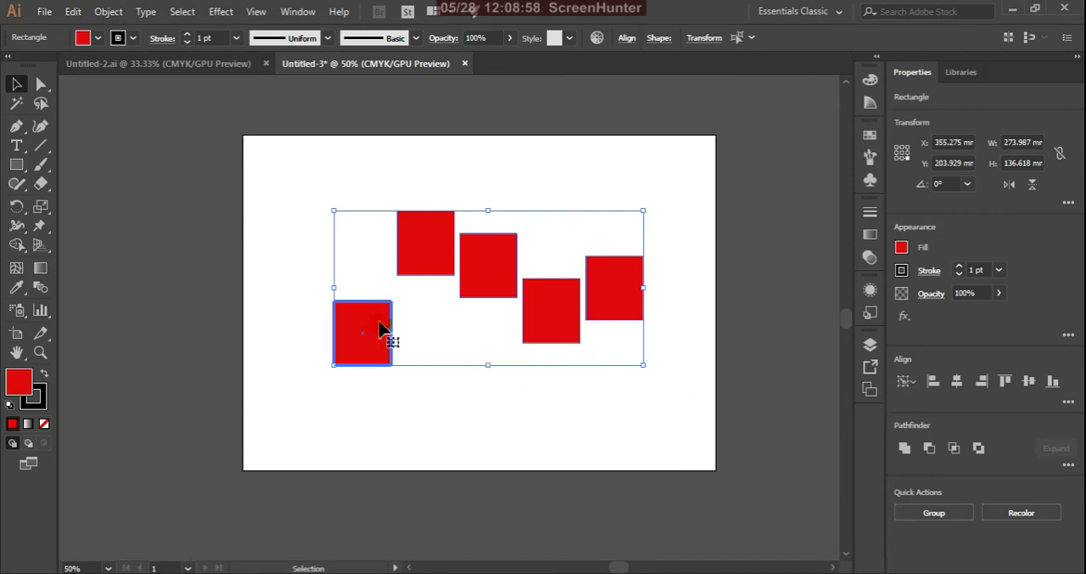
click(1065, 403)
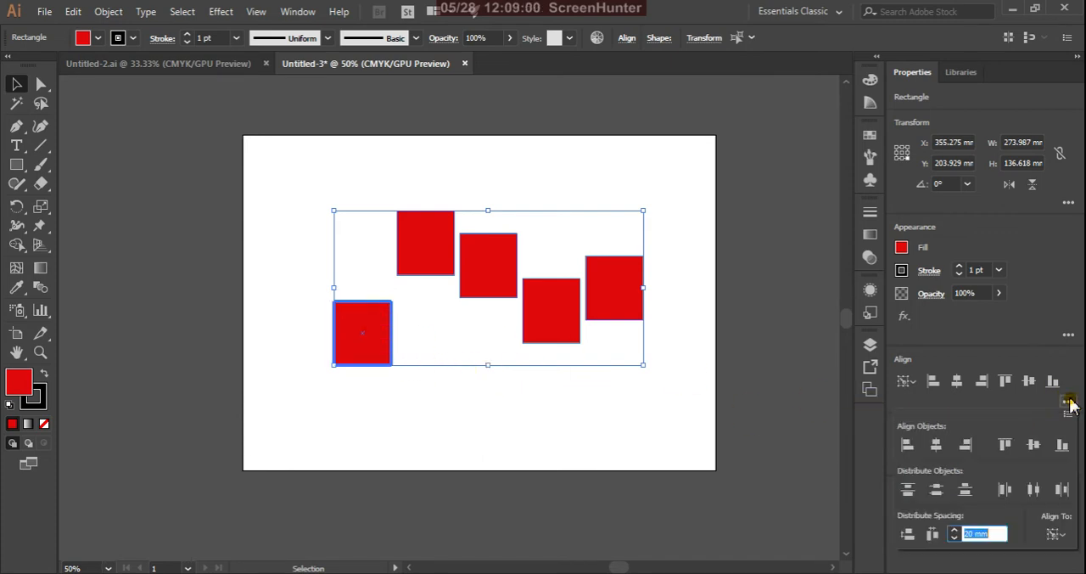
click(908, 535)
scroll(726, 401, up, 3)
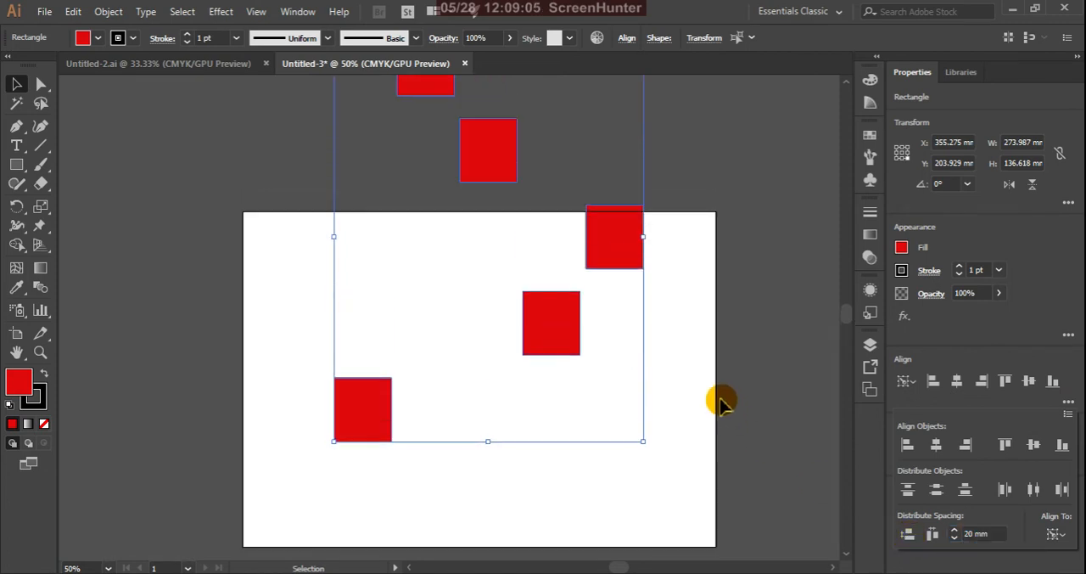
scroll(726, 401, down, 1)
scroll(735, 413, down, 1)
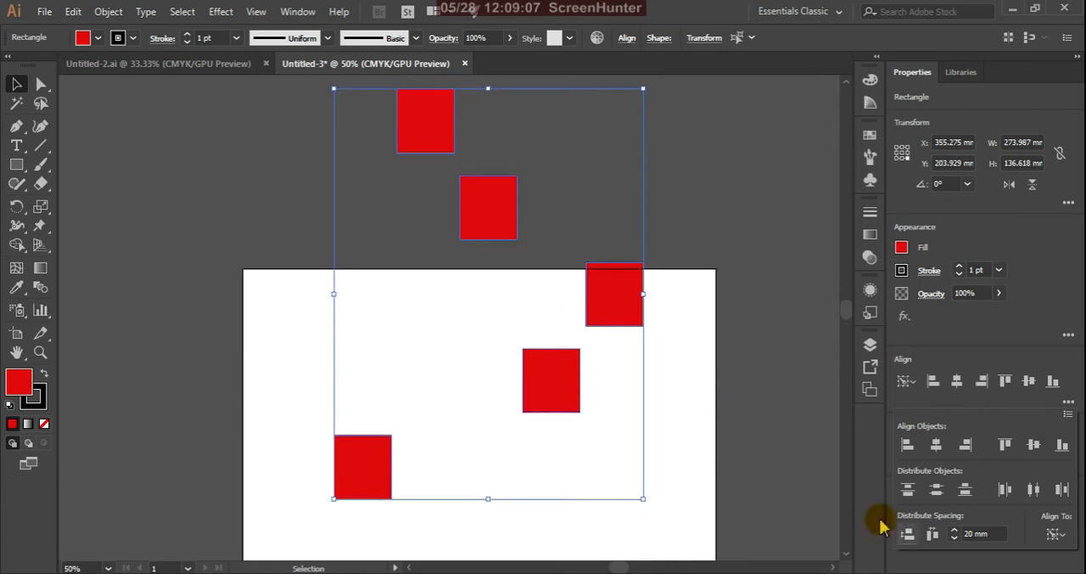
click(933, 535)
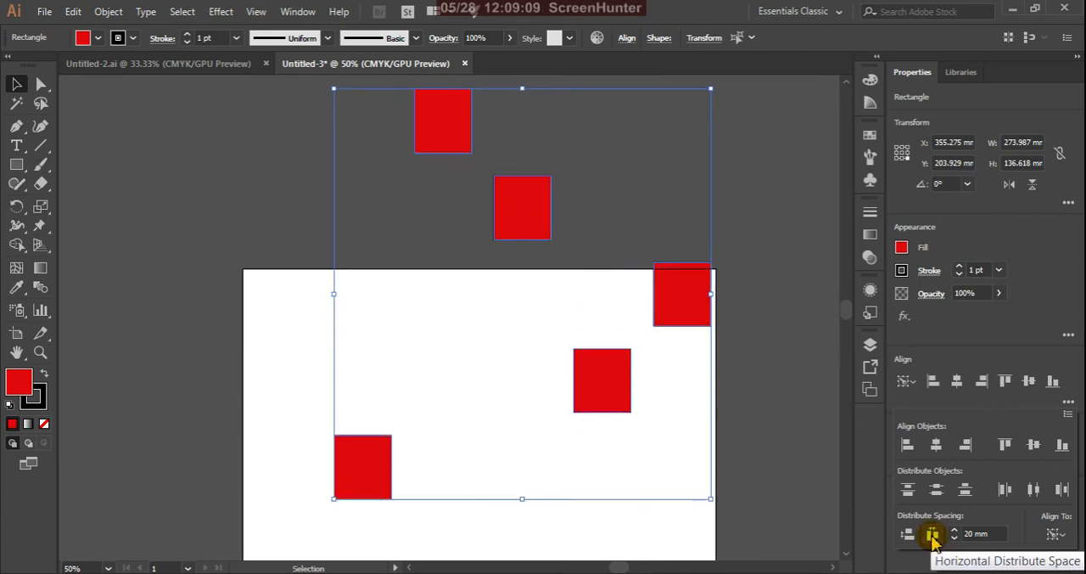
Apply Vertical Distribute Bottom to the five rectangles relative to the leftmost key object
click(965, 491)
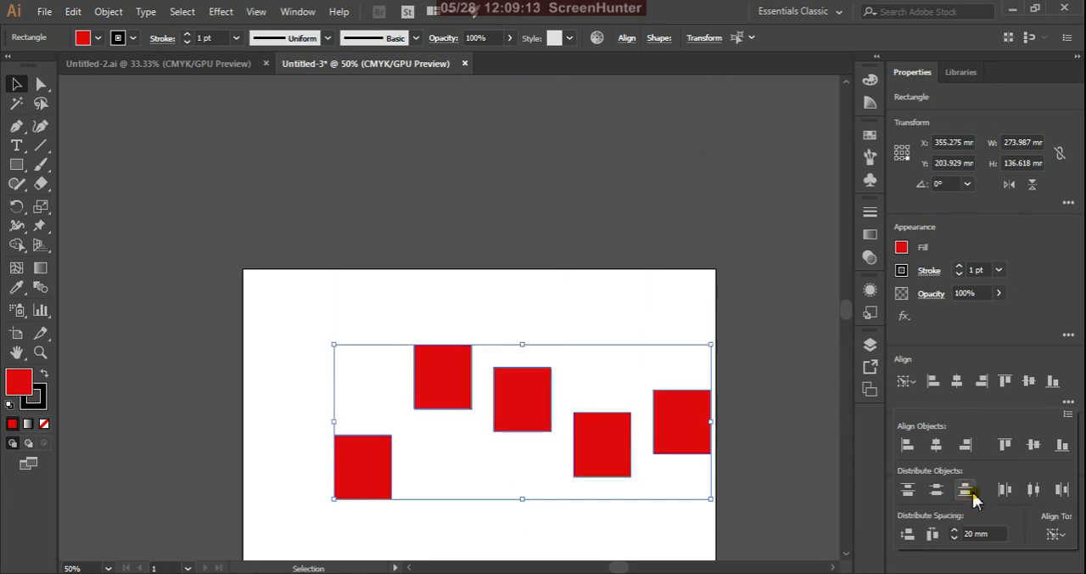
scroll(773, 437, down, 1)
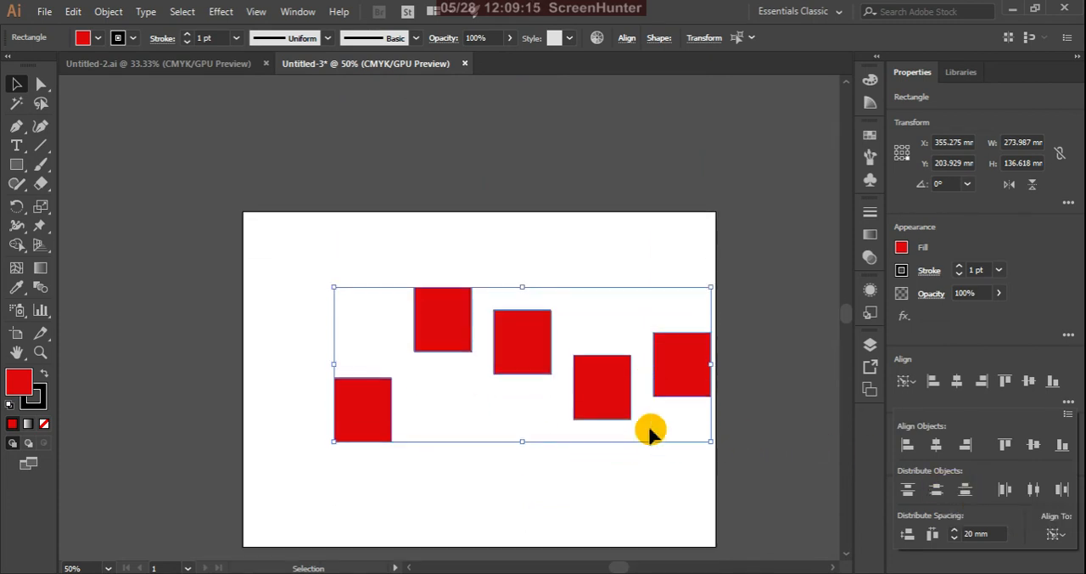
Try Horizontal Distribute Left on the five rectangles relative to the leftmost key object, and undo it
click(1002, 490)
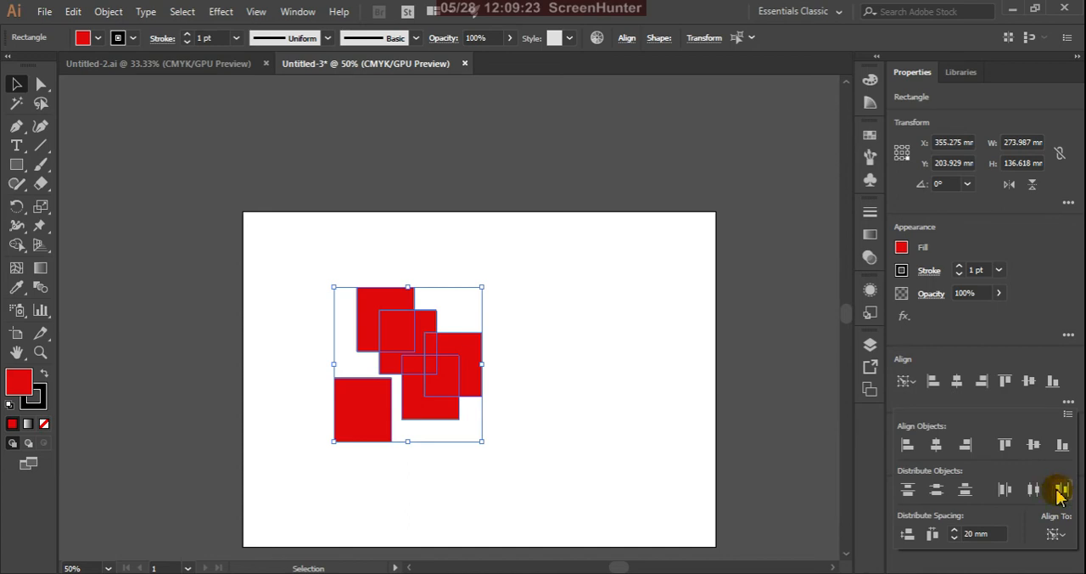
click(774, 398)
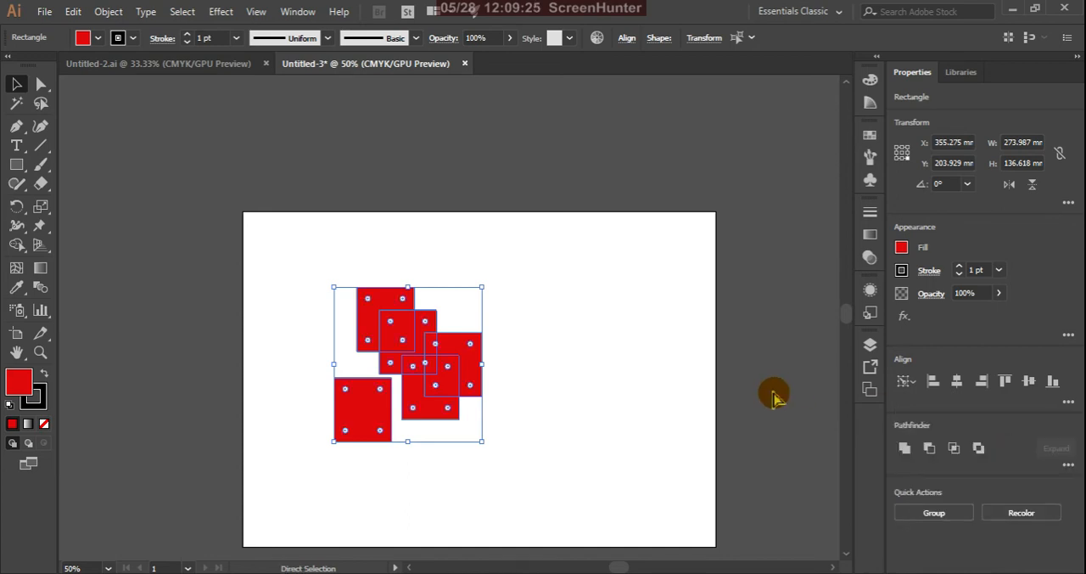
key(ctrl+z)
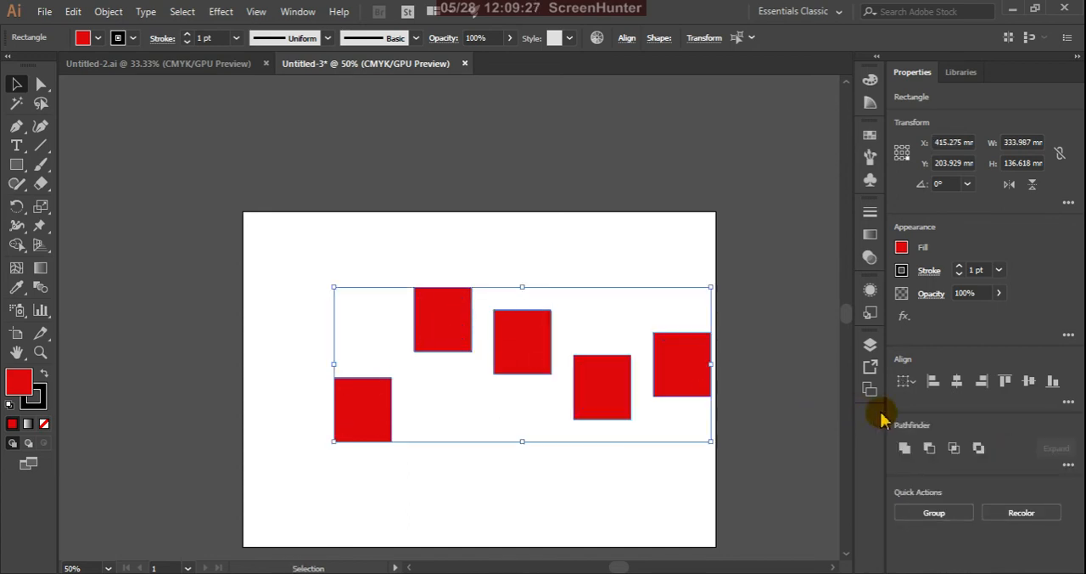
Try Horizontal Distribute Center relative to the selection and with the rightmost rectangle as key object, and undo the distribution
click(1068, 404)
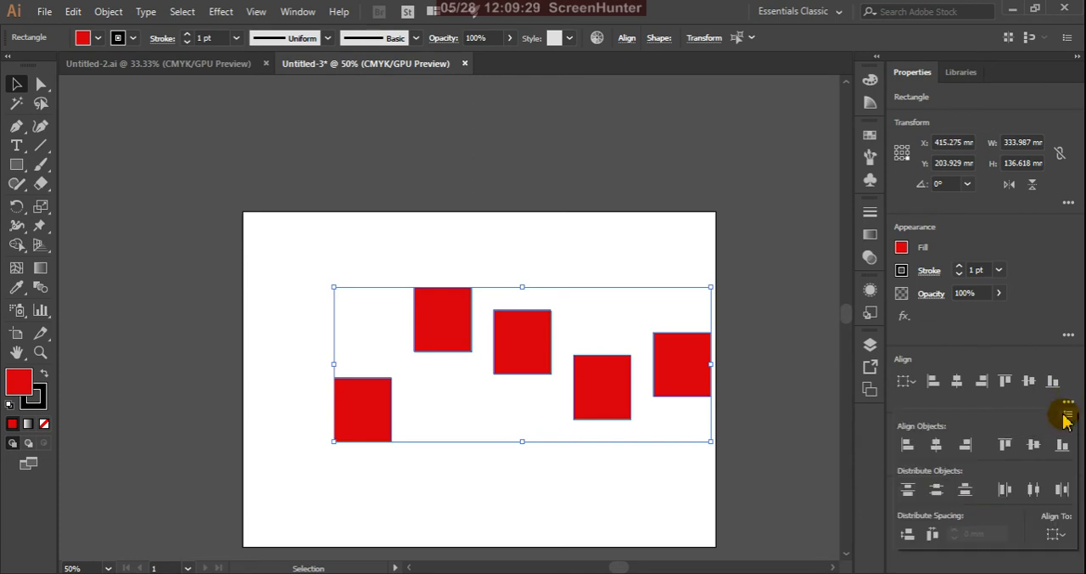
click(1035, 490)
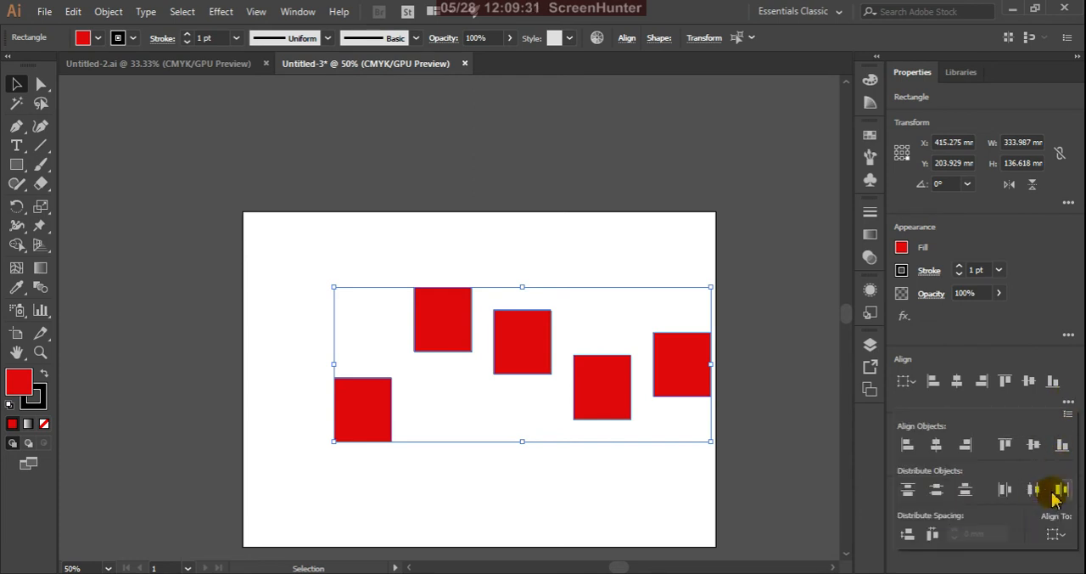
click(680, 379)
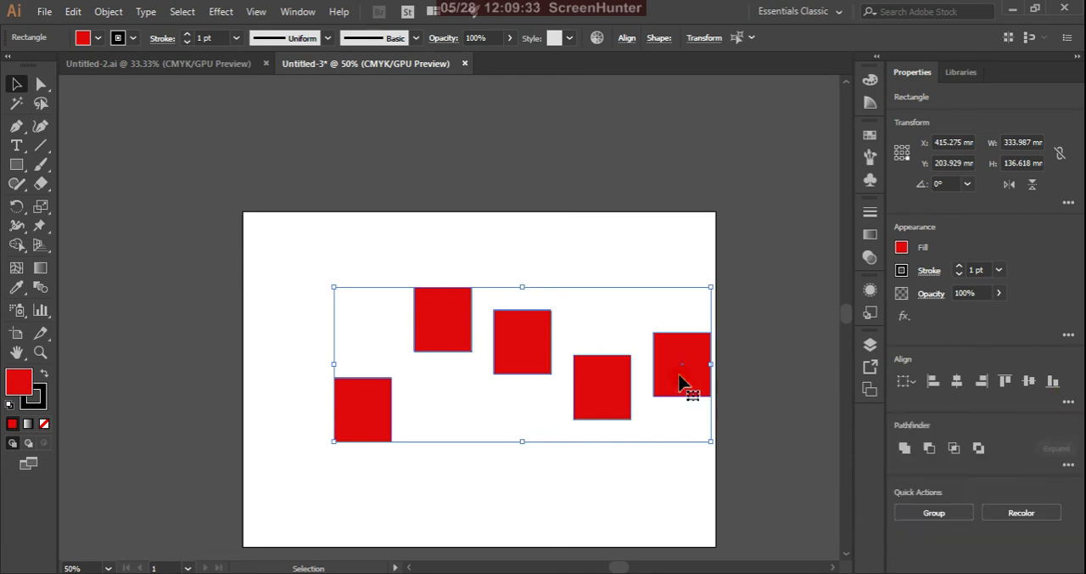
click(680, 379)
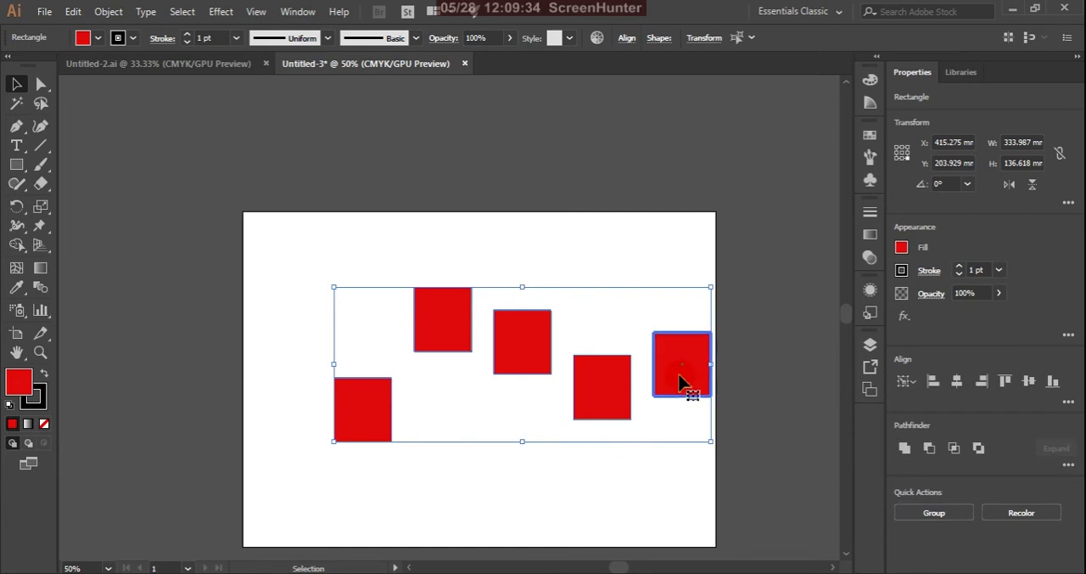
click(1069, 405)
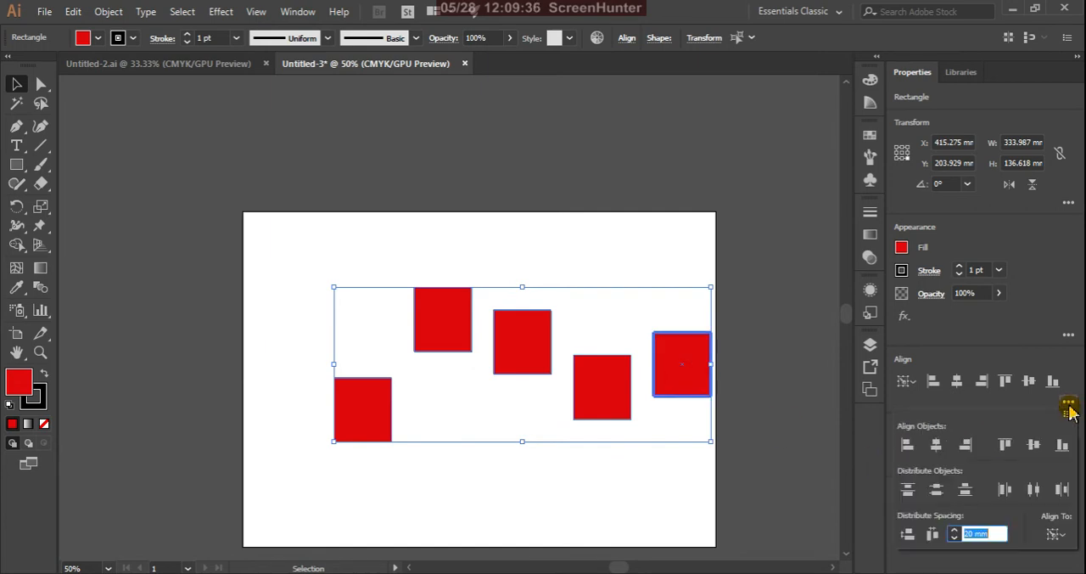
click(1033, 490)
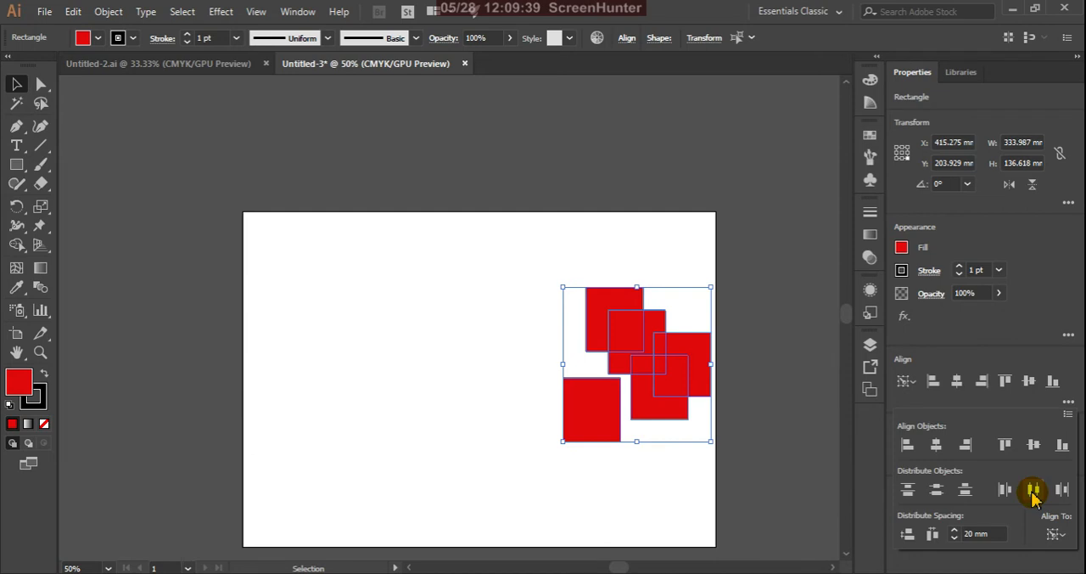
key(ctrl+z)
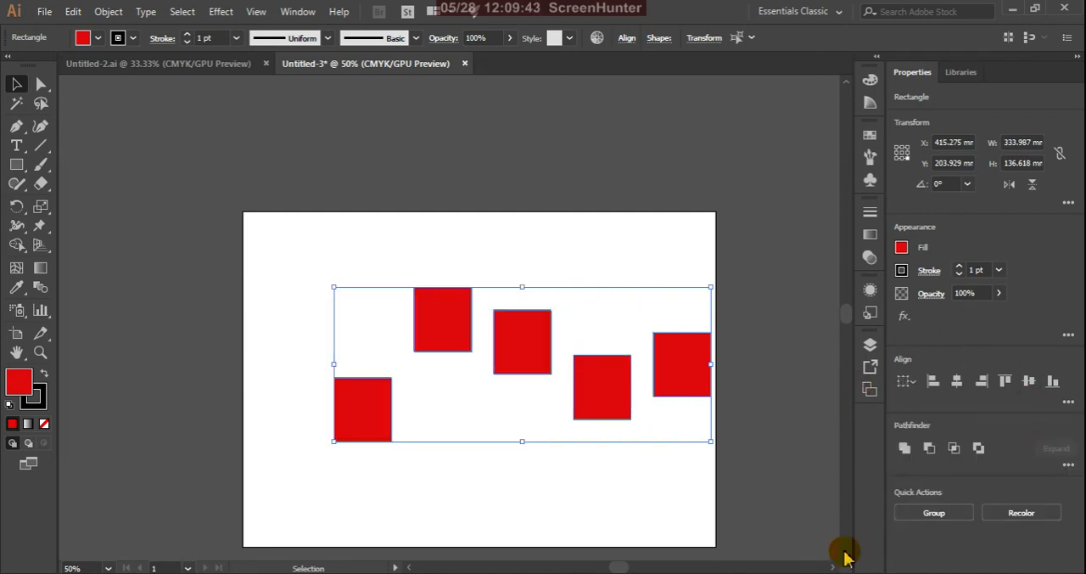
Try Horizontal Align Left on the five rectangles relative to the selection, and undo it
click(1068, 401)
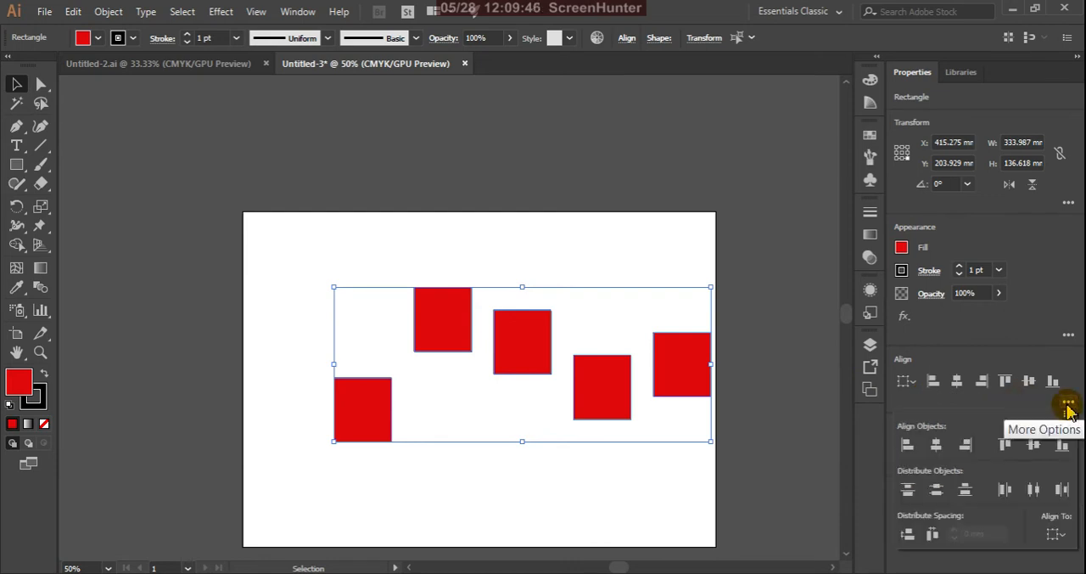
click(1058, 533)
click(1024, 498)
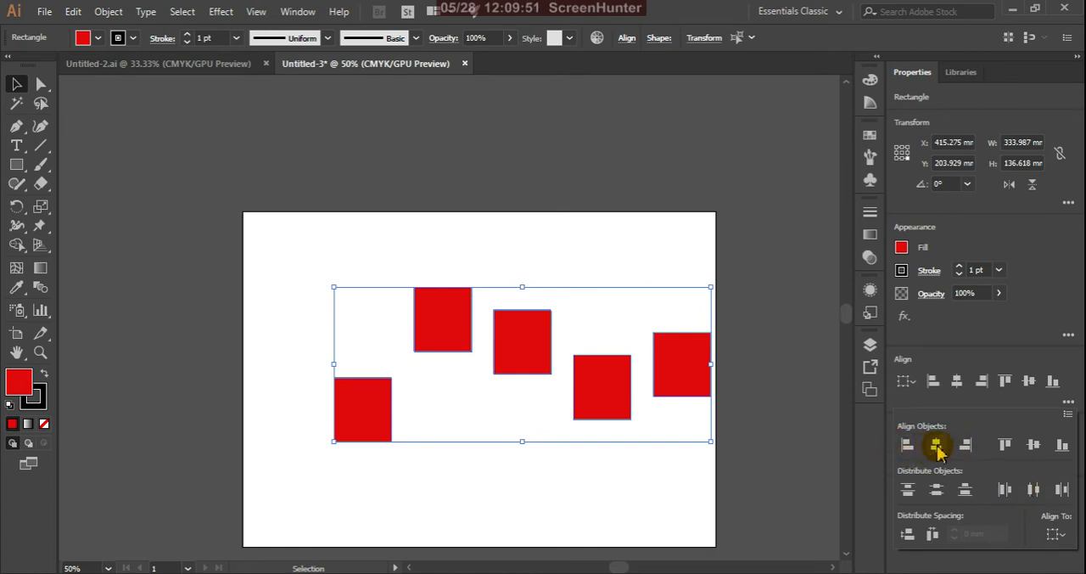
click(908, 449)
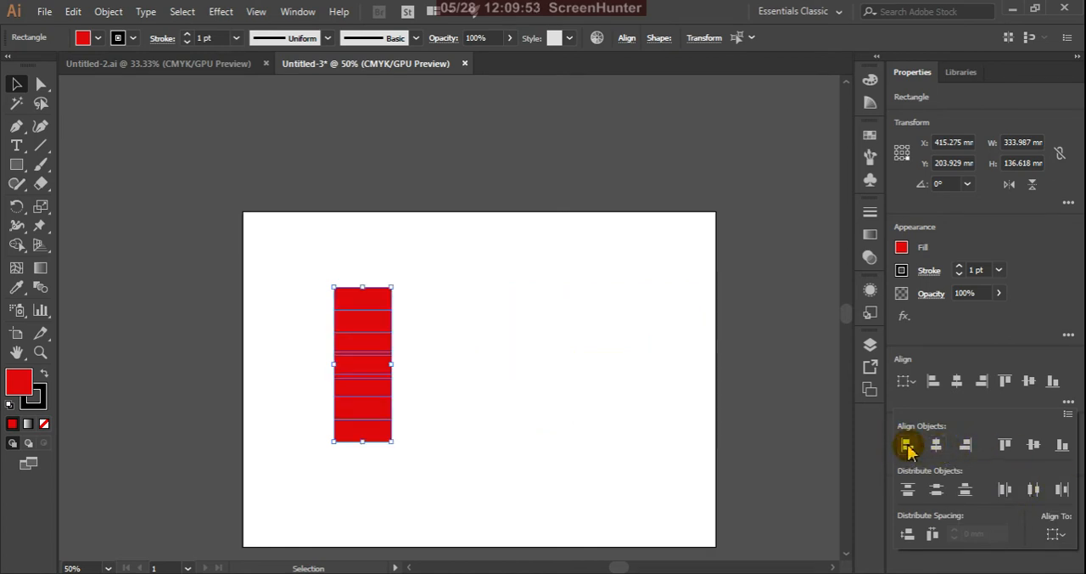
click(937, 449)
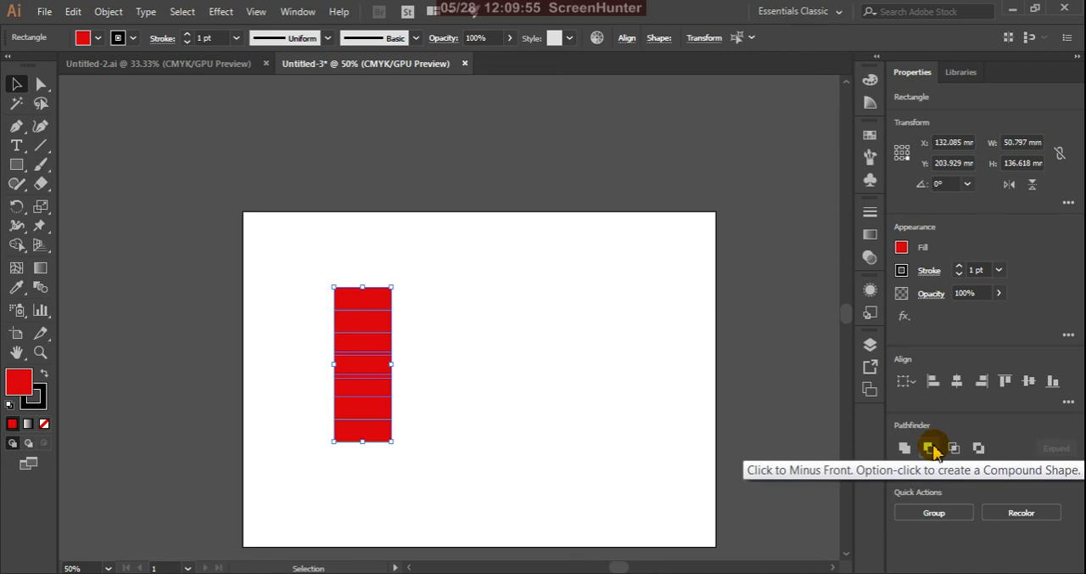
key(ctrl+z)
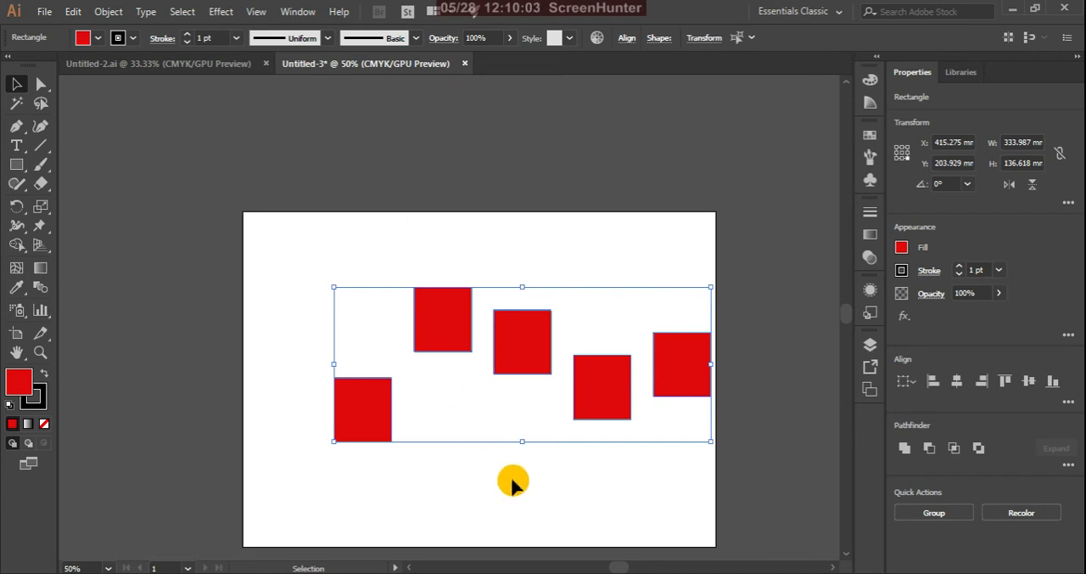
Deselect the rectangles and create a new blank landscape document
click(247, 129)
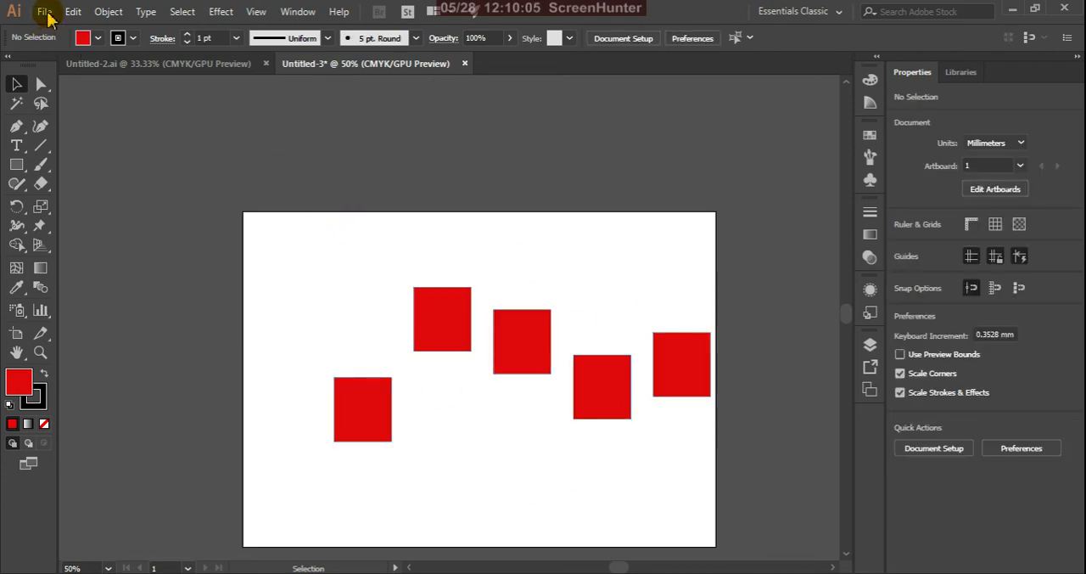
click(45, 14)
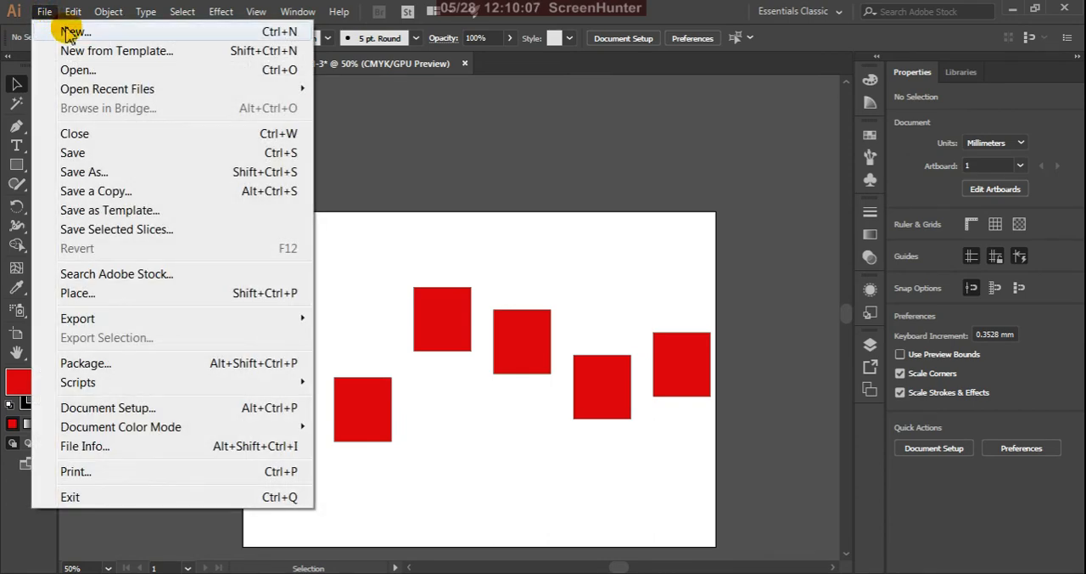
click(70, 34)
click(721, 532)
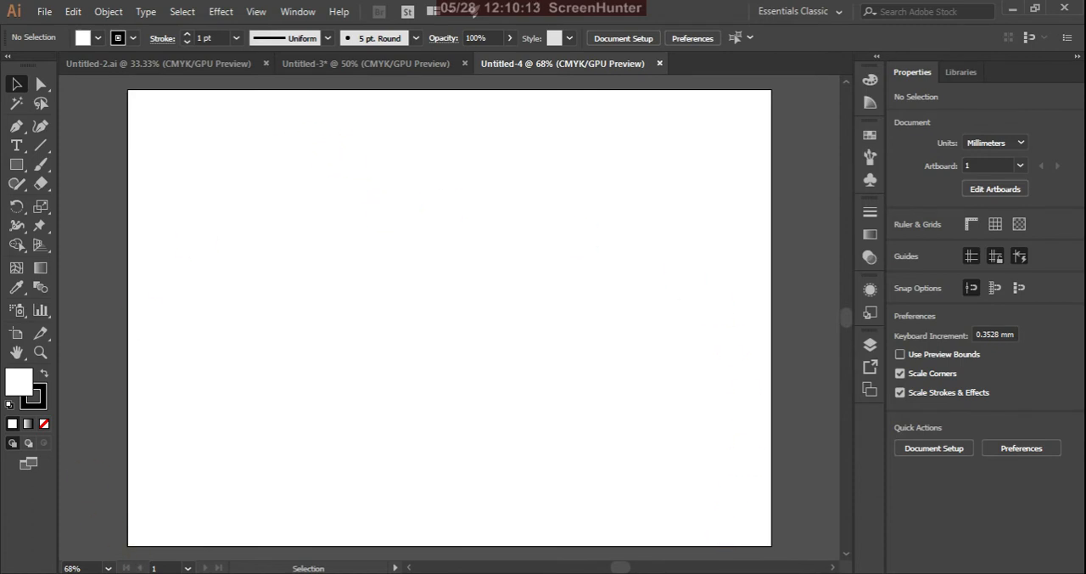
Activate the Type tool and set the fill colour to red F40B0B
click(16, 145)
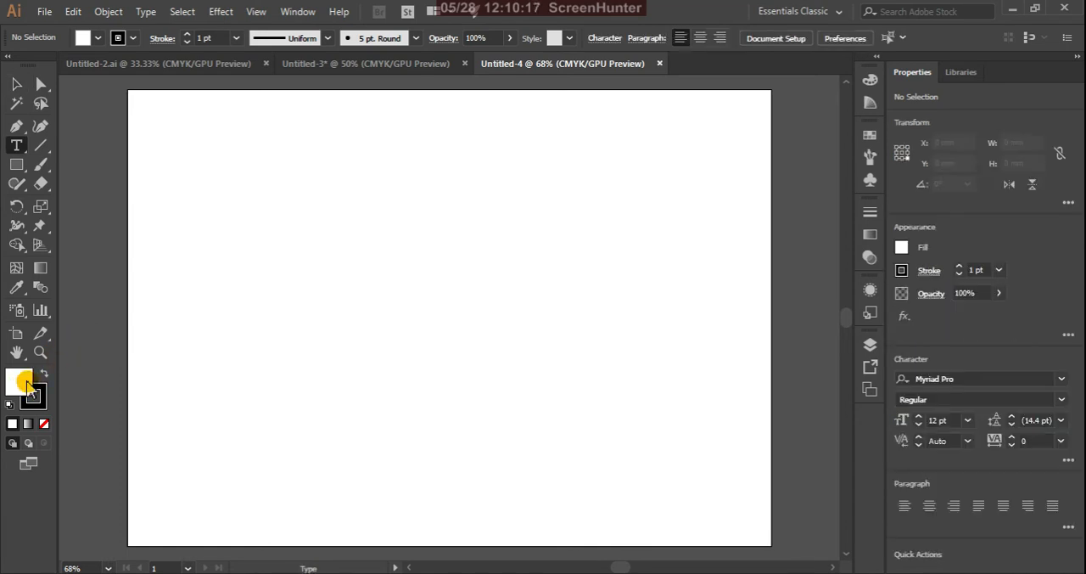
double_click(19, 382)
click(806, 319)
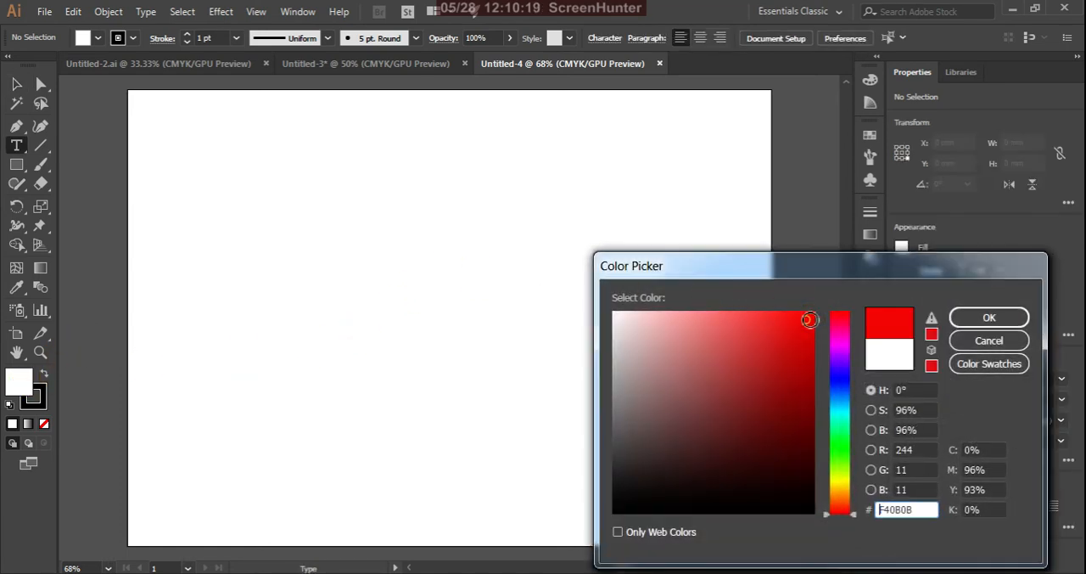
click(962, 320)
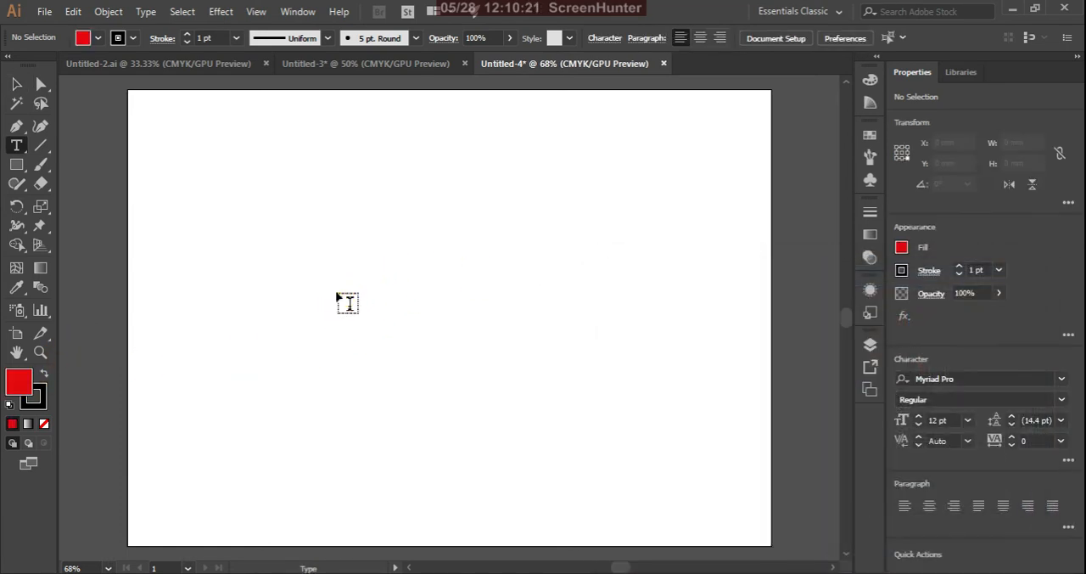
Place a point text near the middle of the artboard at 72 pt, reading DESIGN
click(337, 293)
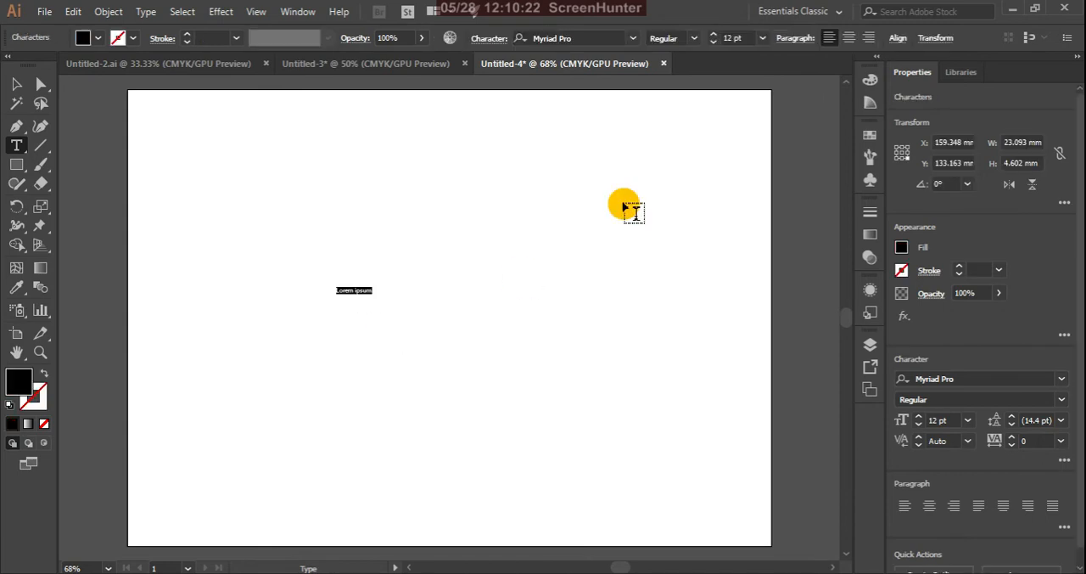
click(763, 38)
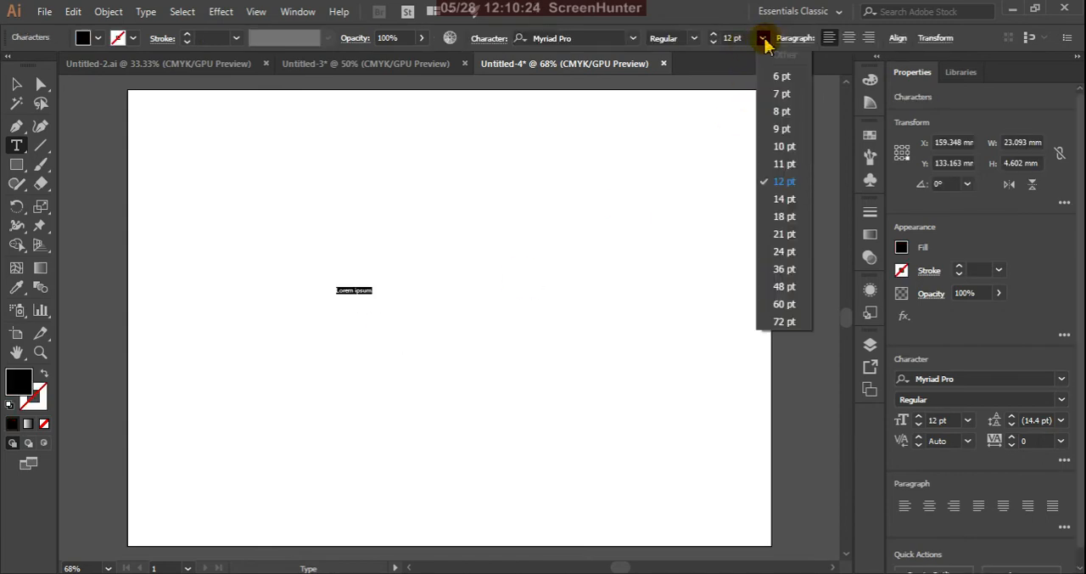
click(785, 322)
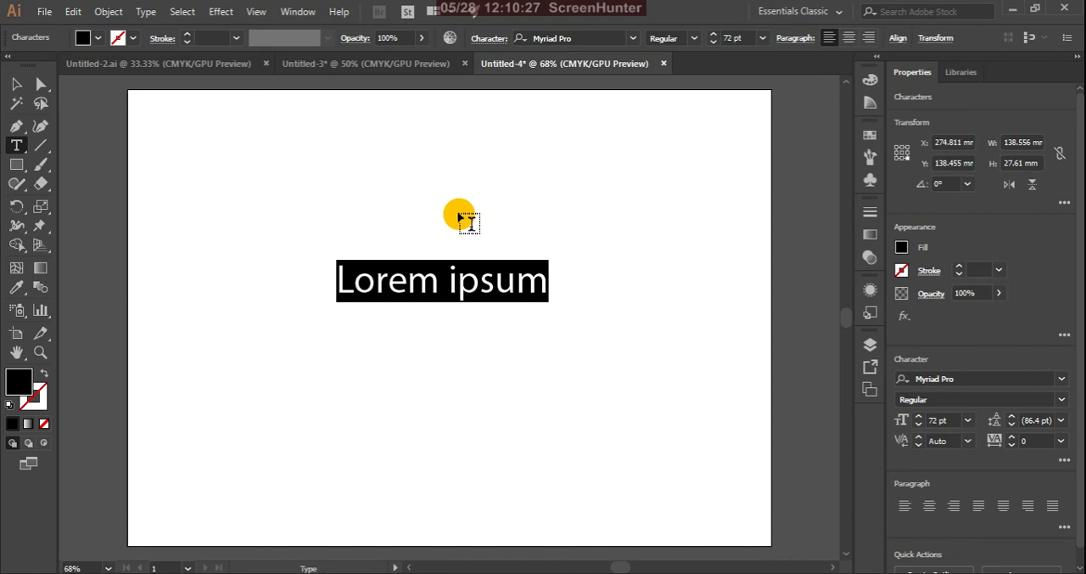
text(DESIGN)
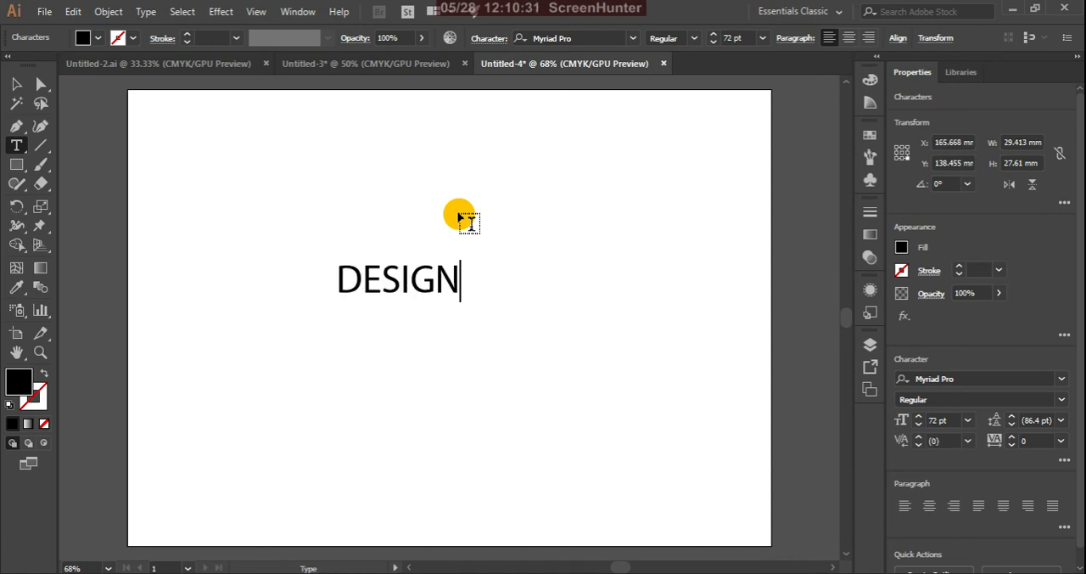
Finish editing the DESIGN text and set its font style to Bold
click(40, 83)
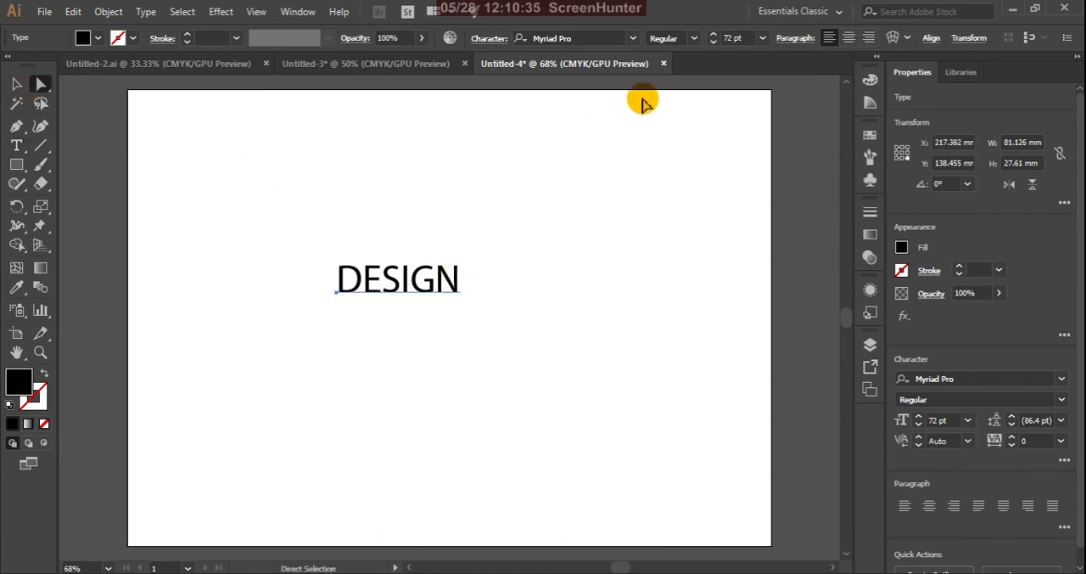
click(694, 42)
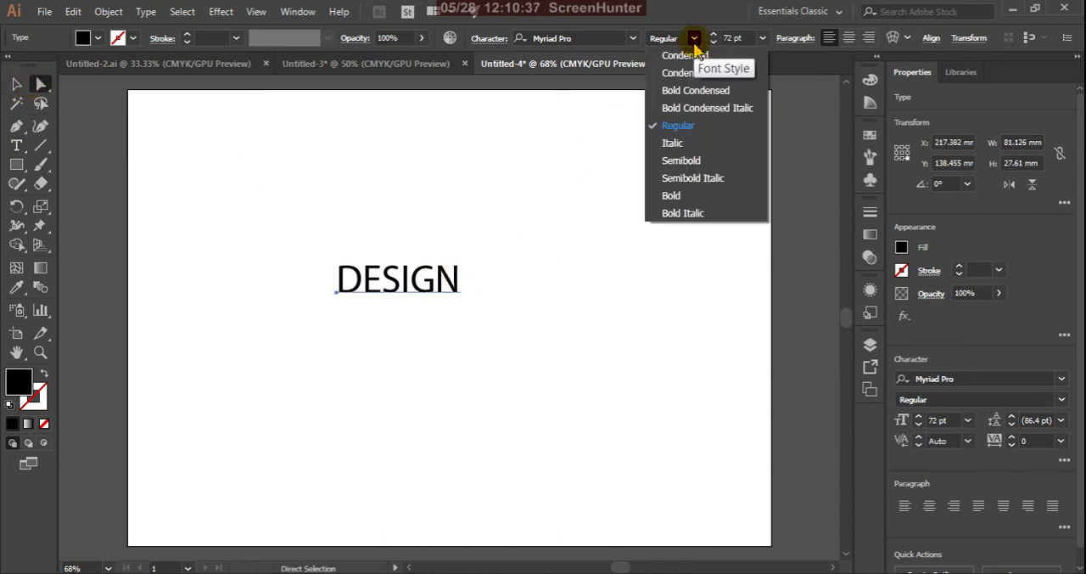
click(688, 197)
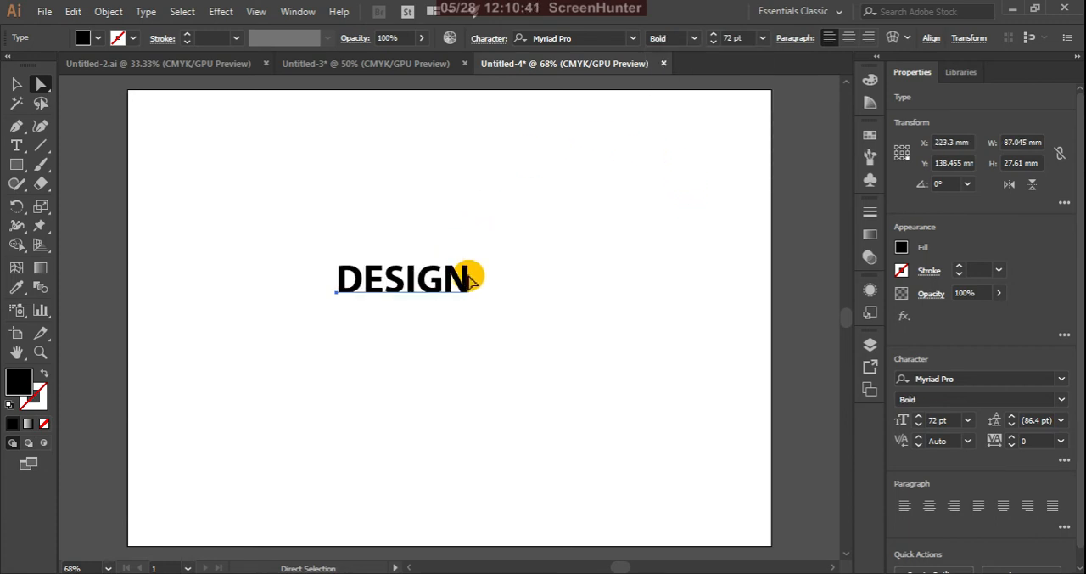
Enlarge the DESIGN text to about 222 mm wide and move it to the centre of the artboard
key(v)
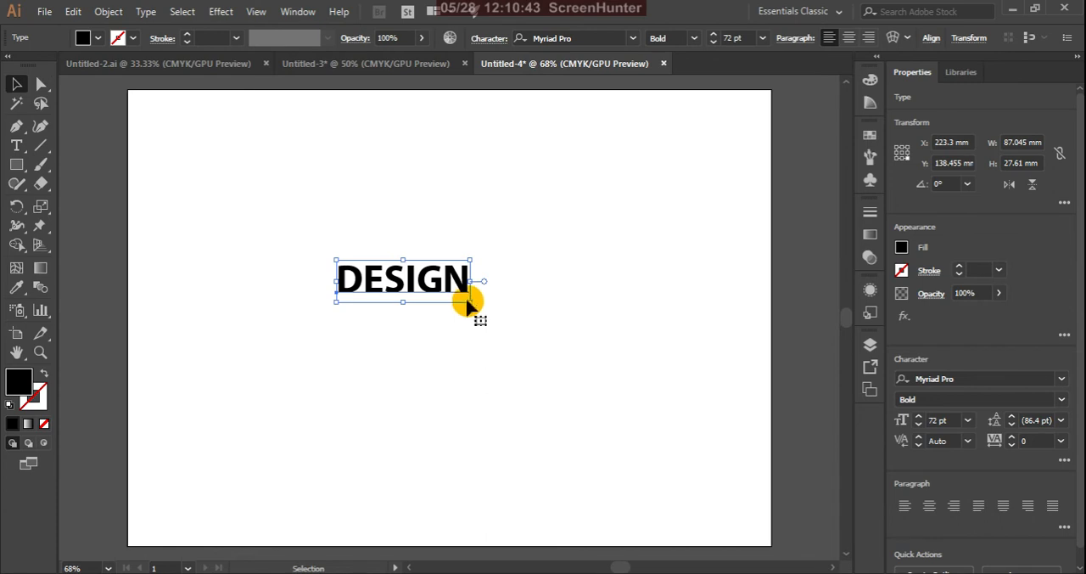
drag(472, 301, 679, 417)
drag(576, 343, 519, 333)
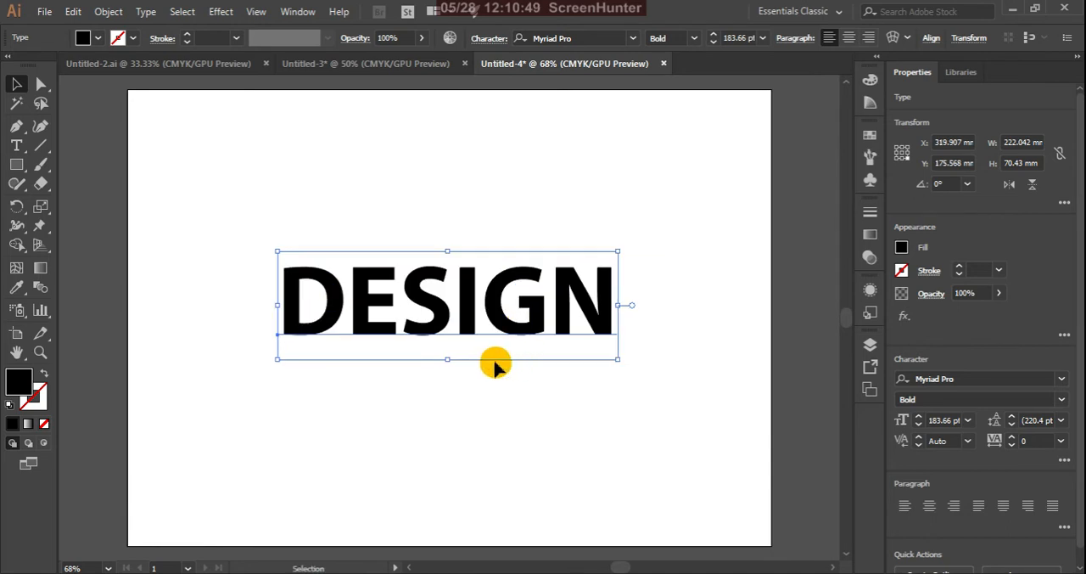
Change the DESIGN text's fill colour to red F7061D and deselect it
double_click(24, 379)
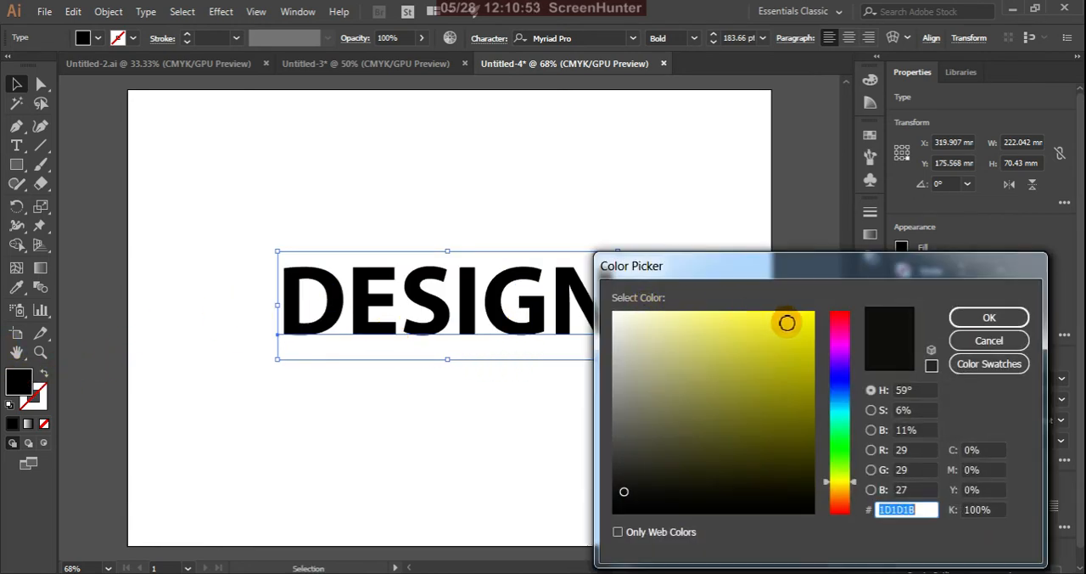
click(842, 318)
click(808, 316)
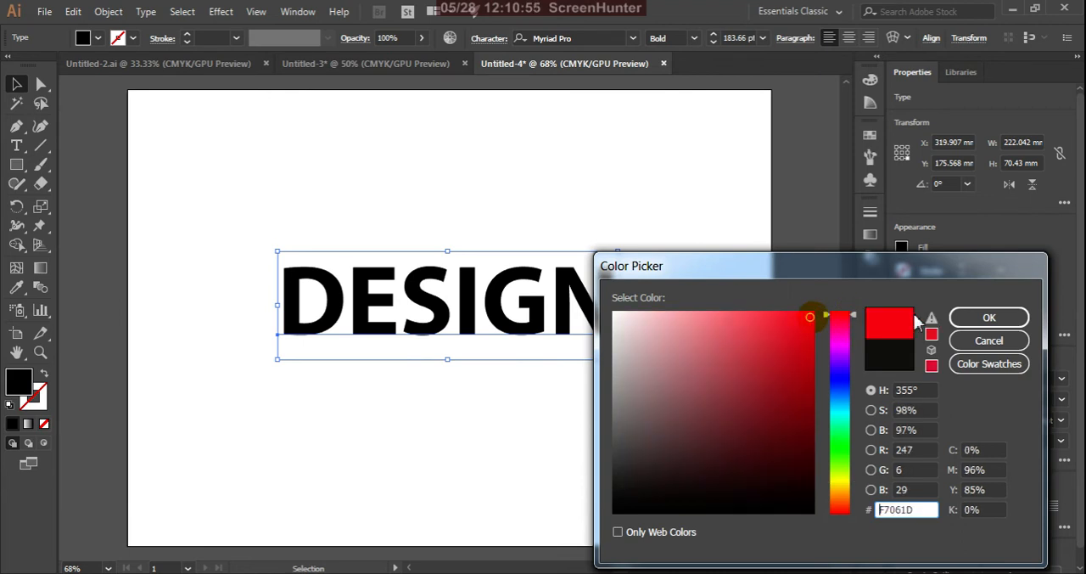
click(965, 317)
click(638, 182)
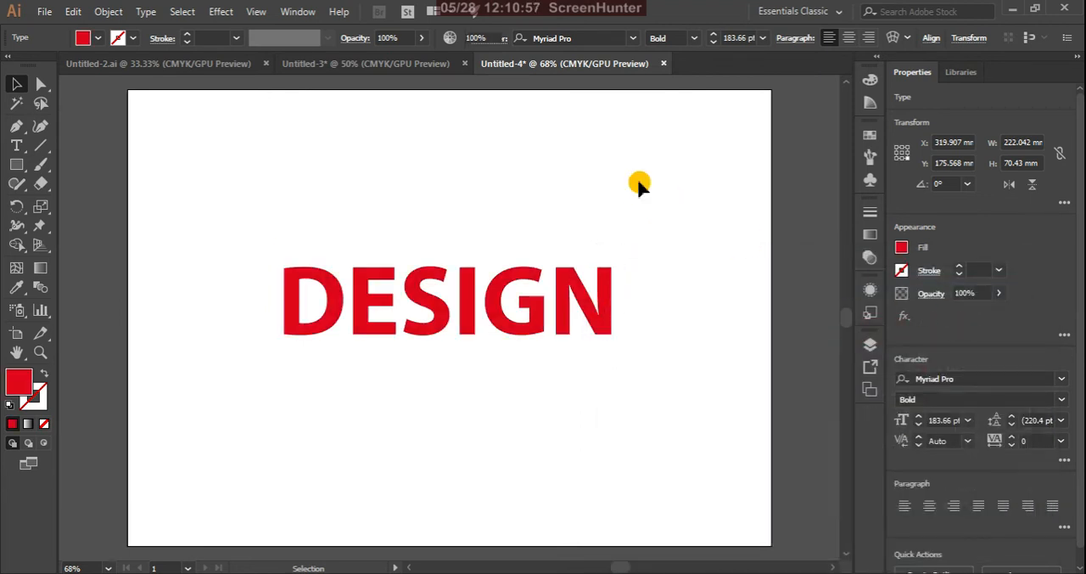
Apply a Drop Shadow effect to the DESIGN text with Multiply mode, 75% opacity, 2.47 mm X and Y offsets and 1.76 mm blur
click(437, 305)
click(221, 12)
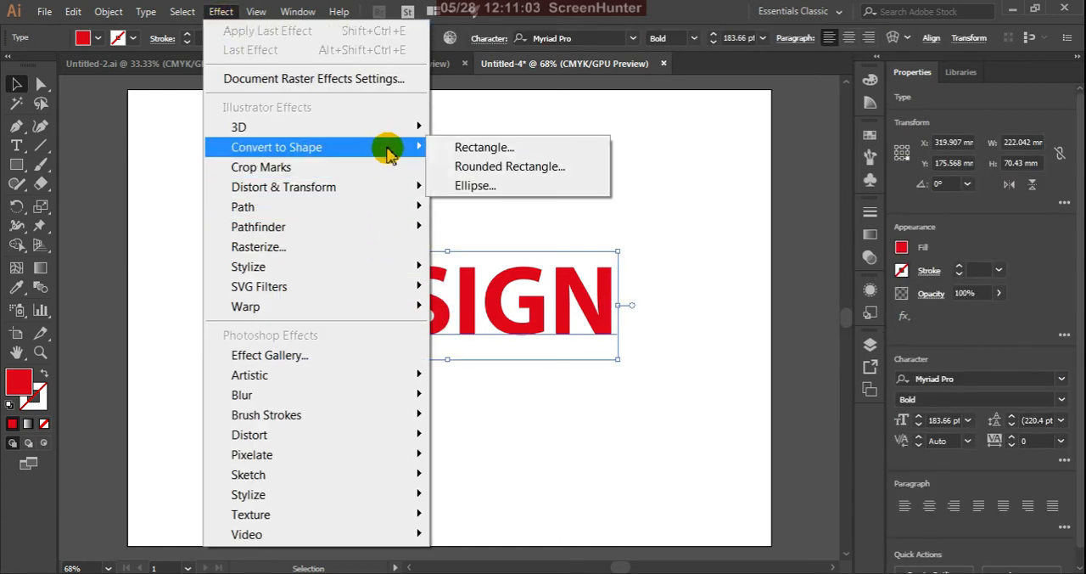
mouse_move(413, 131)
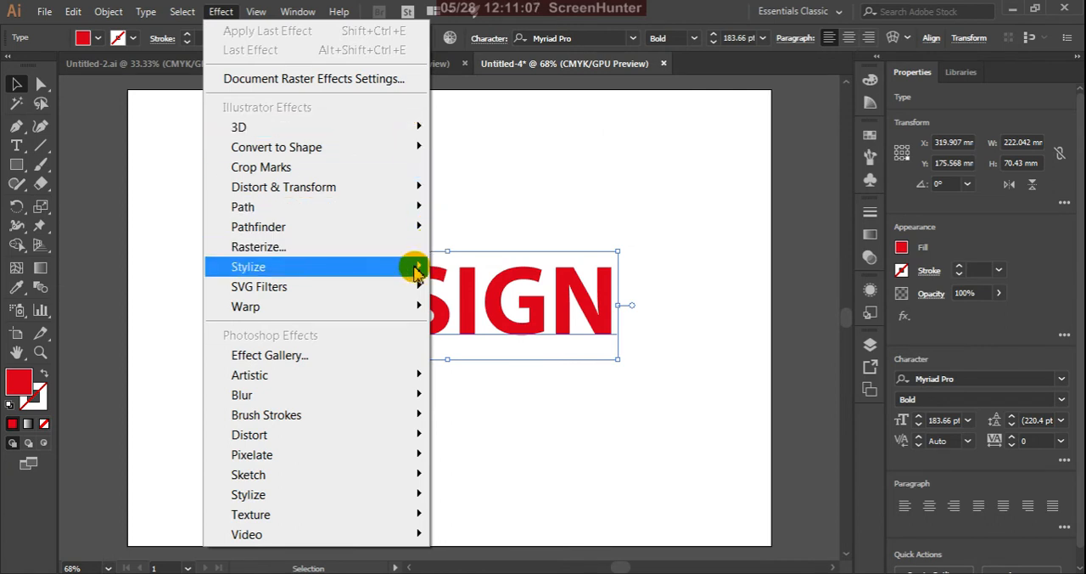
mouse_move(415, 269)
click(468, 268)
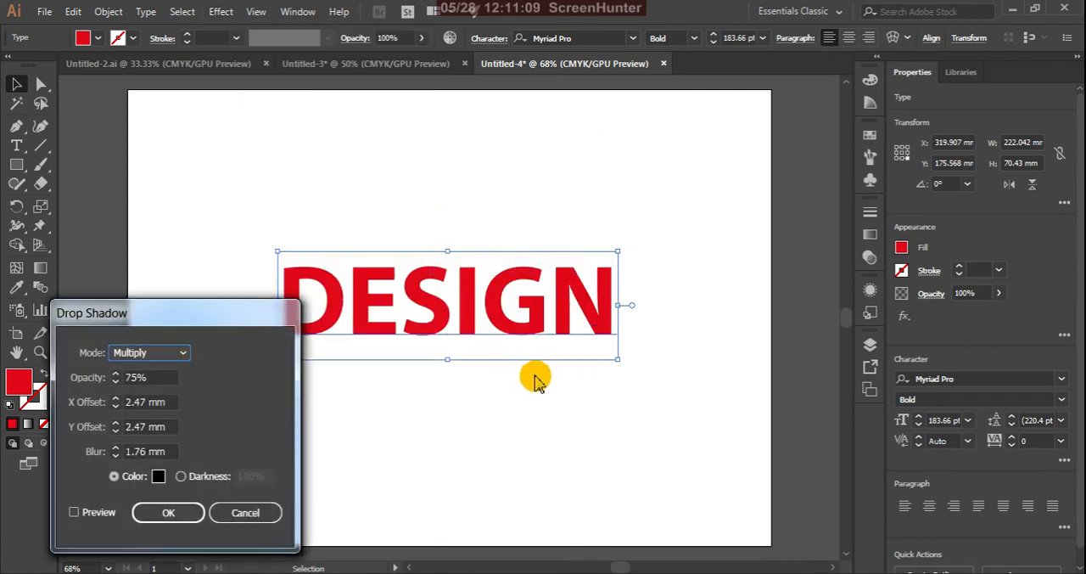
click(75, 513)
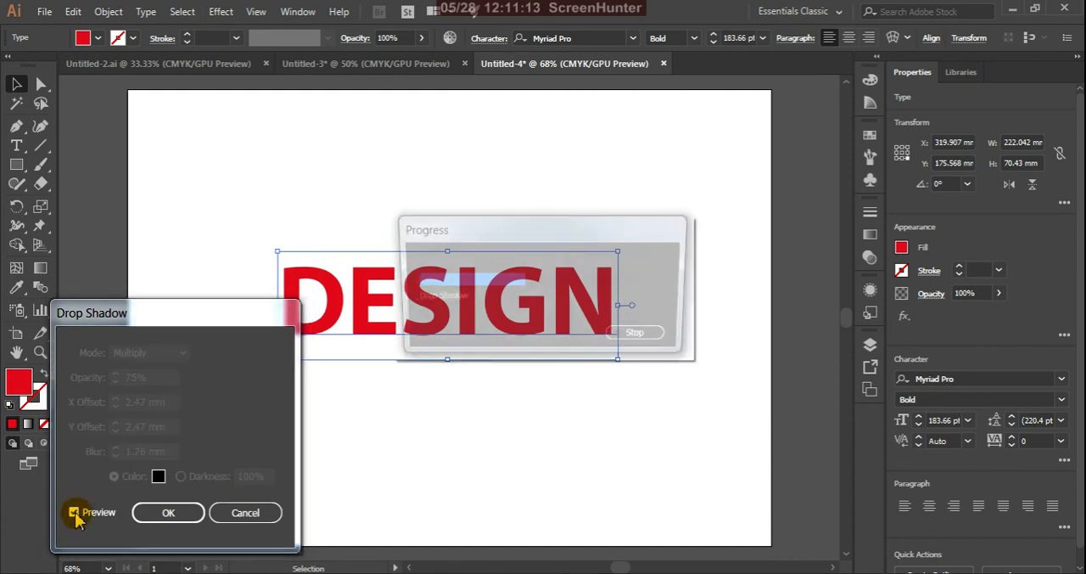
click(168, 513)
click(337, 371)
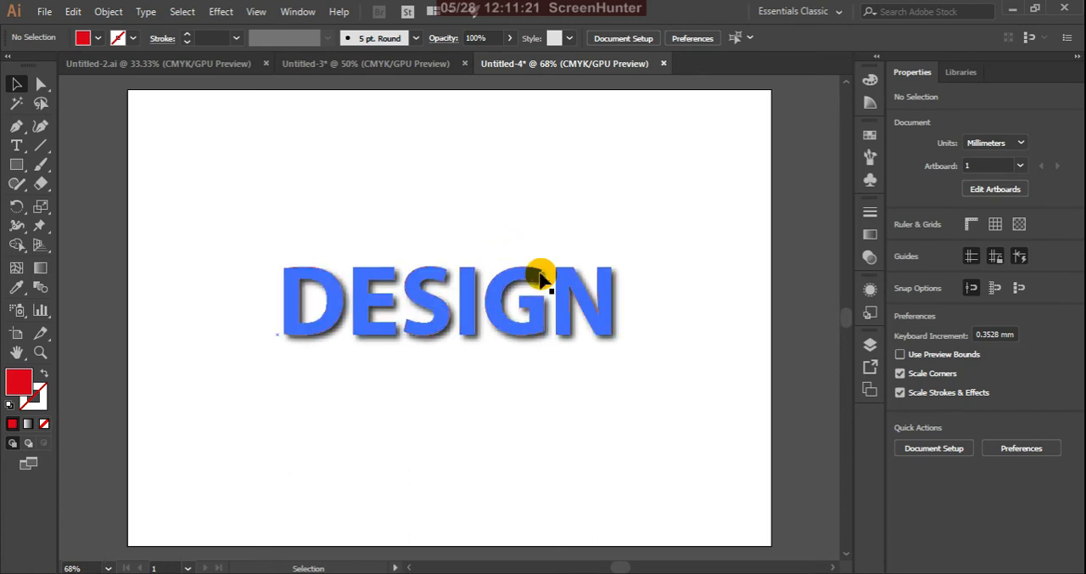
Start saving the document and enter design as the file name
scroll(547, 285, right, 1)
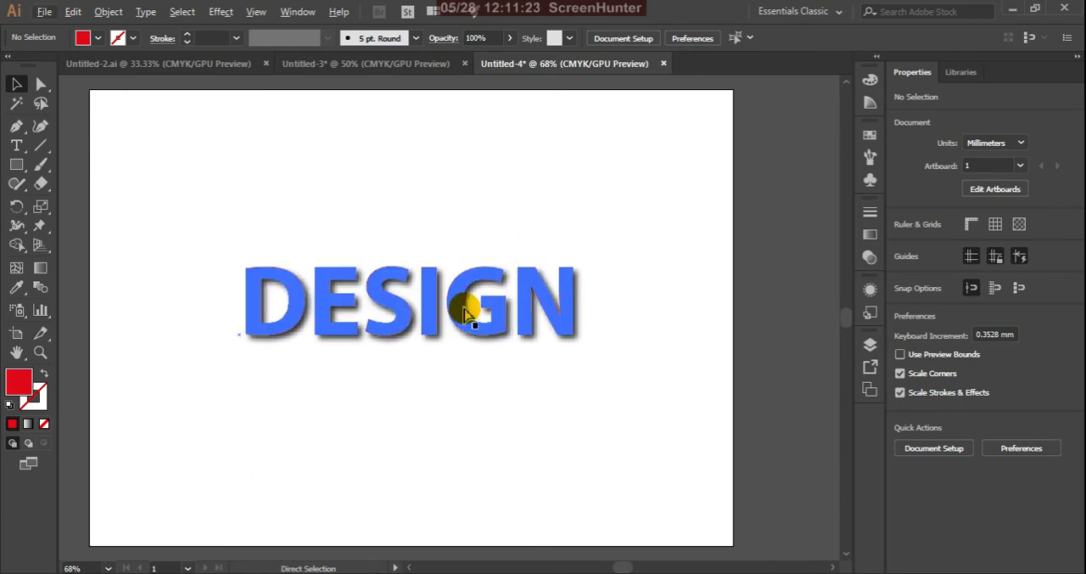
scroll(475, 299, down, 1)
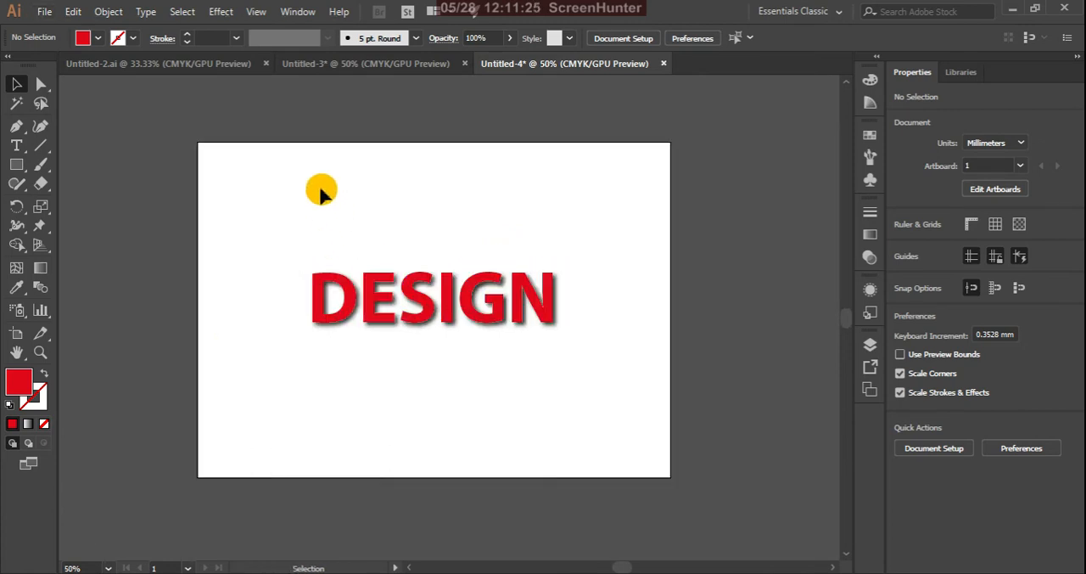
click(46, 12)
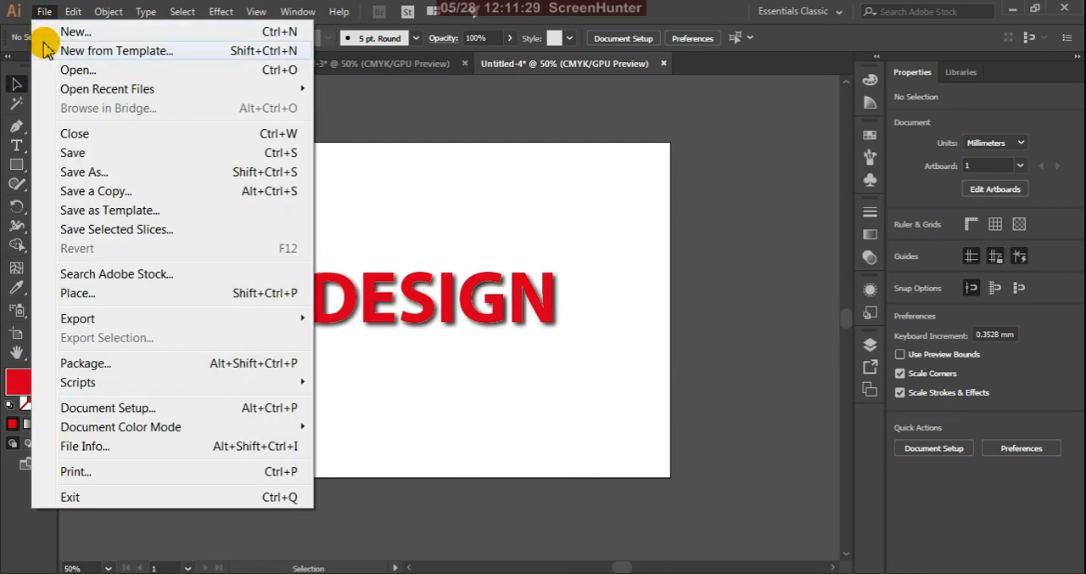
click(75, 154)
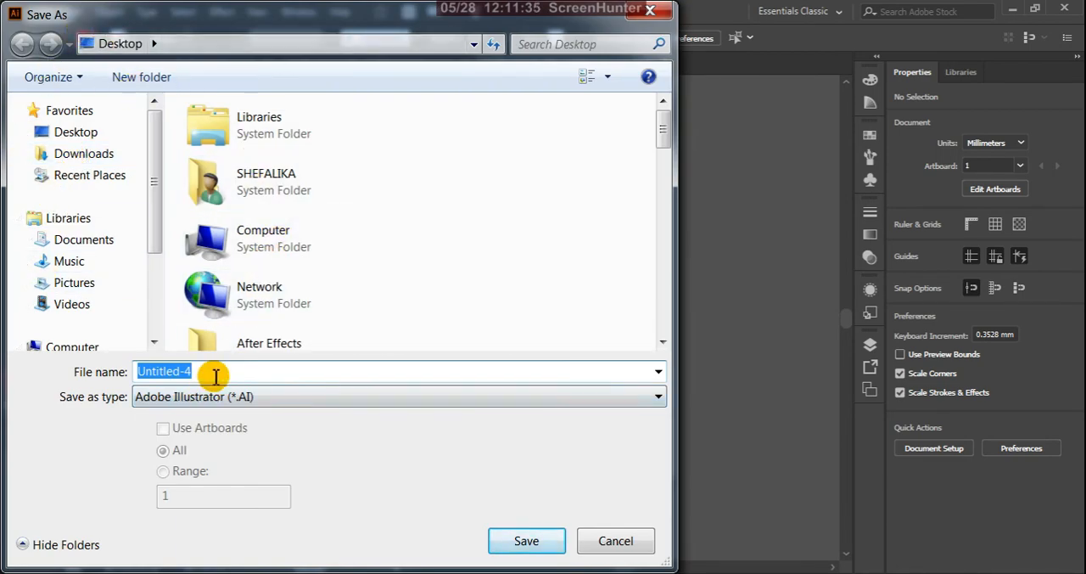
text(design)
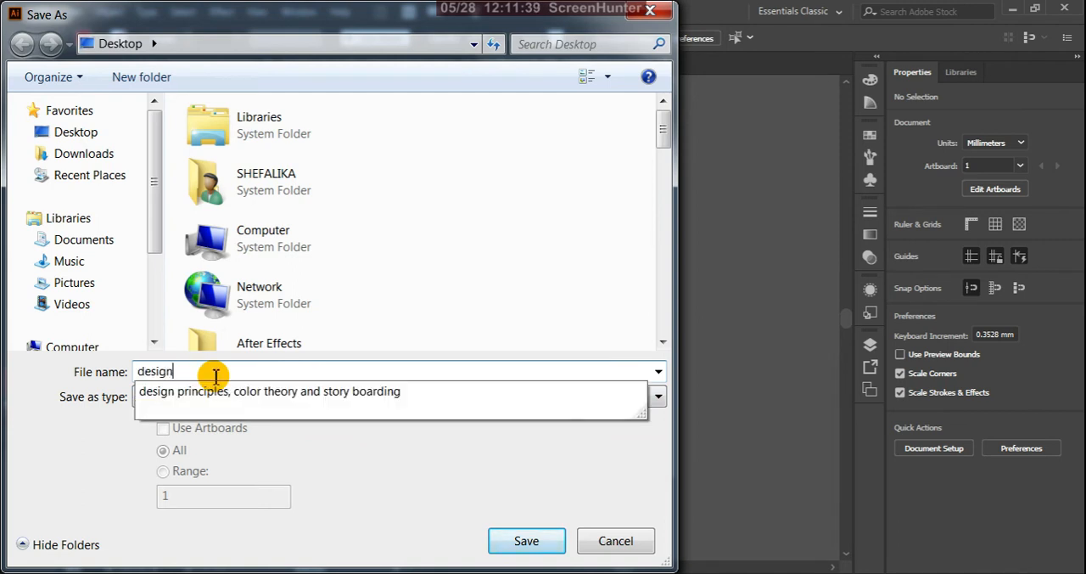
Choose the Desktop as the save location and open the choice of file formats
click(384, 339)
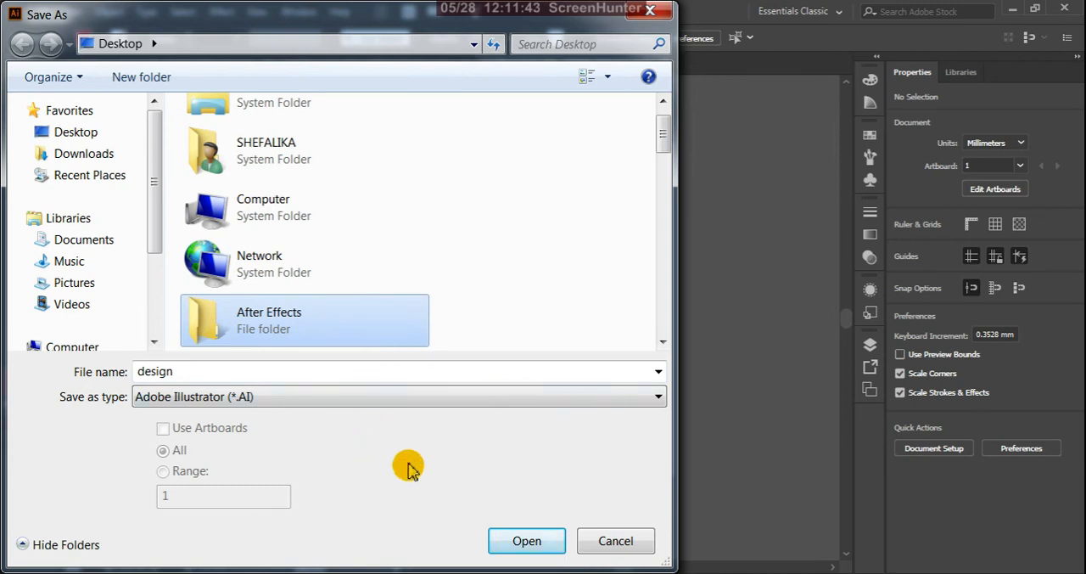
click(592, 282)
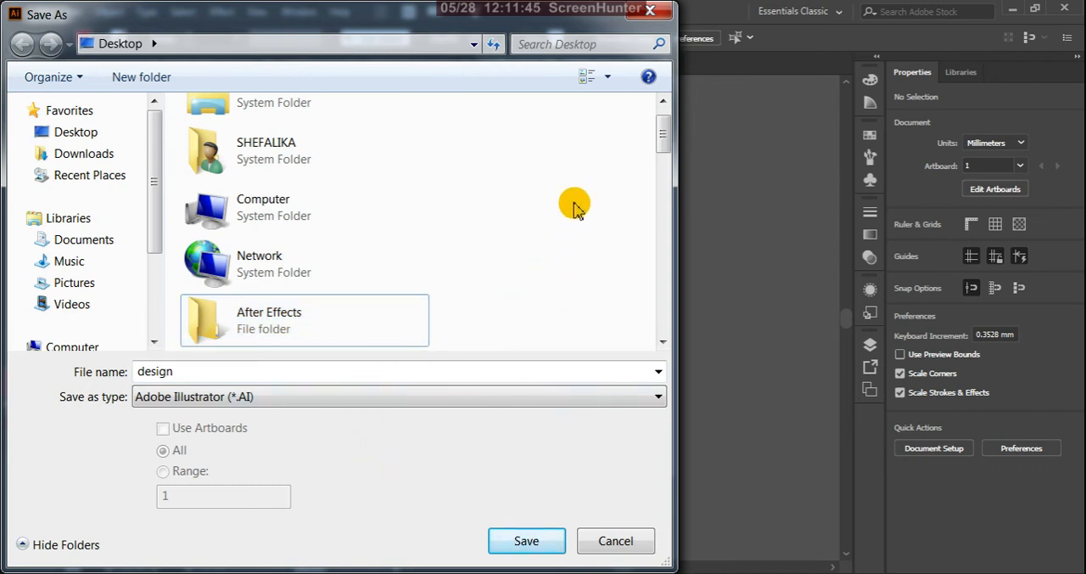
click(514, 159)
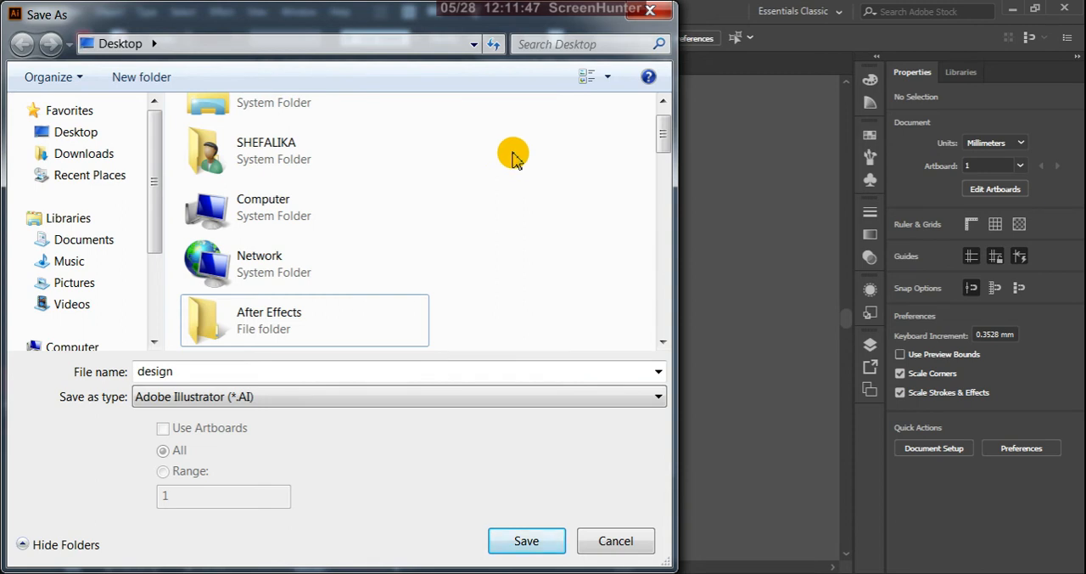
click(74, 134)
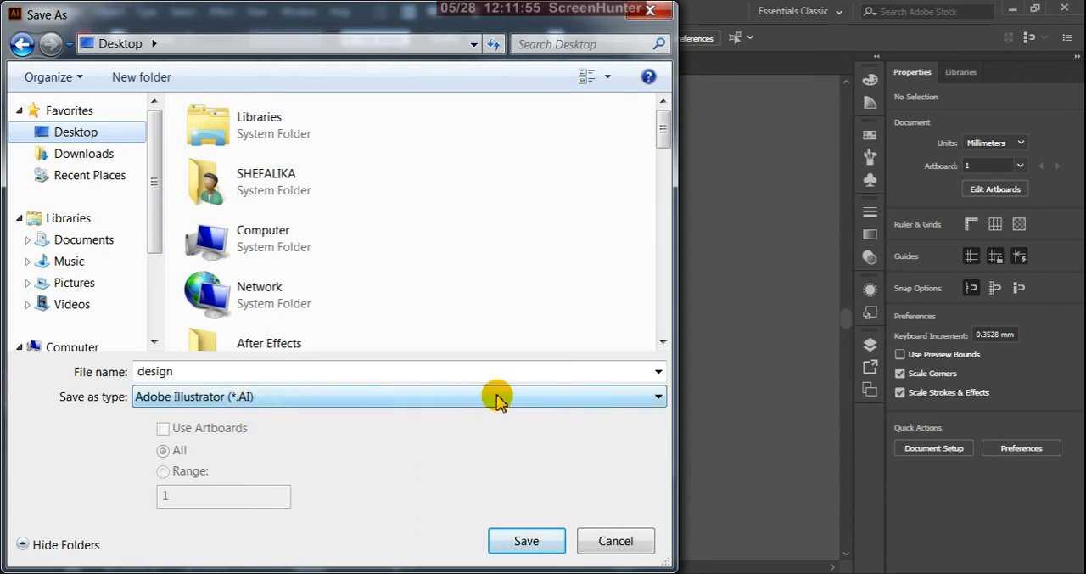
click(657, 400)
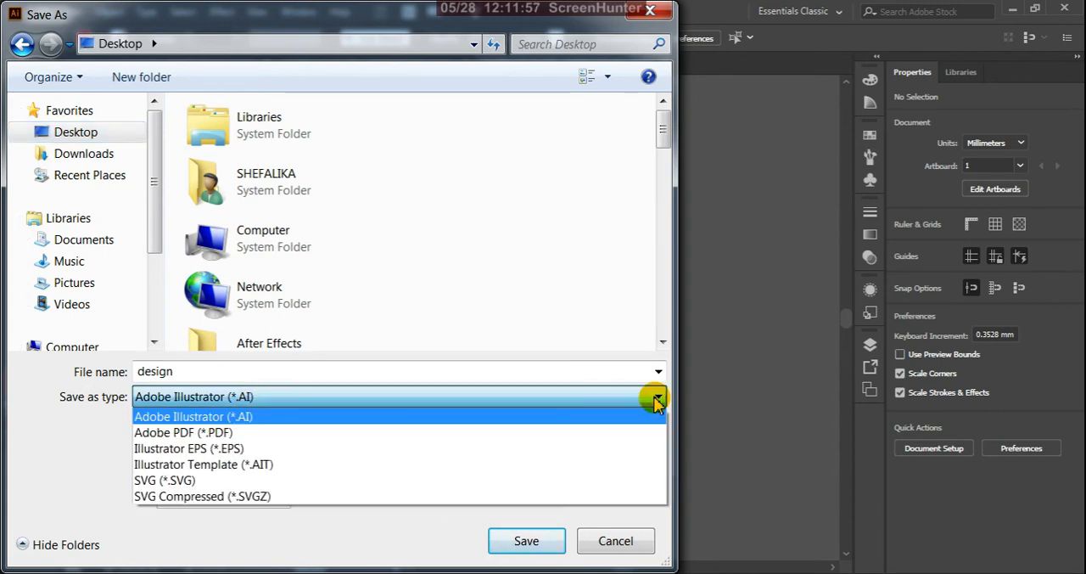
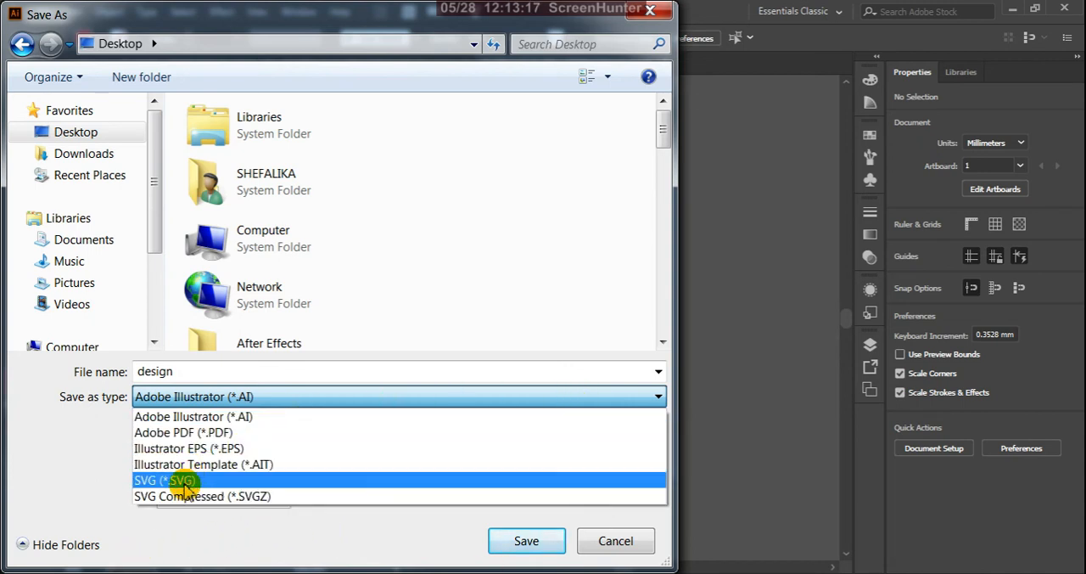
Save the design file in Adobe Illustrator (*.AI) format, reviewing the available legacy versions but keeping Illustrator CC
click(264, 397)
click(530, 546)
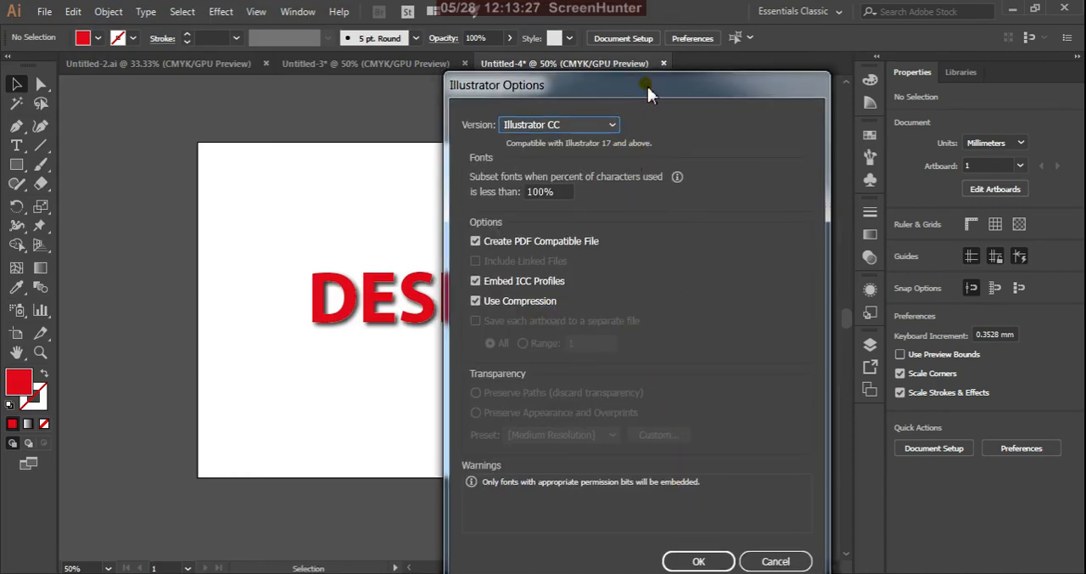
drag(647, 87, 667, 115)
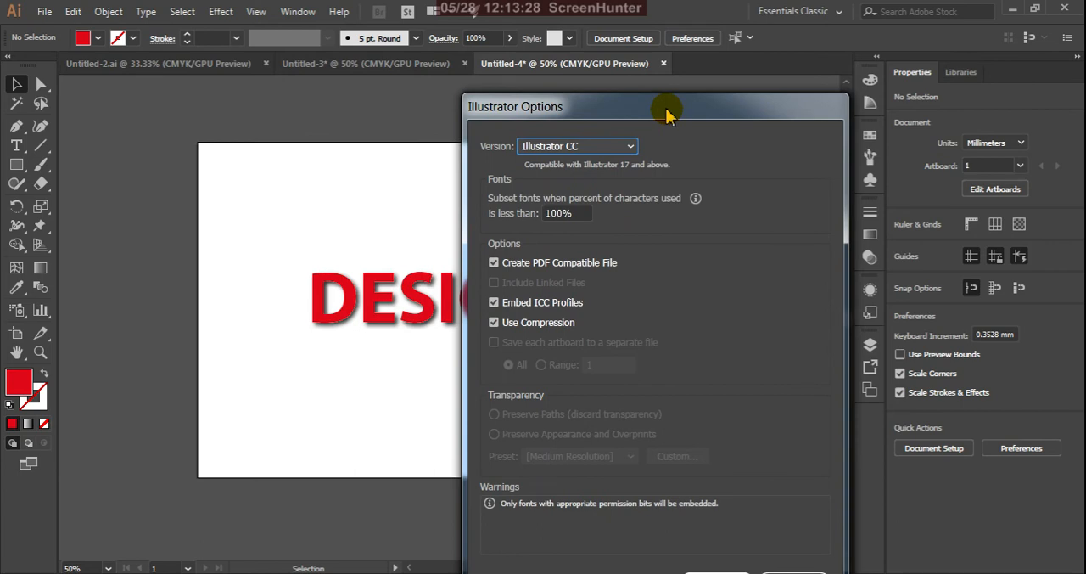
click(630, 147)
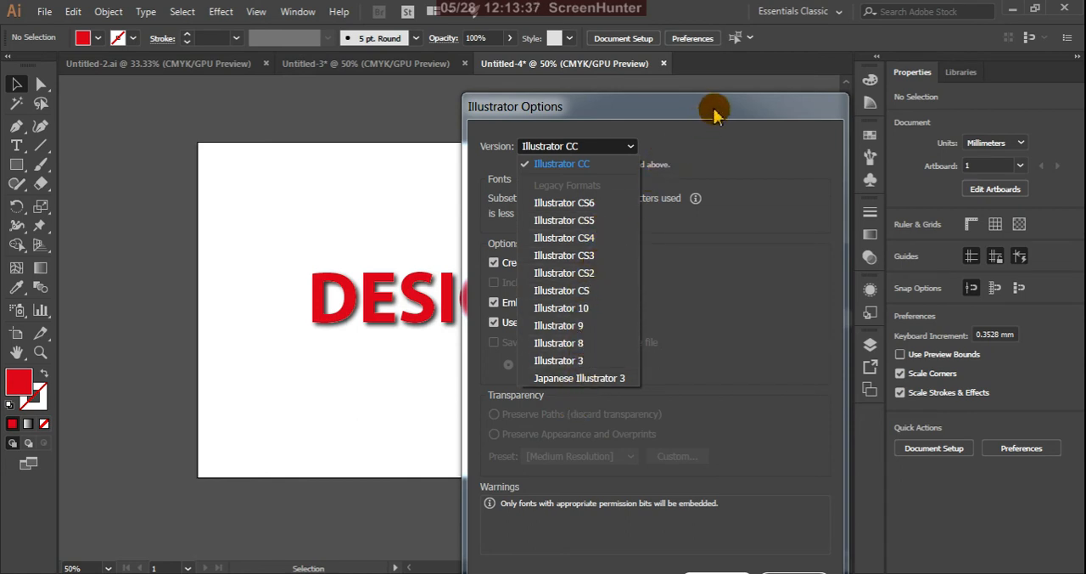
drag(713, 113, 701, 82)
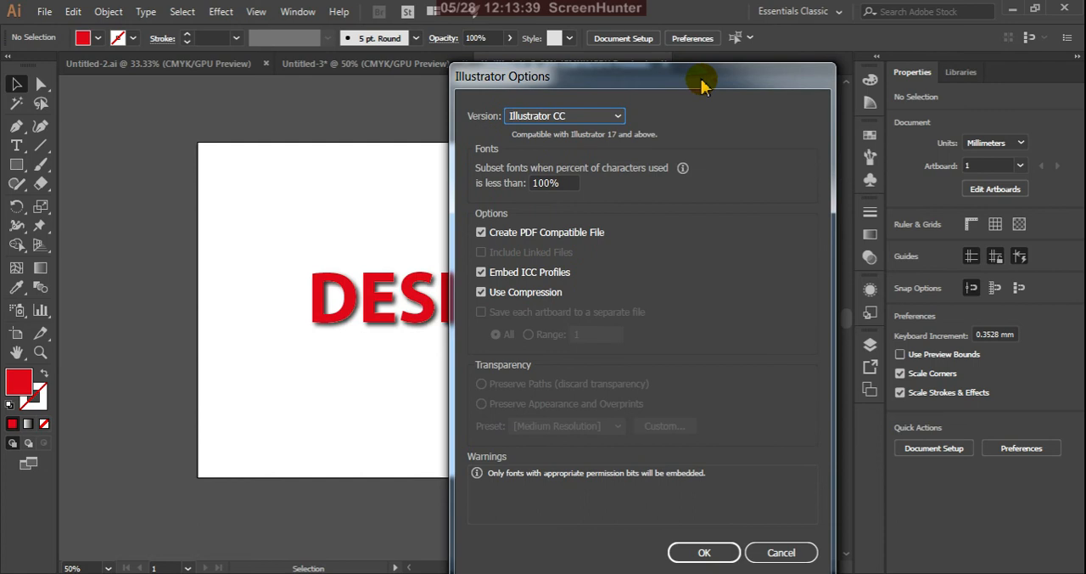
click(618, 119)
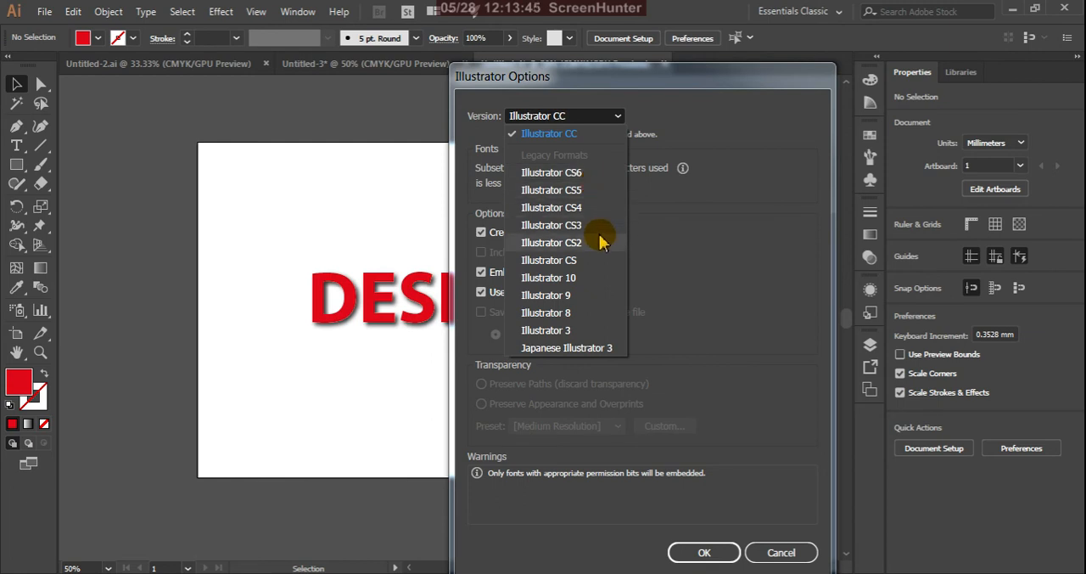
click(671, 87)
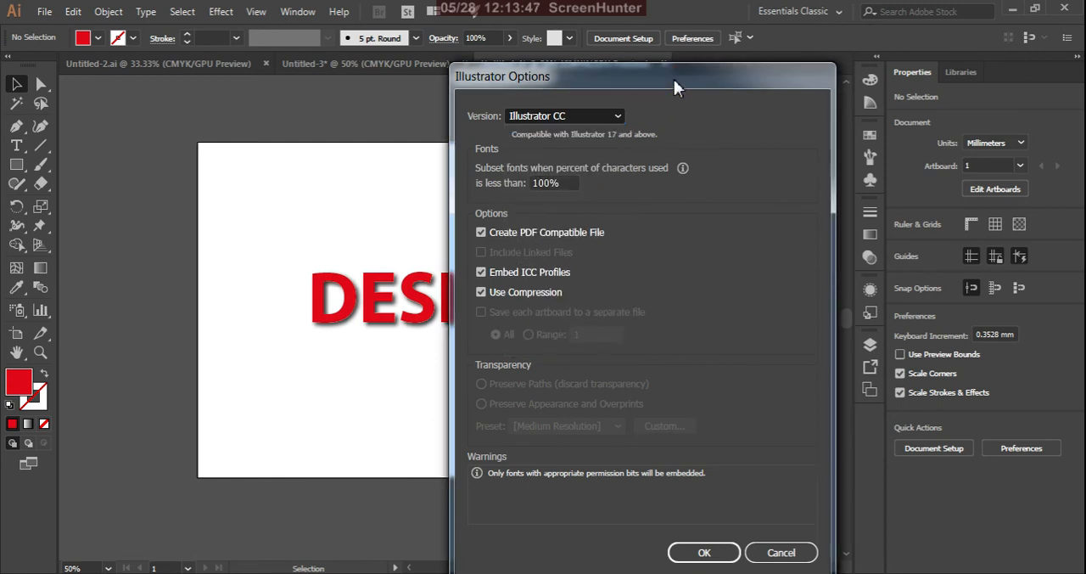
drag(673, 79, 684, 95)
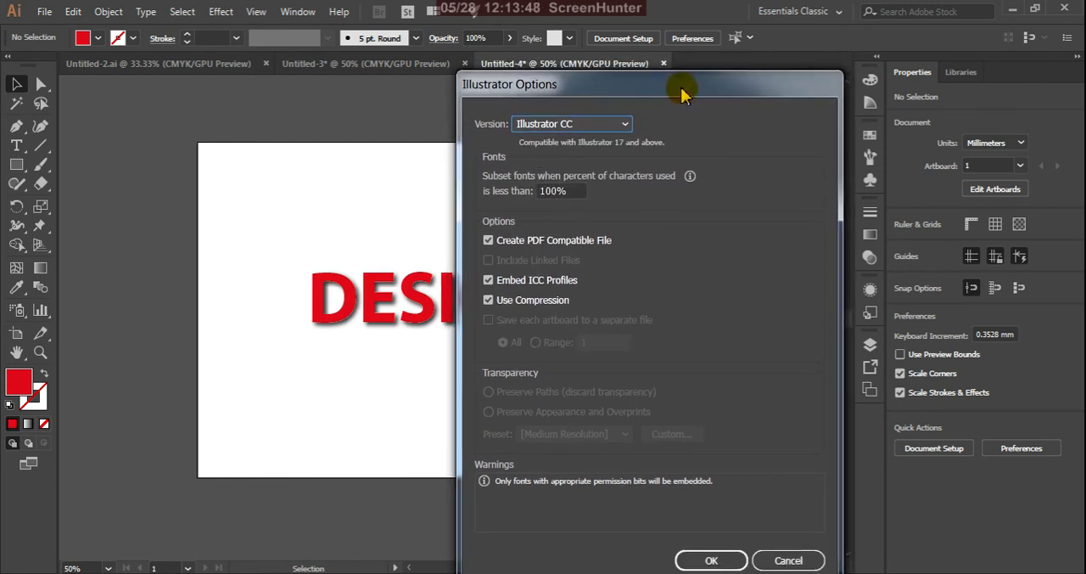
click(625, 127)
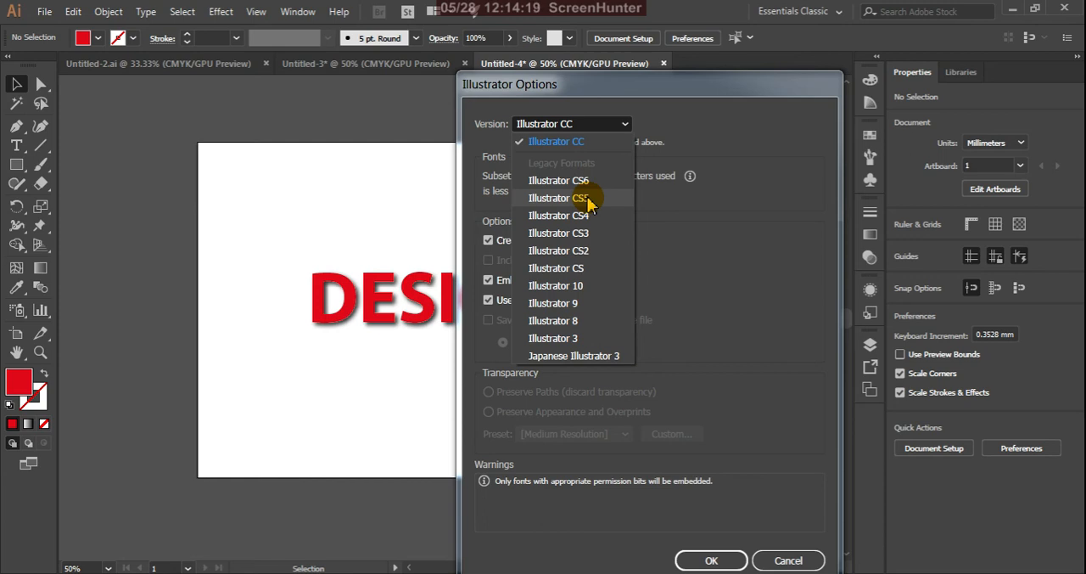
click(700, 93)
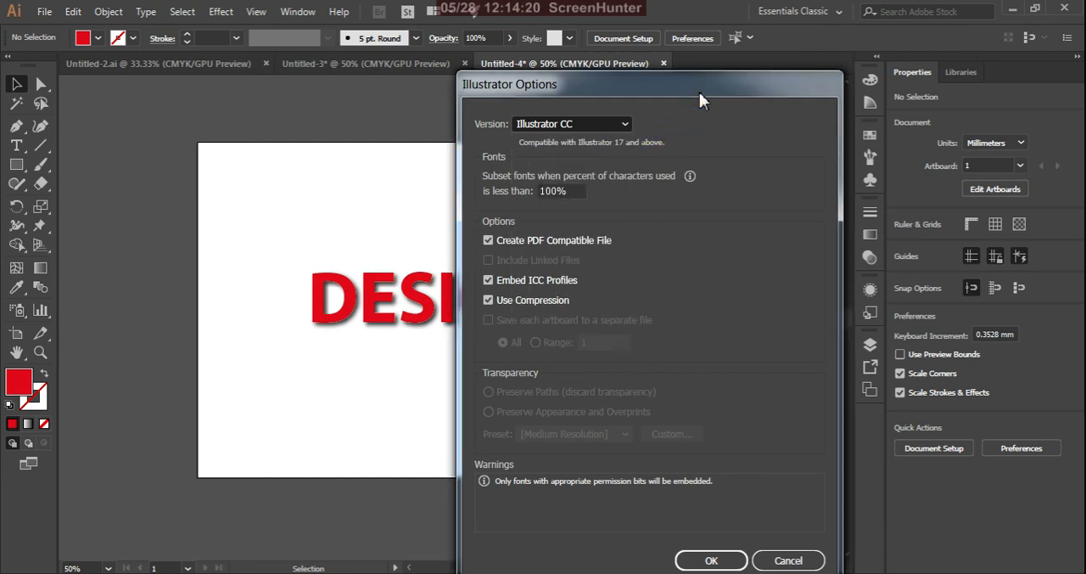
click(711, 561)
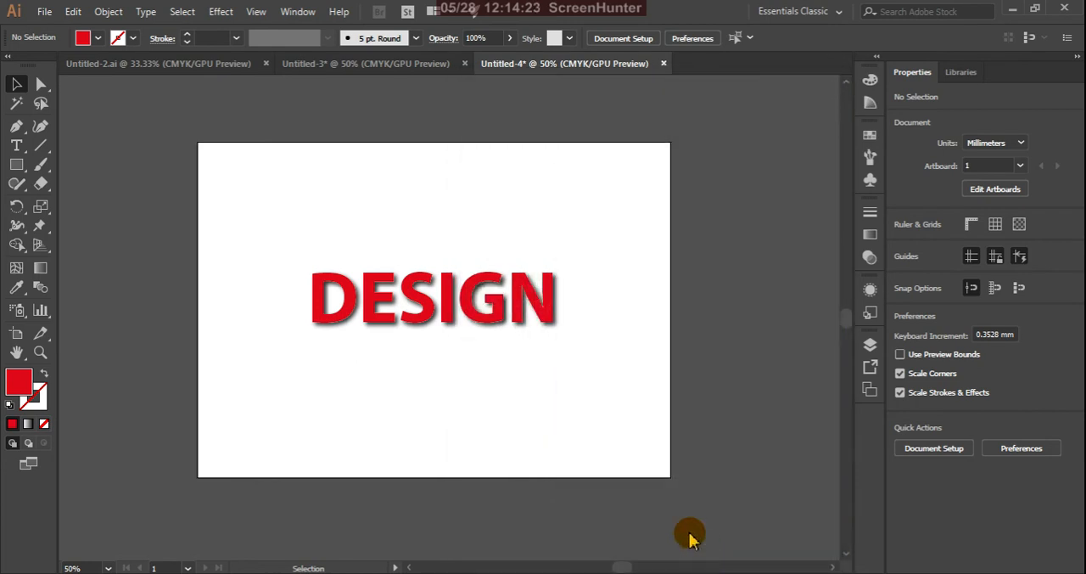
Switch to the desktop, move the saved design Illustrator file into the empty area beside the baby file, and return to Illustrator
click(1012, 8)
drag(187, 19, 284, 291)
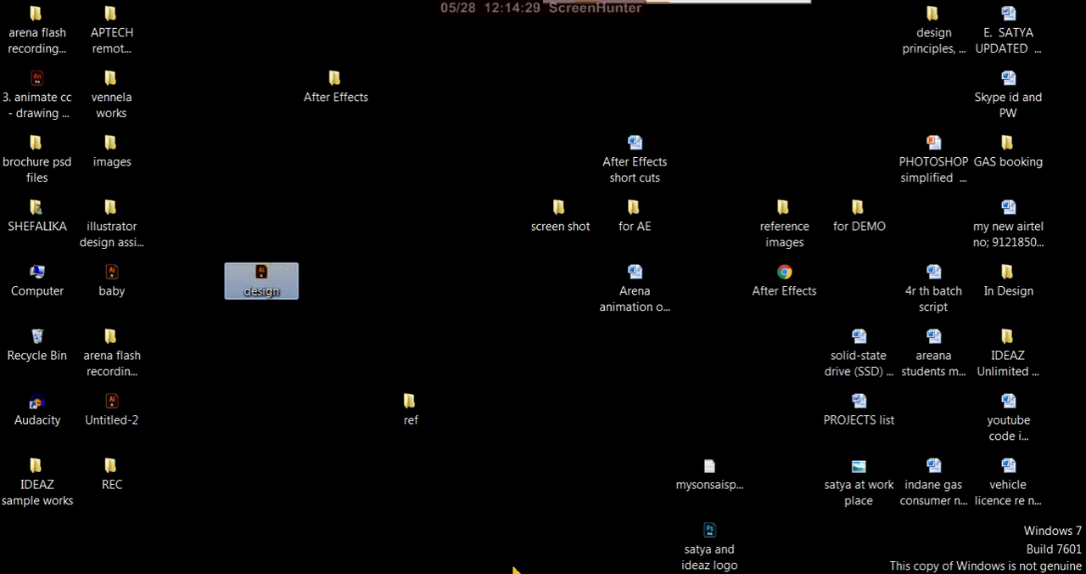
double_click(262, 276)
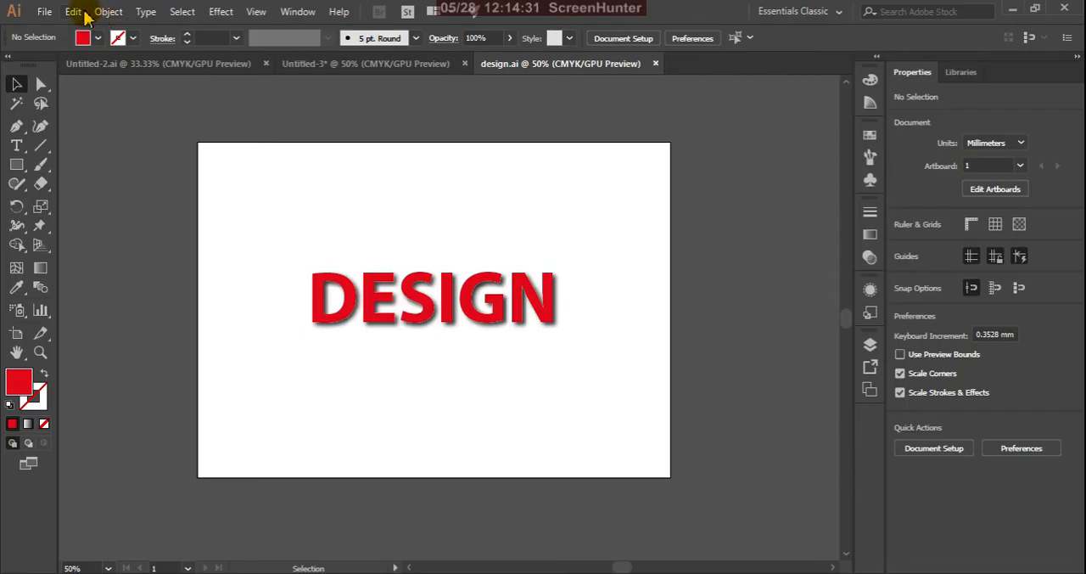
Save the document under the name design on the Desktop in Adobe PDF (*.PDF) format
click(45, 12)
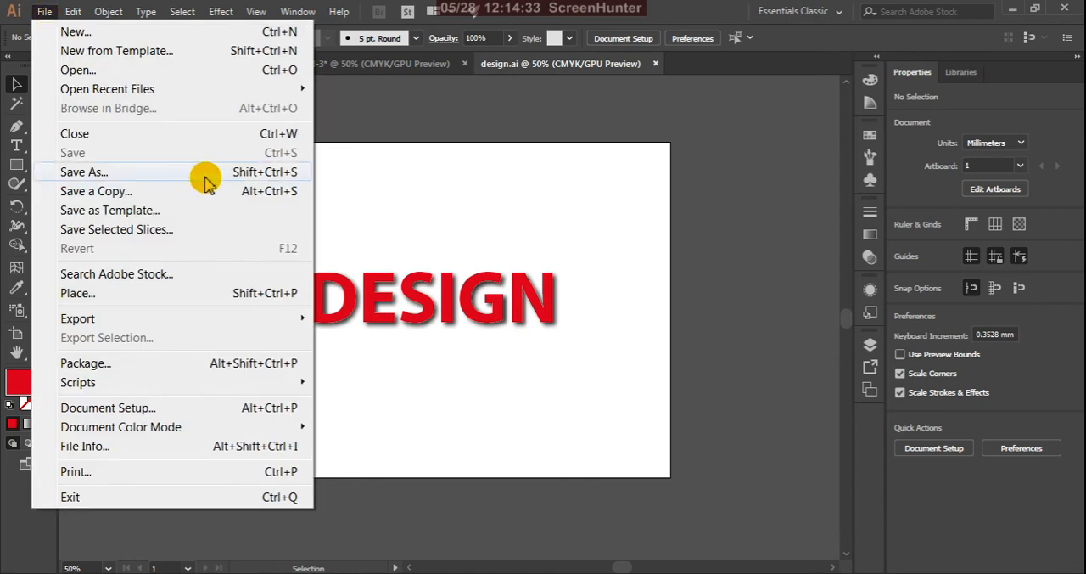
click(117, 173)
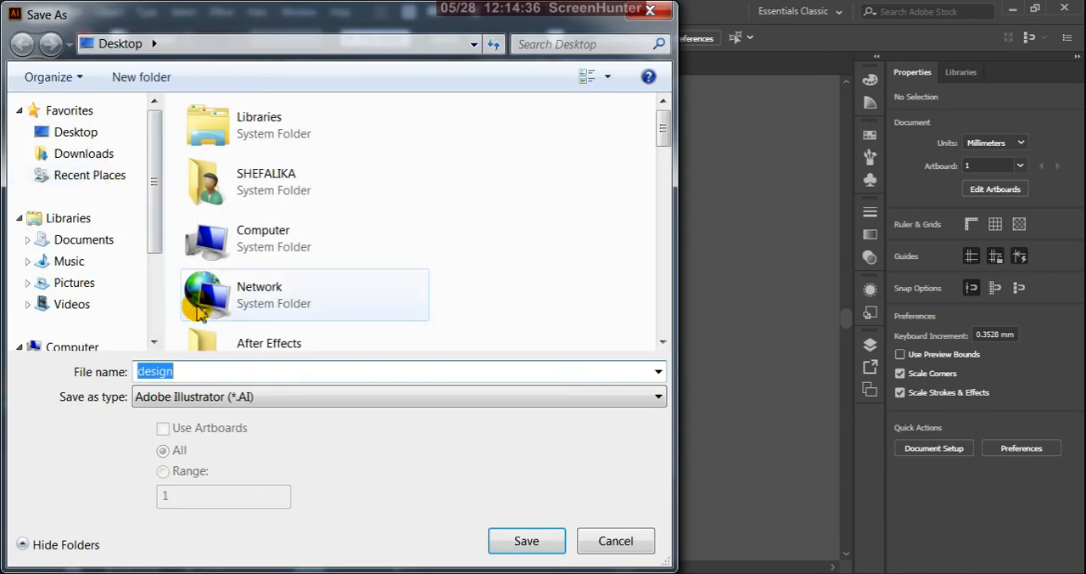
click(273, 400)
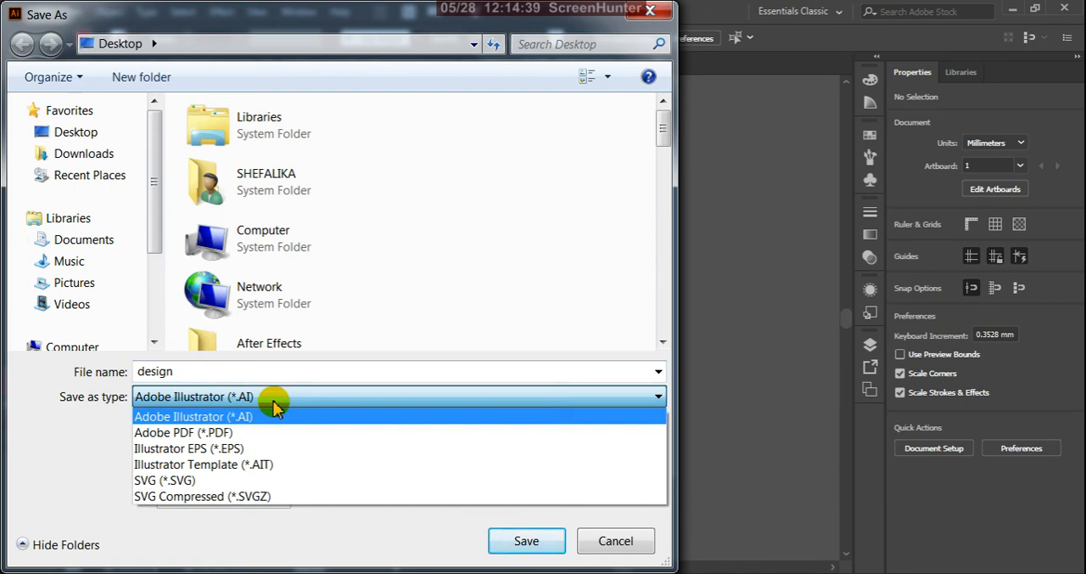
click(229, 432)
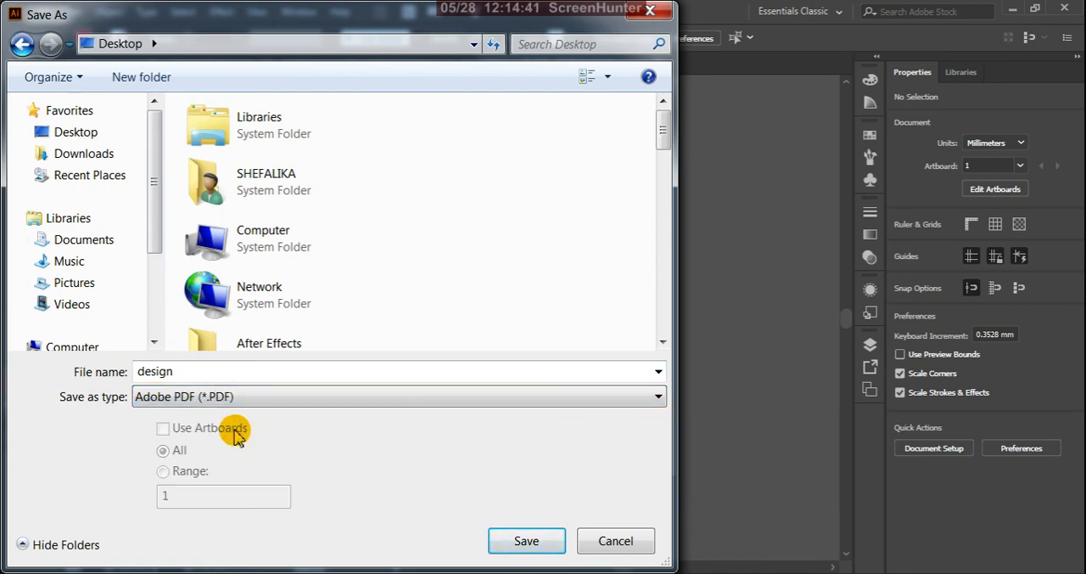
click(503, 541)
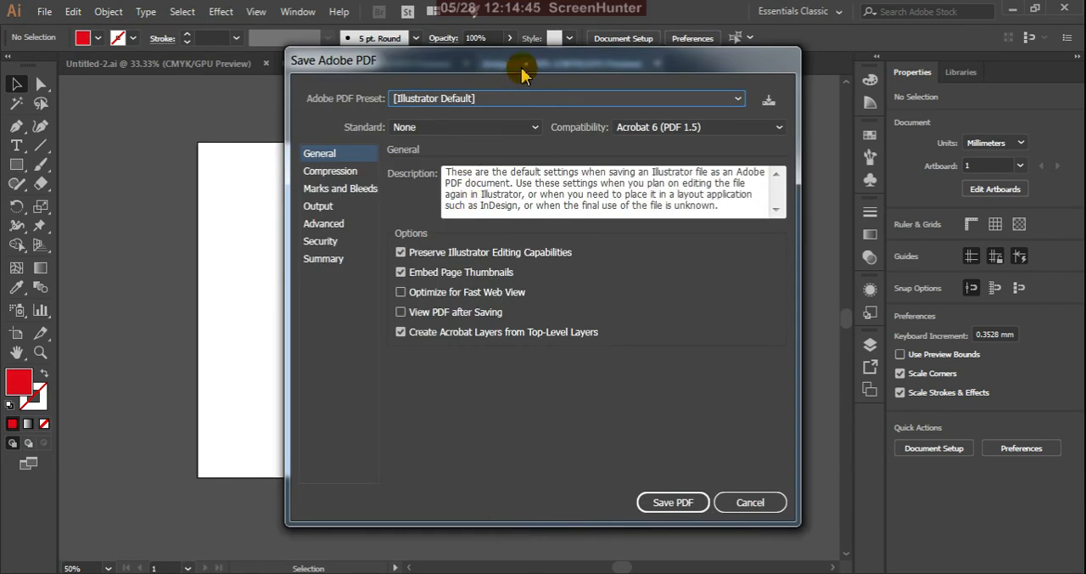
Review the PDF's Compression and Marks and Bleeds settings, leave All Printer's Marks off, and save the PDF
drag(520, 56, 626, 192)
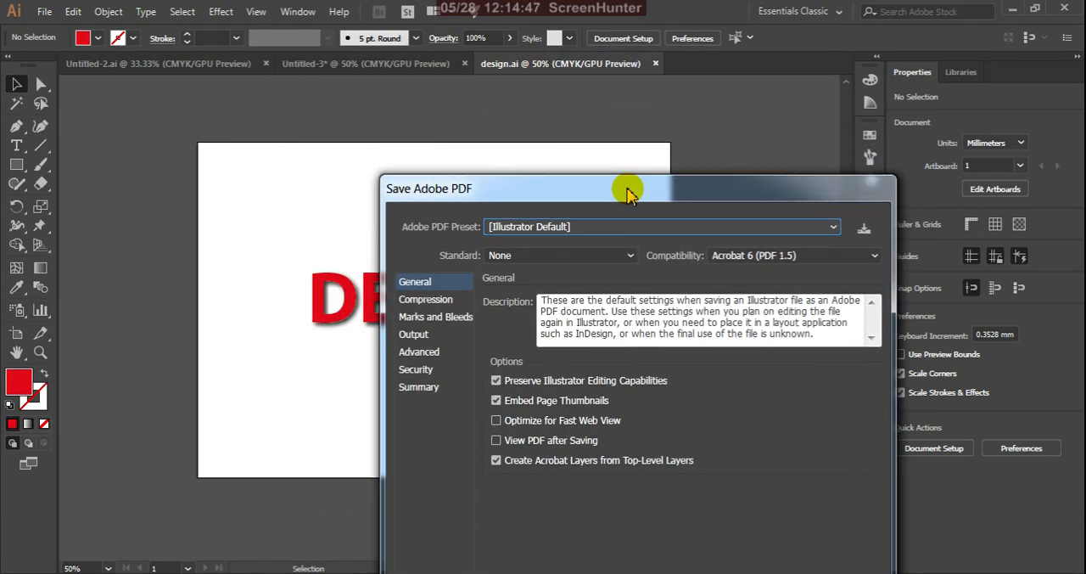
click(435, 303)
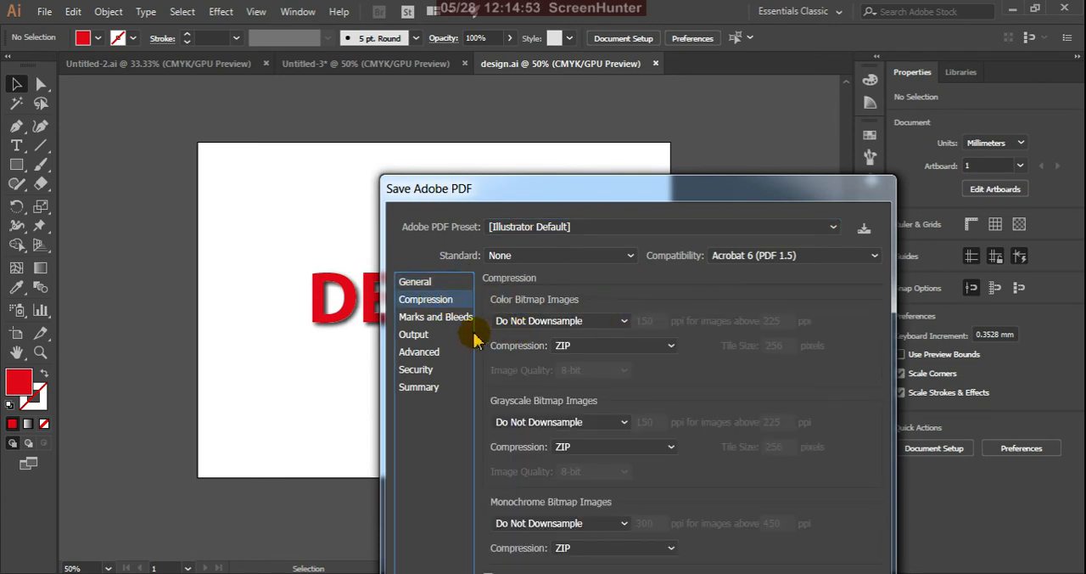
click(442, 321)
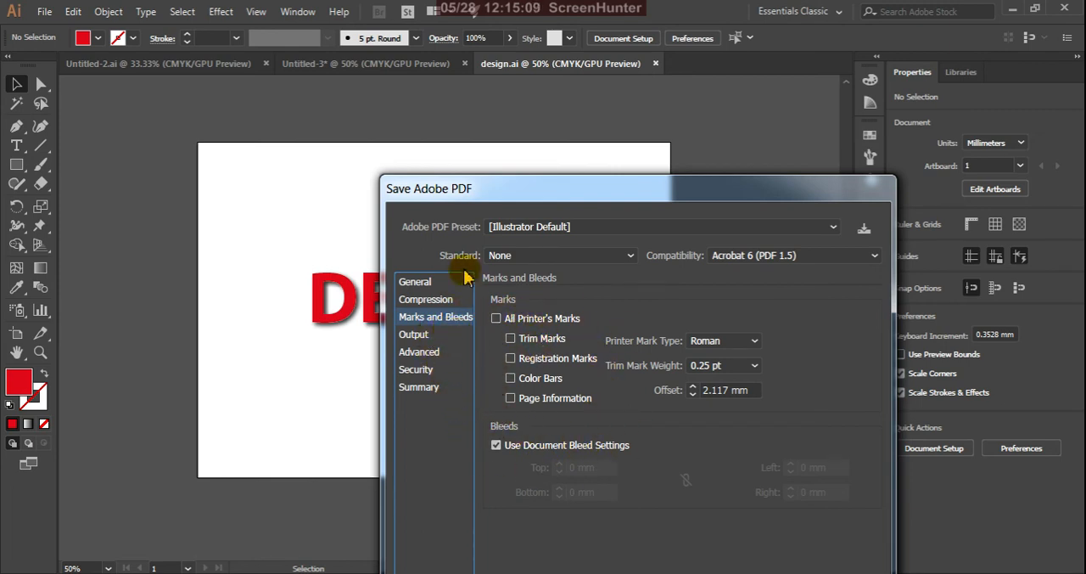
drag(563, 187, 416, 97)
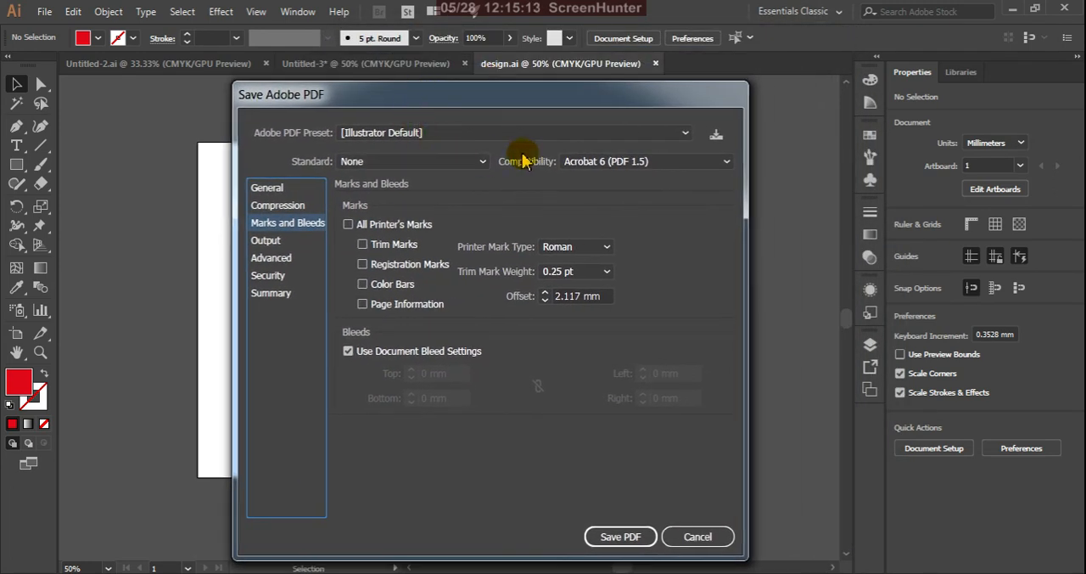
mouse_move(580, 103)
mouse_down()
mouse_move(601, 87)
mouse_move(571, 101)
mouse_up()
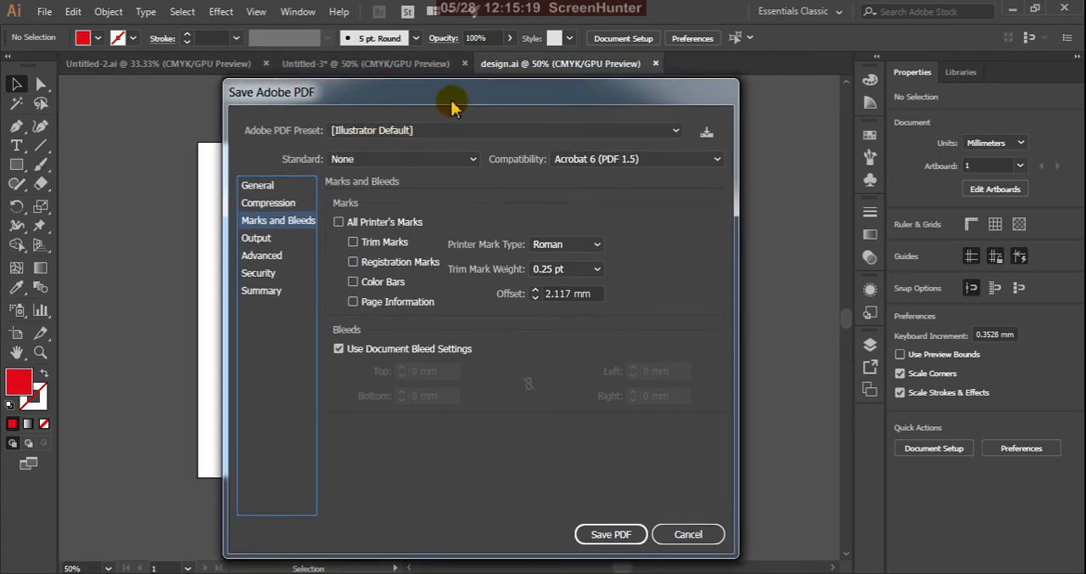
drag(505, 94, 519, 91)
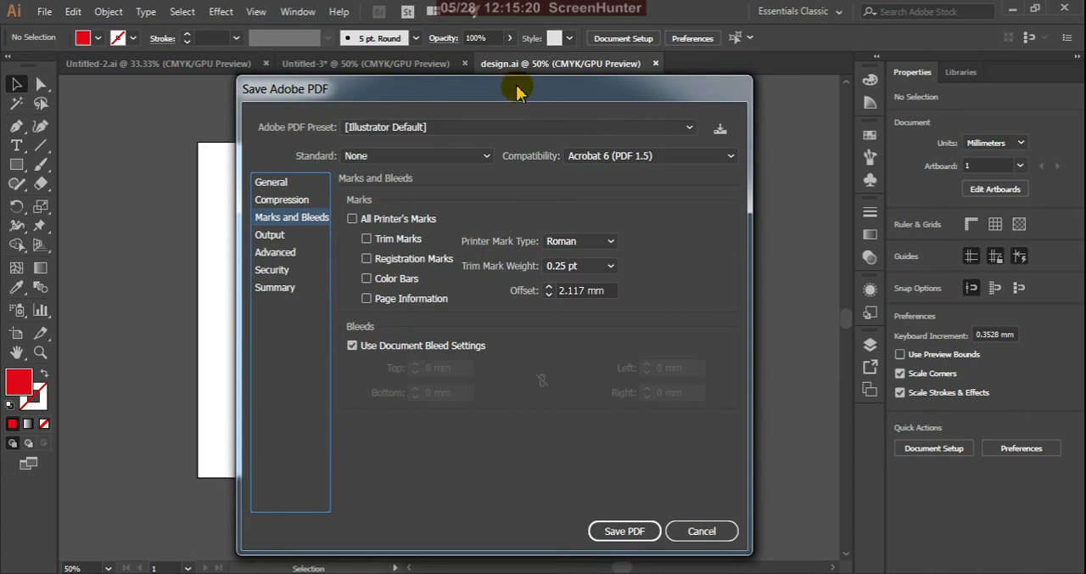
click(352, 219)
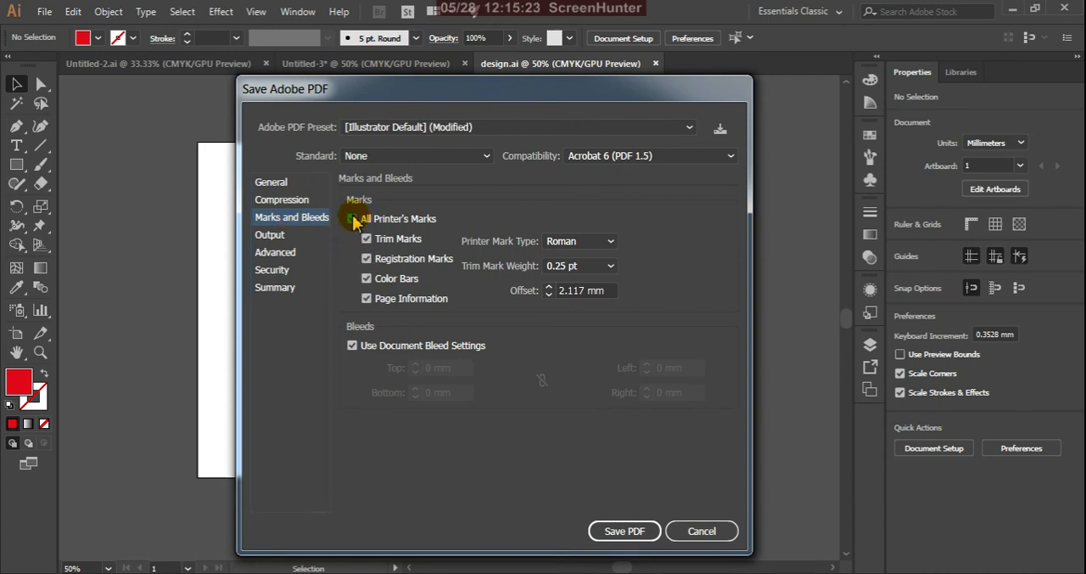
click(353, 219)
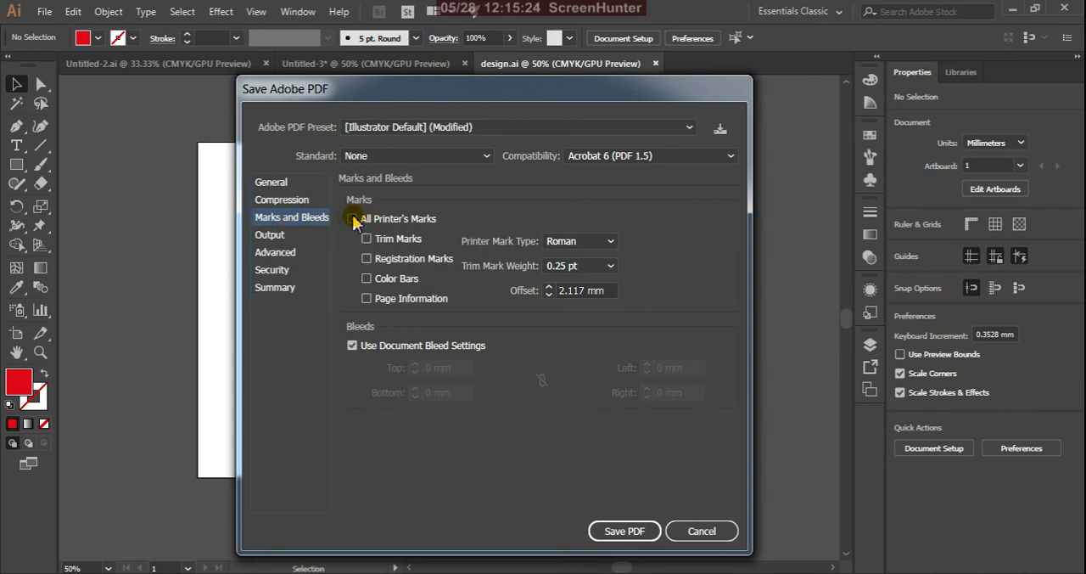
click(627, 530)
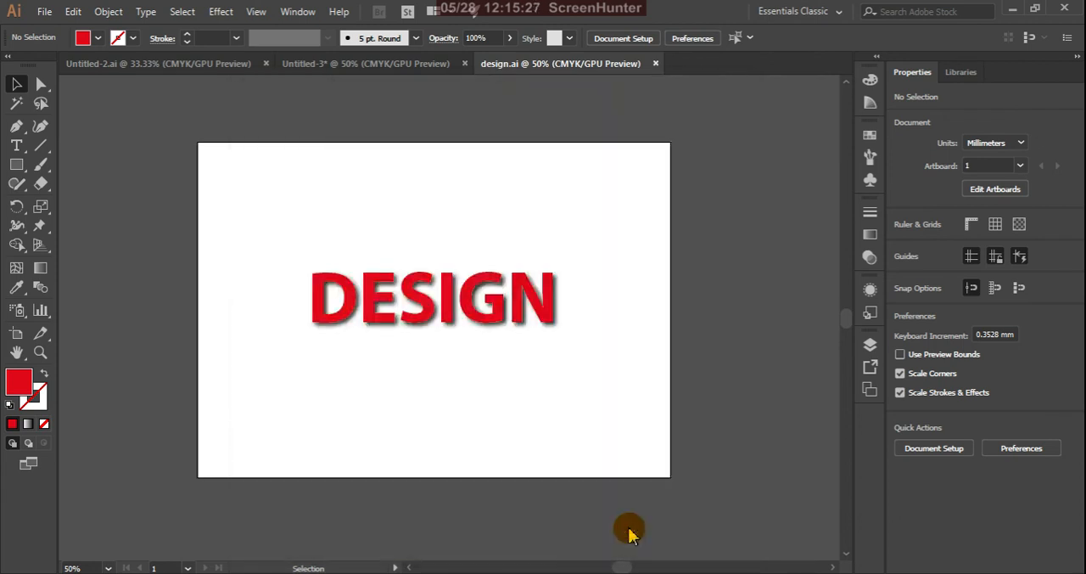
Switch to the desktop, move the design PDF directly above the design Illustrator file, and return to Illustrator
click(1013, 10)
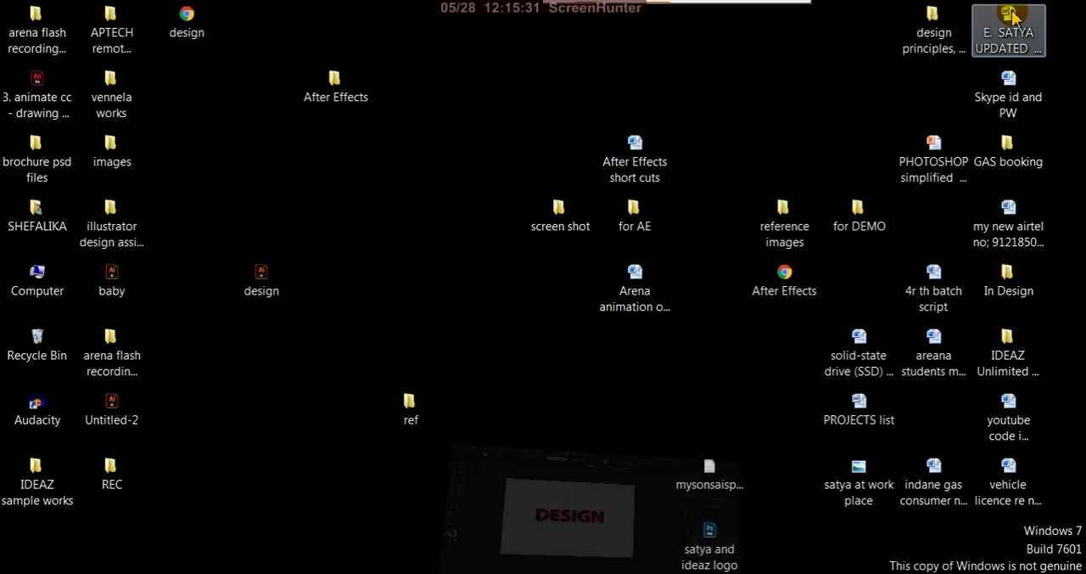
drag(187, 21, 277, 220)
click(394, 270)
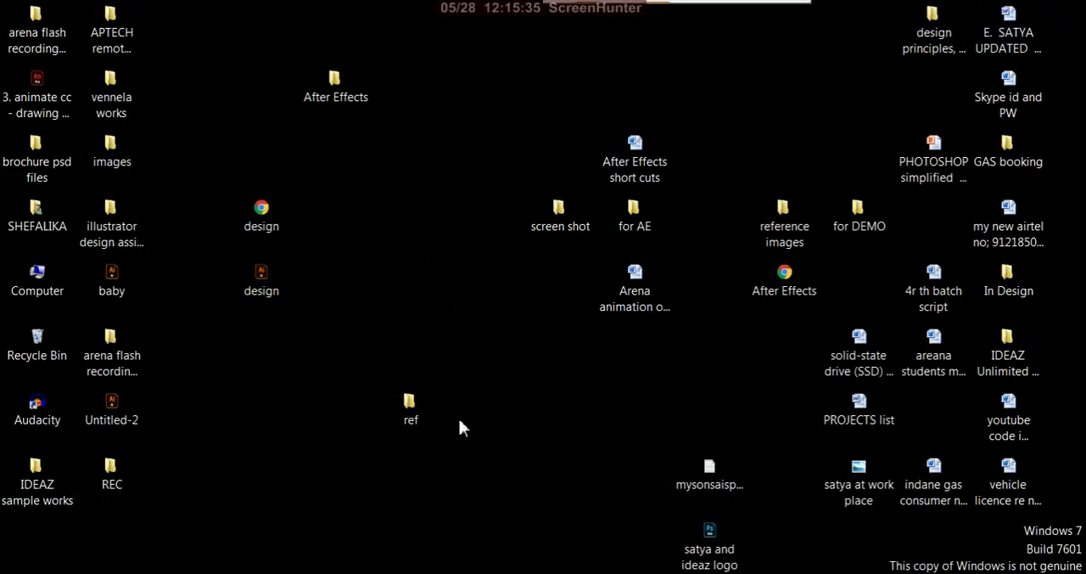
click(580, 573)
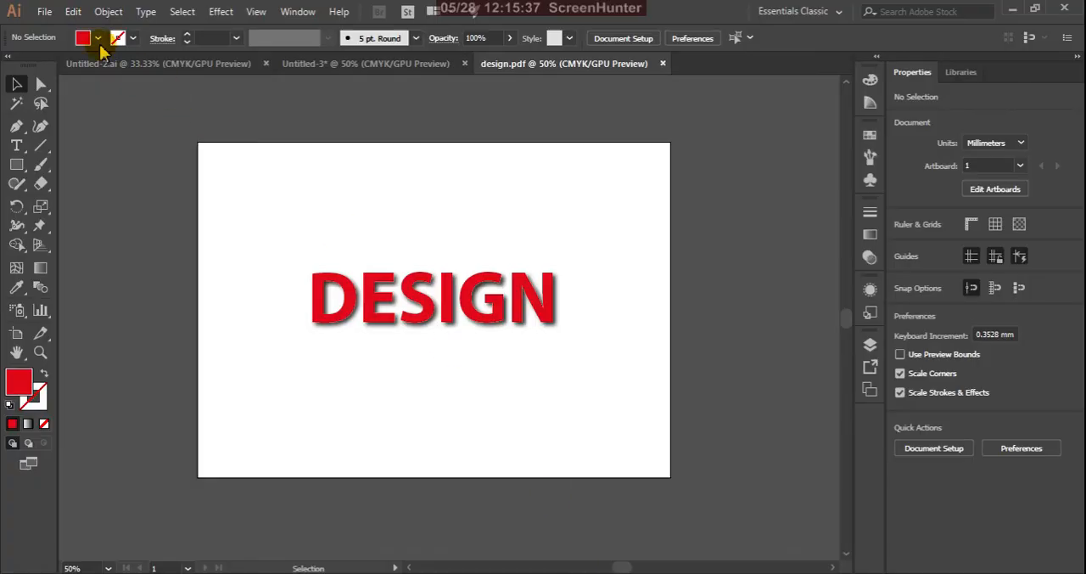
Save the document under the name design on the Desktop in Illustrator EPS (*.EPS) format
click(43, 12)
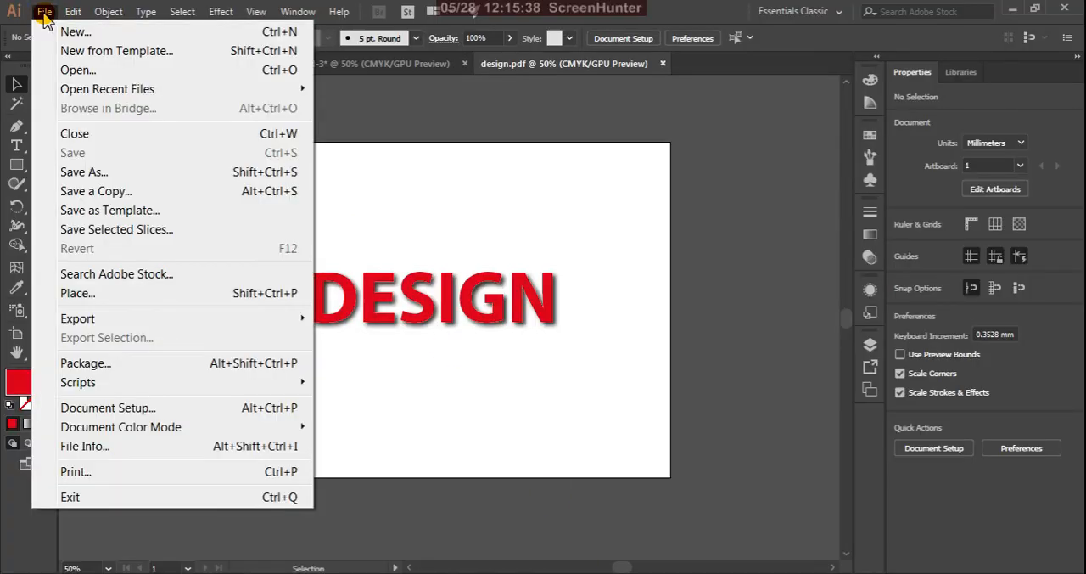
click(77, 174)
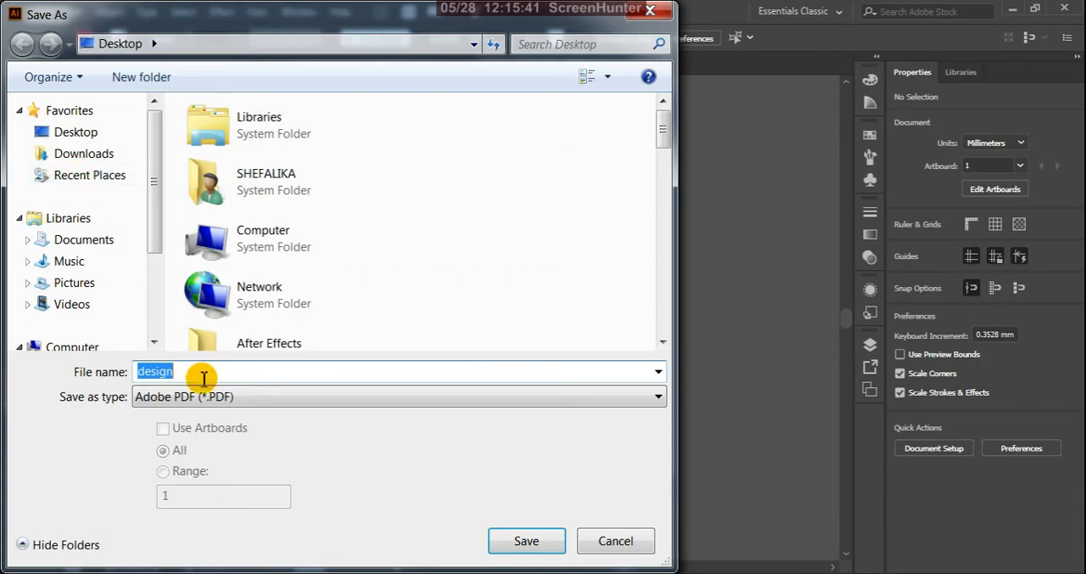
click(218, 397)
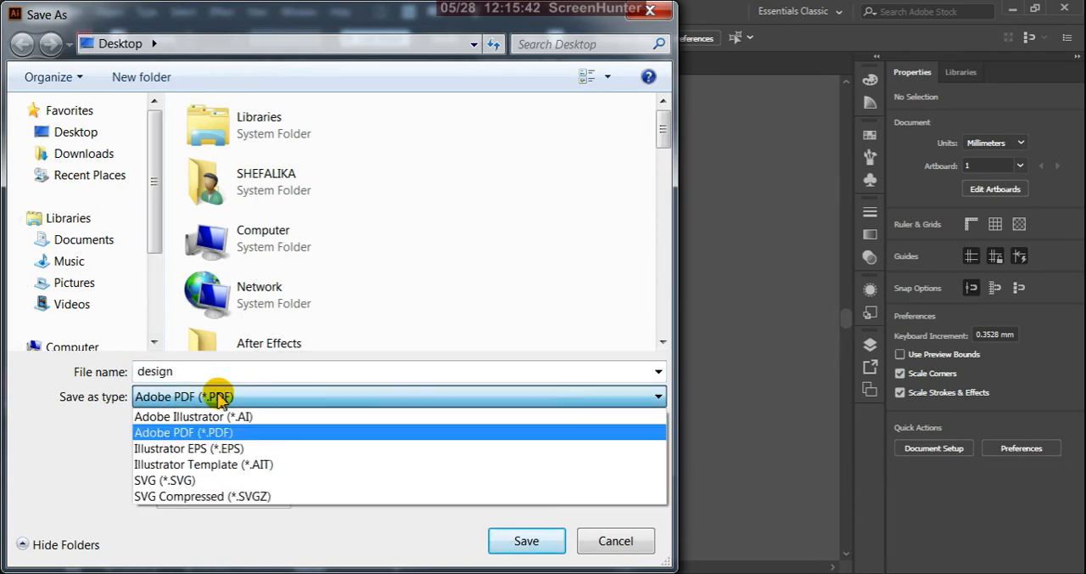
click(225, 456)
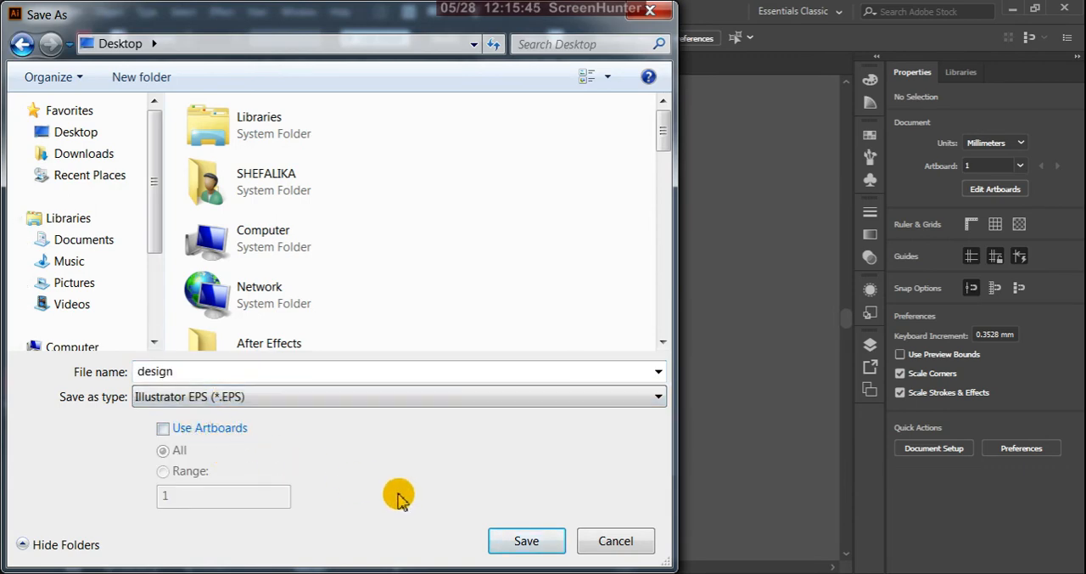
click(527, 541)
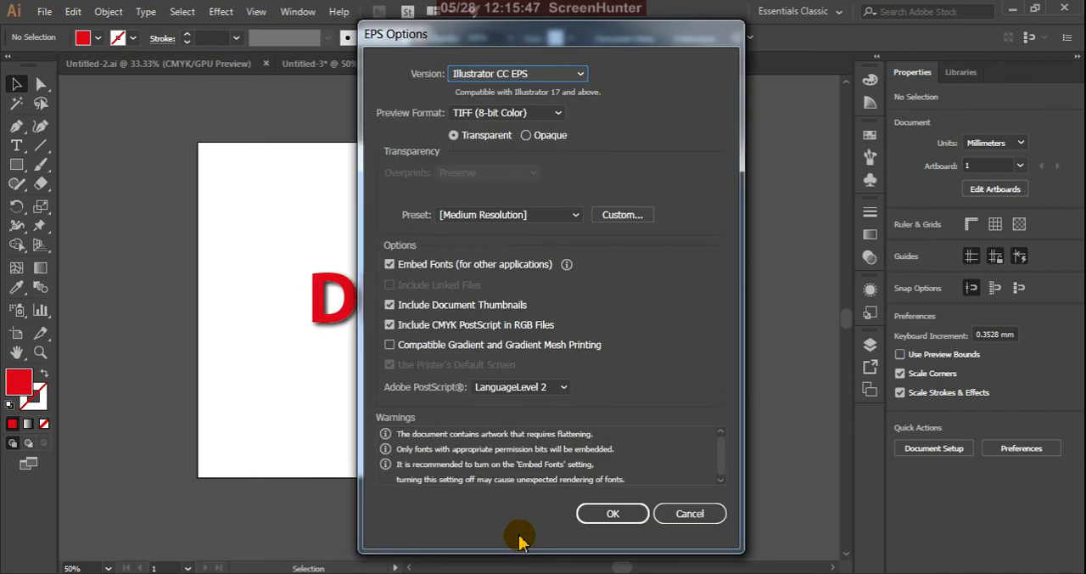
Review the EPS version, preview format and transparency preset choices, keep Illustrator CC EPS, TIFF (8-bit Color) and [Medium Resolution], and save the EPS
click(582, 77)
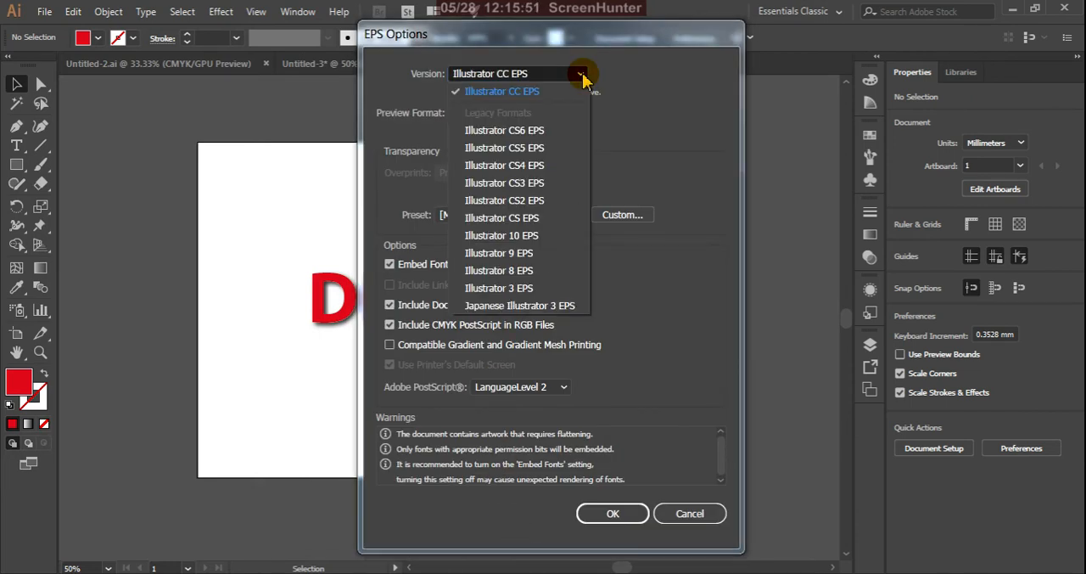
click(582, 76)
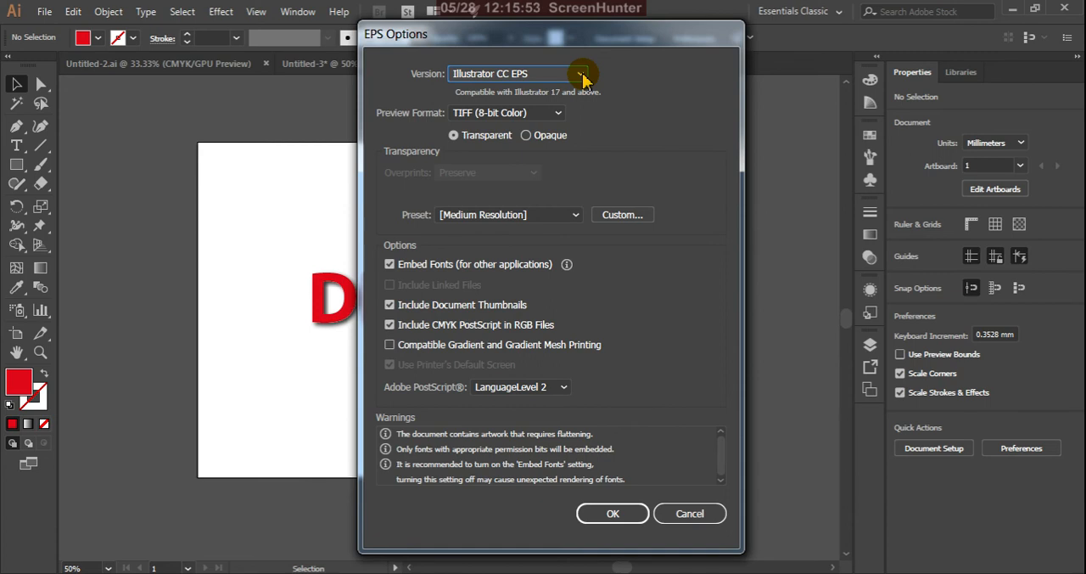
click(560, 116)
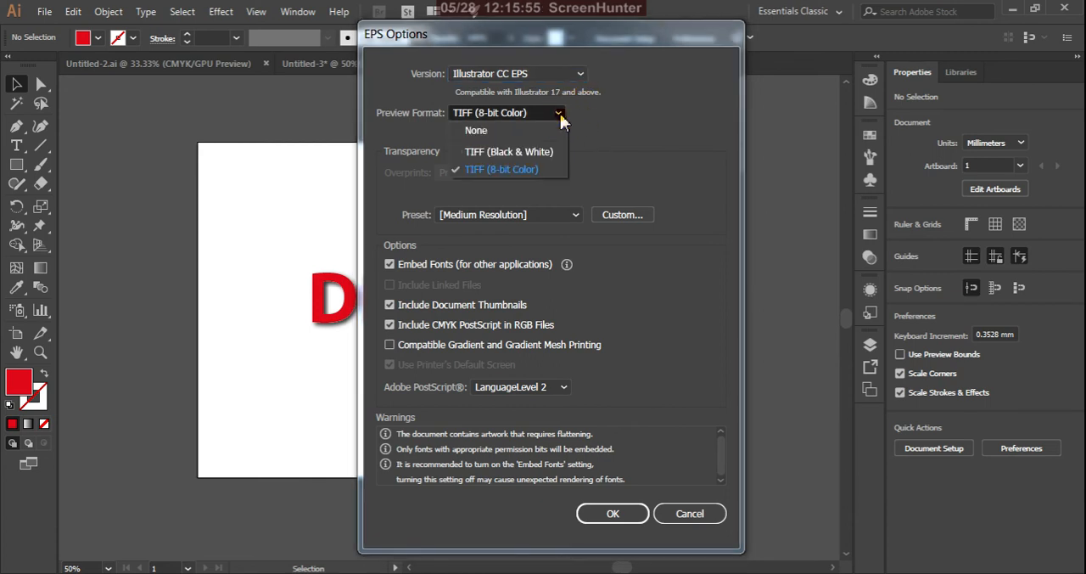
click(560, 115)
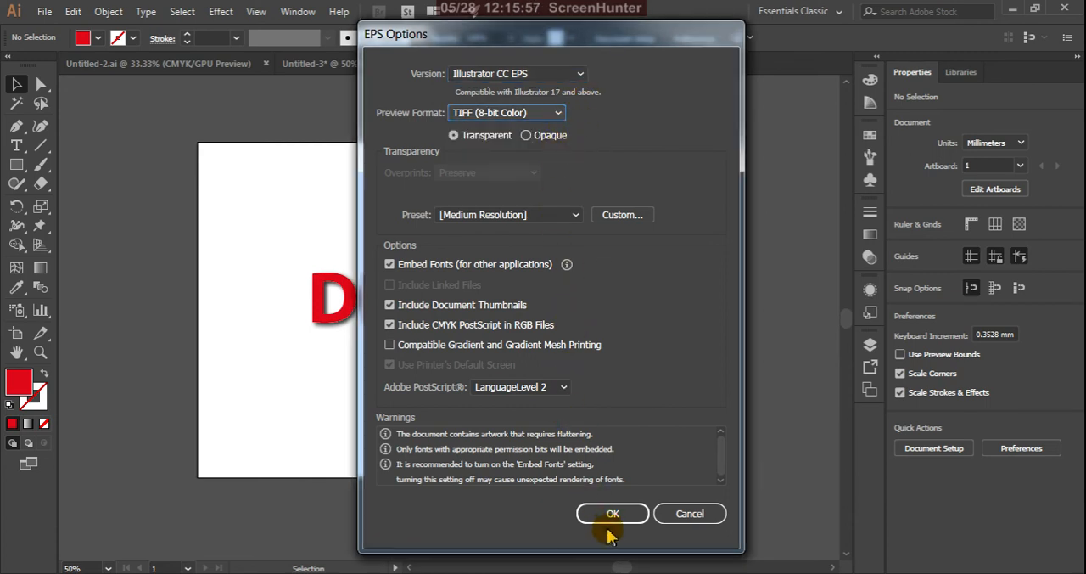
click(577, 214)
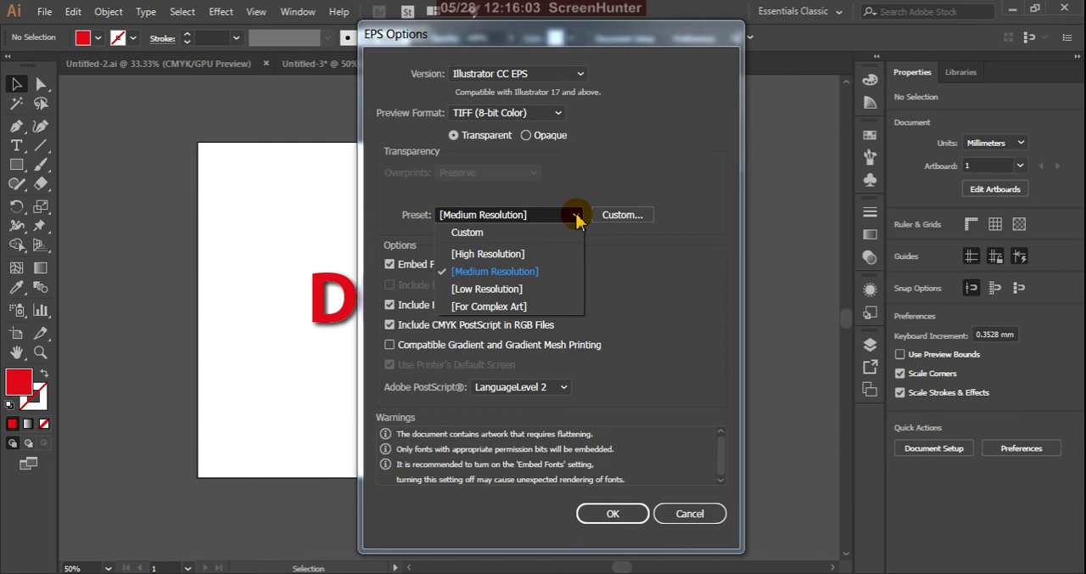
click(576, 217)
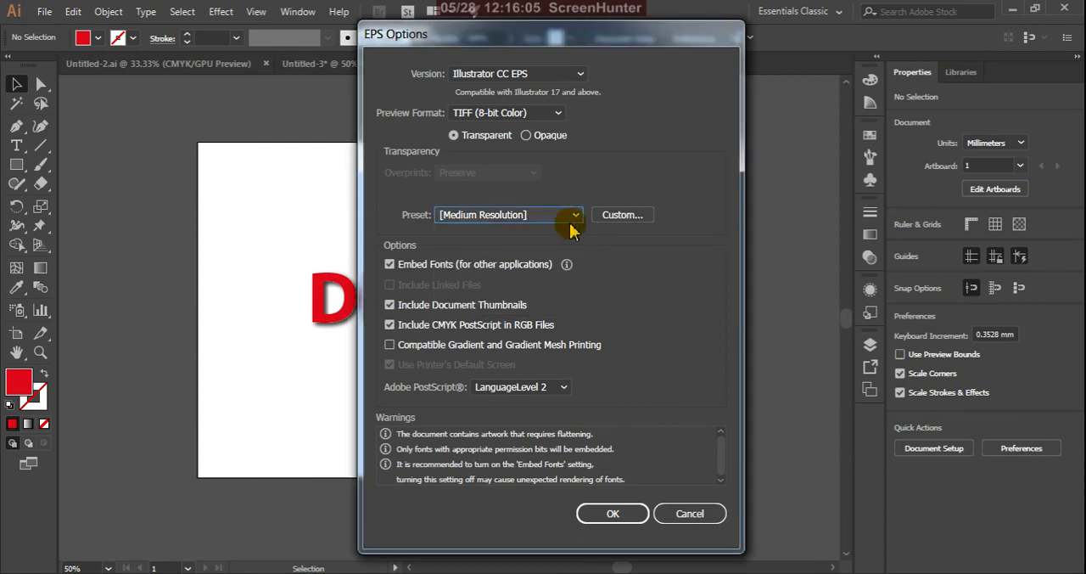
click(593, 515)
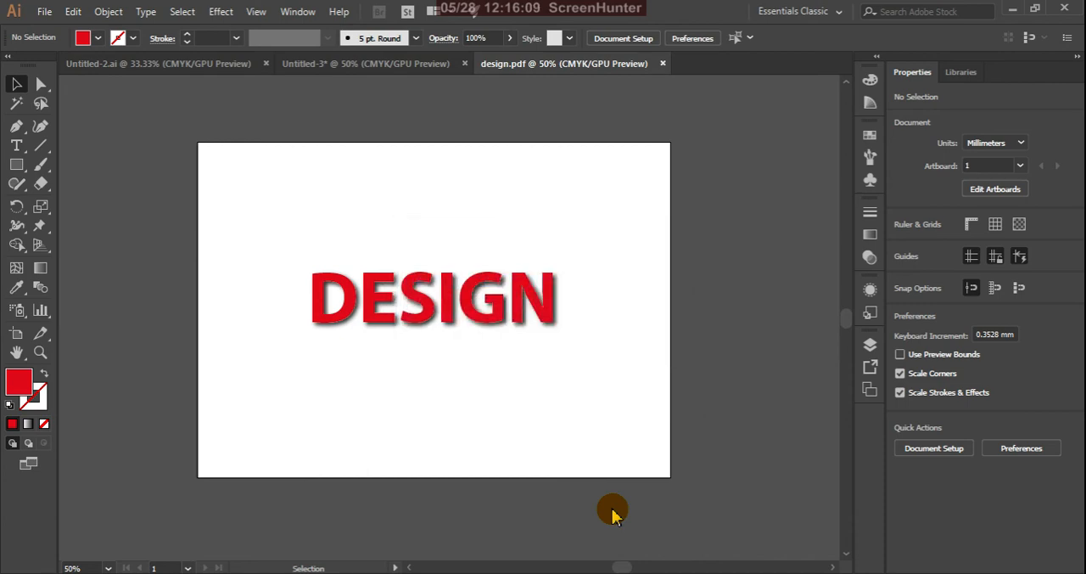
Switch to the desktop, move the design EPS file directly beside the design Illustrator file, and return to Illustrator
click(1013, 12)
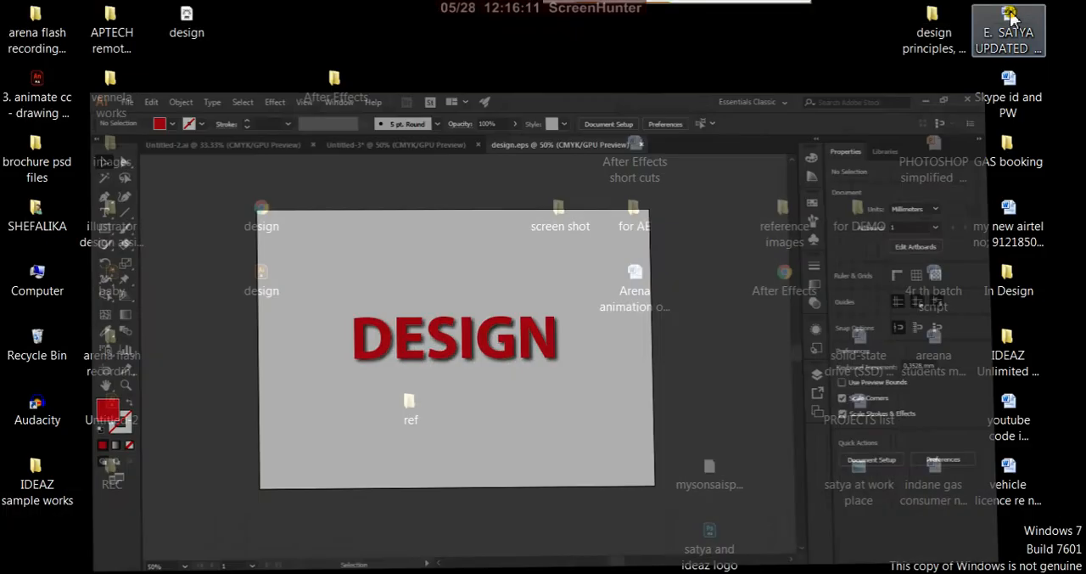
drag(195, 27, 353, 260)
click(420, 273)
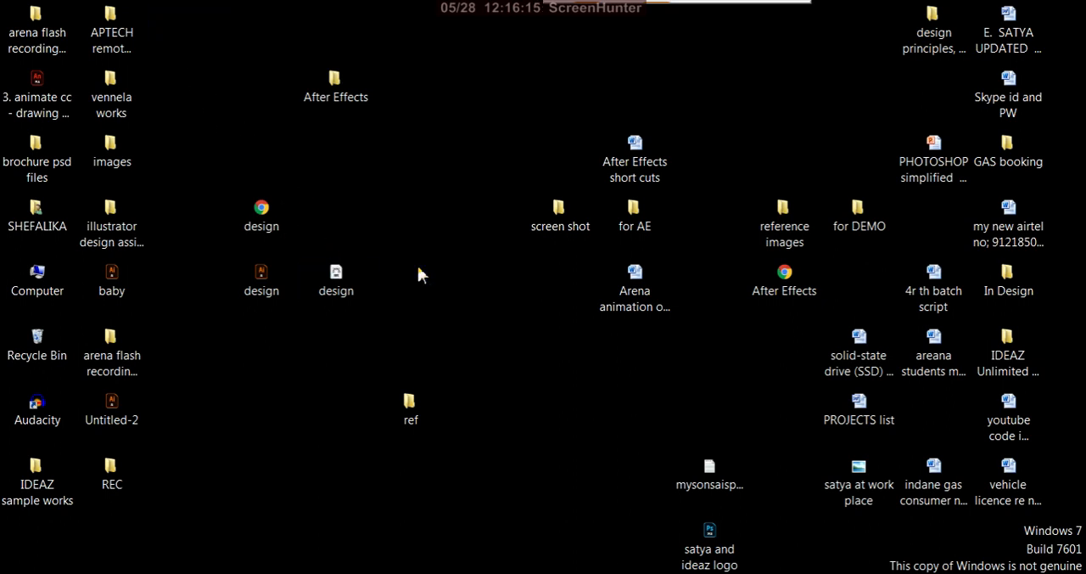
key(alt+Tab)
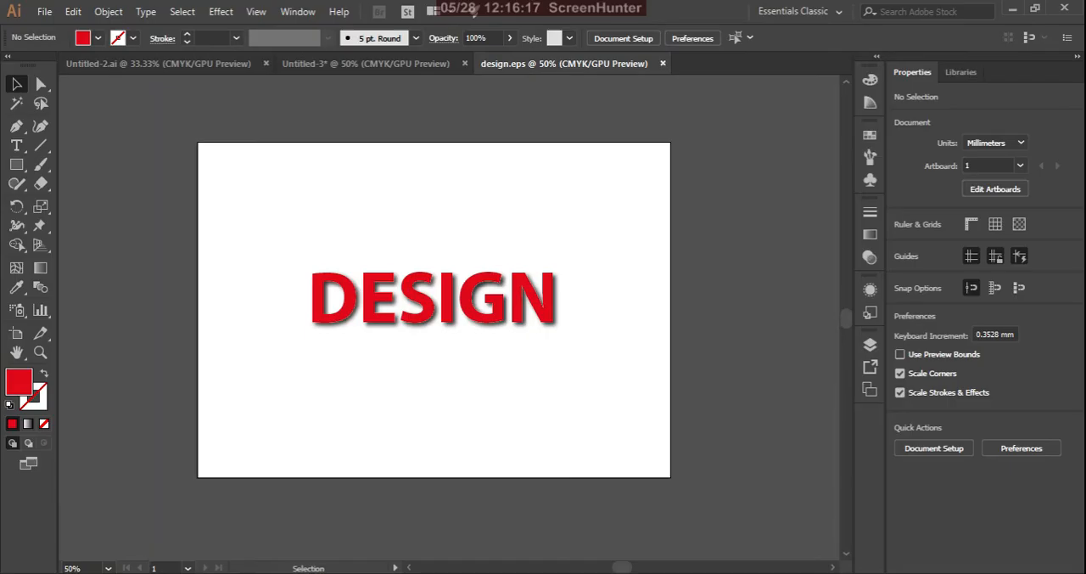
Save the document under the name design on the Desktop in SVG (*.SVG) format
click(44, 12)
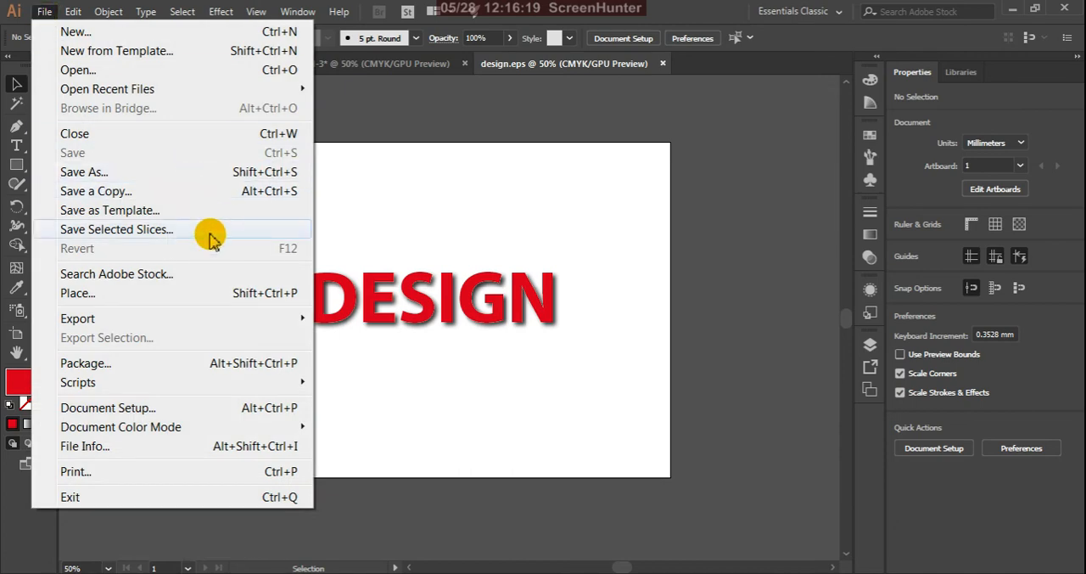
click(115, 174)
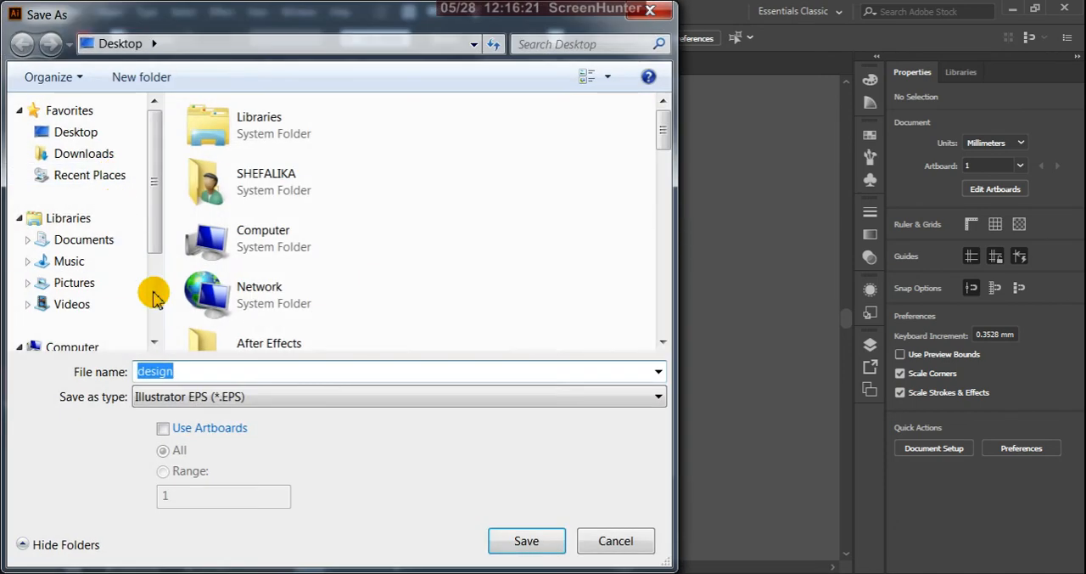
click(255, 399)
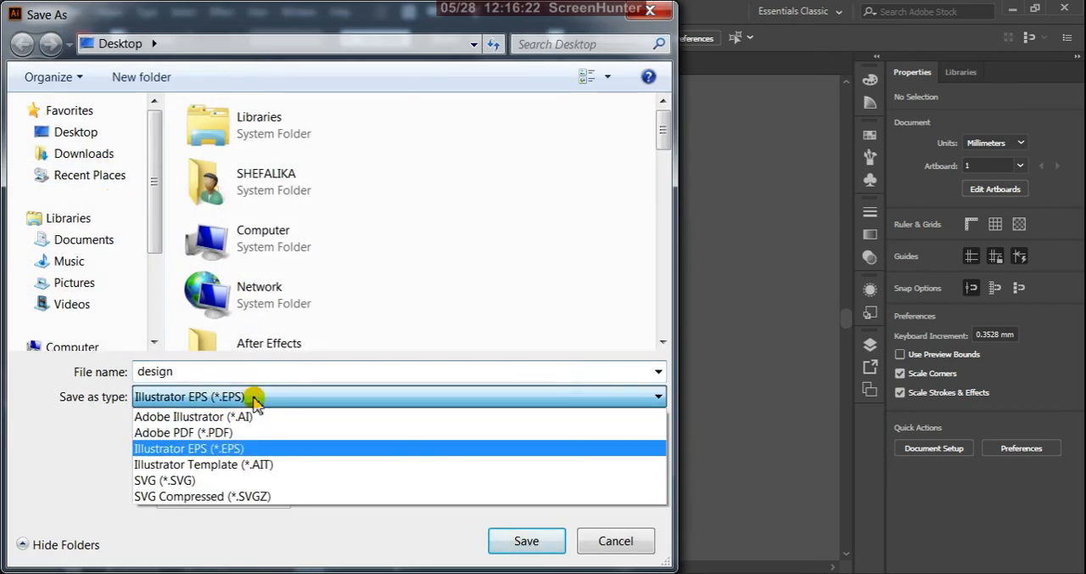
click(196, 480)
click(501, 534)
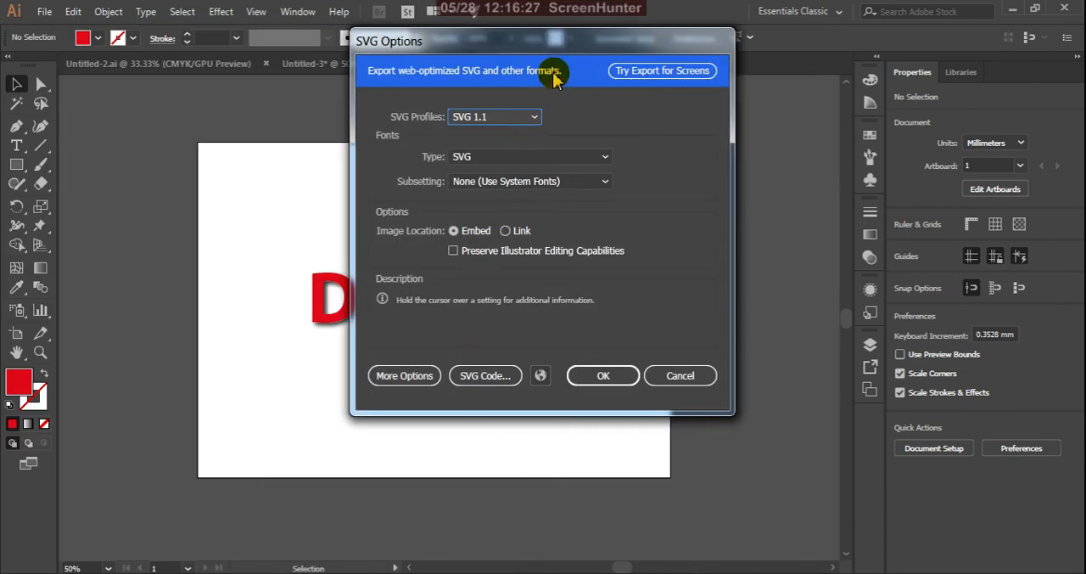
Review the SVG profile, font type and subsetting choices, keep SVG 1.1, SVG and None (Use System Fonts), and save the SVG
drag(582, 39, 645, 170)
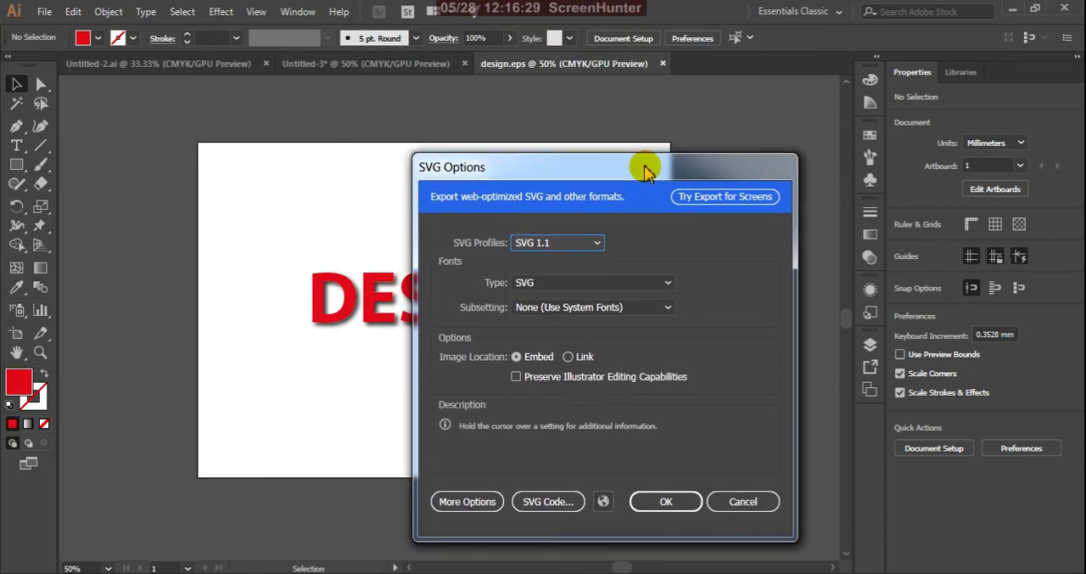
click(597, 243)
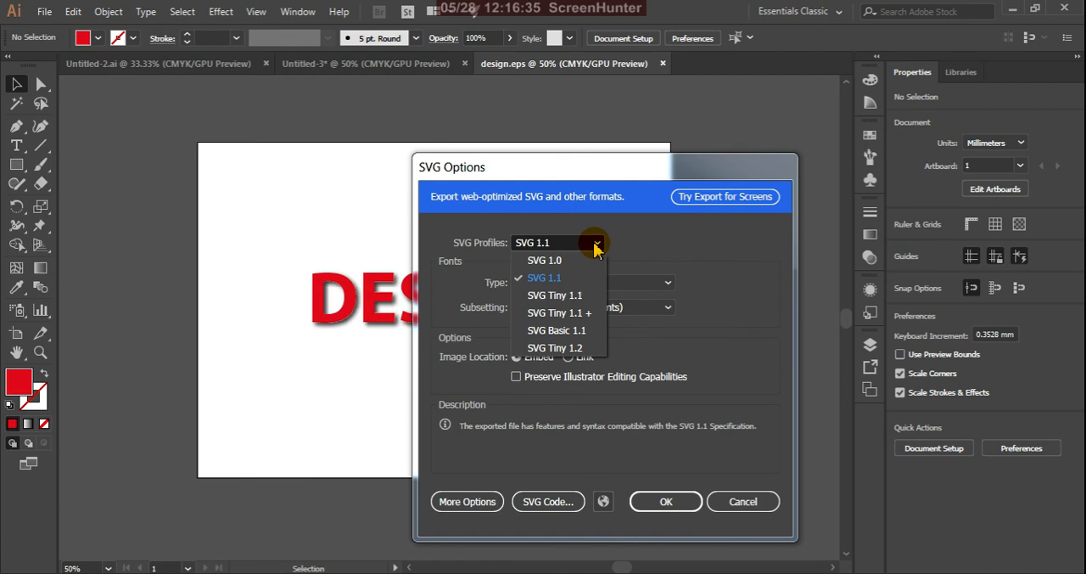
click(598, 245)
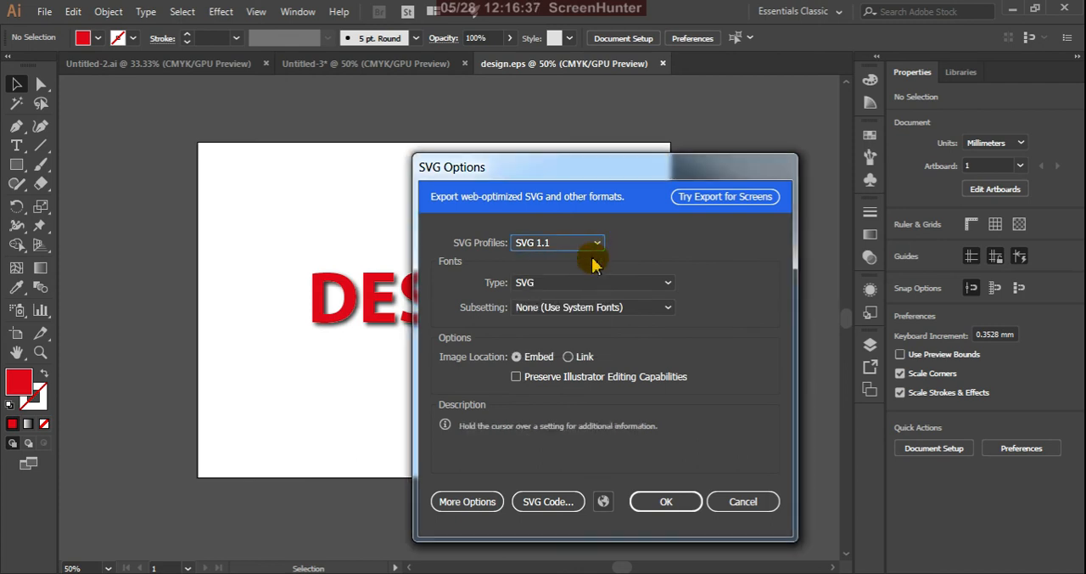
click(663, 284)
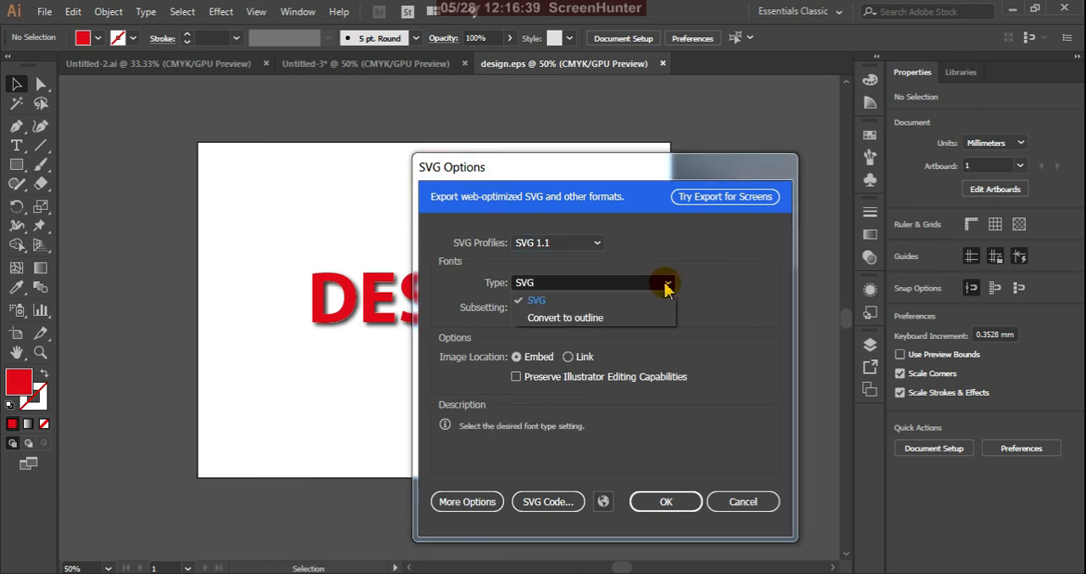
click(667, 287)
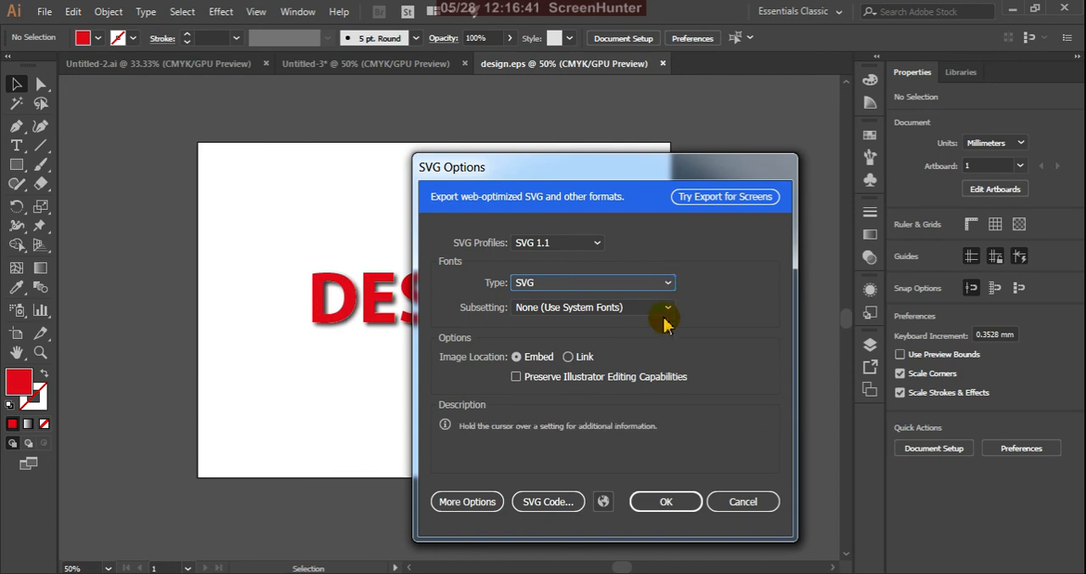
click(668, 310)
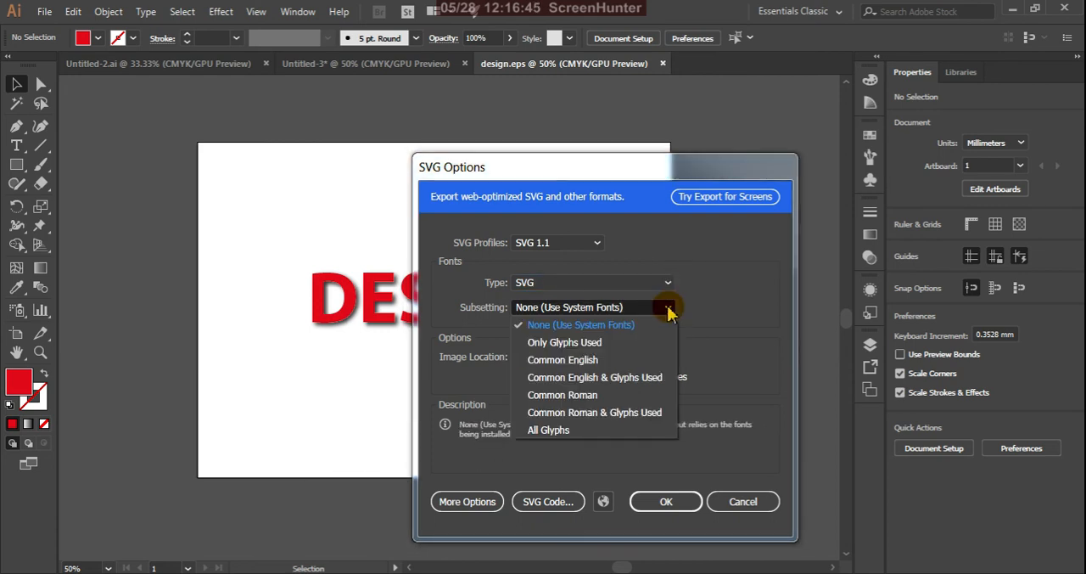
click(668, 310)
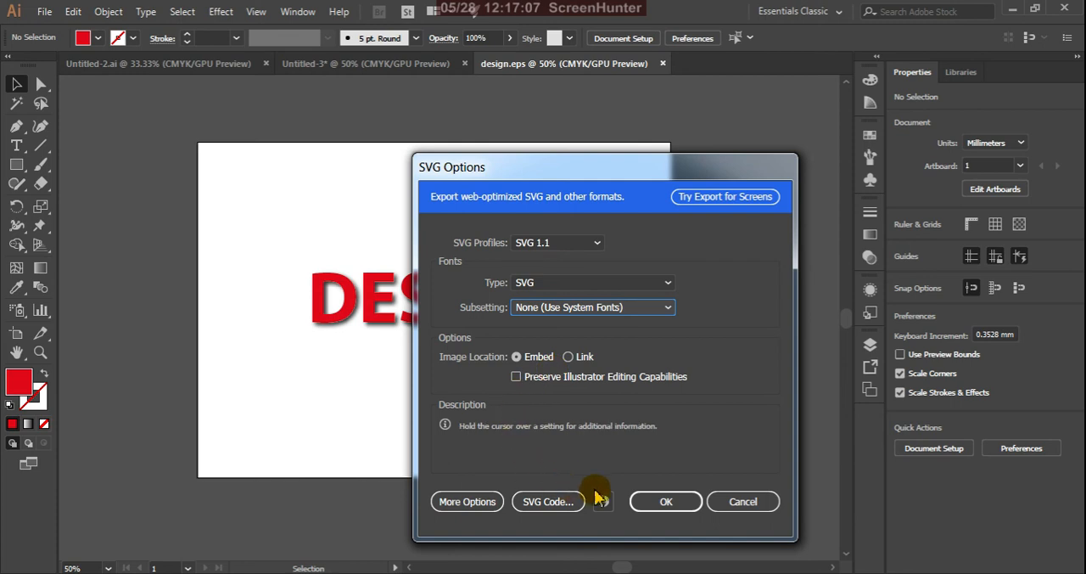
click(663, 503)
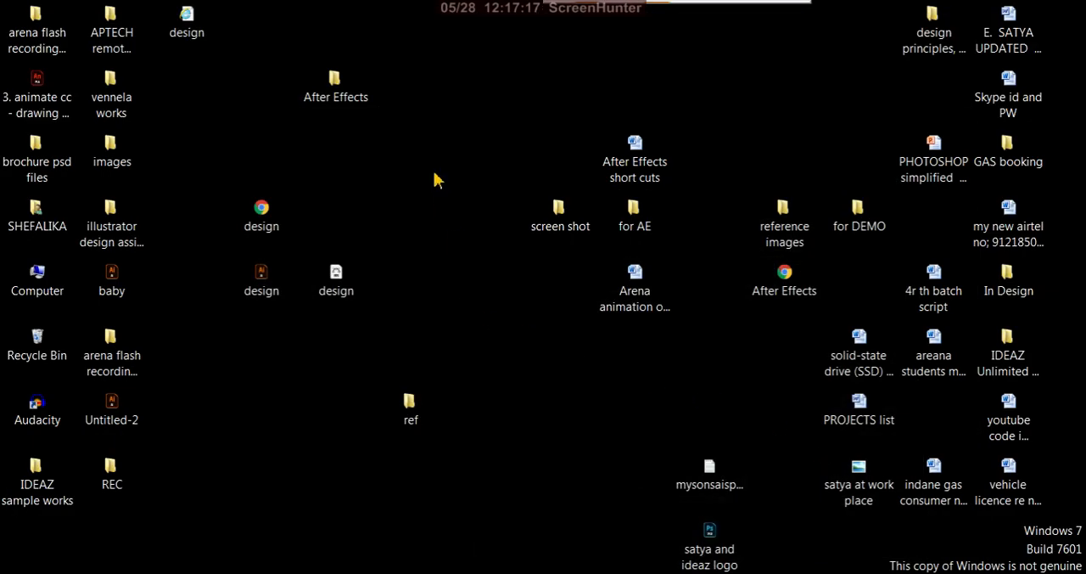
On the desktop, move the design SVG file directly above the design EPS file, and open the design PDF in Chrome
drag(192, 24, 333, 231)
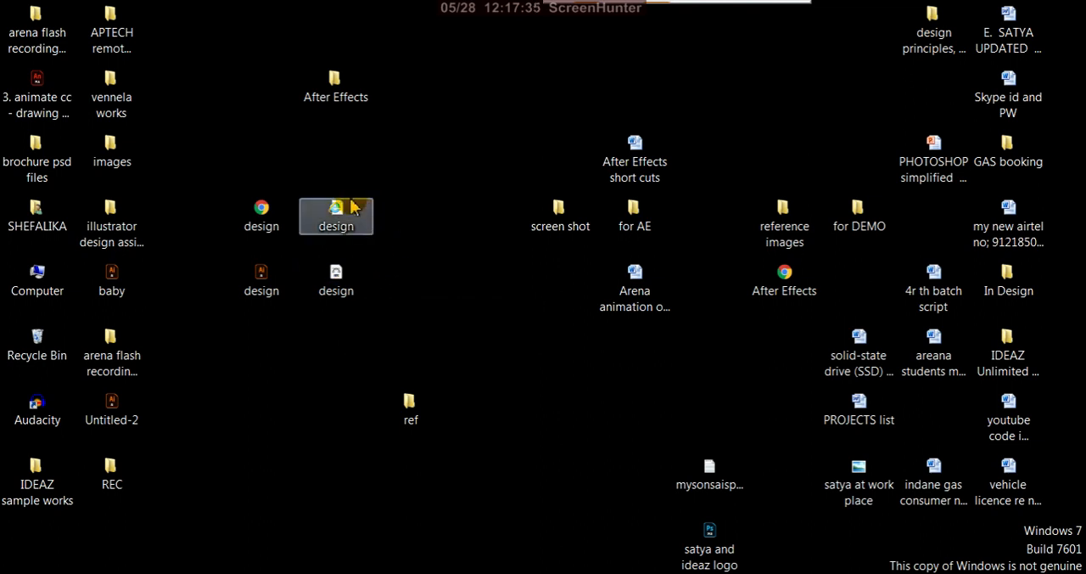
double_click(263, 222)
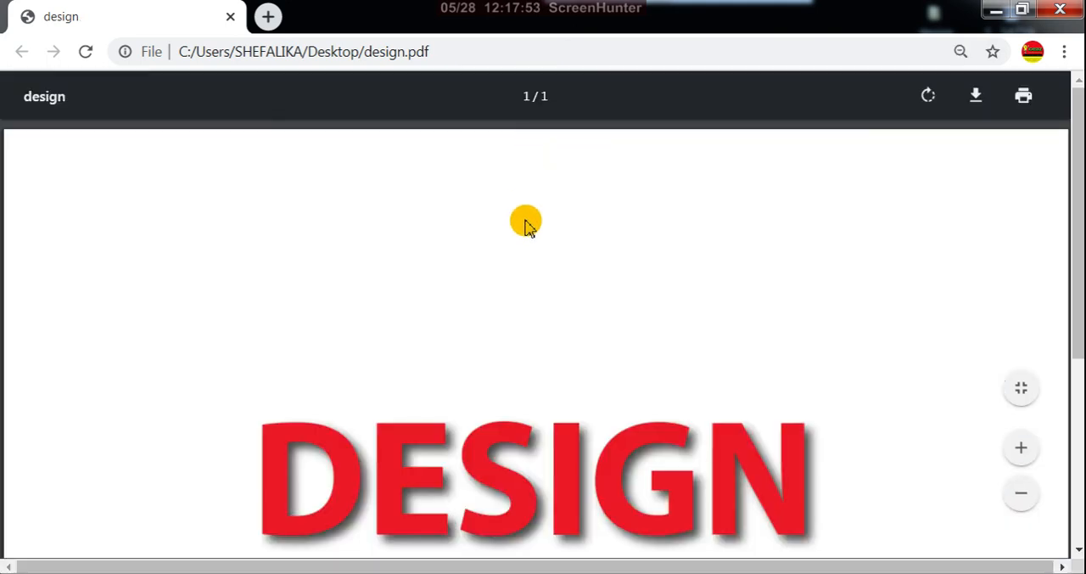
Examine the edges and drop shadow of the DESIGN text in the PDF at enlarged and reduced zoom levels
scroll(520, 291, down, 3)
scroll(518, 298, up, 2)
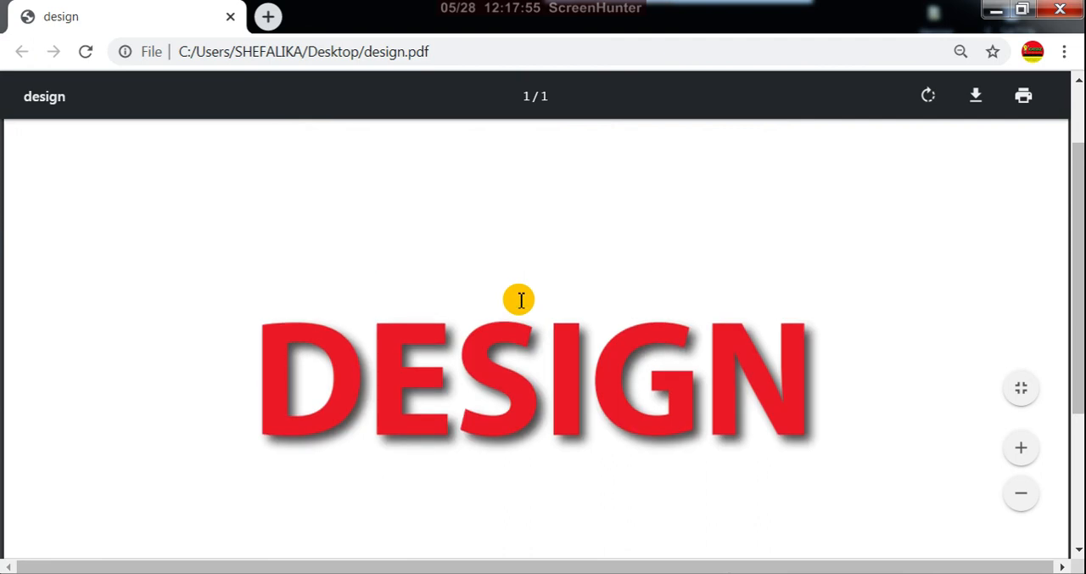
click(1023, 452)
click(1022, 469)
click(1022, 469)
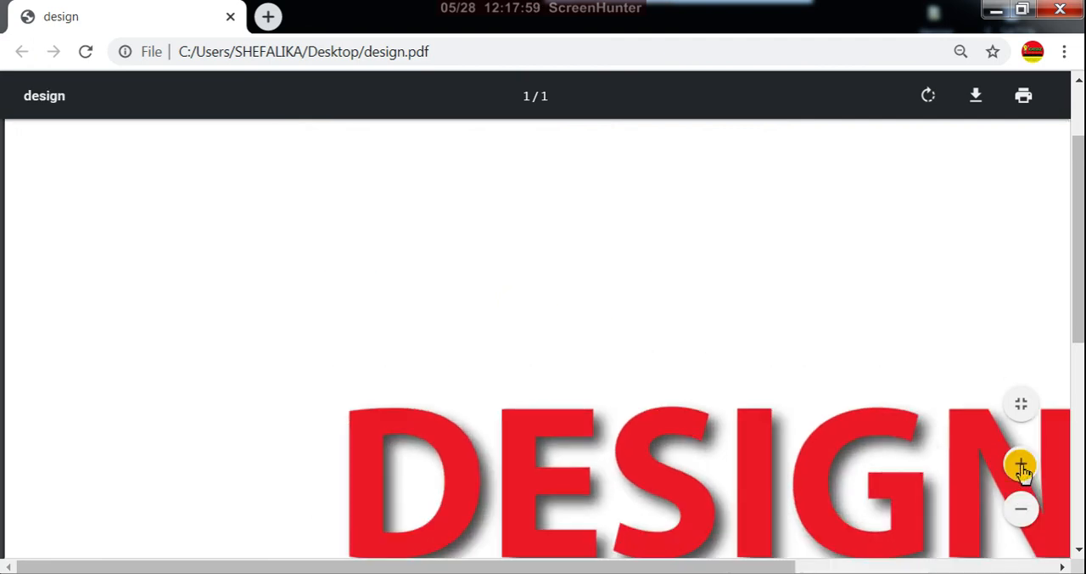
click(1023, 471)
click(1022, 469)
click(1023, 468)
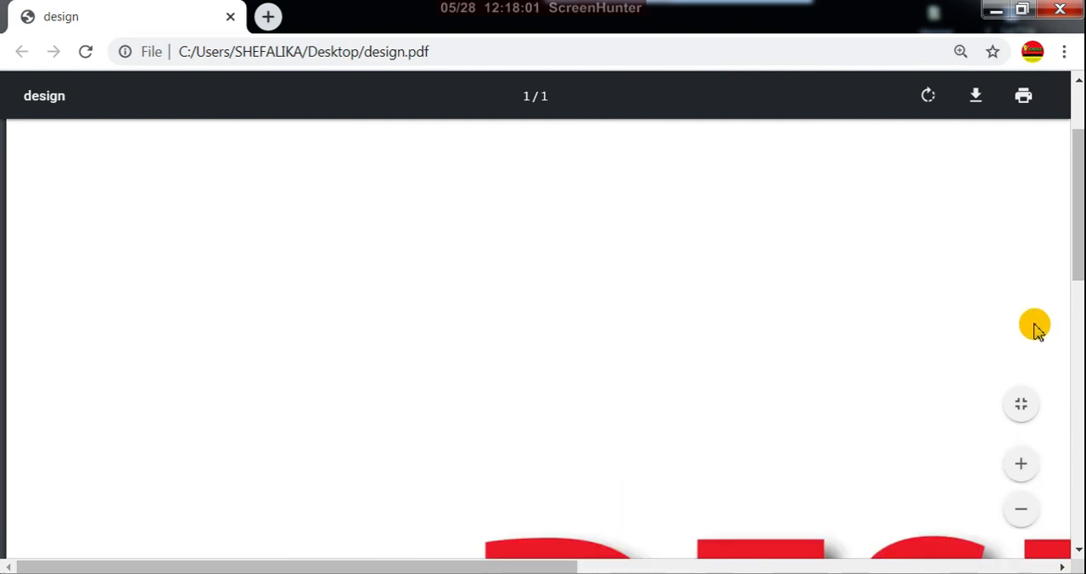
drag(1074, 273, 1078, 367)
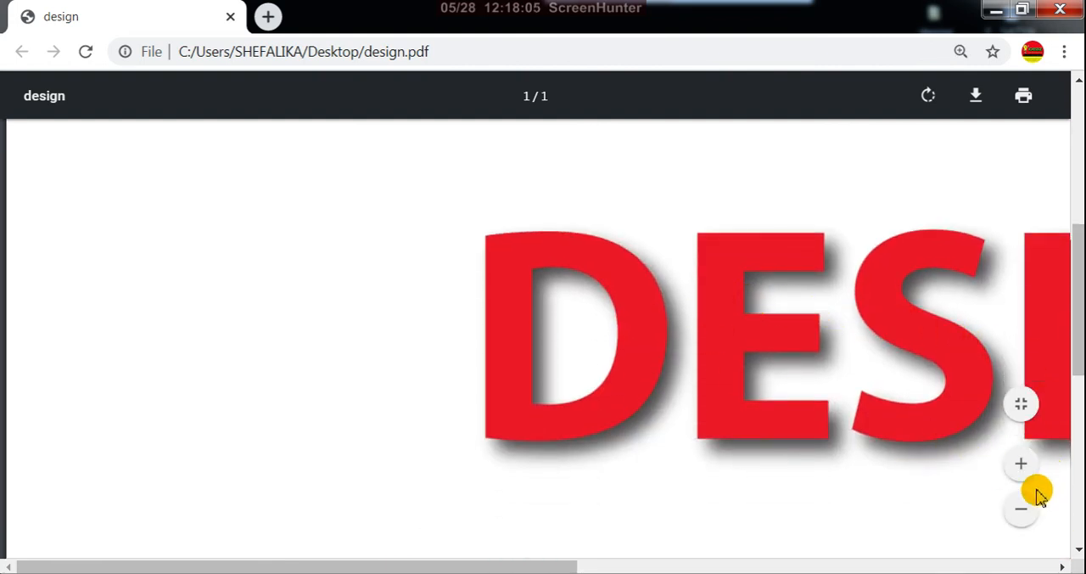
click(1023, 513)
click(1023, 512)
click(1023, 513)
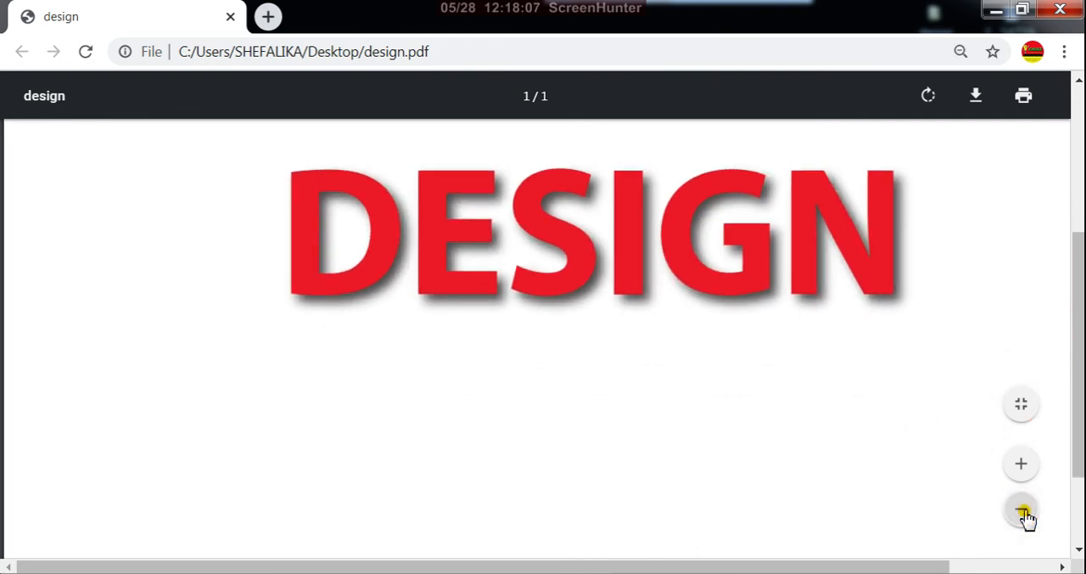
click(1022, 512)
click(1023, 512)
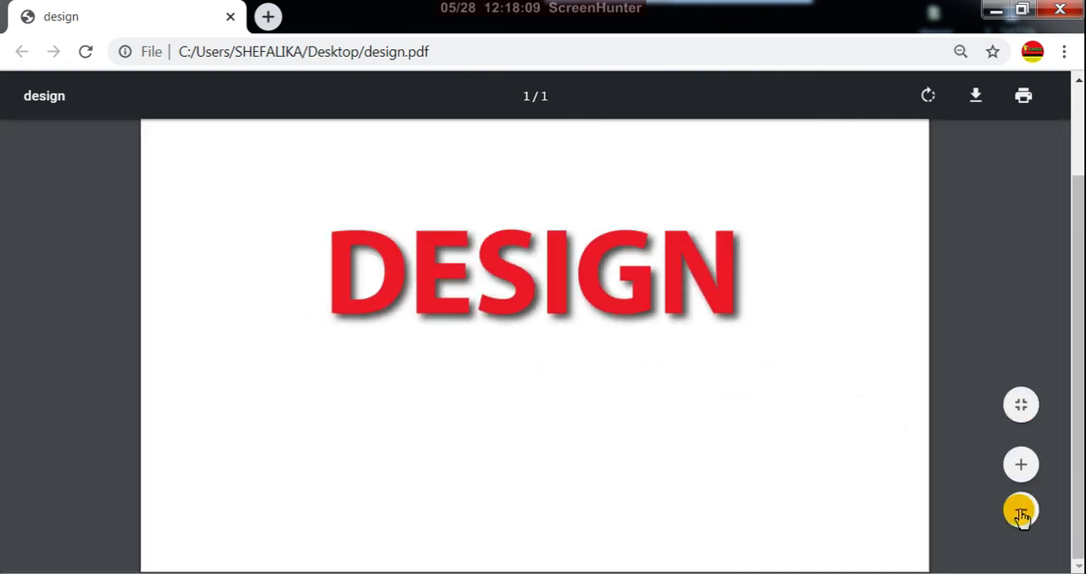
Close the design PDF after a last look at the whole page, and view the design SVG file in Internet Explorer
click(1022, 513)
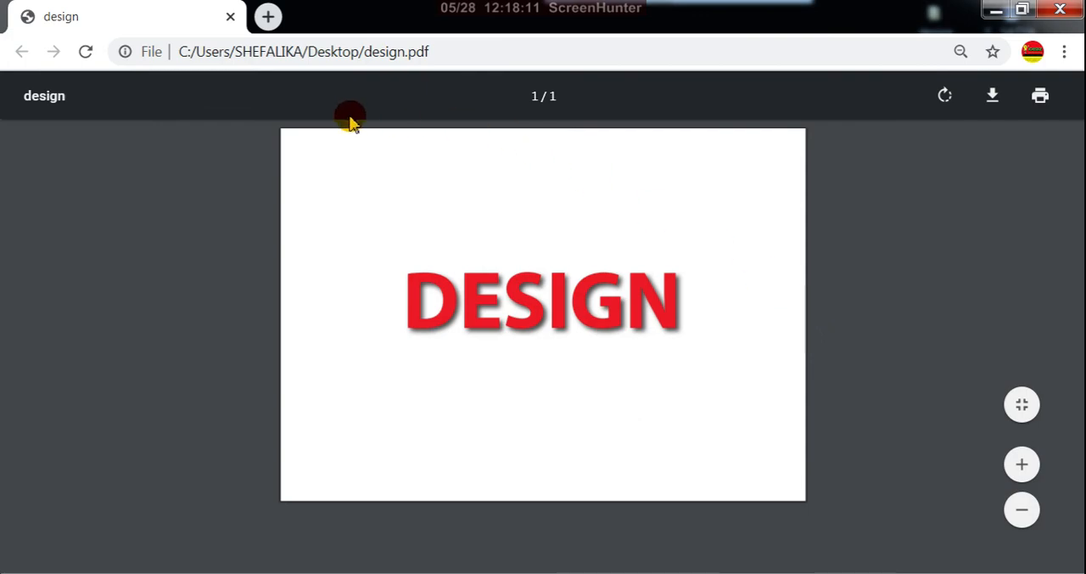
click(230, 18)
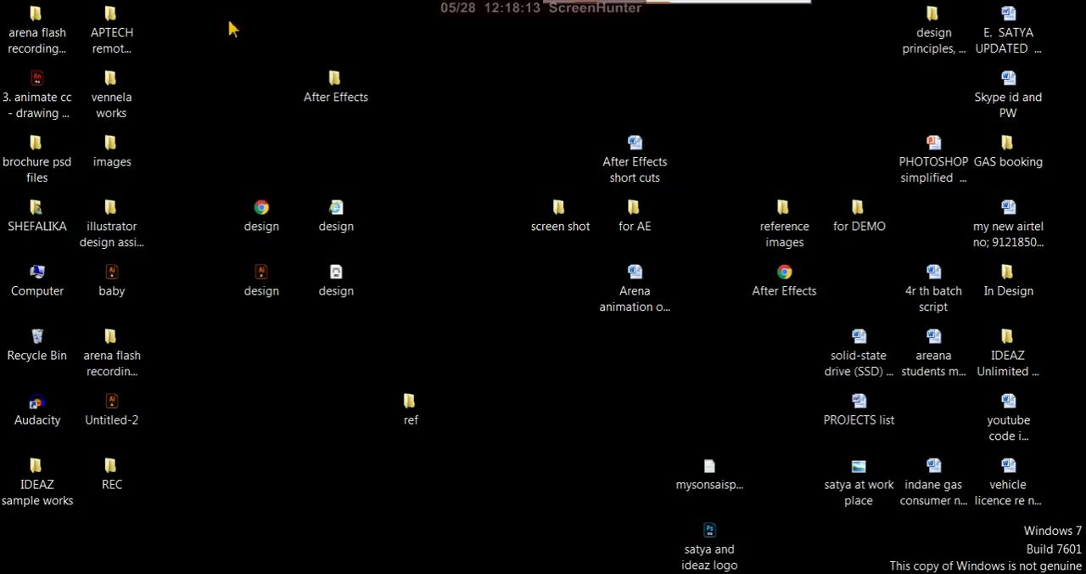
click(351, 231)
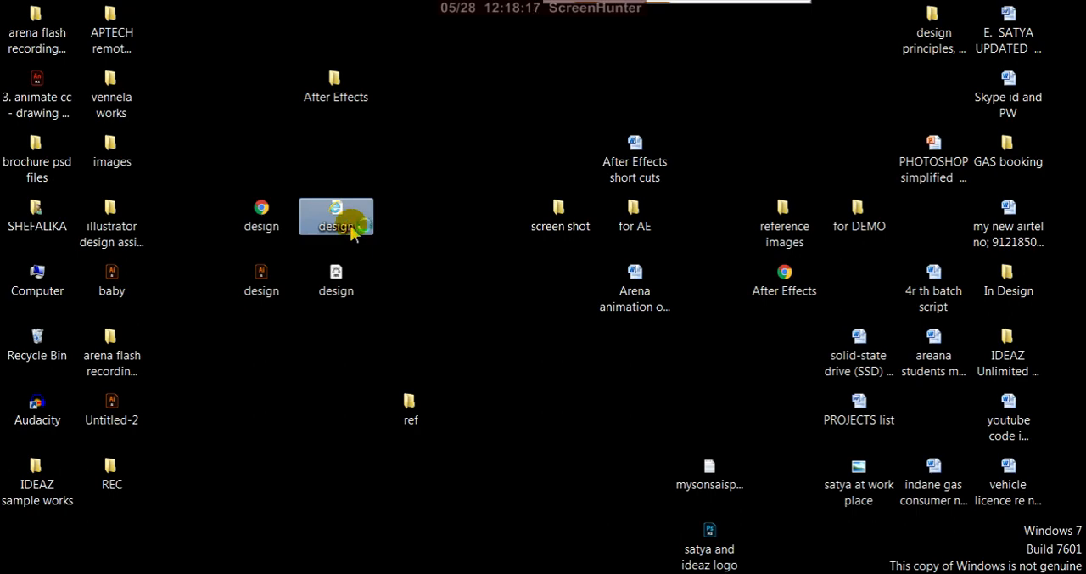
double_click(352, 231)
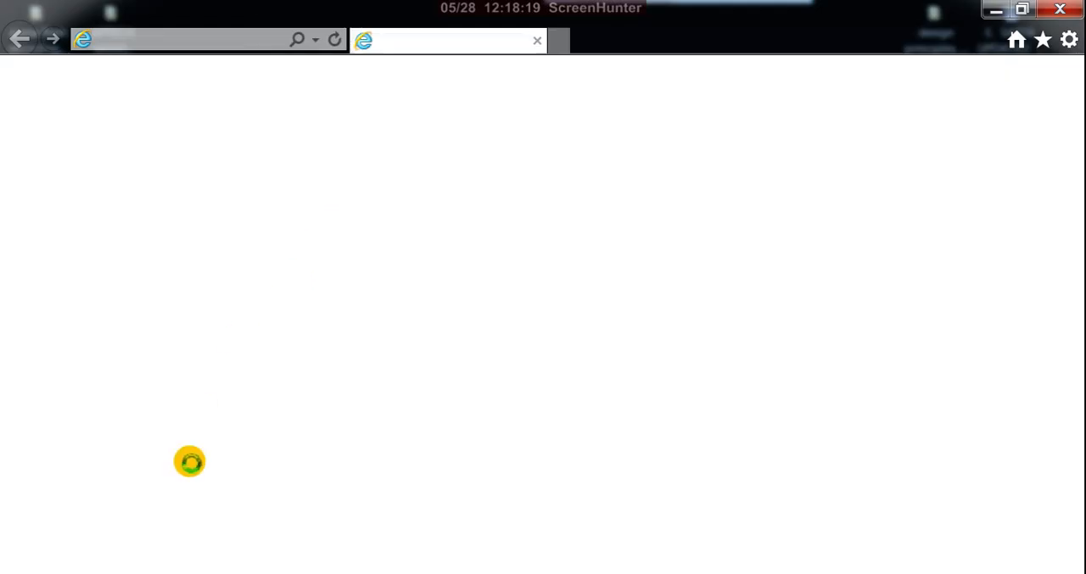
mouse_move(127, 572)
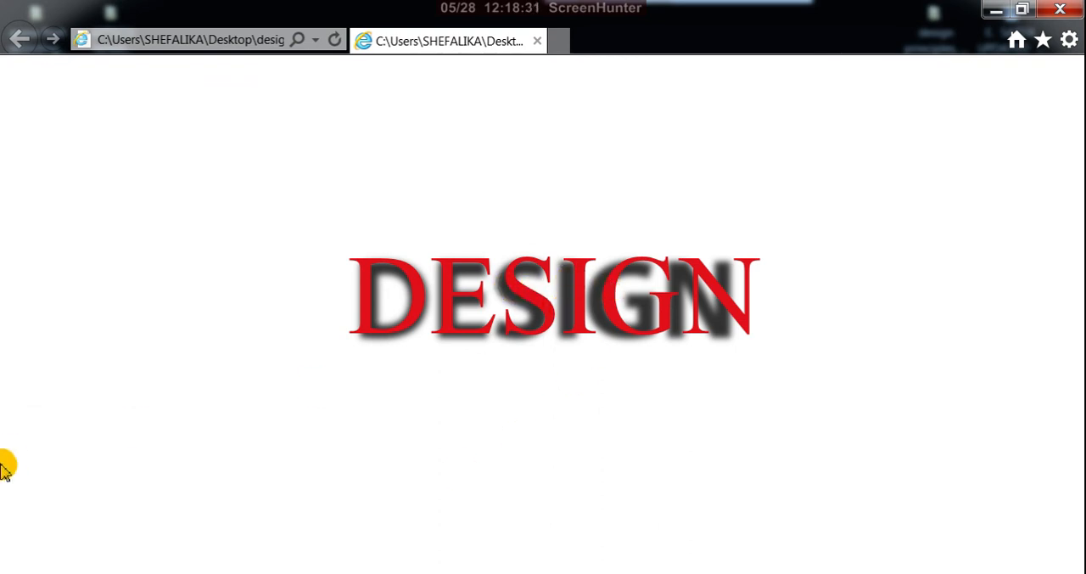
Close the SVG preview in the browser and switch back to Illustrator with the design.svg document
click(538, 43)
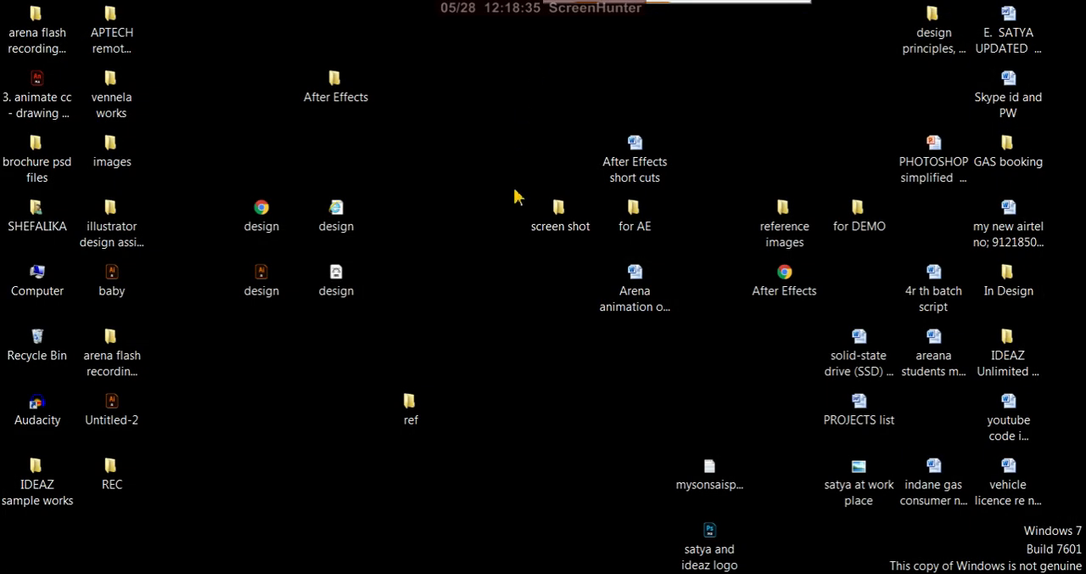
click(341, 286)
click(348, 224)
click(585, 572)
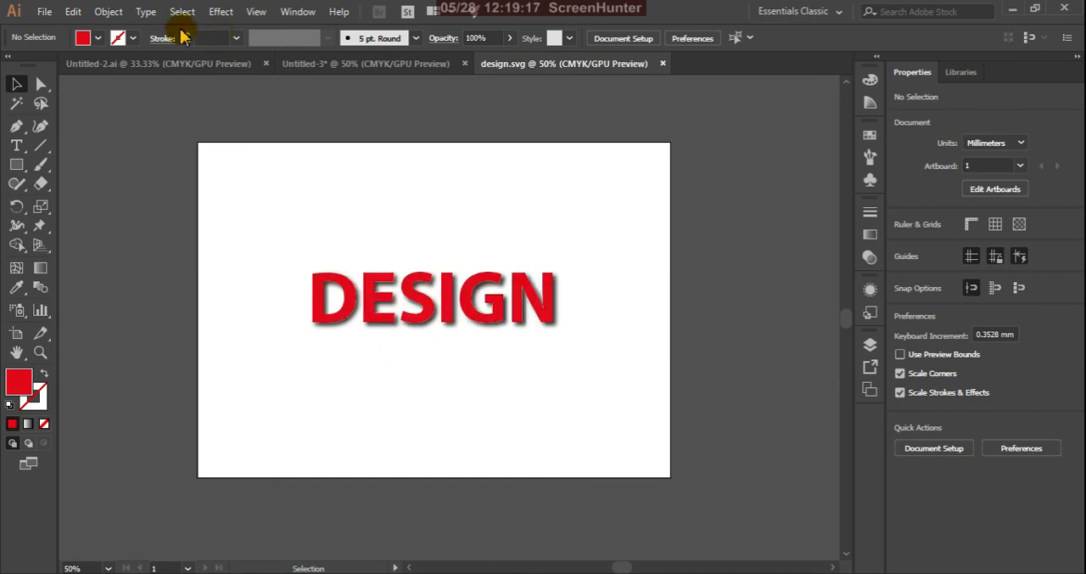
Open Export for Screens for design.svg and review the available file formats, keeping PNG
click(49, 13)
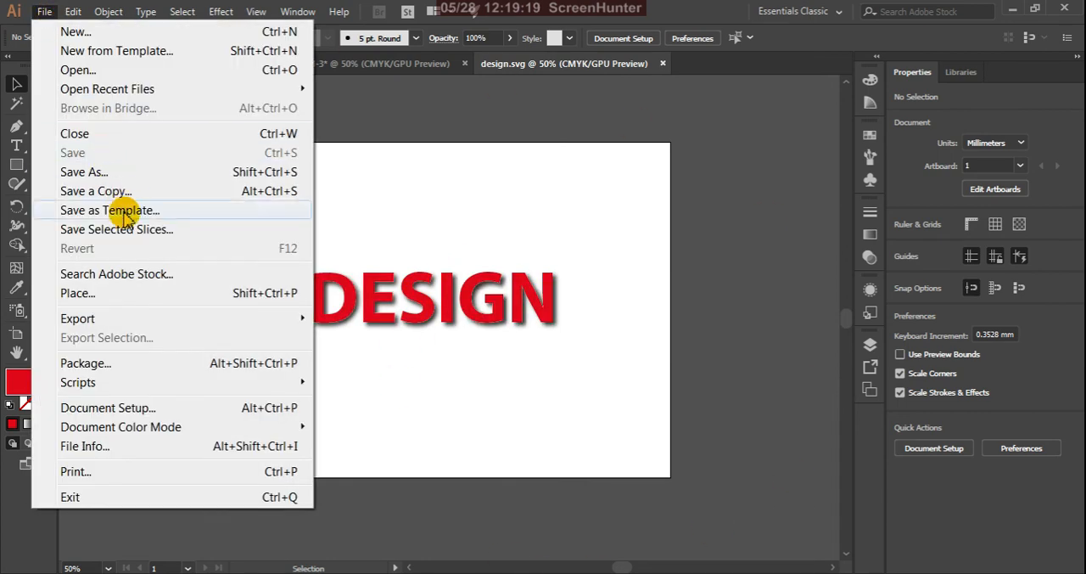
mouse_move(302, 321)
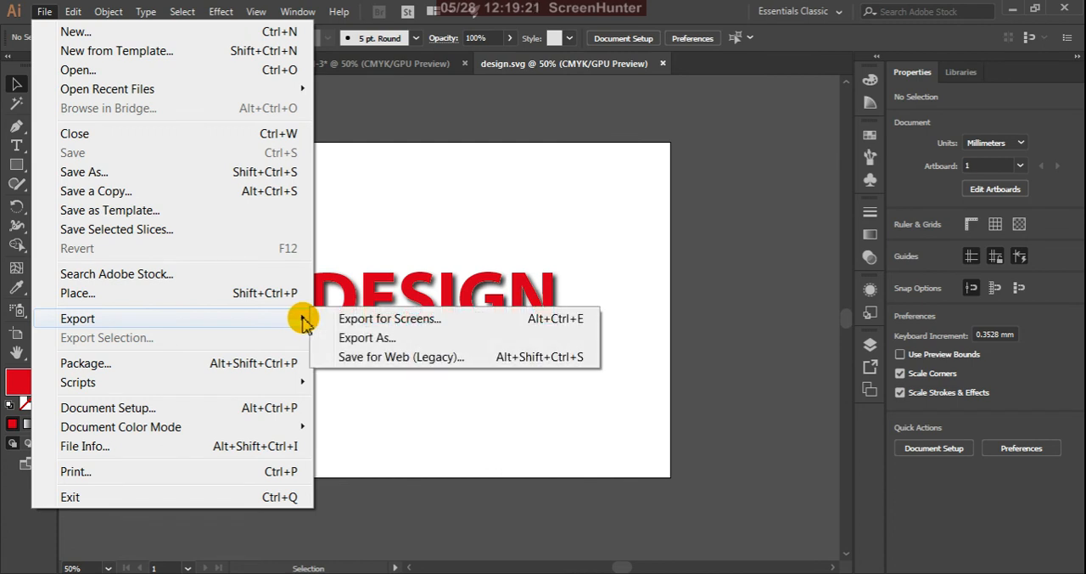
click(464, 327)
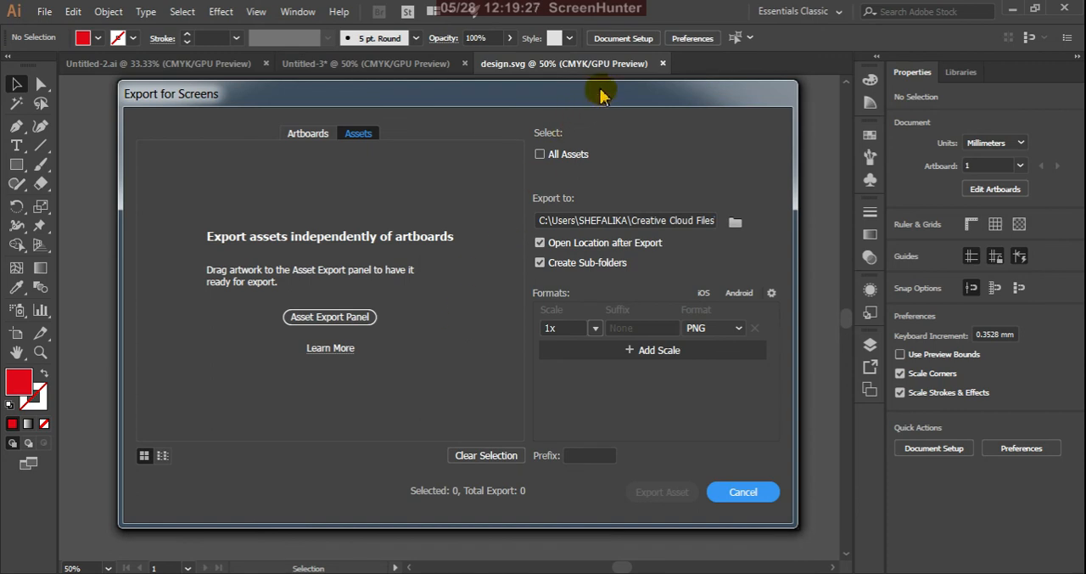
drag(602, 94, 599, 127)
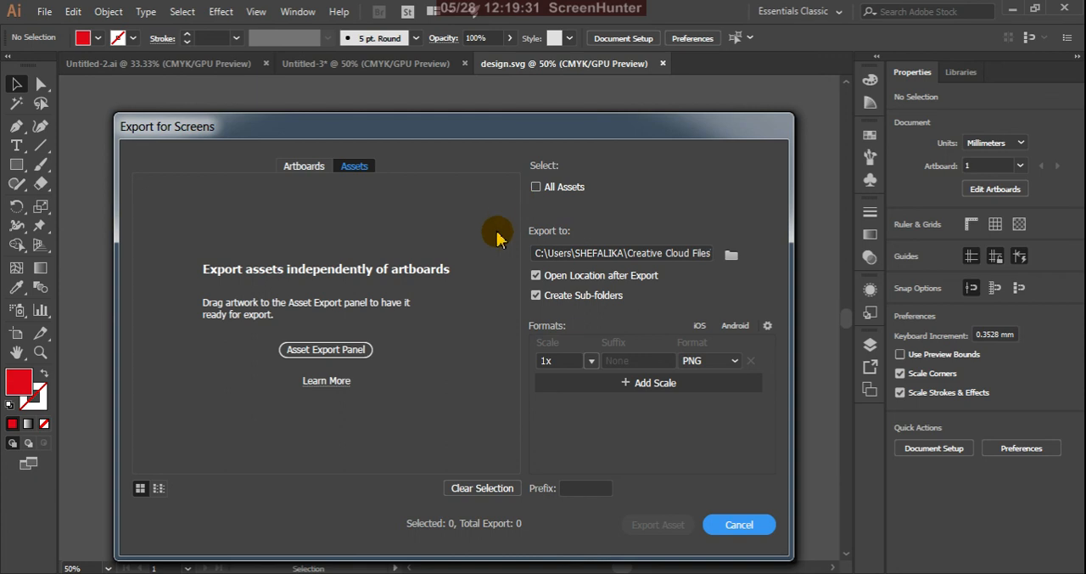
click(734, 361)
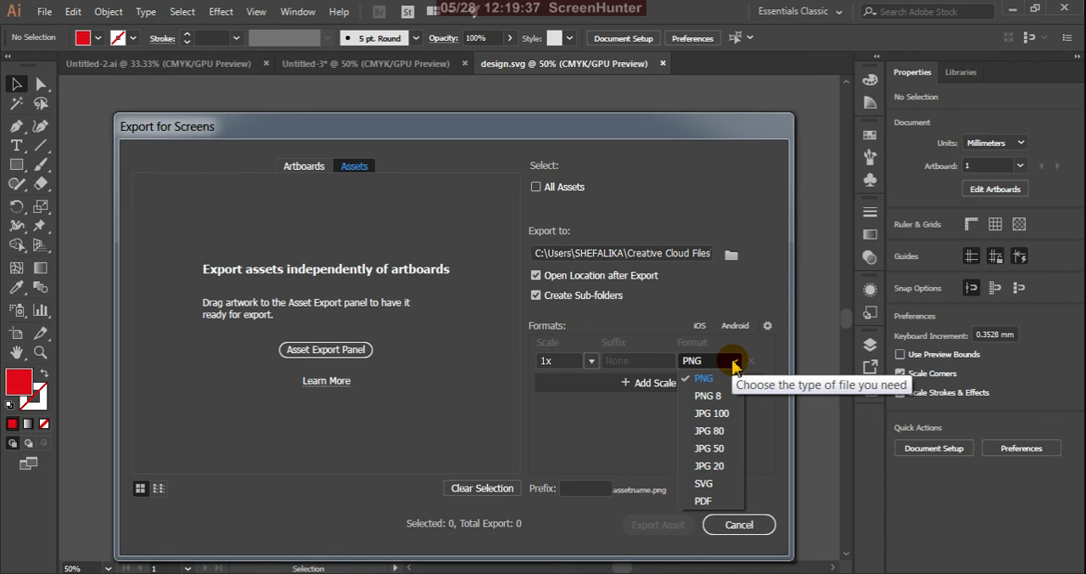
click(734, 364)
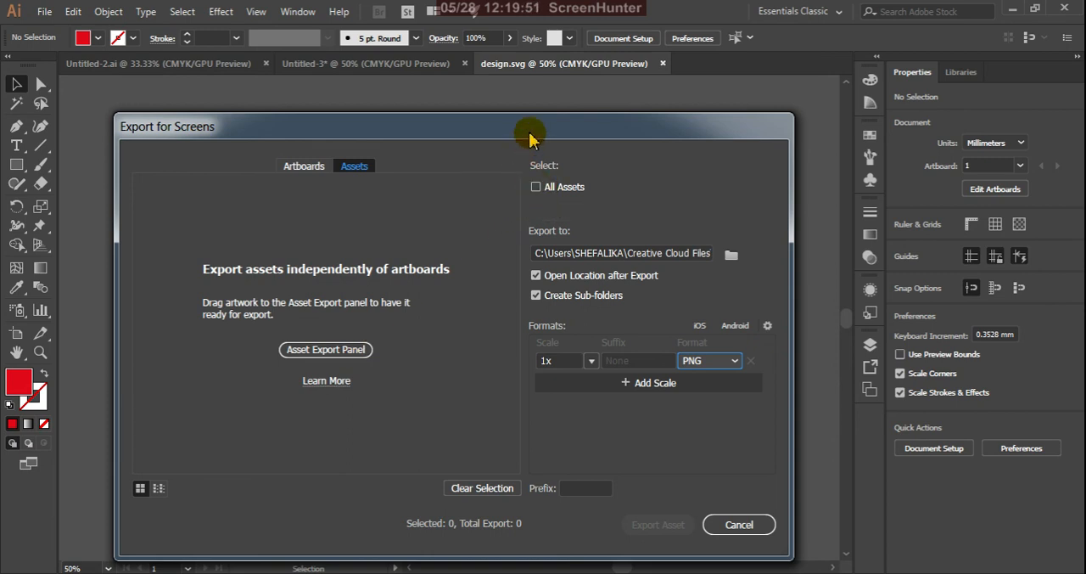
Compare the Artboards and Assets selection options in Export for Screens, and leave without exporting
drag(536, 128, 525, 85)
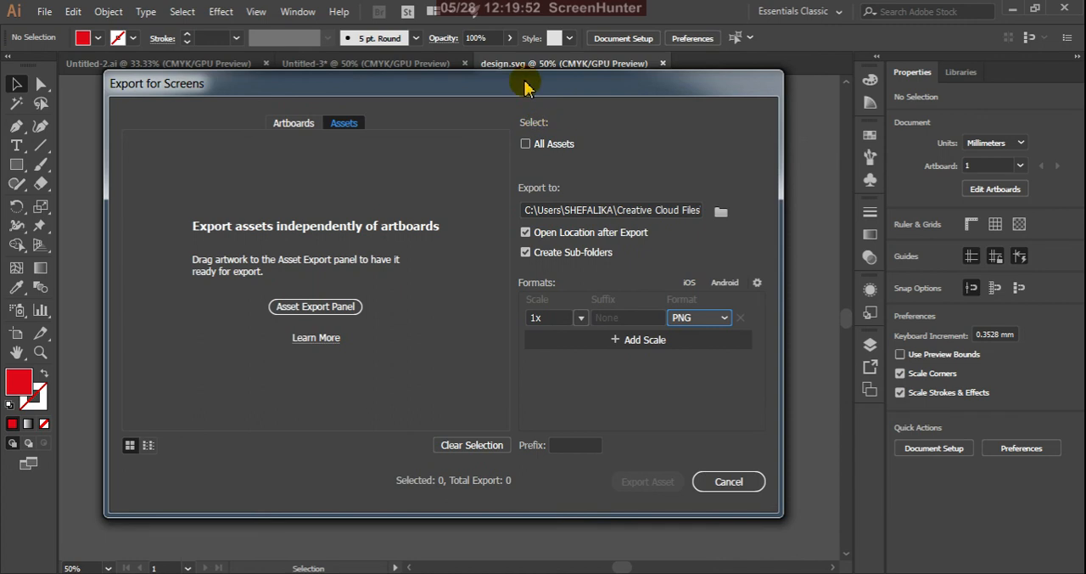
click(293, 123)
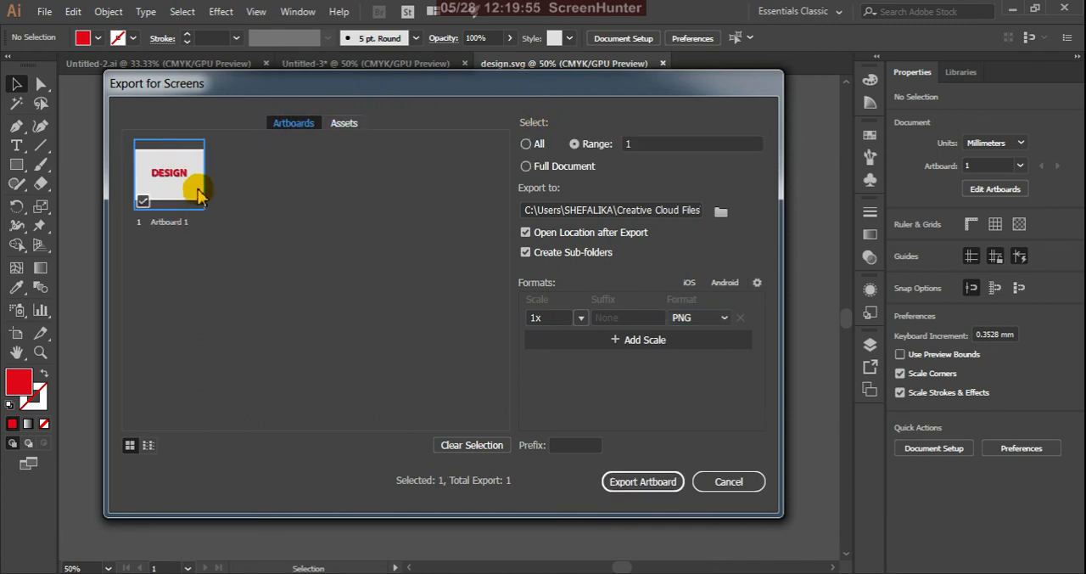
click(344, 125)
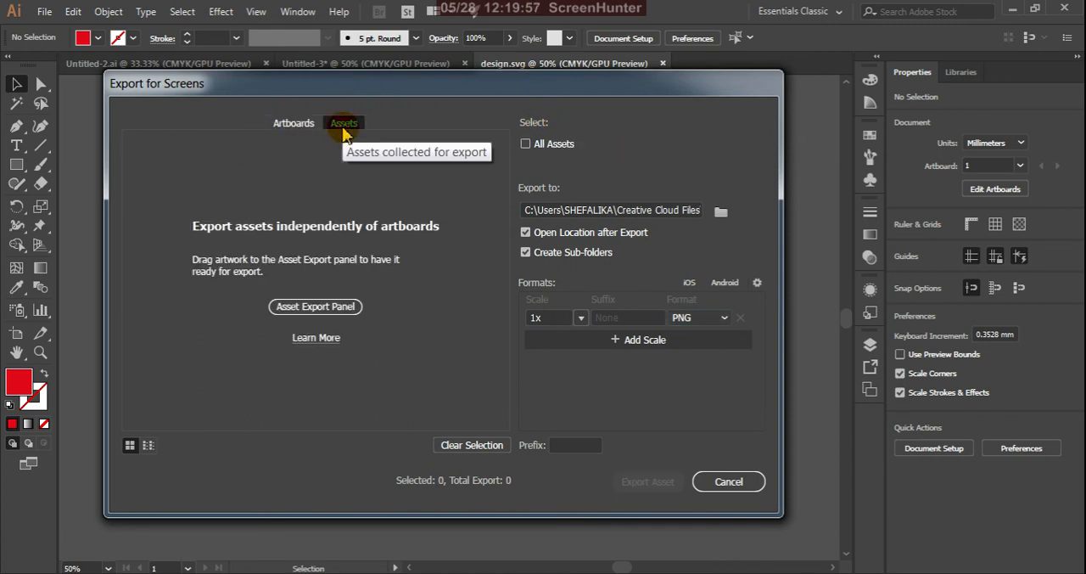
click(526, 145)
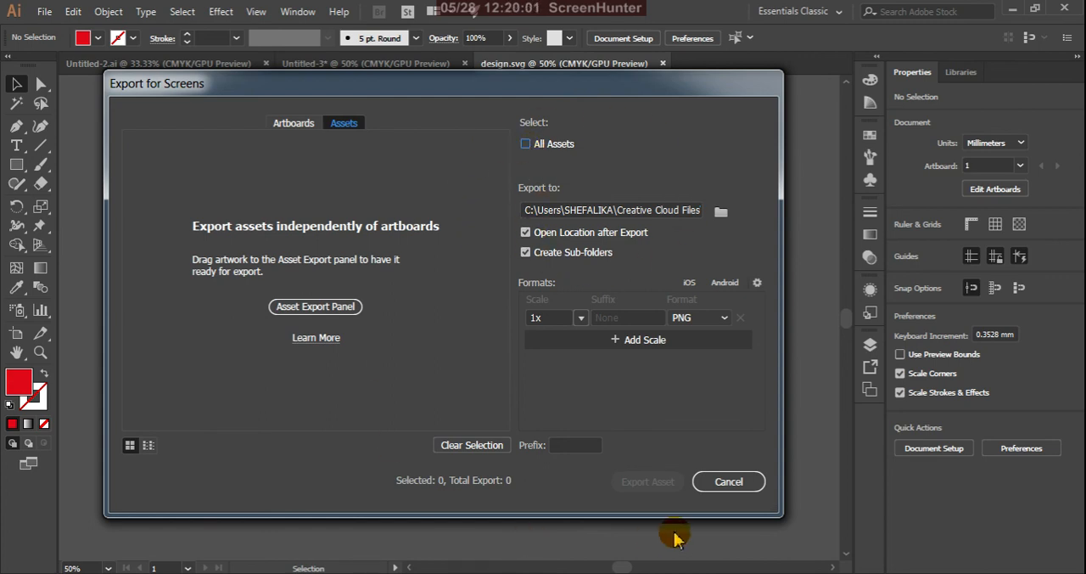
click(296, 126)
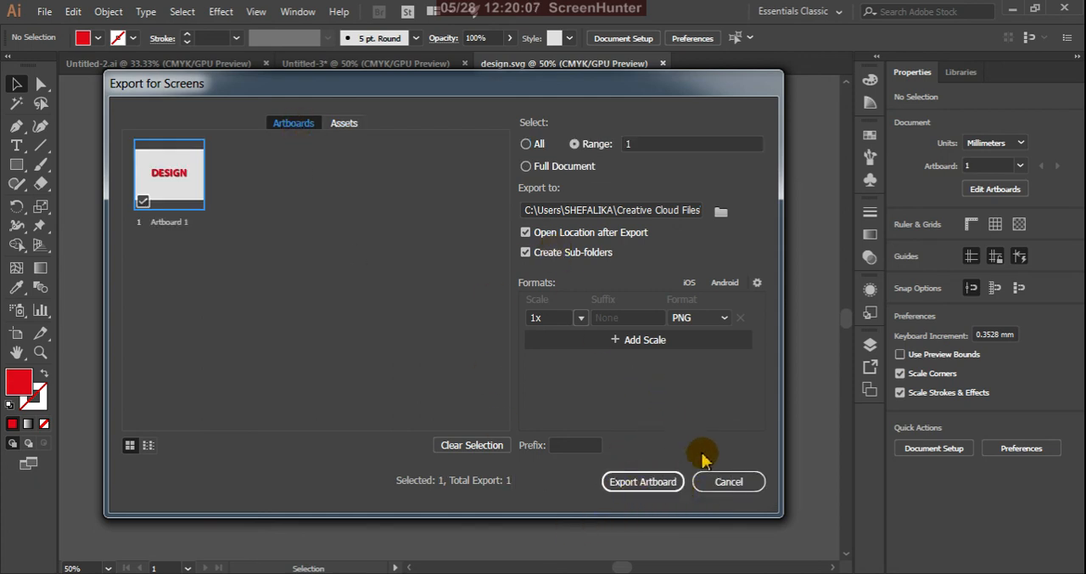
click(723, 482)
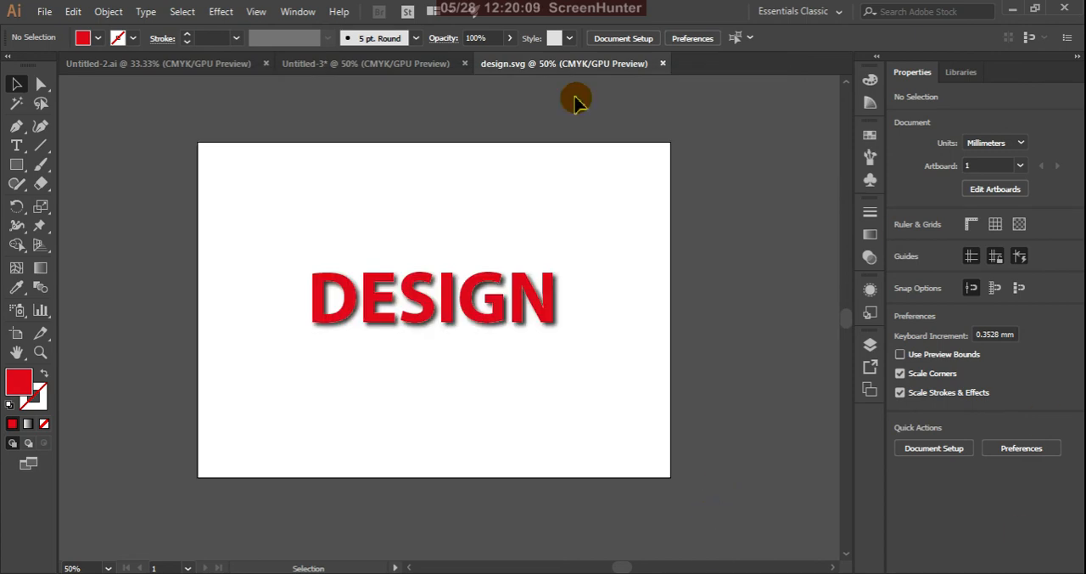
Open Export As for design.svg, review the list of export file types, and cancel without exporting
click(44, 11)
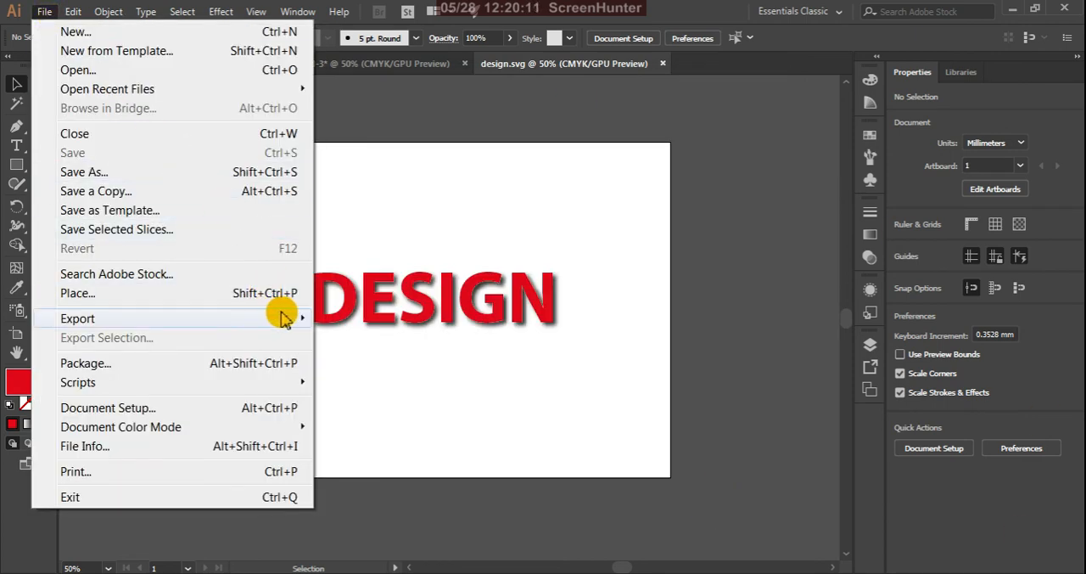
mouse_move(287, 316)
click(365, 338)
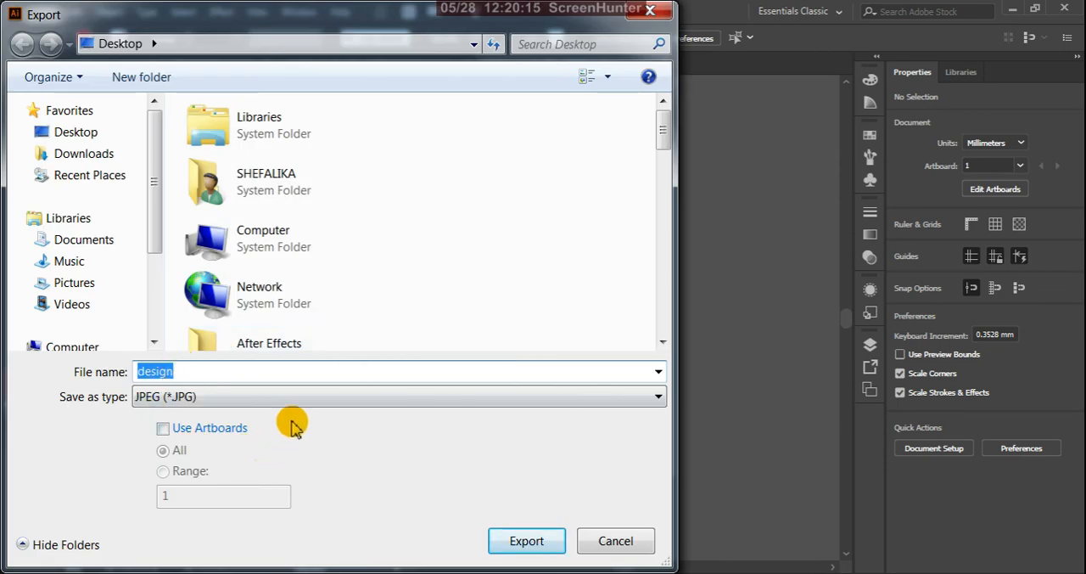
click(658, 396)
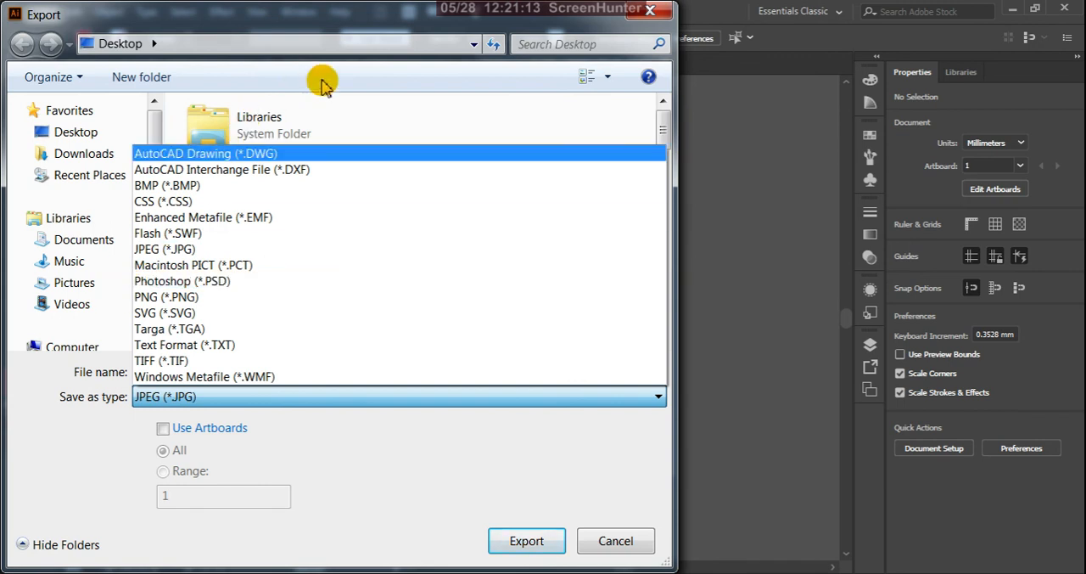
click(421, 23)
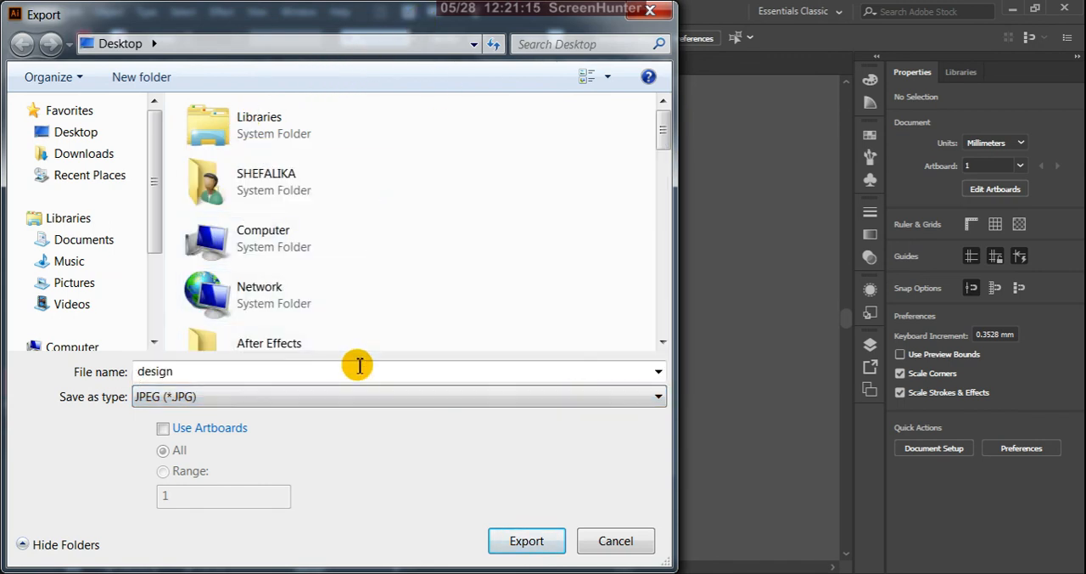
click(652, 398)
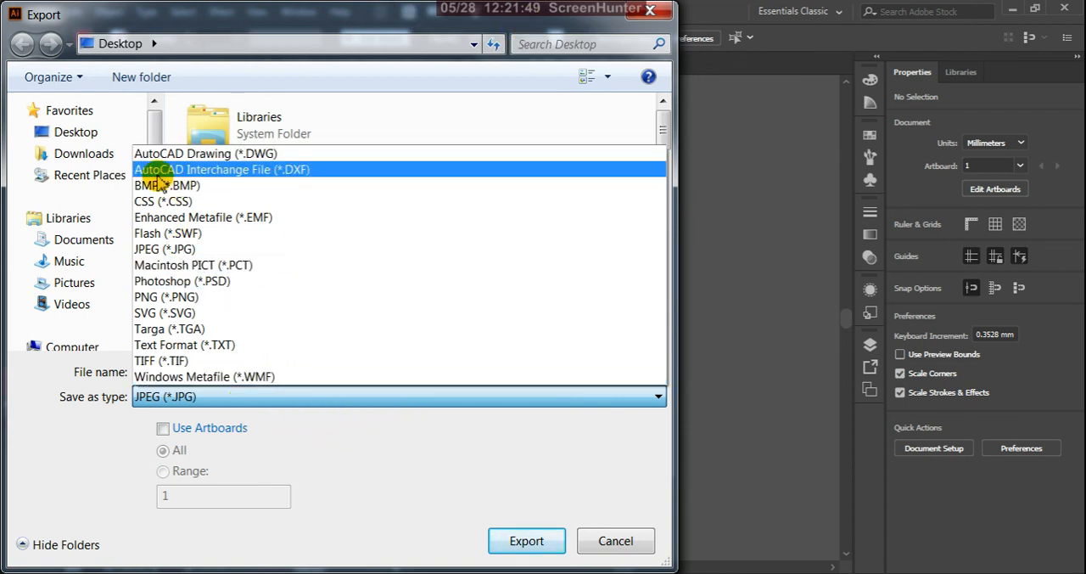
click(604, 545)
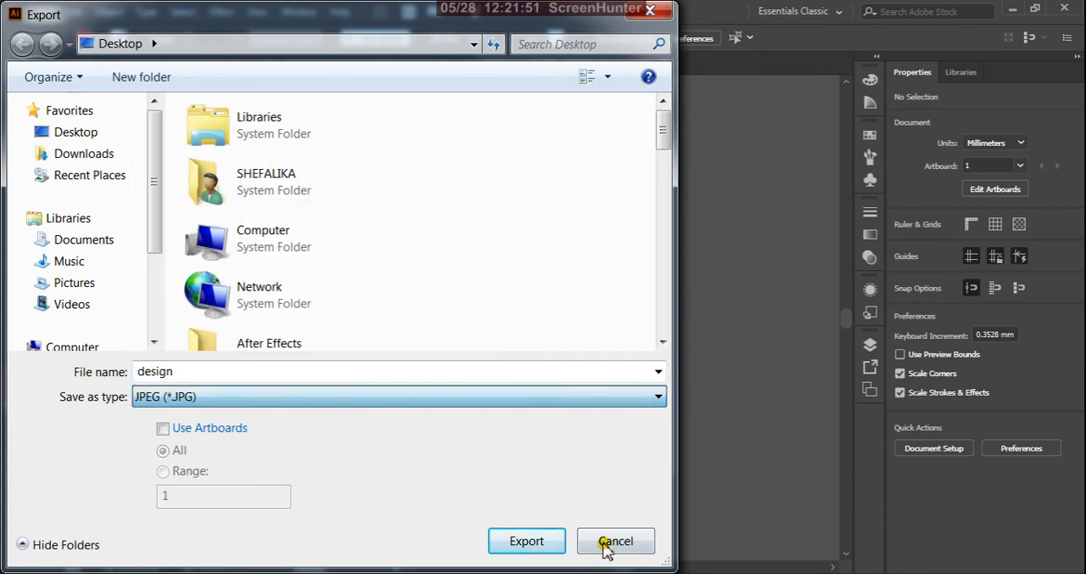
click(615, 542)
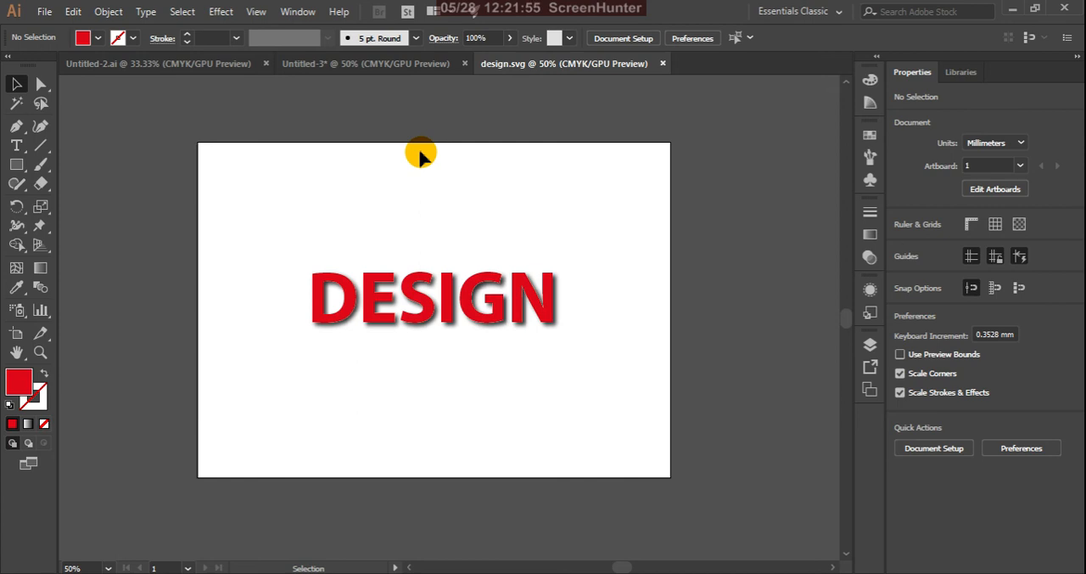
View the bird image in Untitled-2.ai and the red rectangles in Untitled-3, and return to design.svg
click(213, 64)
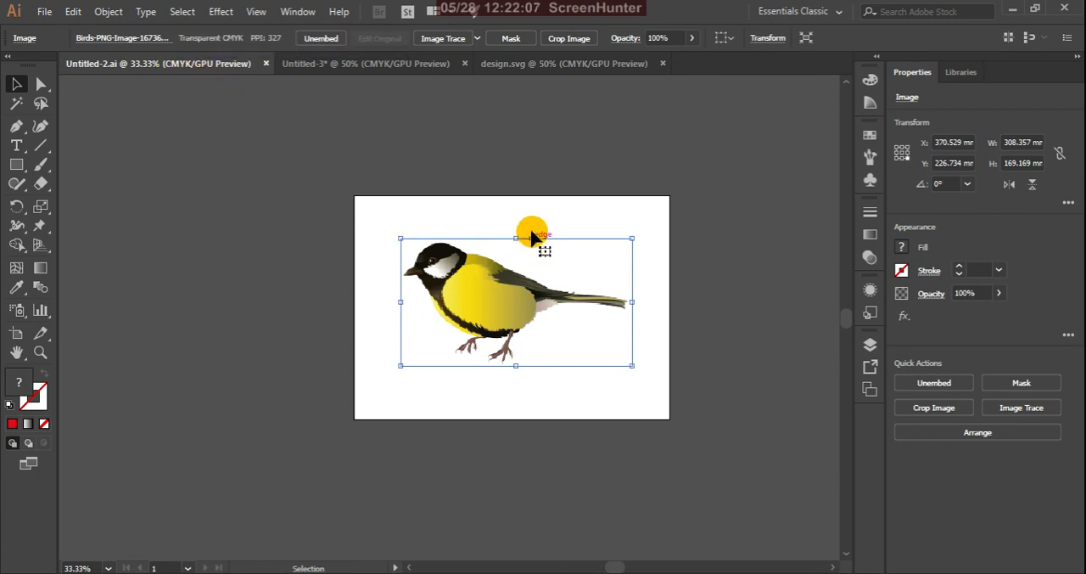
click(398, 73)
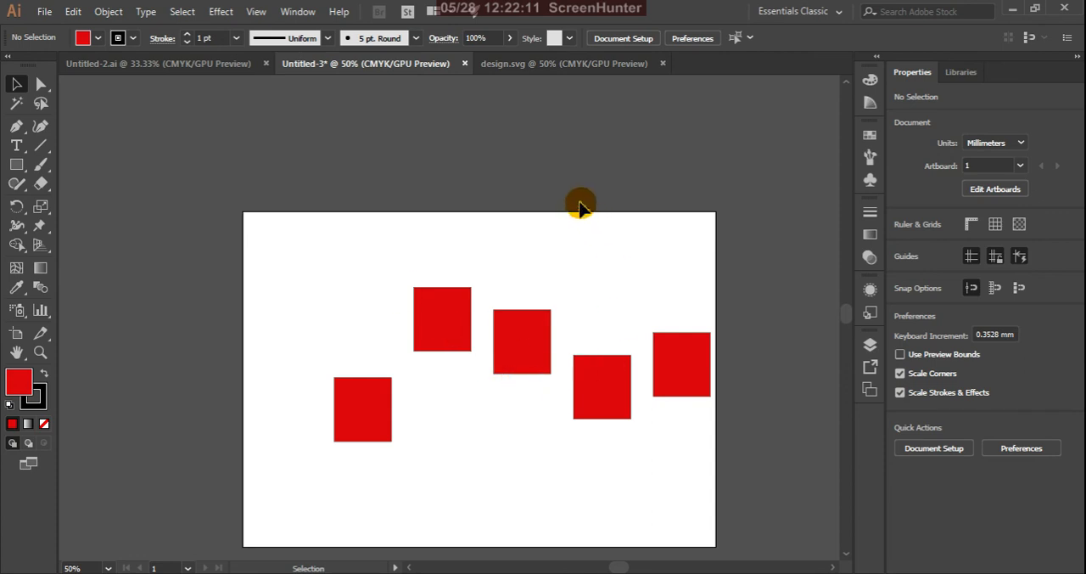
click(541, 66)
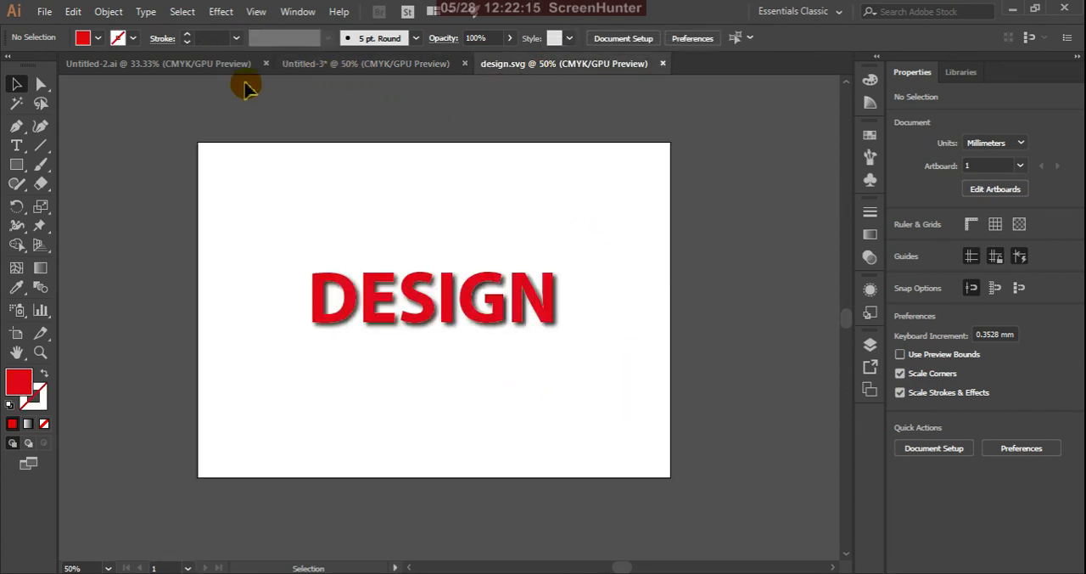